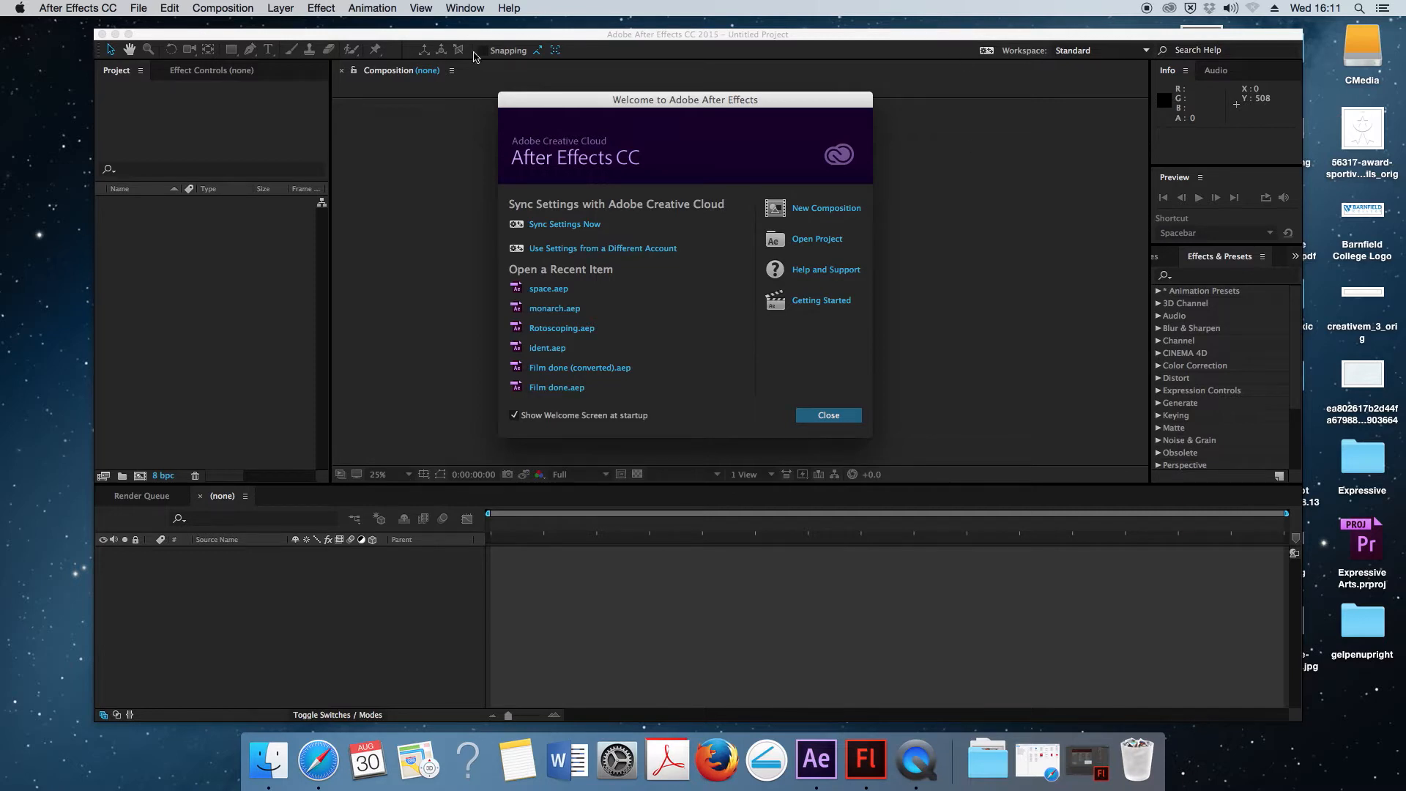
left_click(1099, 778)
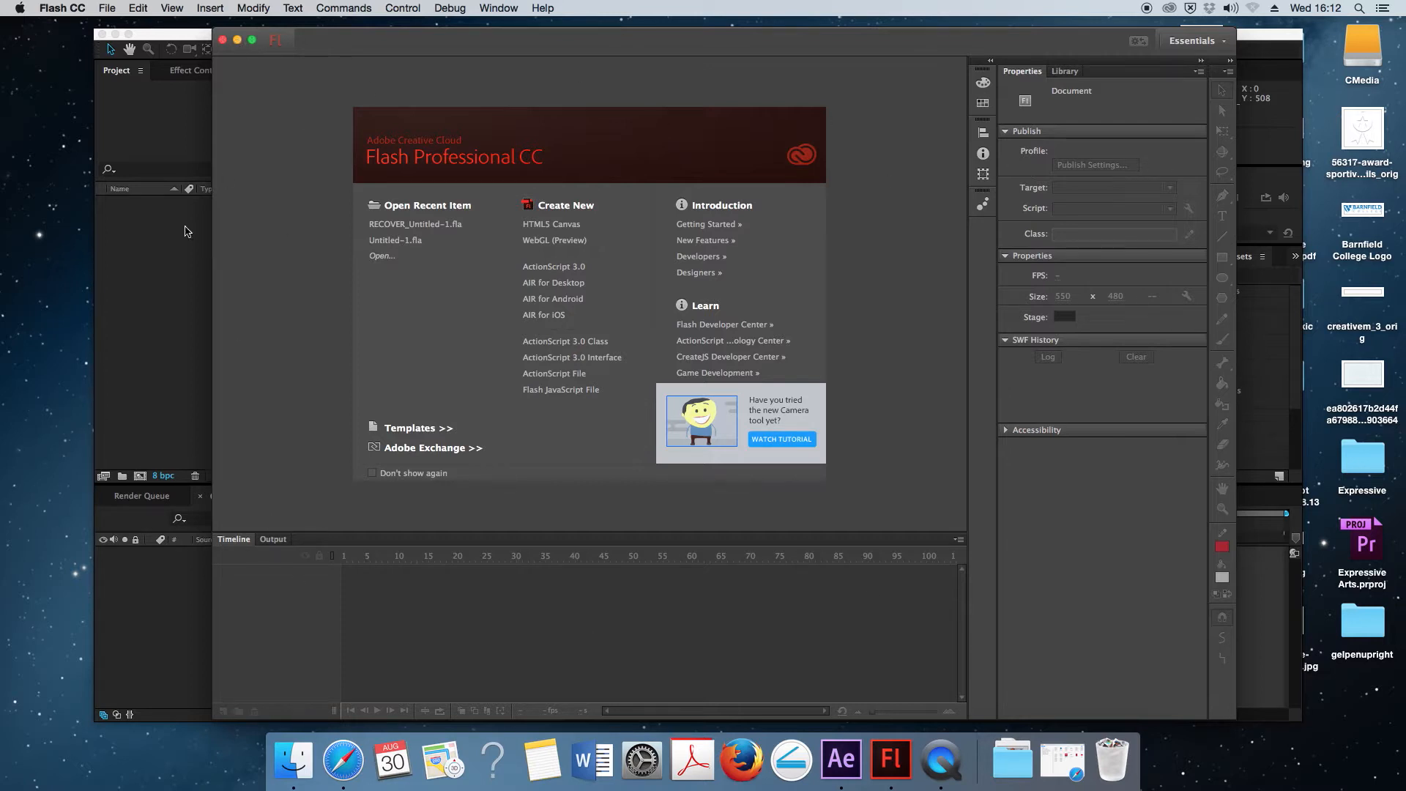
left_click(156, 37)
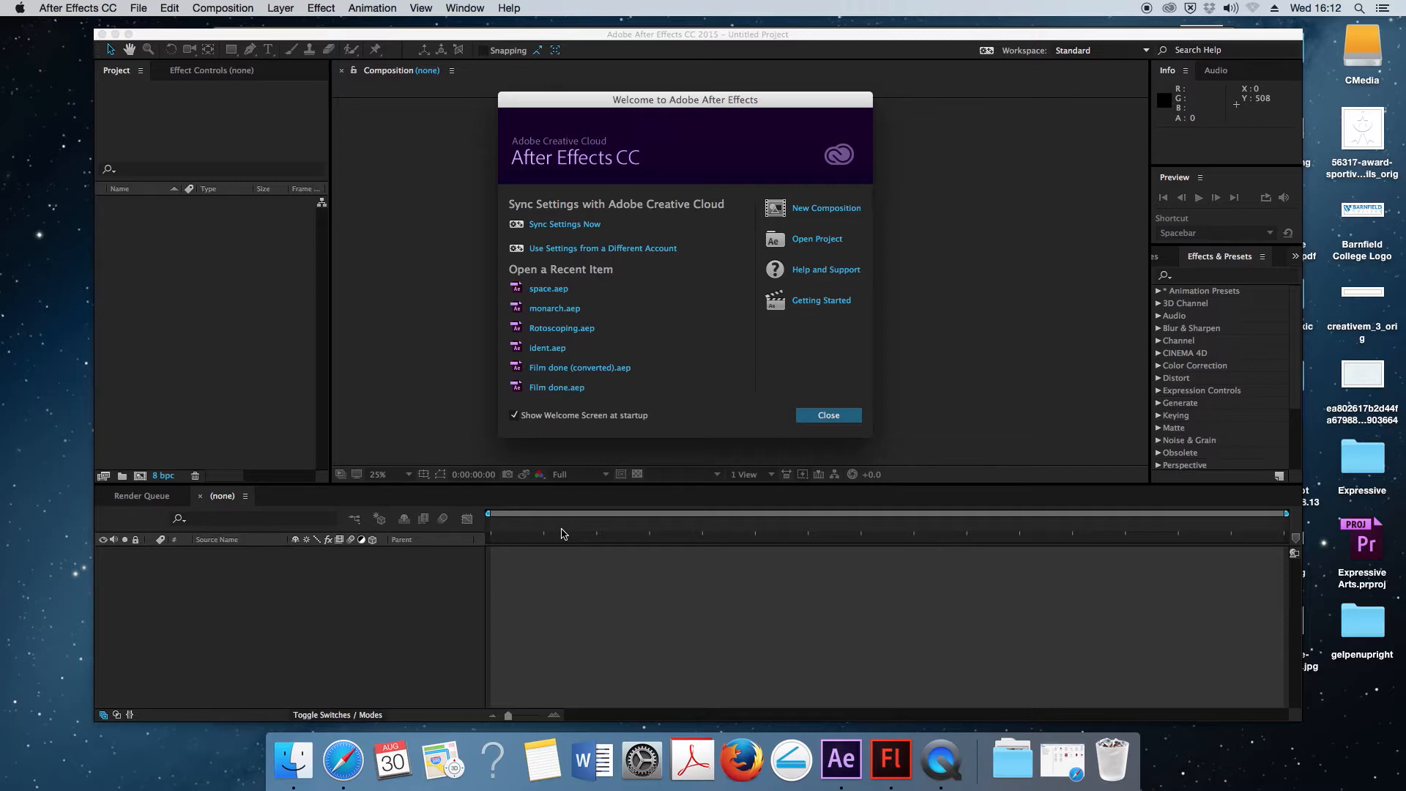
left_click(892, 760)
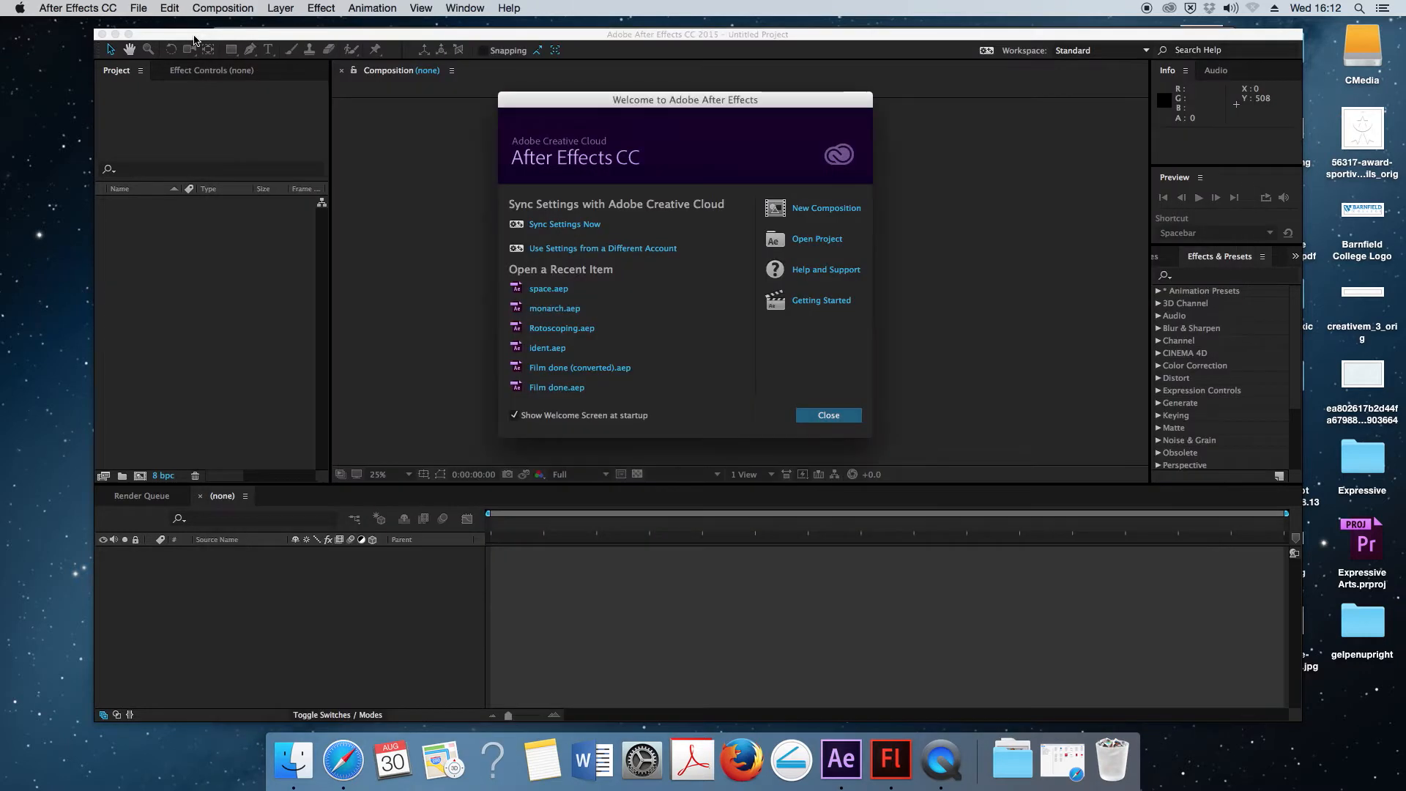
left_click(196, 42)
Create a new composition with the HDTV 1080 29.97 preset and turn on its transparency grid.
left_click(804, 213)
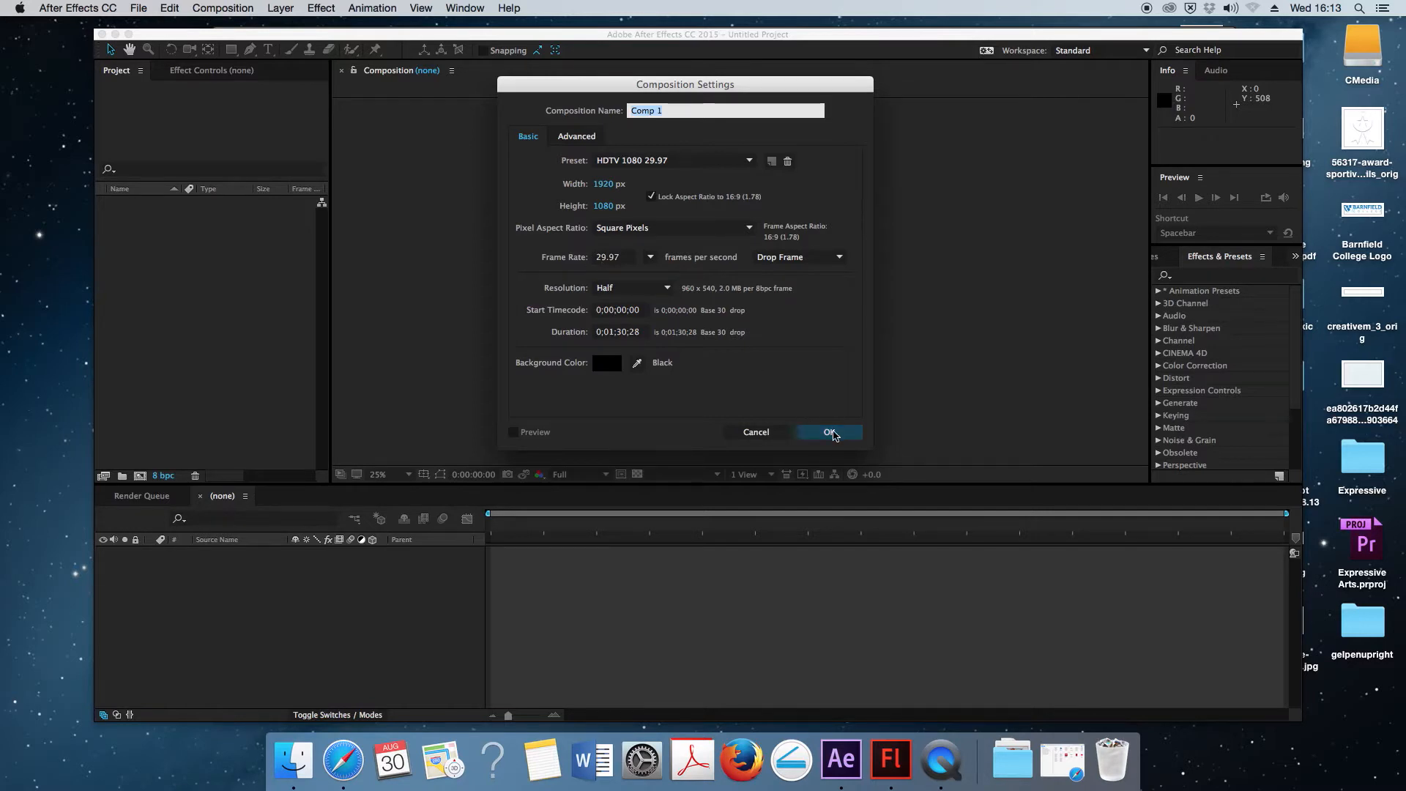
left_click(831, 434)
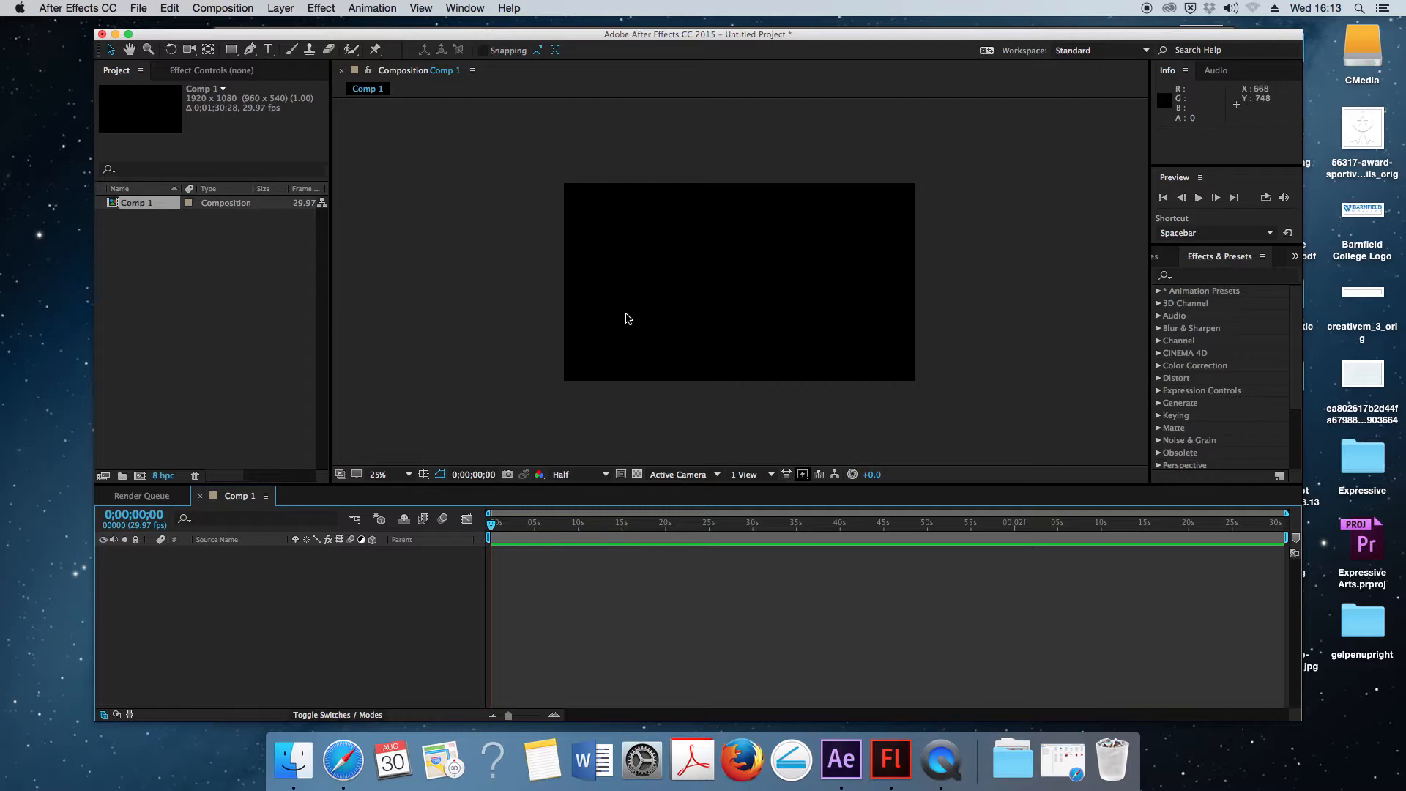
left_click(637, 474)
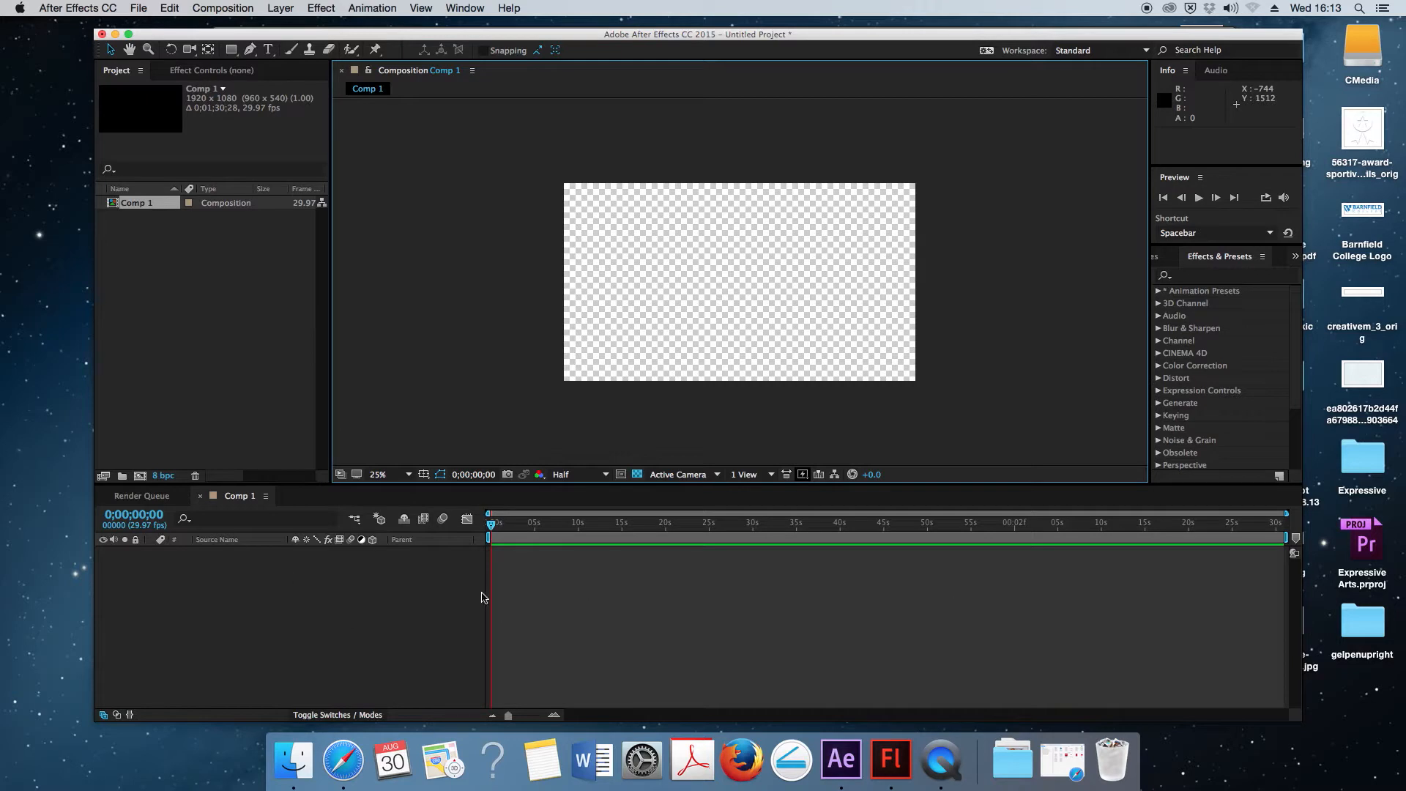
Shorten the composition's work area to about the first two seconds of the timeline.
left_click_drag(1281, 538, 768, 545)
left_click_drag(508, 718, 541, 718)
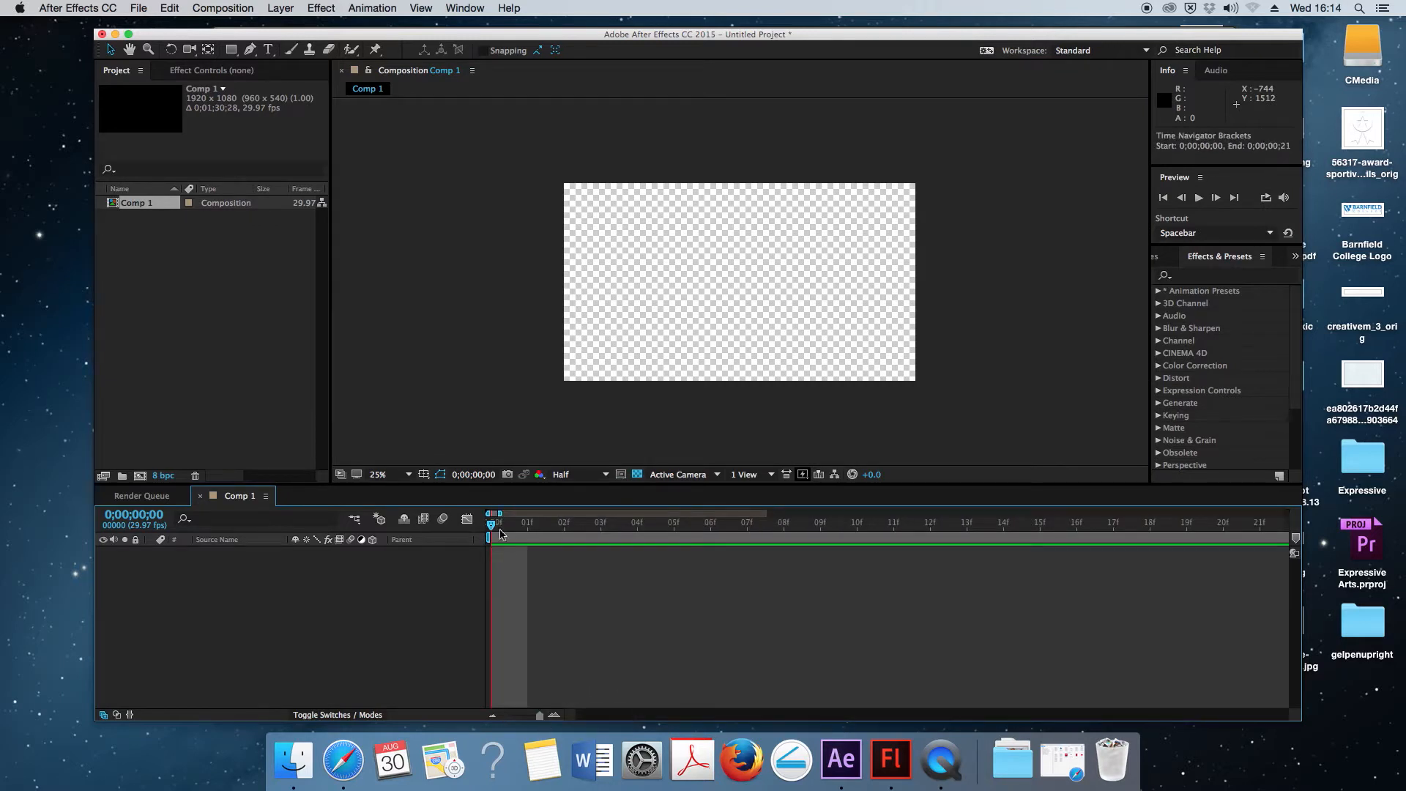
left_click_drag(491, 524, 563, 530)
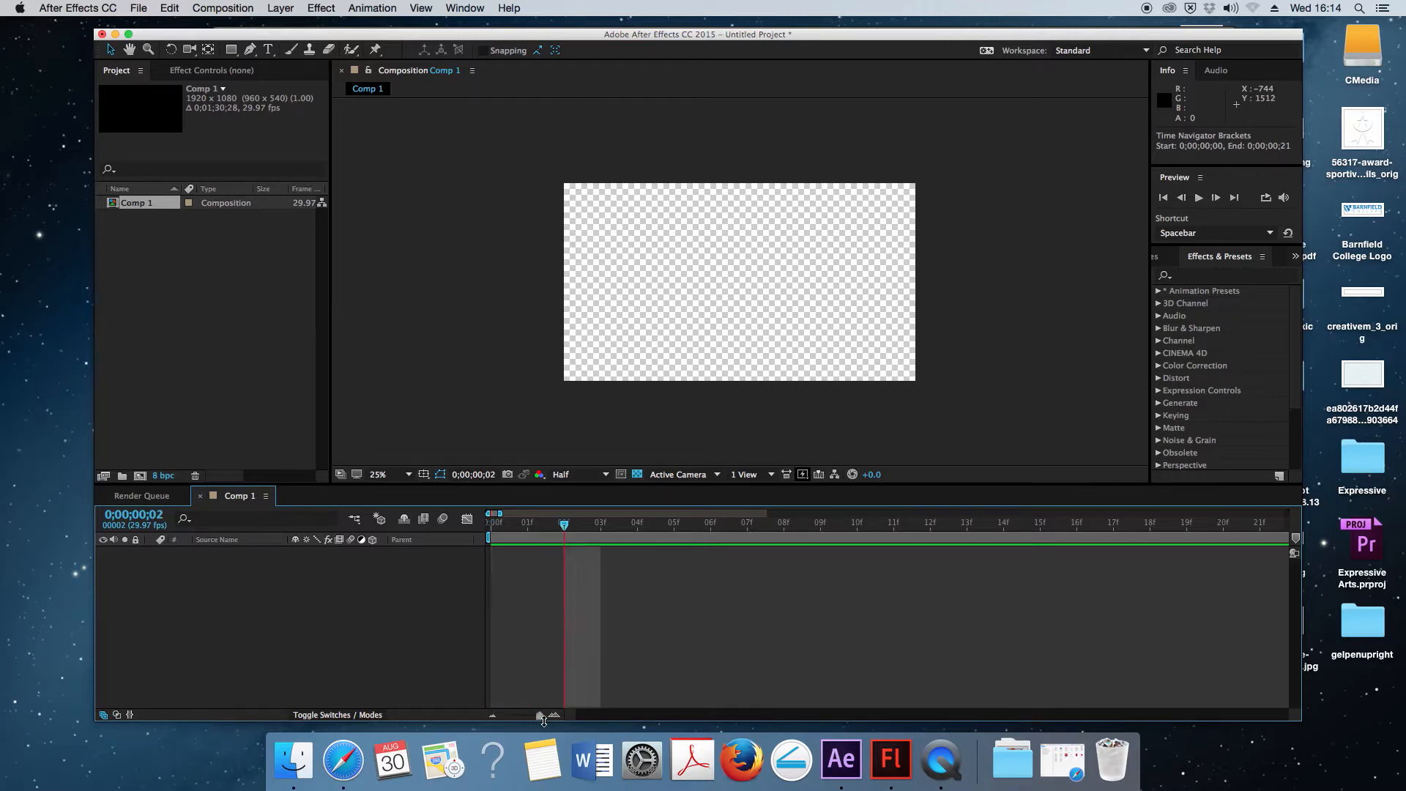
left_click_drag(540, 715, 528, 720)
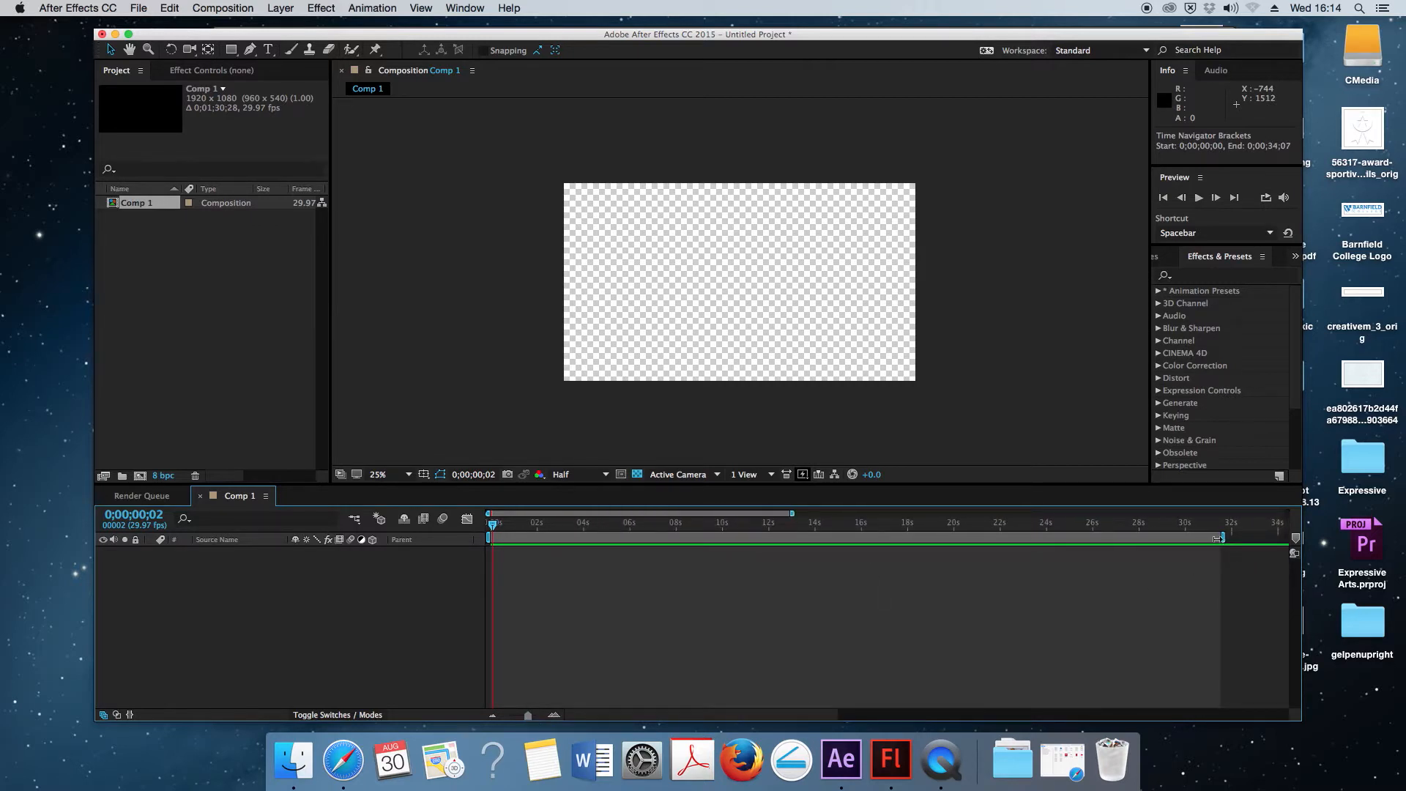
left_click_drag(1223, 538, 541, 538)
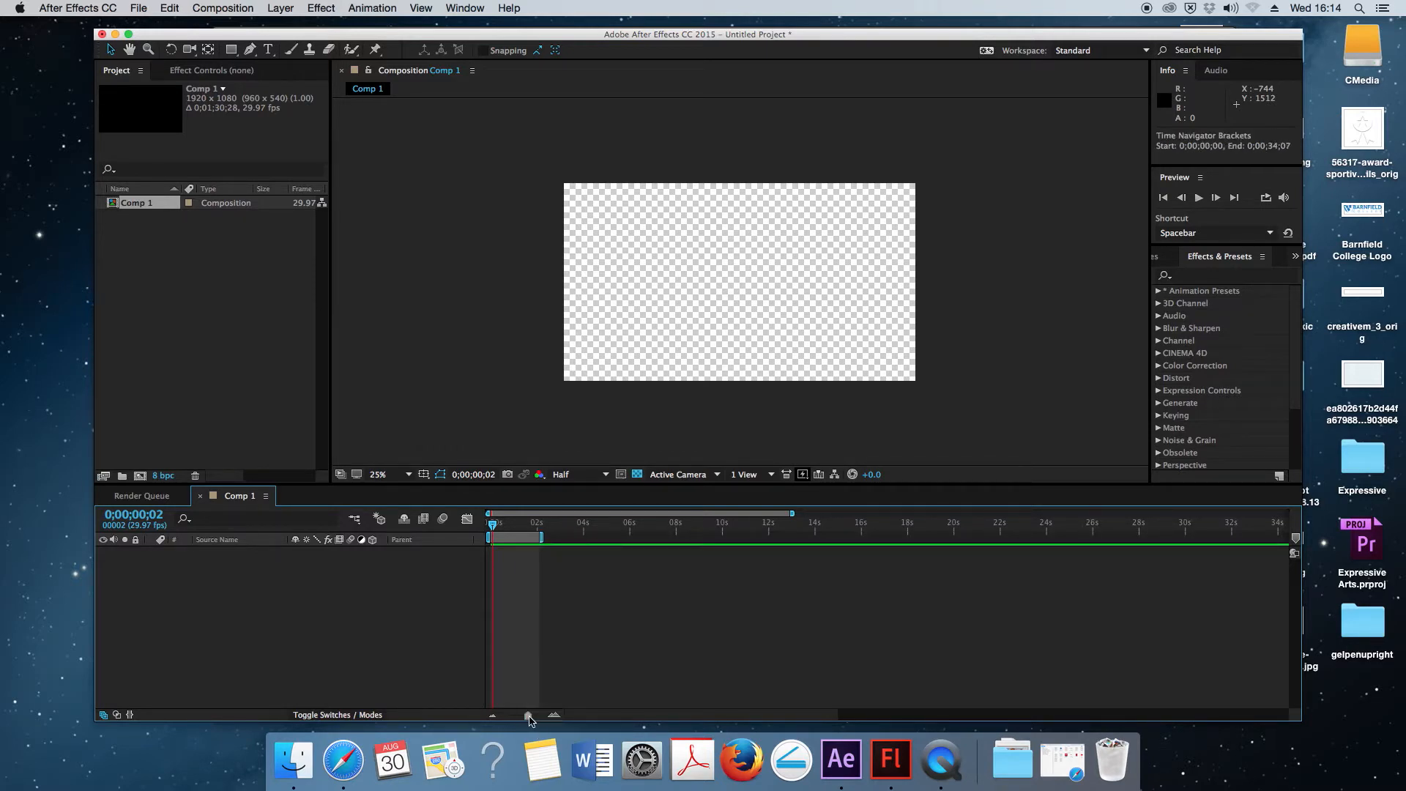
Scrub the timeline frame by frame to frame 20 and return to the first frame.
left_click_drag(530, 720, 541, 718)
left_click_drag(601, 529, 1224, 545)
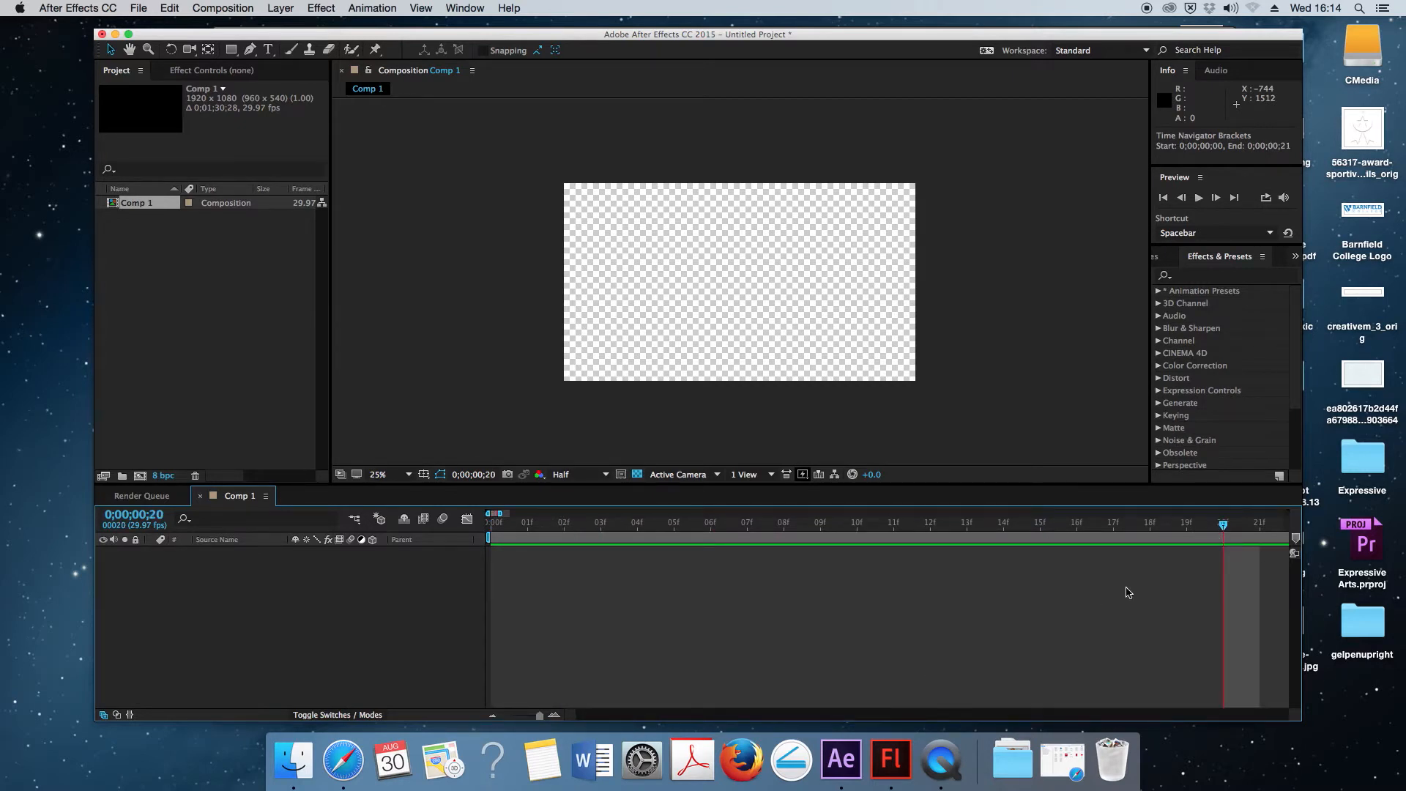
left_click_drag(1224, 525, 452, 548)
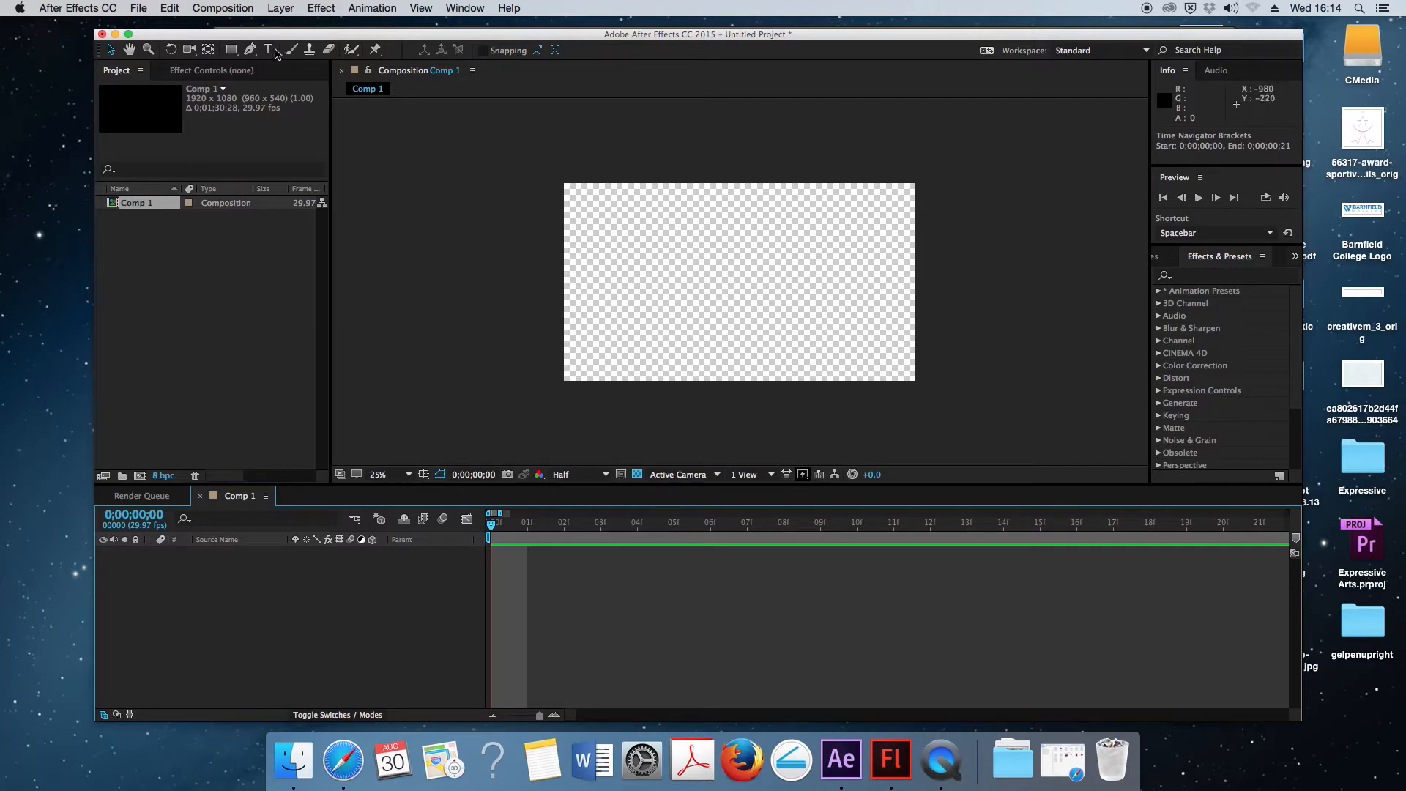
Draw an ellipse shape in the upper middle of the composition with the Ellipse Tool.
left_click(233, 51)
left_click_drag(235, 56, 235, 56)
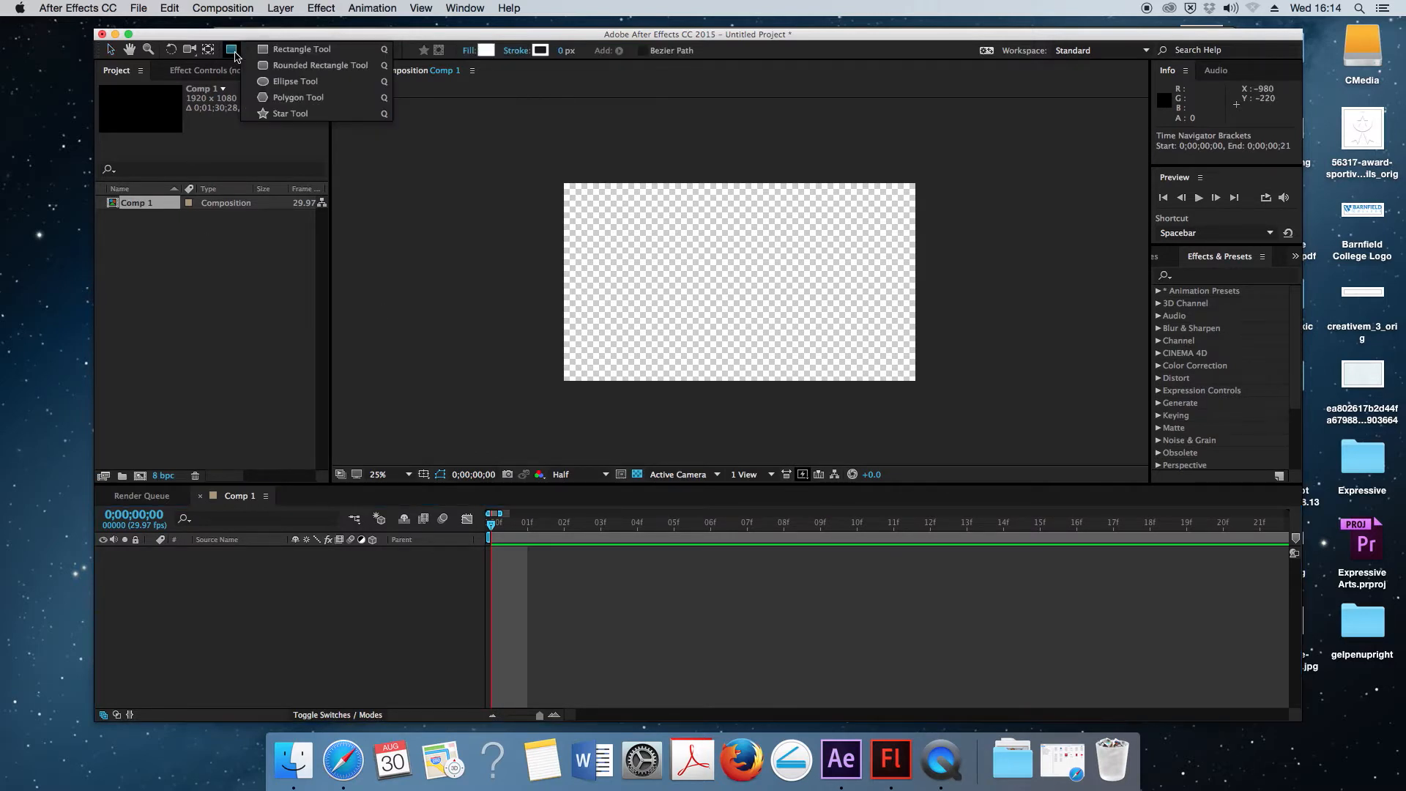
left_click(293, 82)
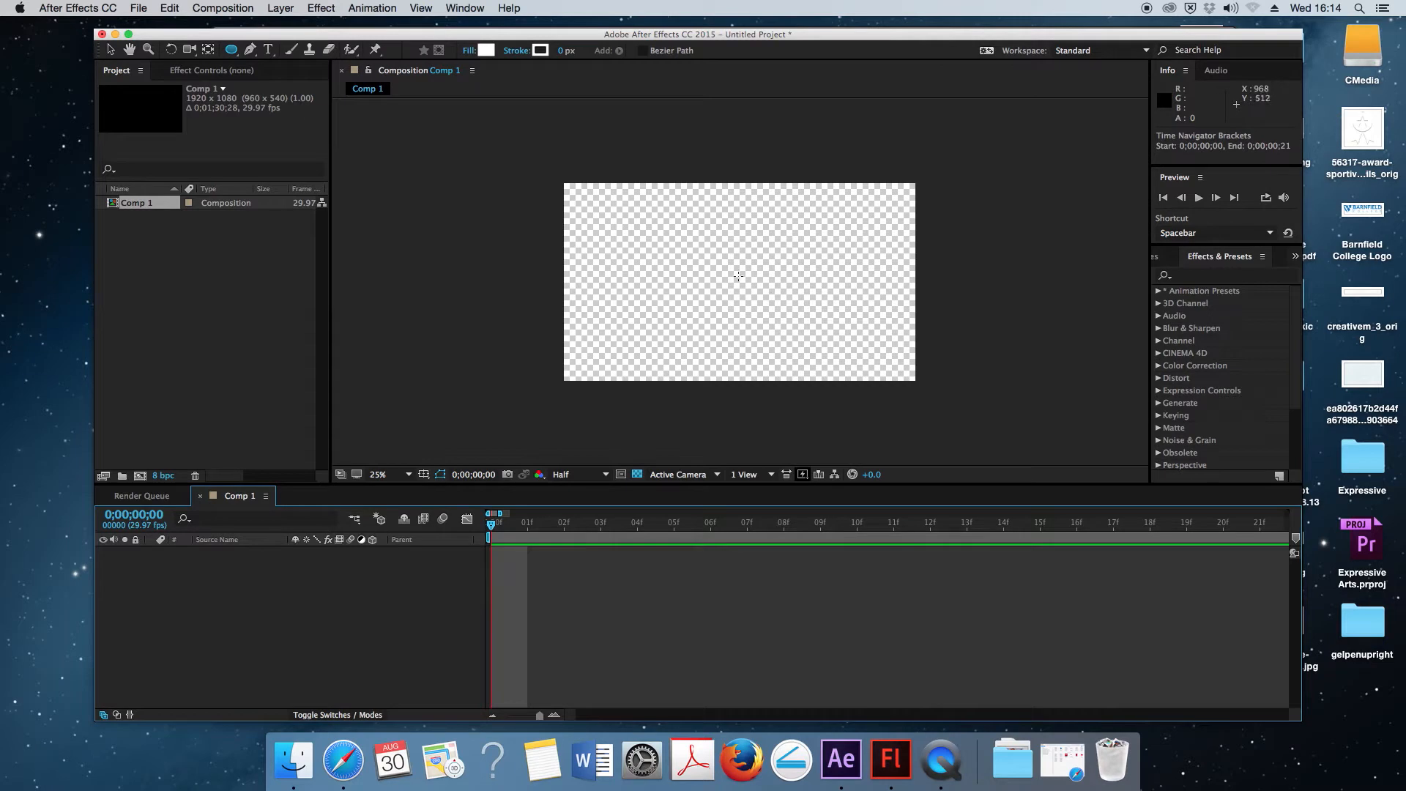
left_click(691, 219)
left_click_drag(691, 220, 798, 303)
Set the ellipse's fill color to red, D42828.
left_click(485, 49)
left_click_drag(530, 354, 539, 320)
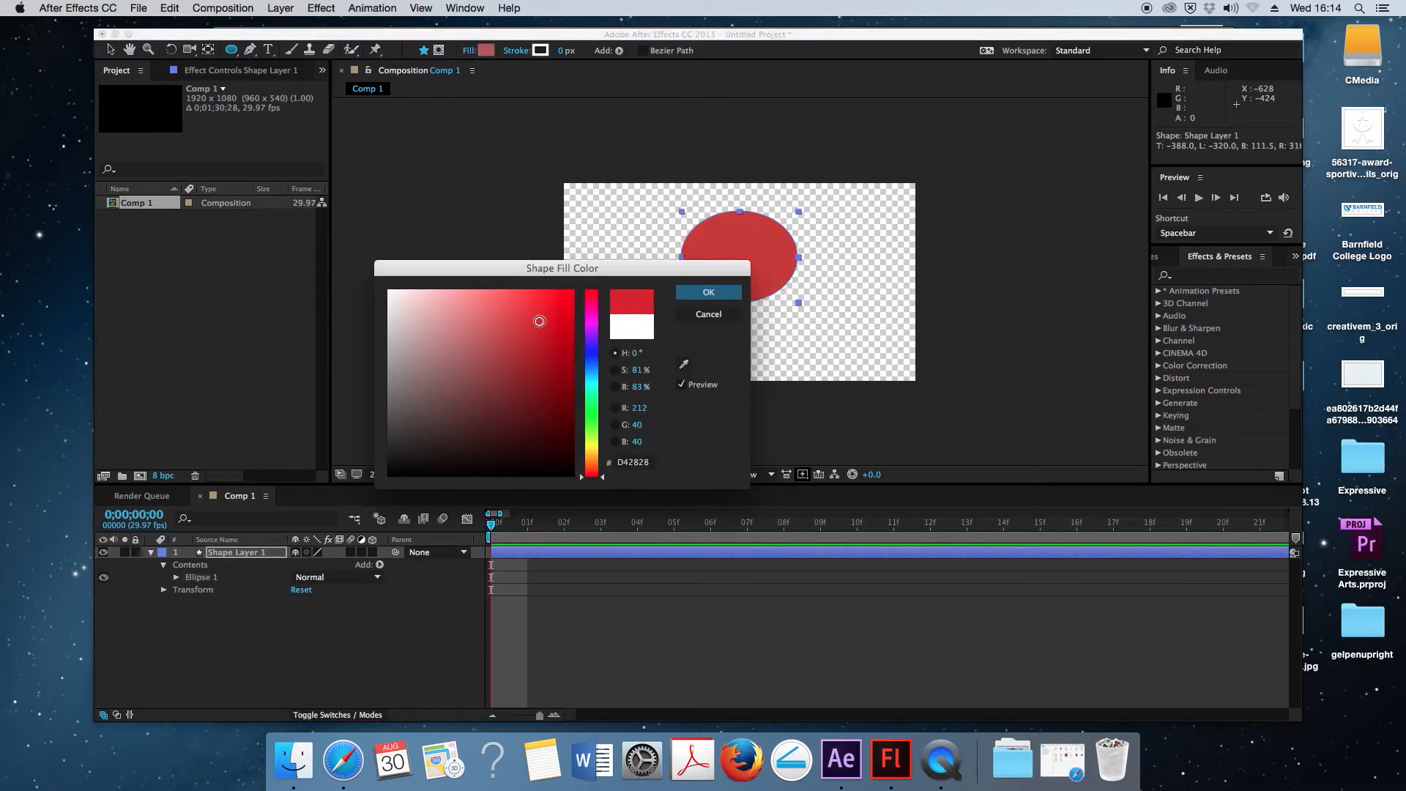
left_click(707, 292)
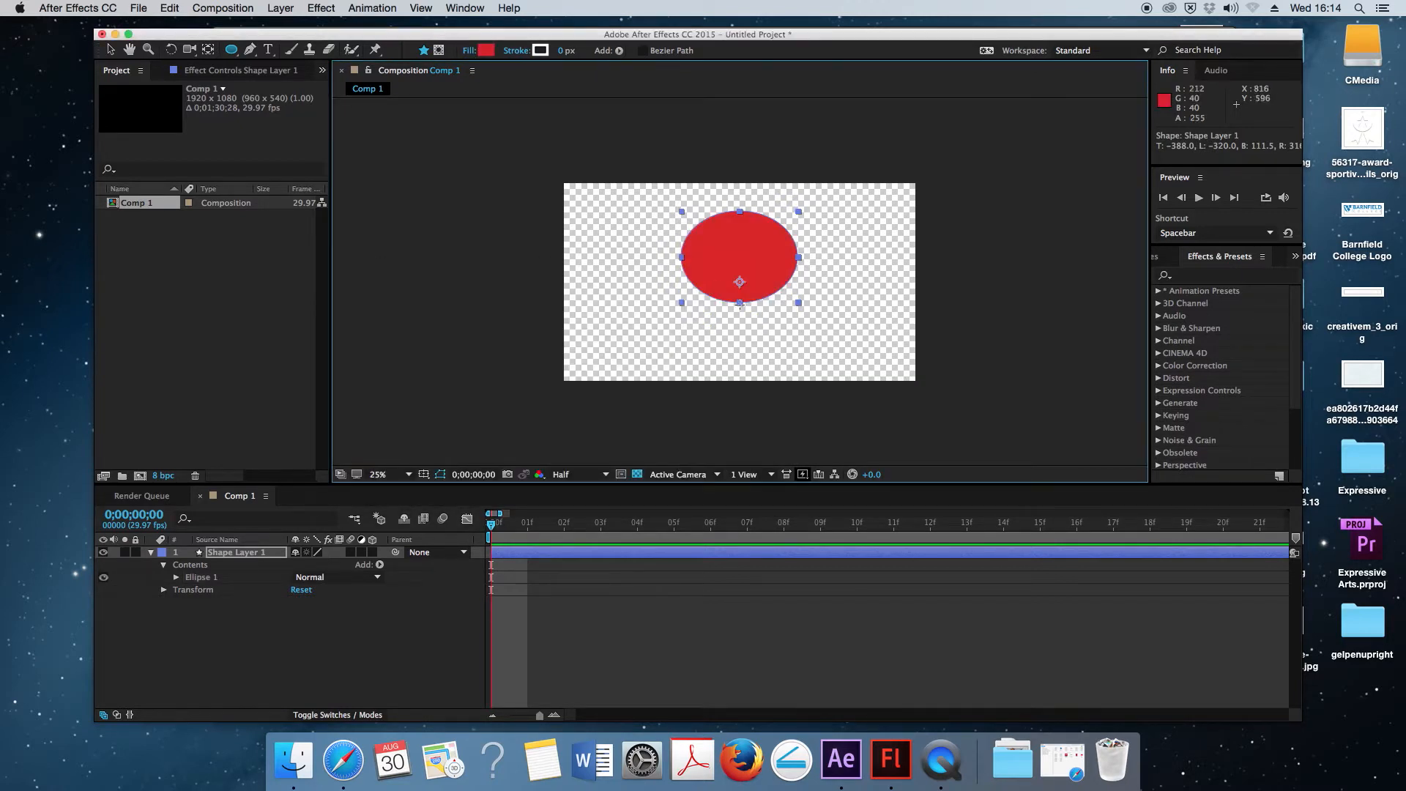
Stretch the red ellipse slightly in height to make it rounder.
left_click(110, 49)
left_click_drag(741, 305, 742, 315)
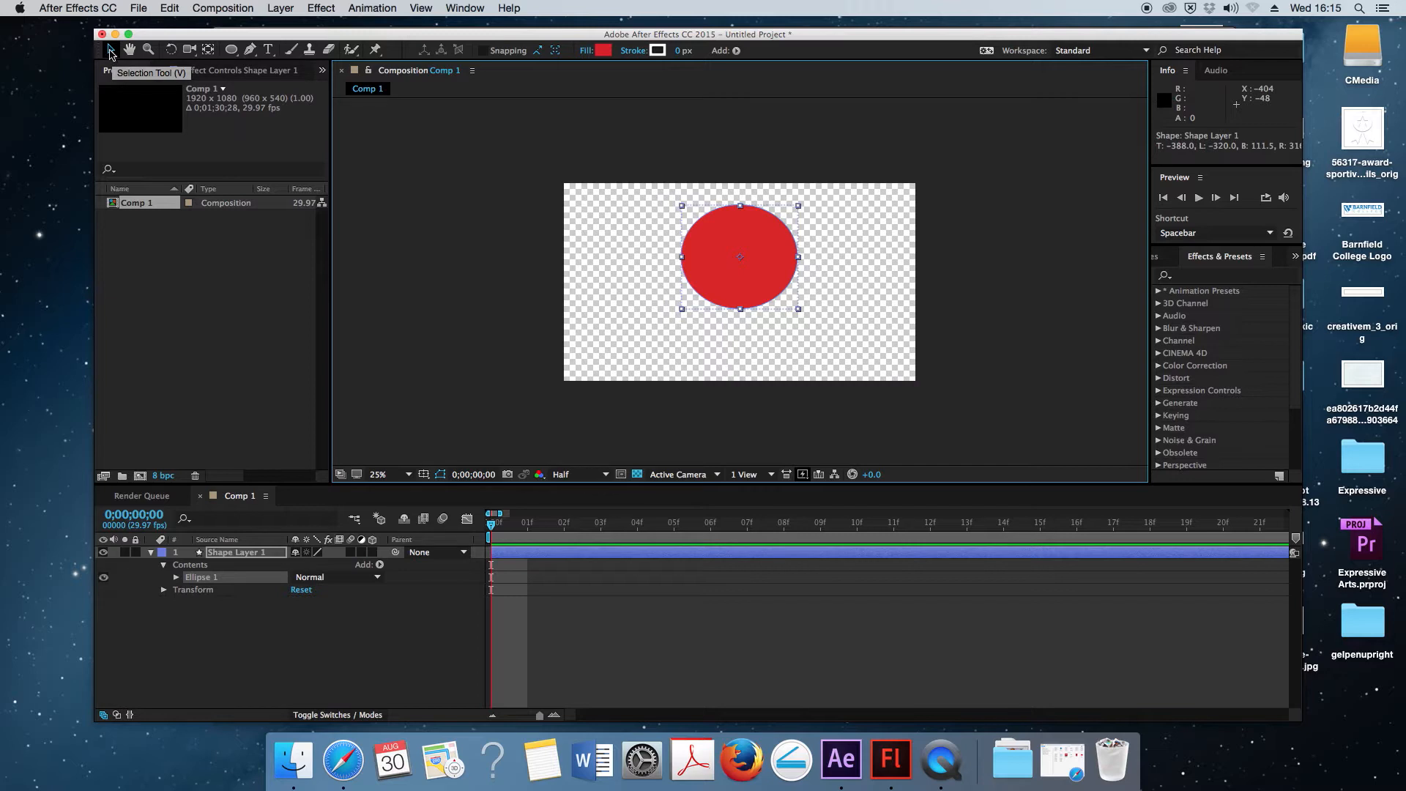
left_click(172, 49)
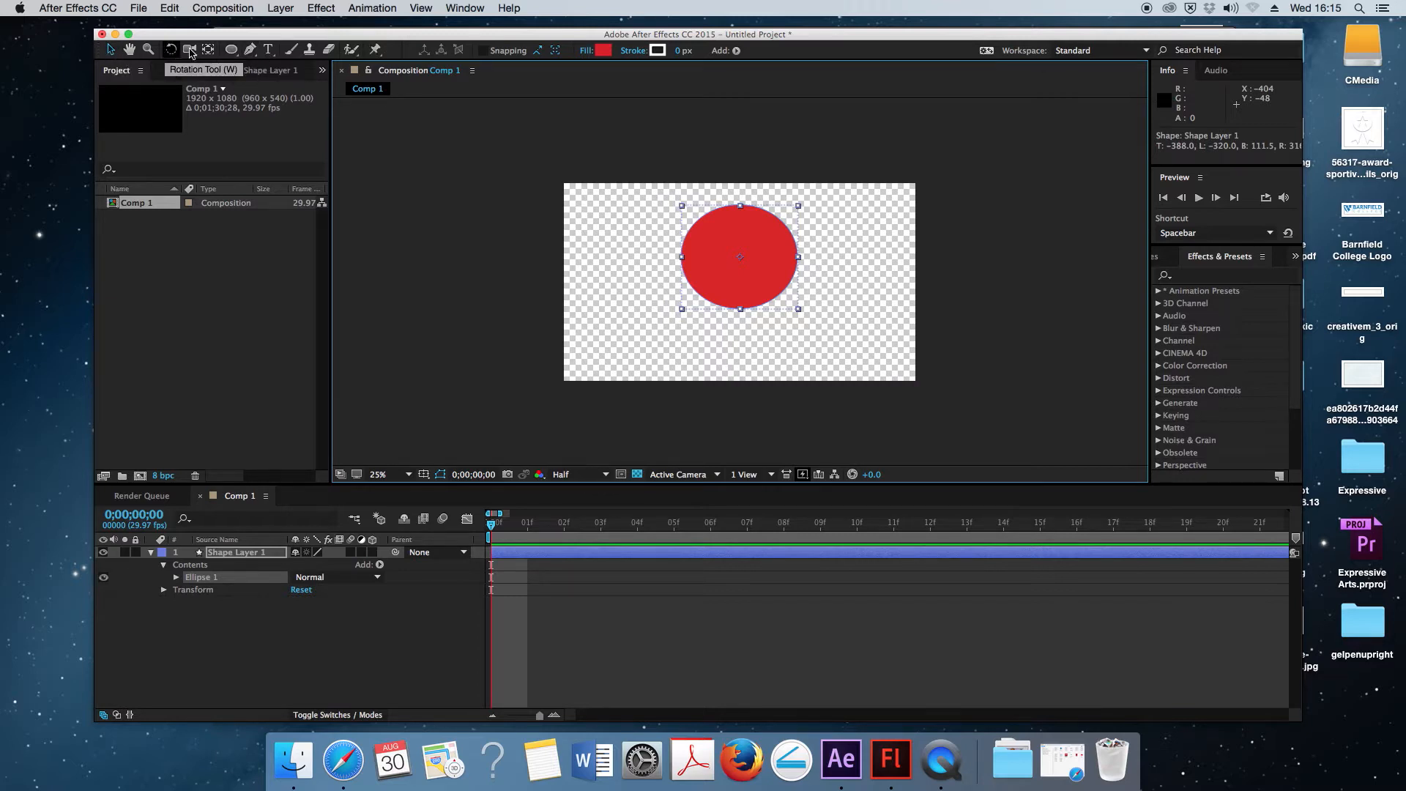
left_click(236, 51)
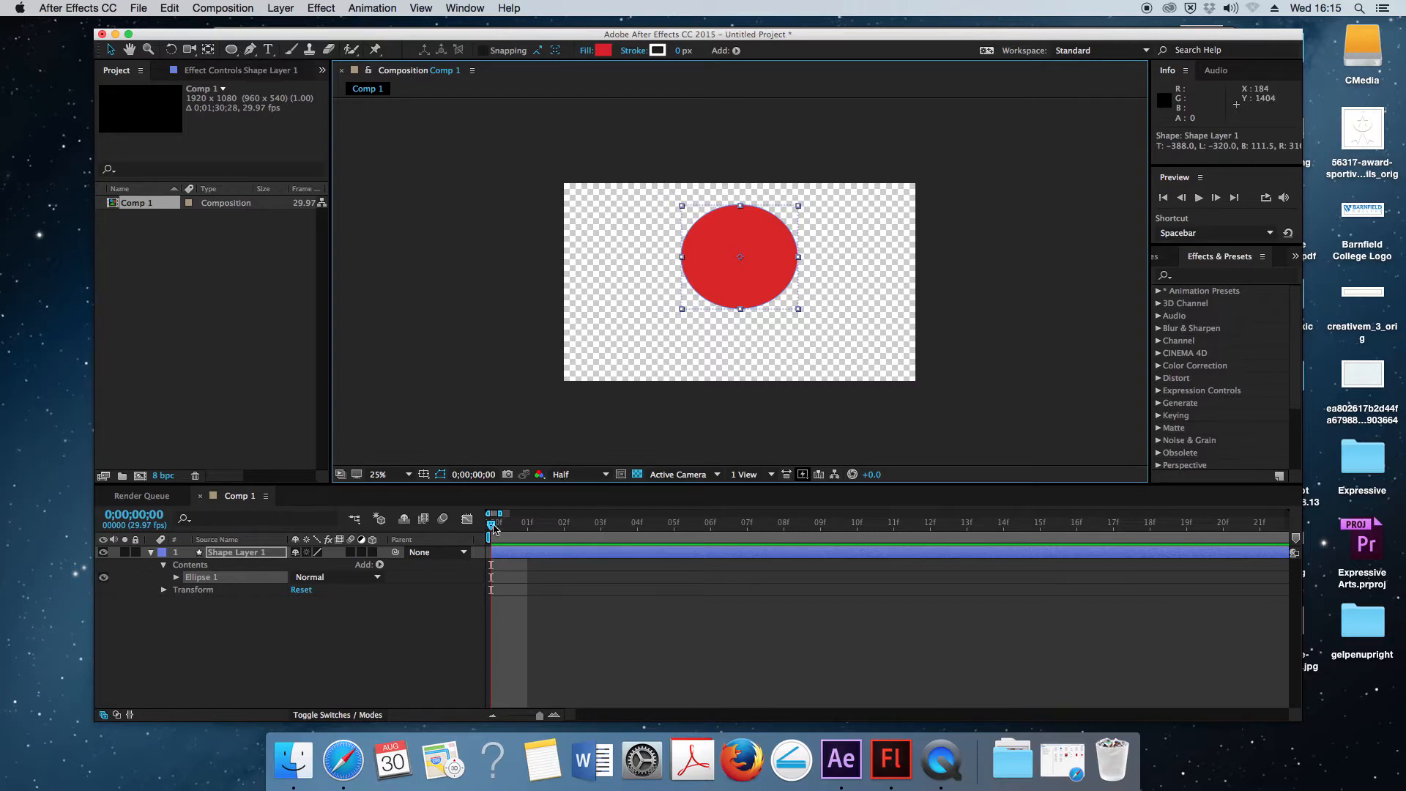
Examine the shape layer's Transform properties and the Ellipse 1 contents in the timeline.
left_click(163, 593)
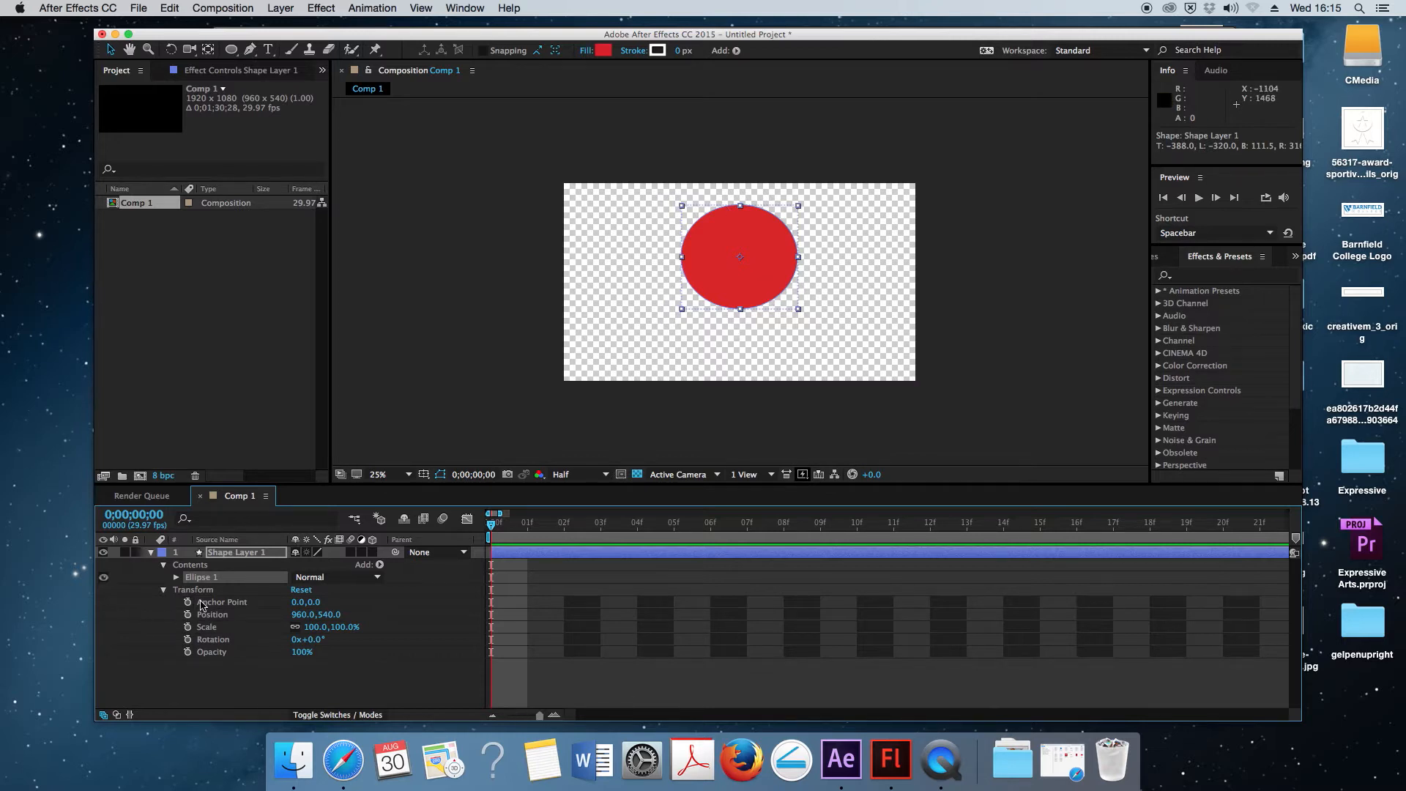
left_click(150, 552)
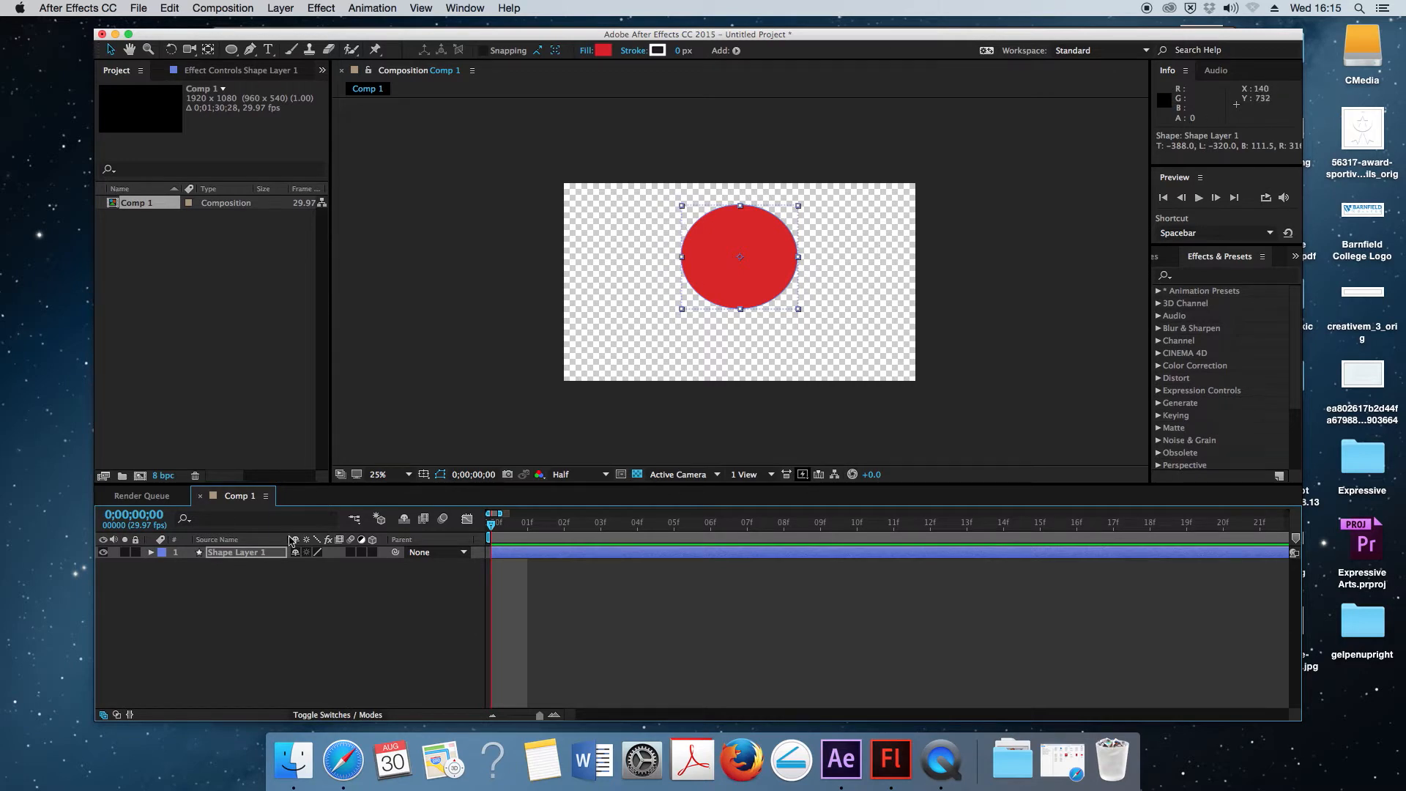
left_click(151, 553)
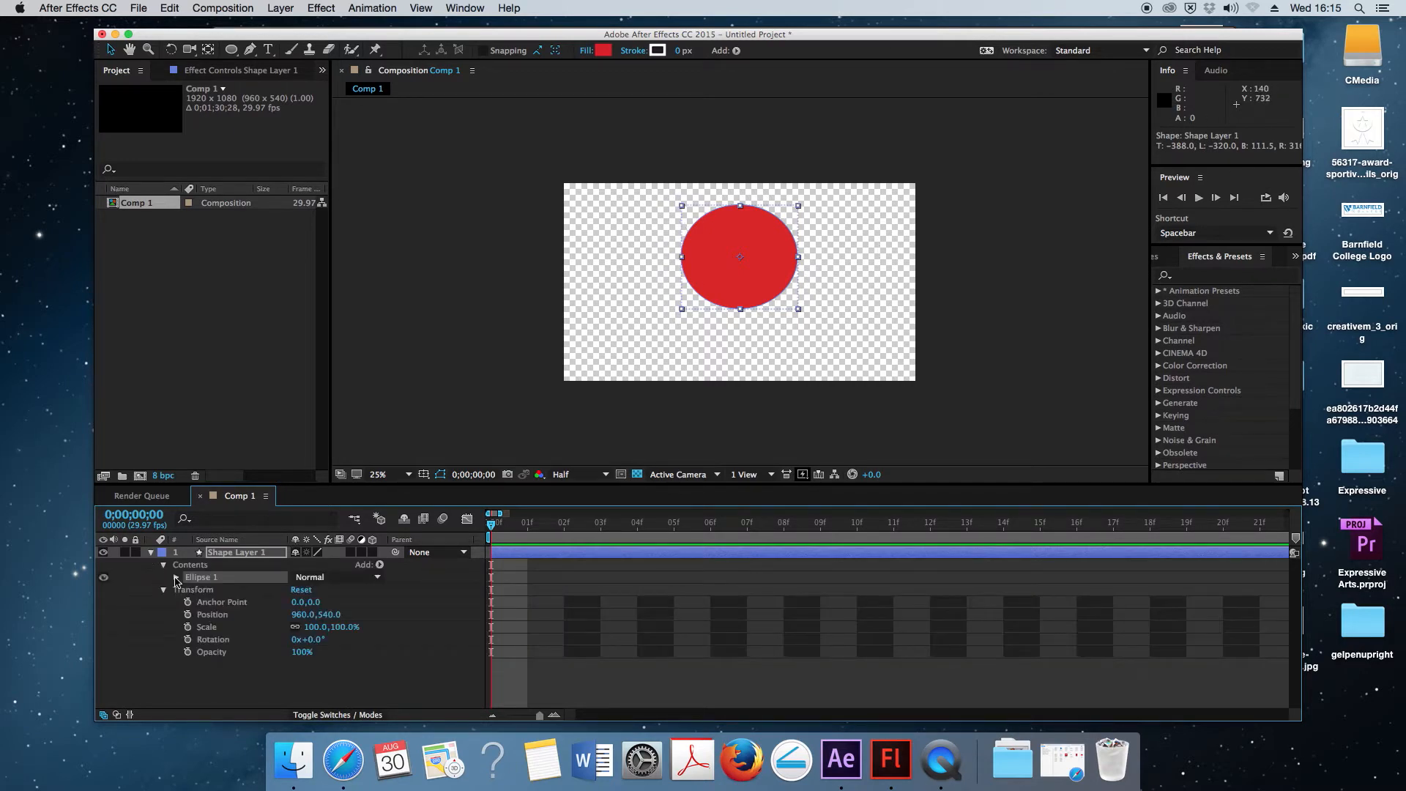
left_click(176, 577)
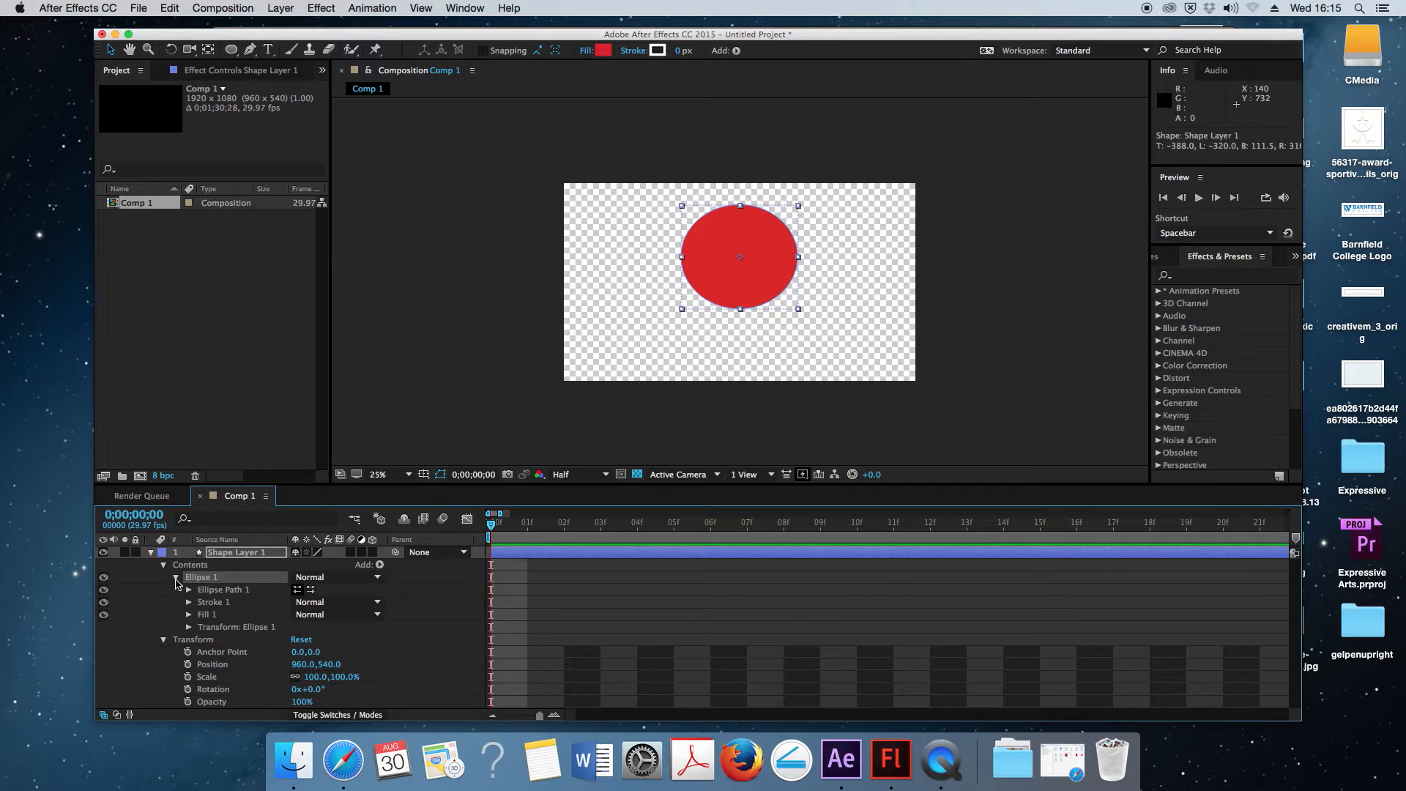
left_click(176, 577)
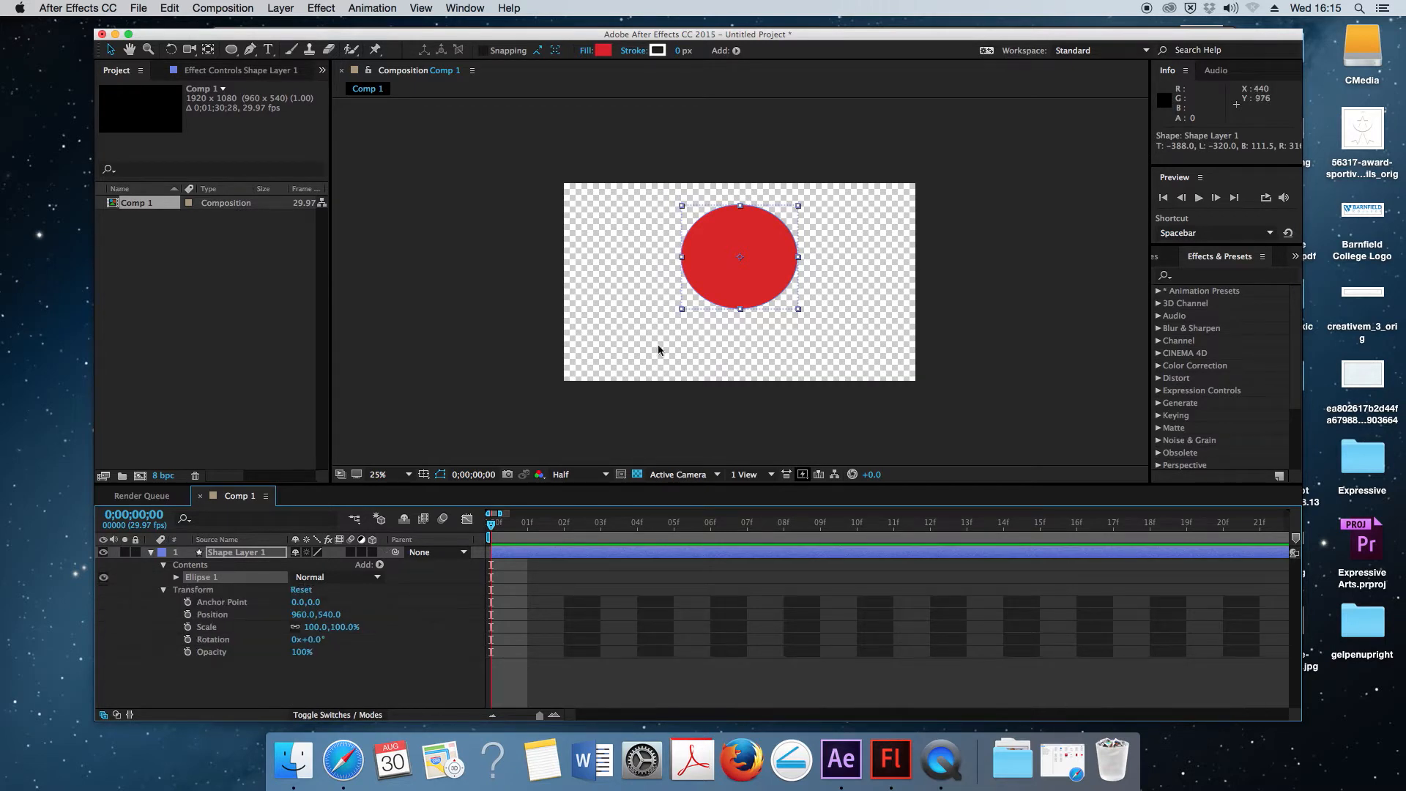
left_click(190, 590)
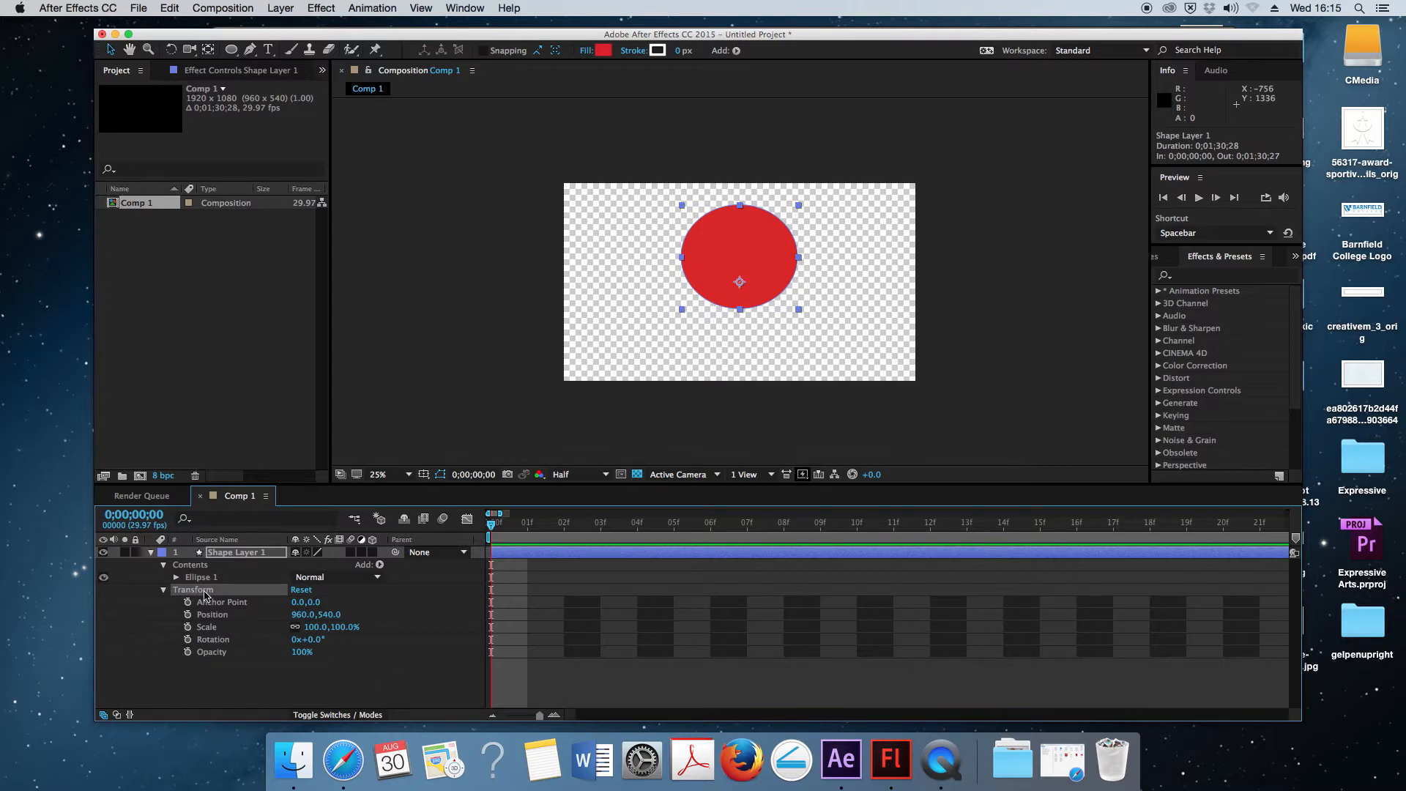
left_click(224, 604)
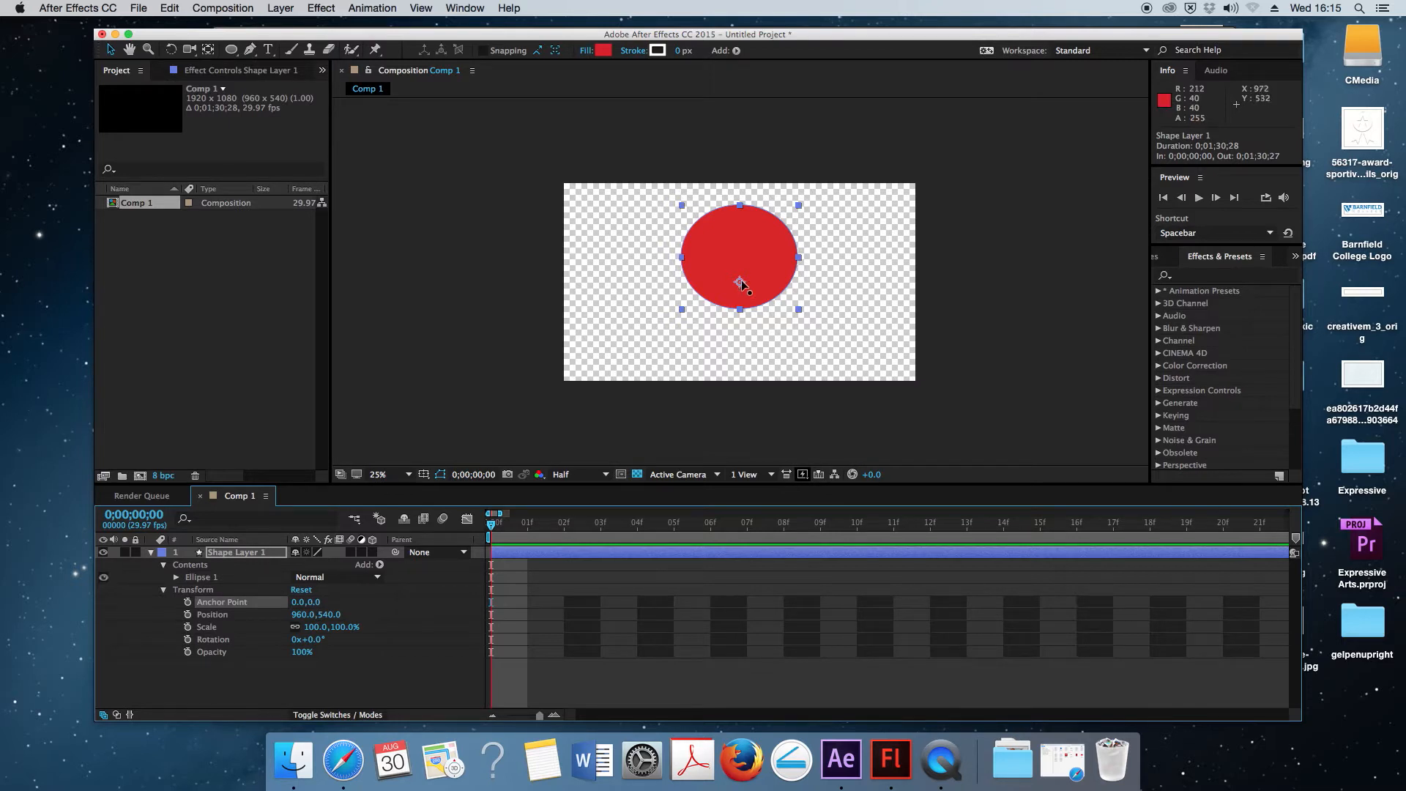
left_click_drag(739, 282, 740, 284)
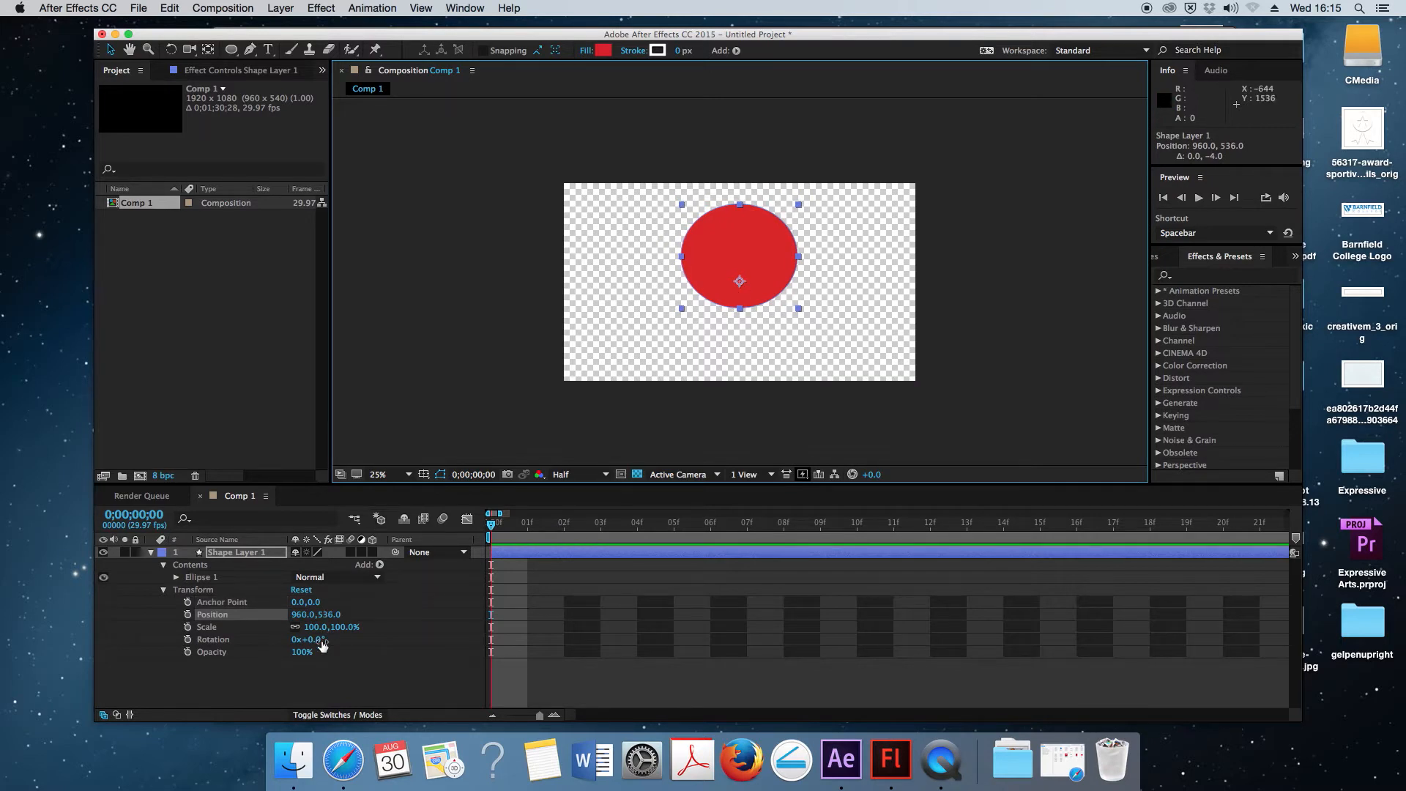
left_click_drag(320, 644, 289, 639)
left_click(302, 590)
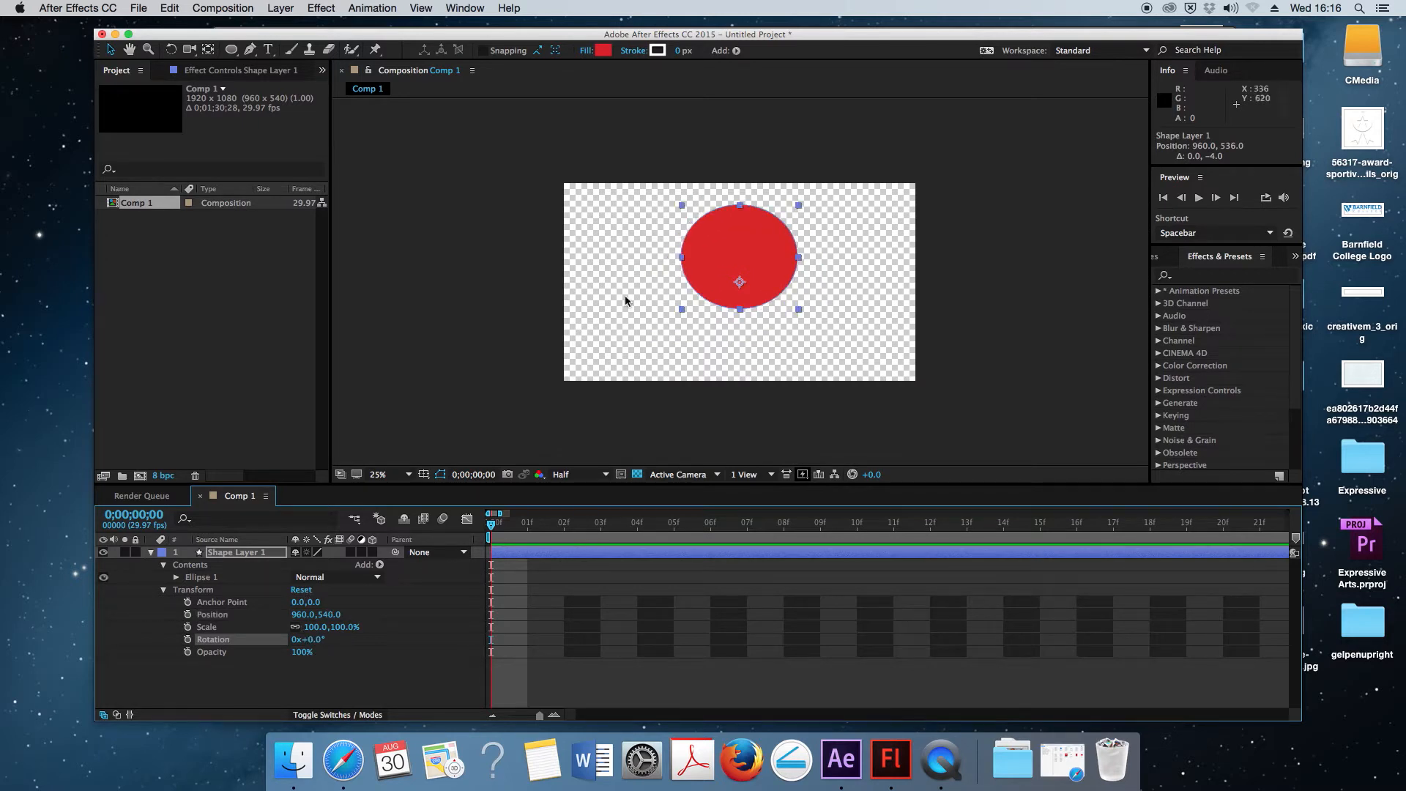
Test rotating the ellipse around a centered anchor point, reset the transform, and set the anchor point to 0.0, -114.0.
left_click_drag(314, 601, 229, 596)
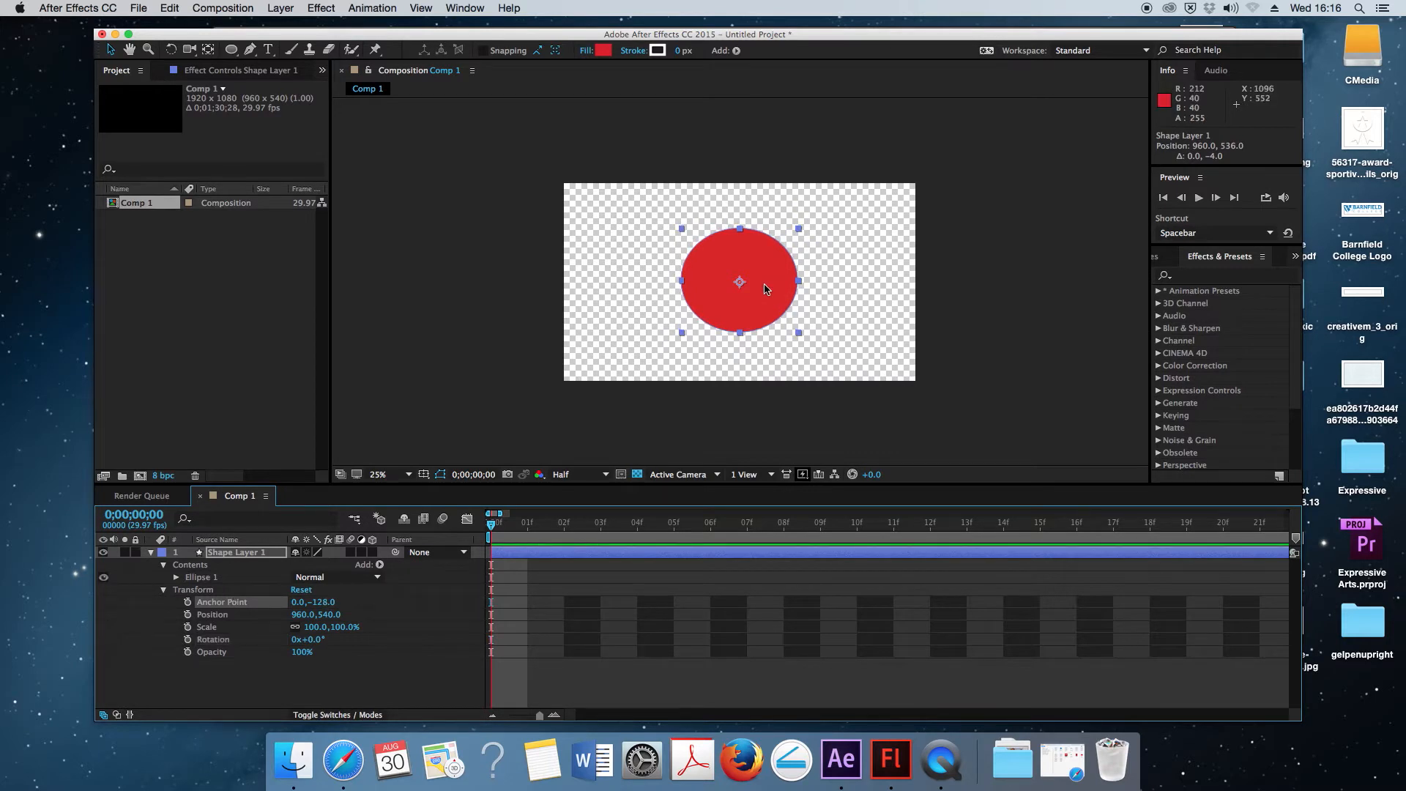
left_click_drag(313, 639, 399, 630)
left_click(301, 590)
left_click_drag(315, 602, 236, 602)
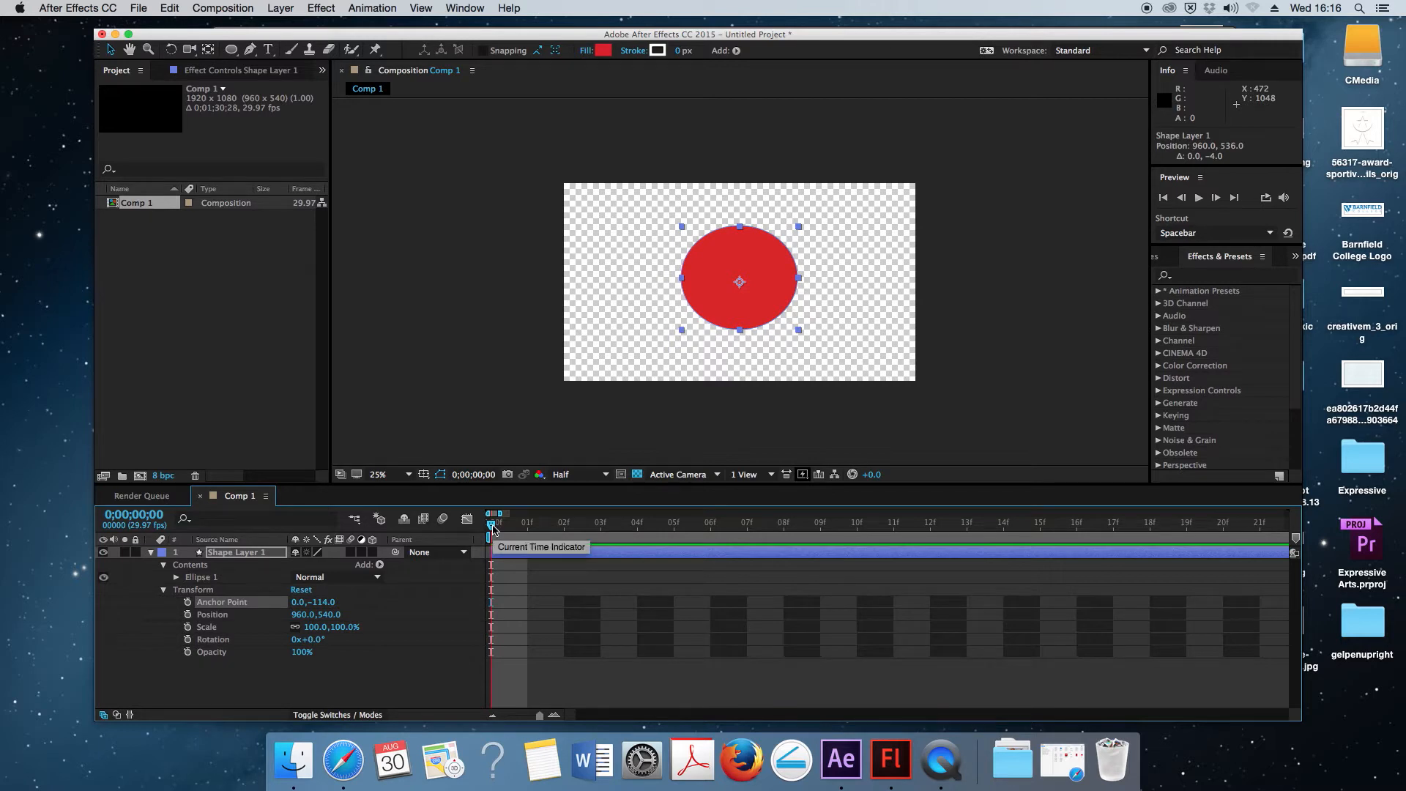
Start a Position animation for the ellipse layer with a keyframe at frame 2.
mouse_move(493, 529)
left_mouse_down()
mouse_move(1033, 549)
mouse_move(480, 547)
left_mouse_up()
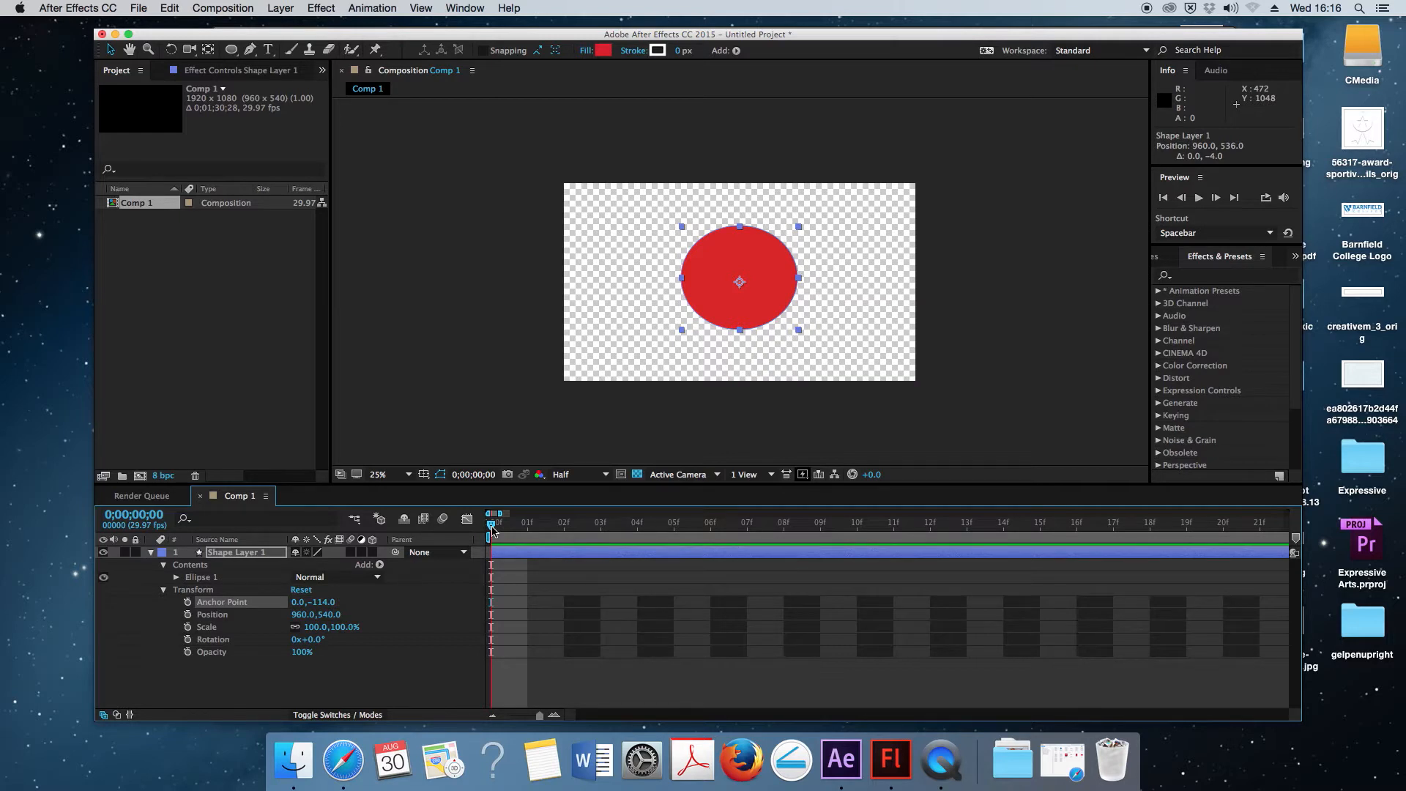
left_click_drag(490, 529, 565, 530)
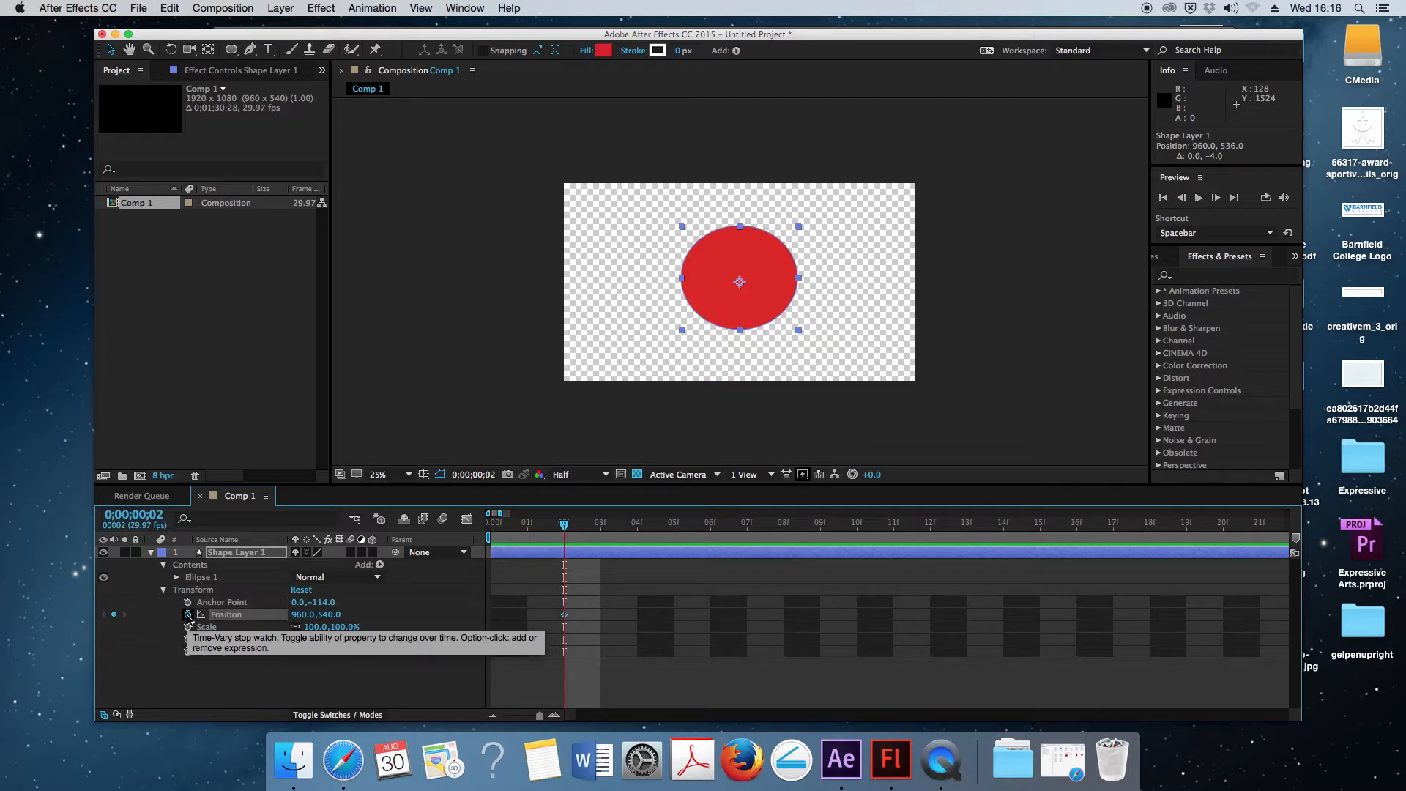
left_click(188, 616)
Add a Position keyframe at frame 18 with the ellipse moved down to about 952, 828.
left_click_drag(540, 715, 548, 717)
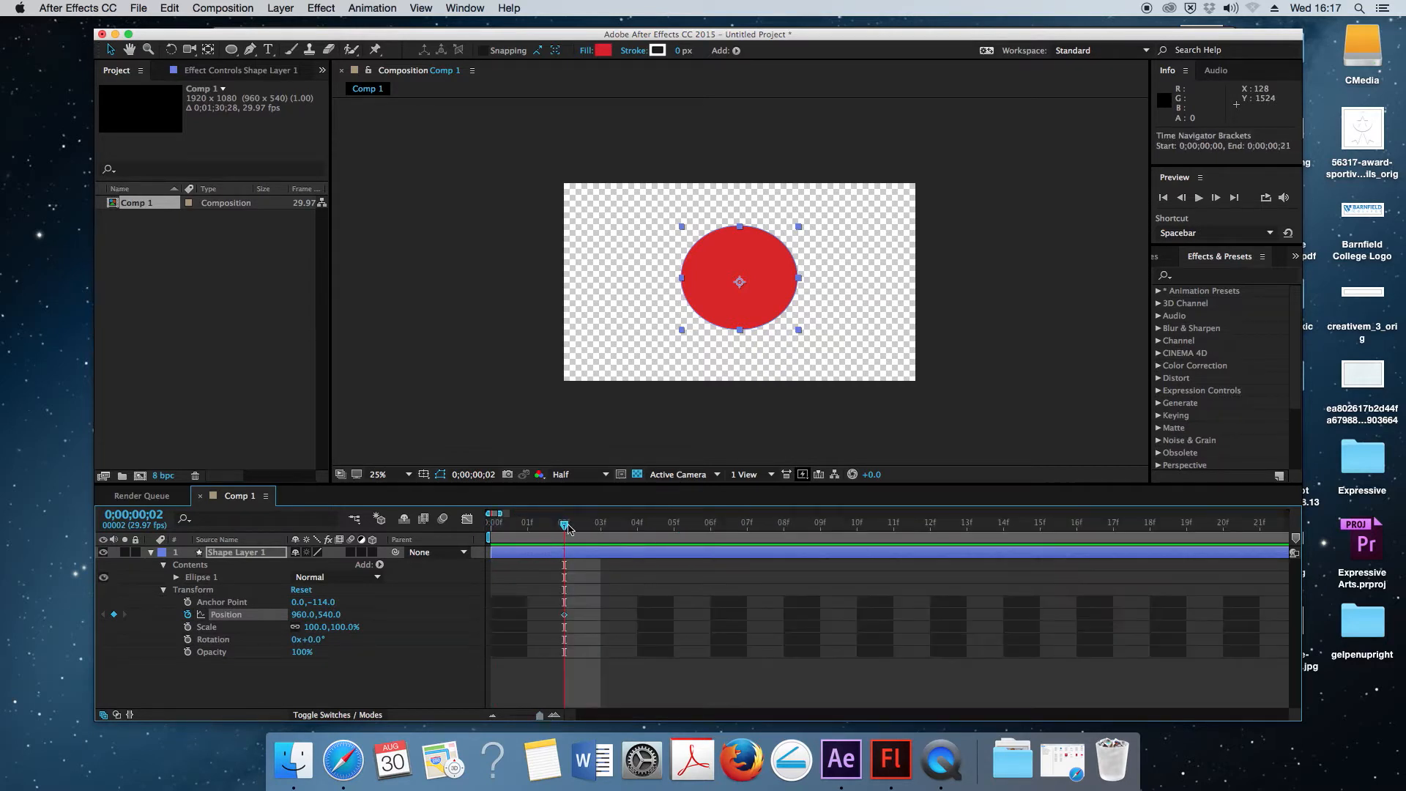
left_click_drag(575, 526, 610, 526)
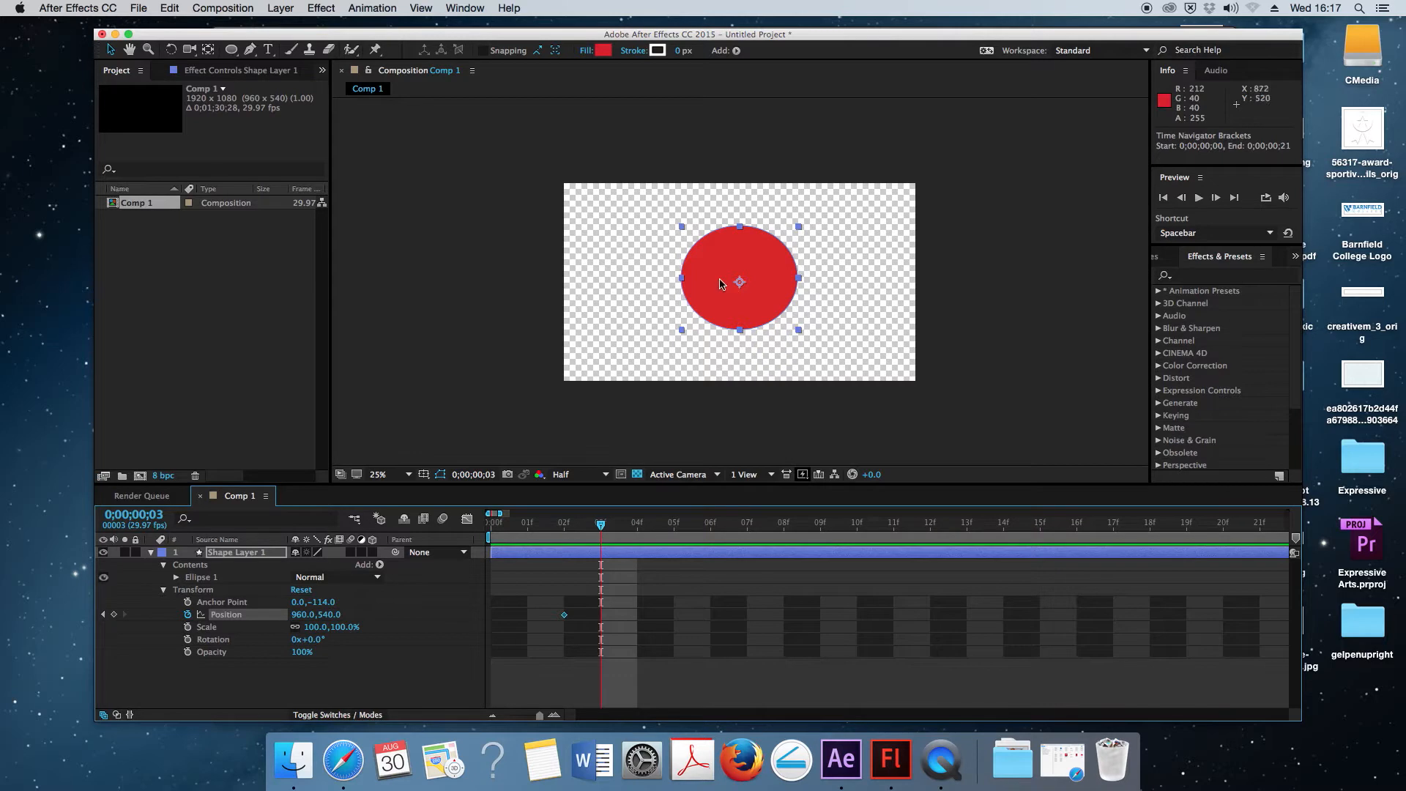
left_click_drag(601, 525, 1149, 532)
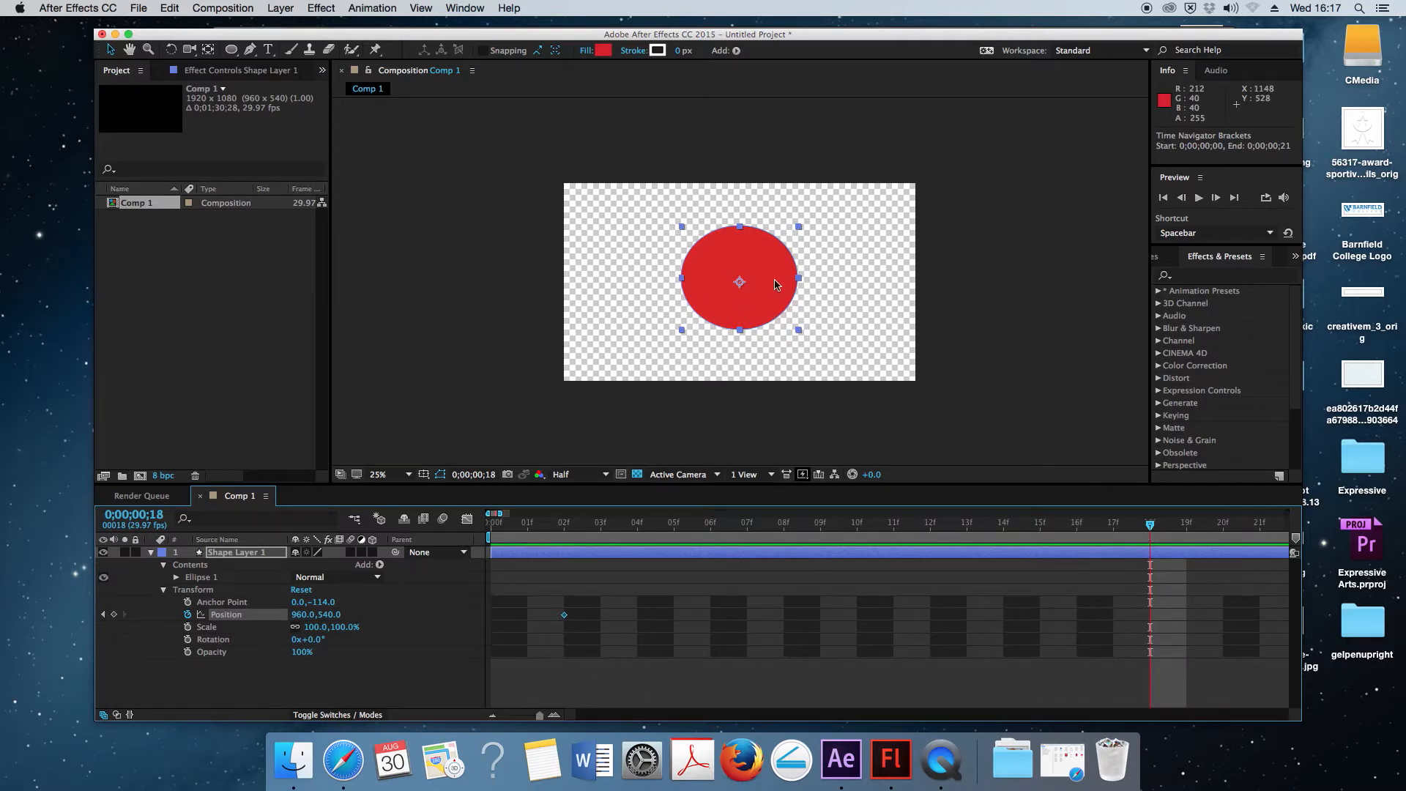
left_click_drag(776, 284, 772, 331)
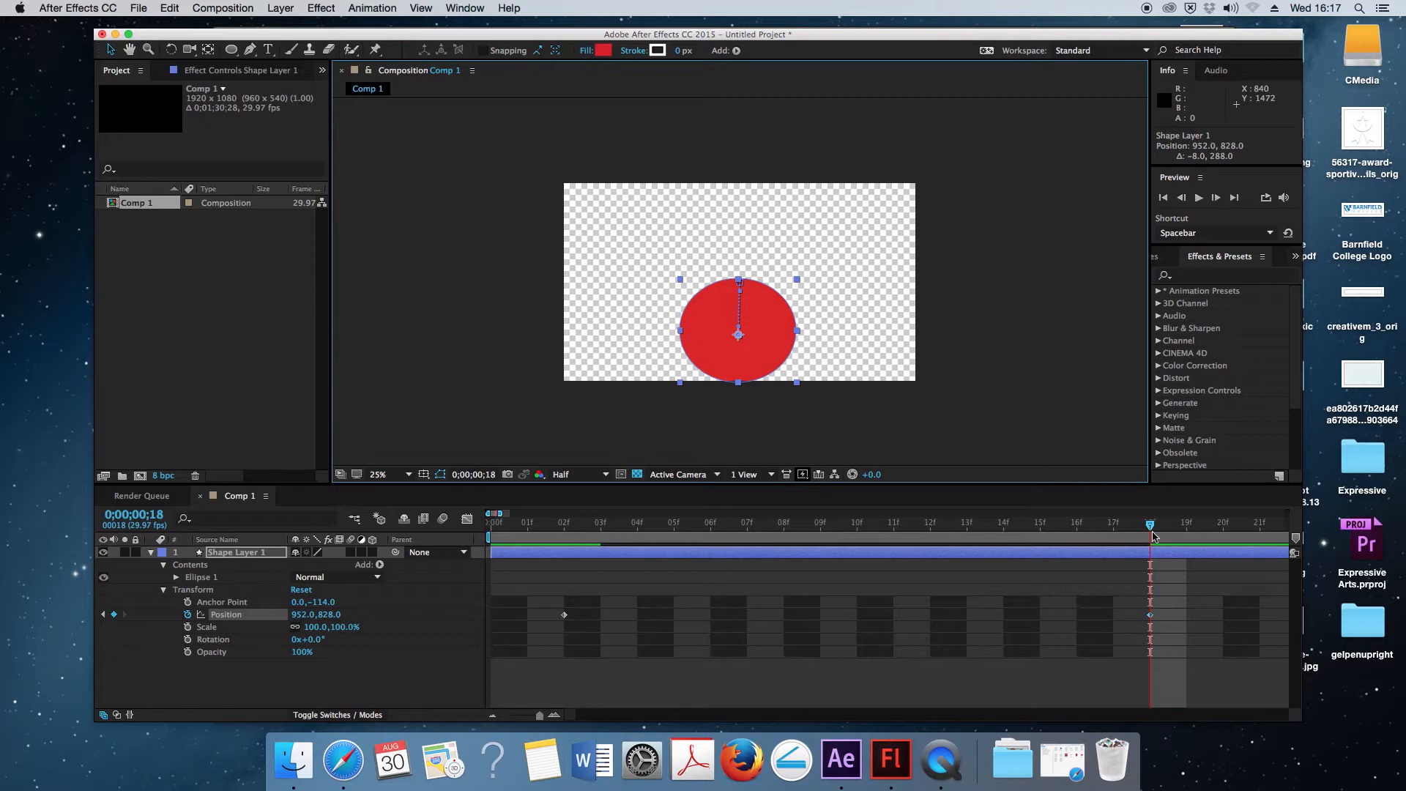
Examine the ellipse's movement between frames 2 and 18 and the handles of its motion path up close.
left_click_drag(1149, 527, 562, 529)
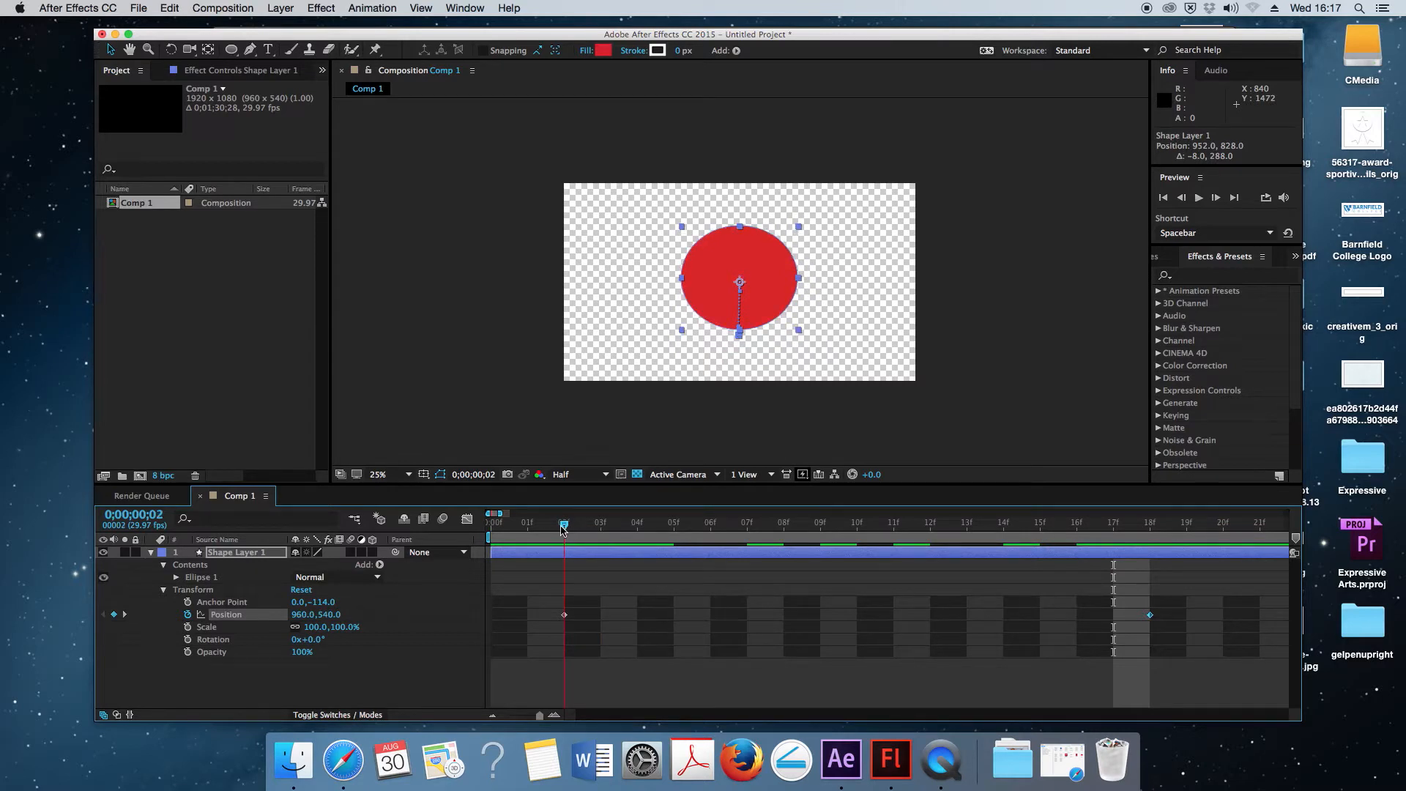
left_click_drag(562, 529, 783, 555)
scroll(746, 348, "up", 4)
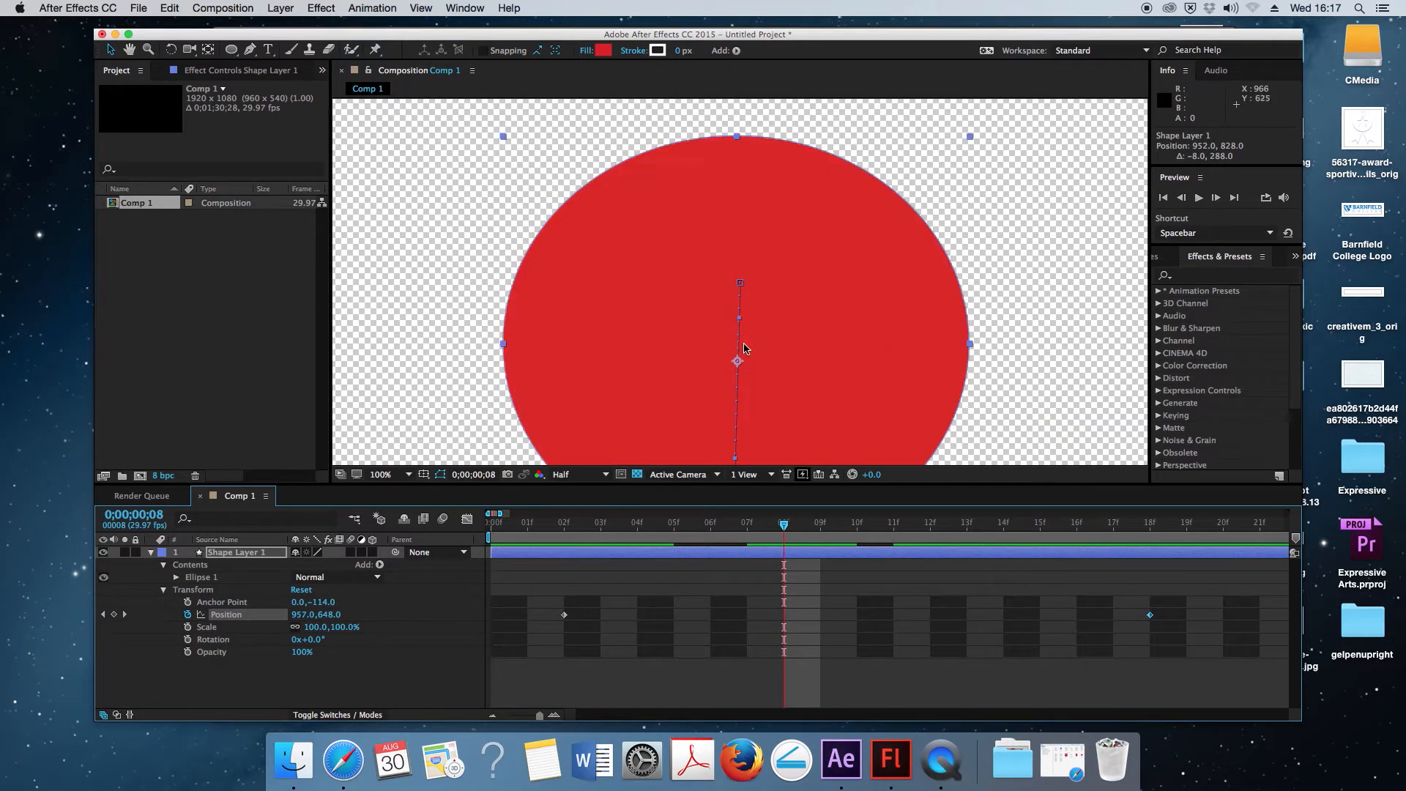
key("h")
left_click_drag(776, 378, 787, 293)
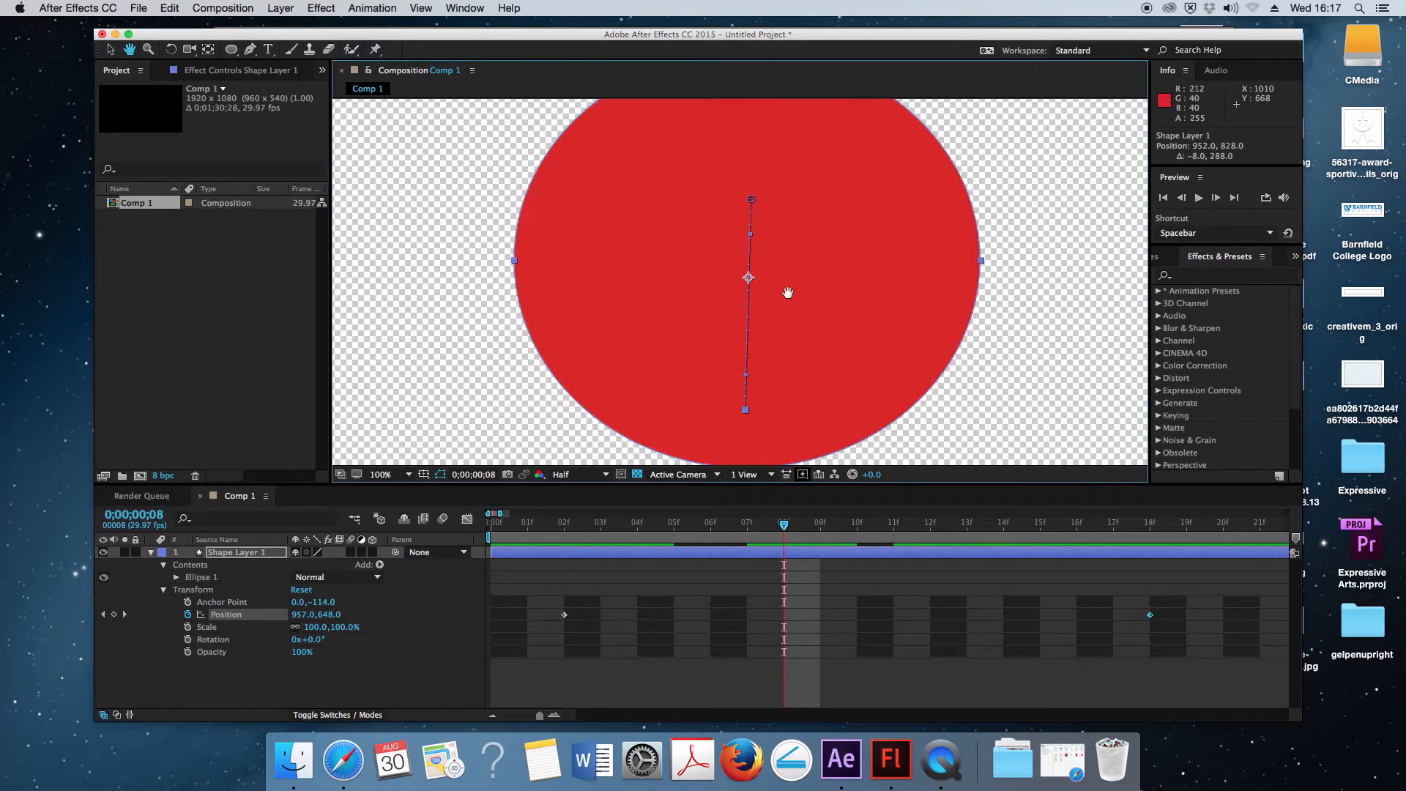
key("v")
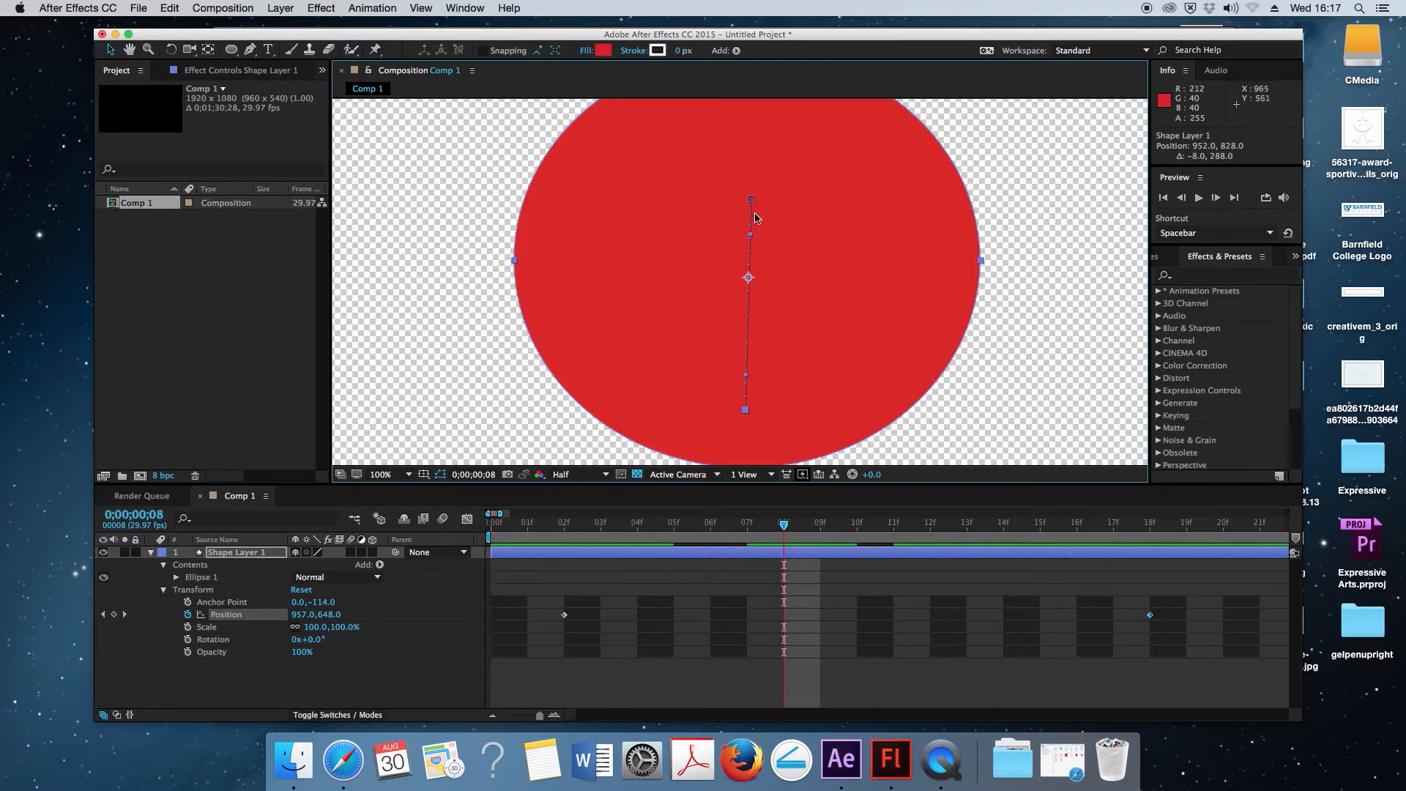
left_click_drag(575, 529, 857, 530)
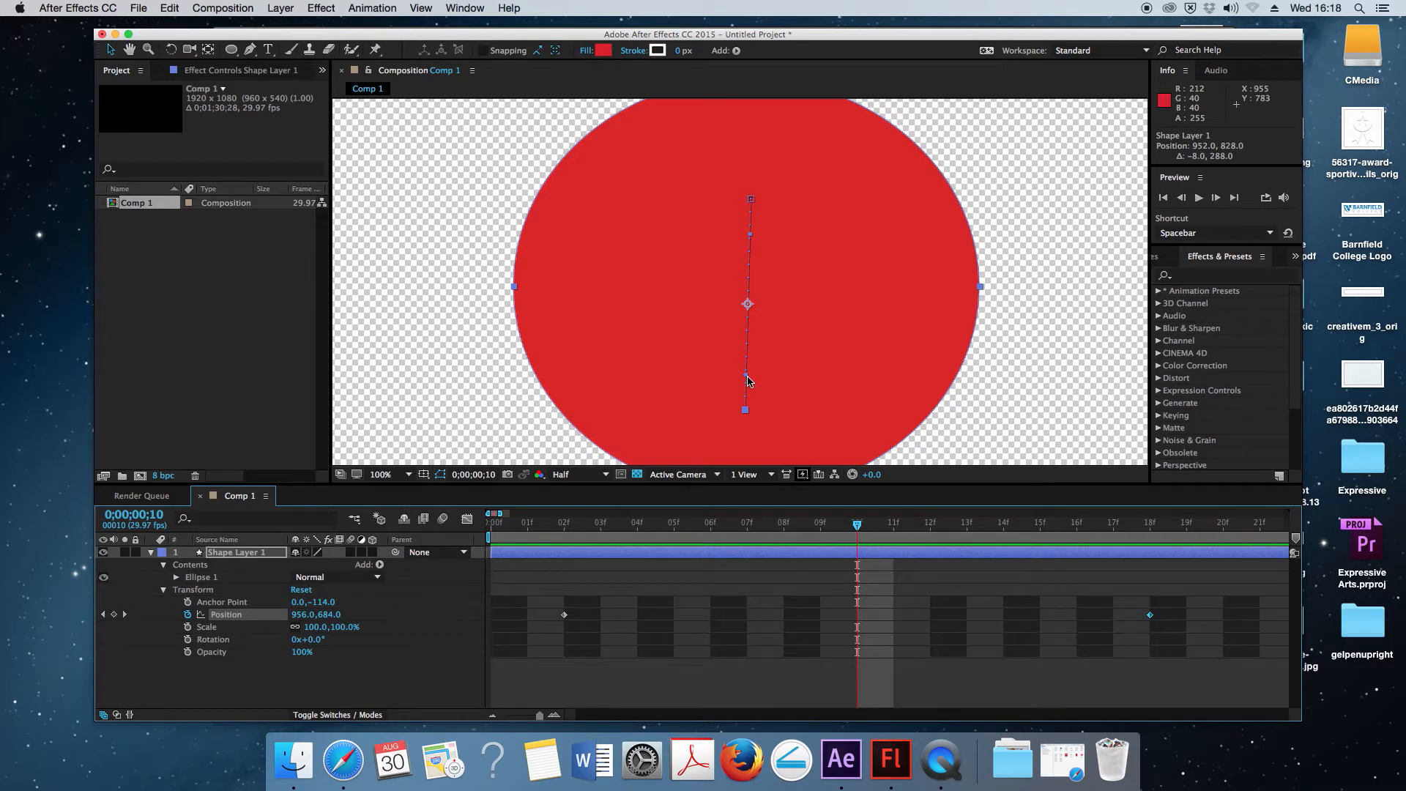
left_click_drag(858, 529, 929, 560)
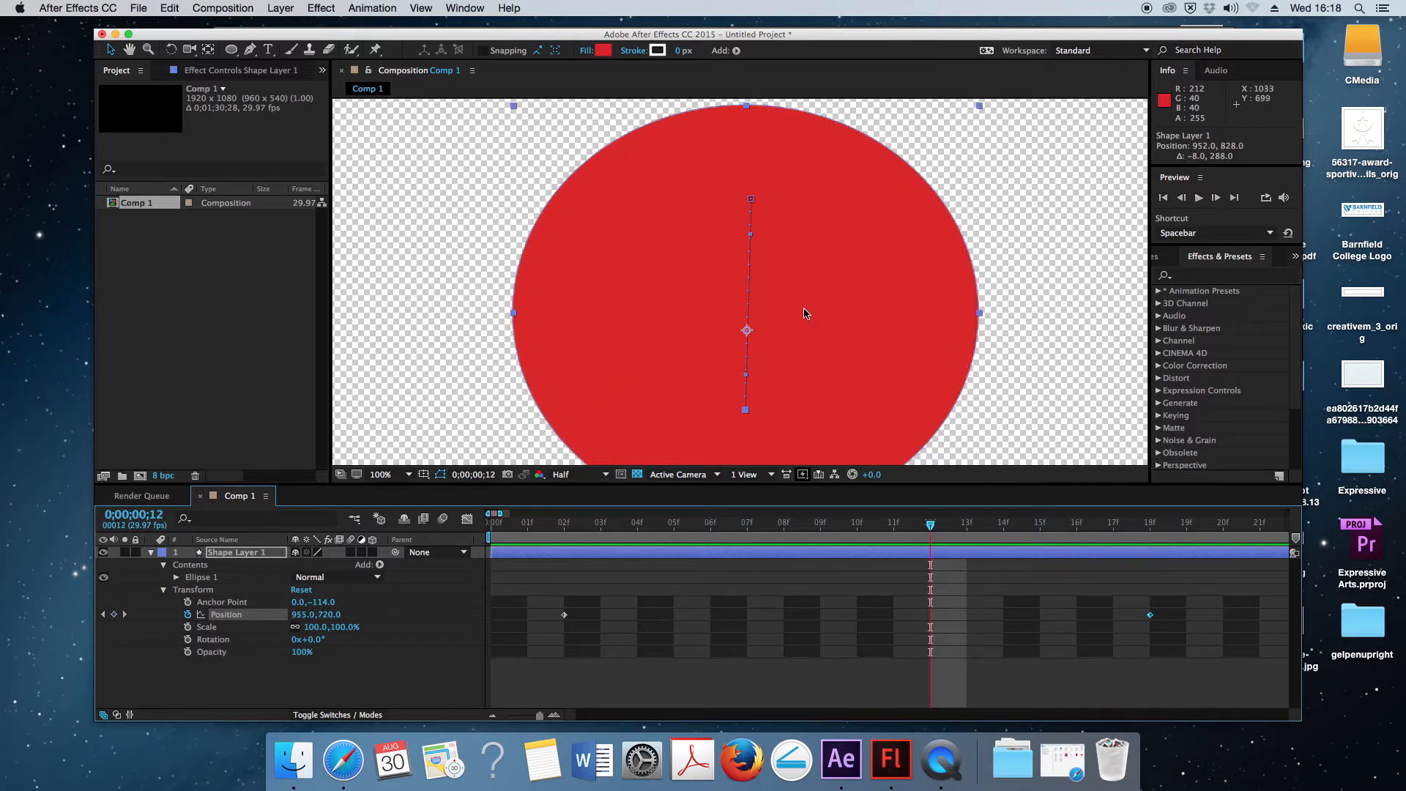
Bend the ellipse's motion path into an S-curve with the tangent handles of both keyframes and check the movement back to frame 2.
left_click_drag(746, 380, 691, 336)
left_click_drag(750, 234, 840, 280)
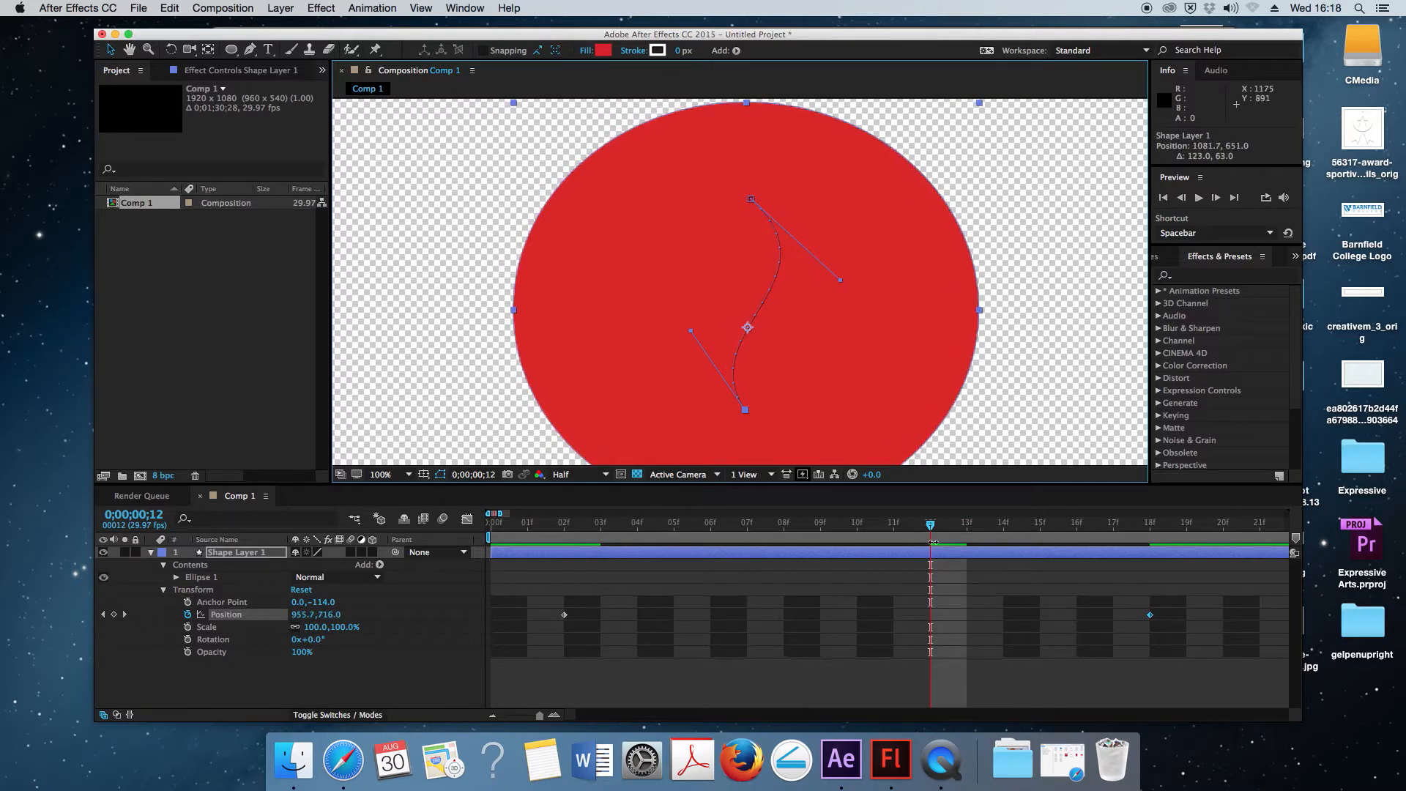
left_click_drag(930, 525, 561, 545)
scroll(750, 313, "down", 1)
key("n")
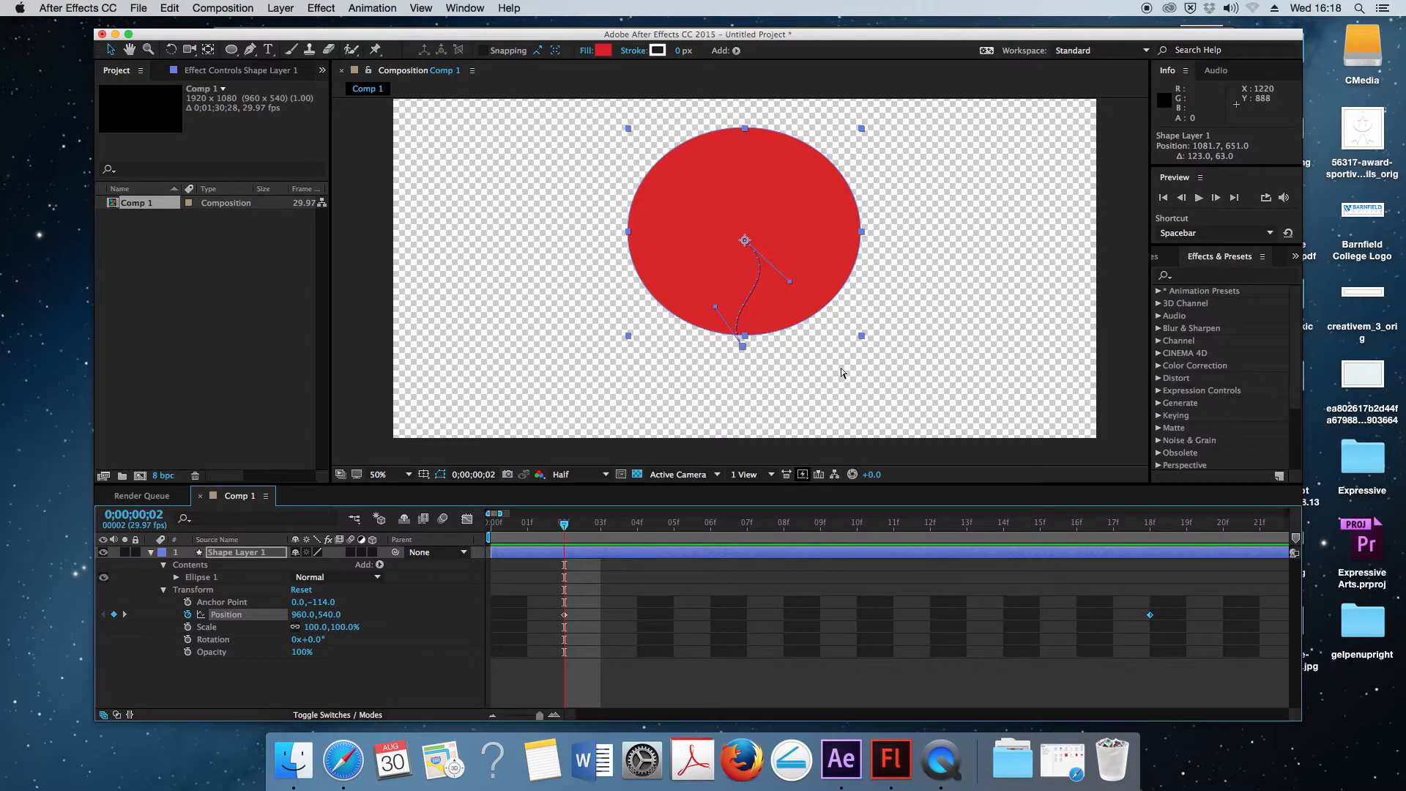
Undo the motion path curves, the ellipse's move at frame 18 and the enabling of Position keyframing.
key("super+z")
key("super+z")
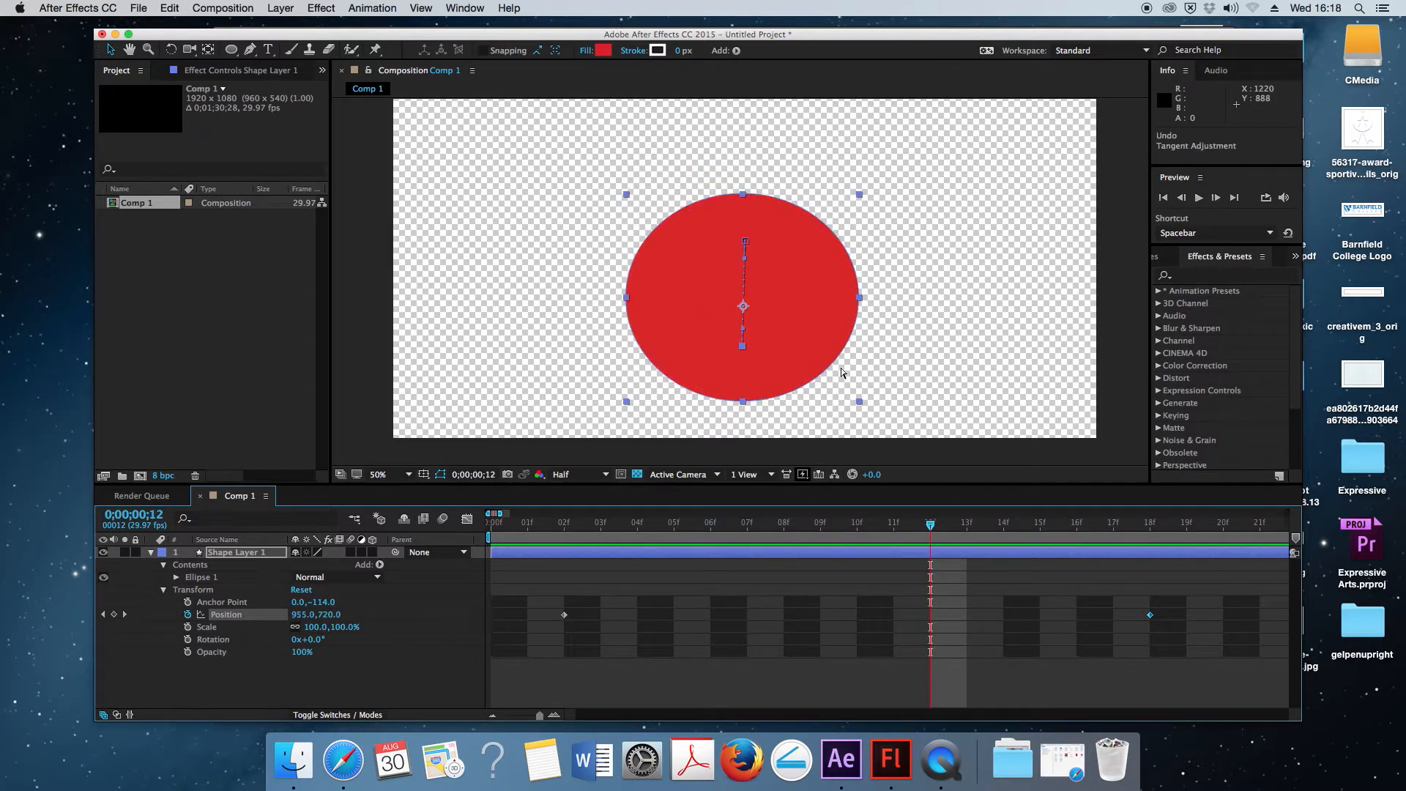
key("super+z")
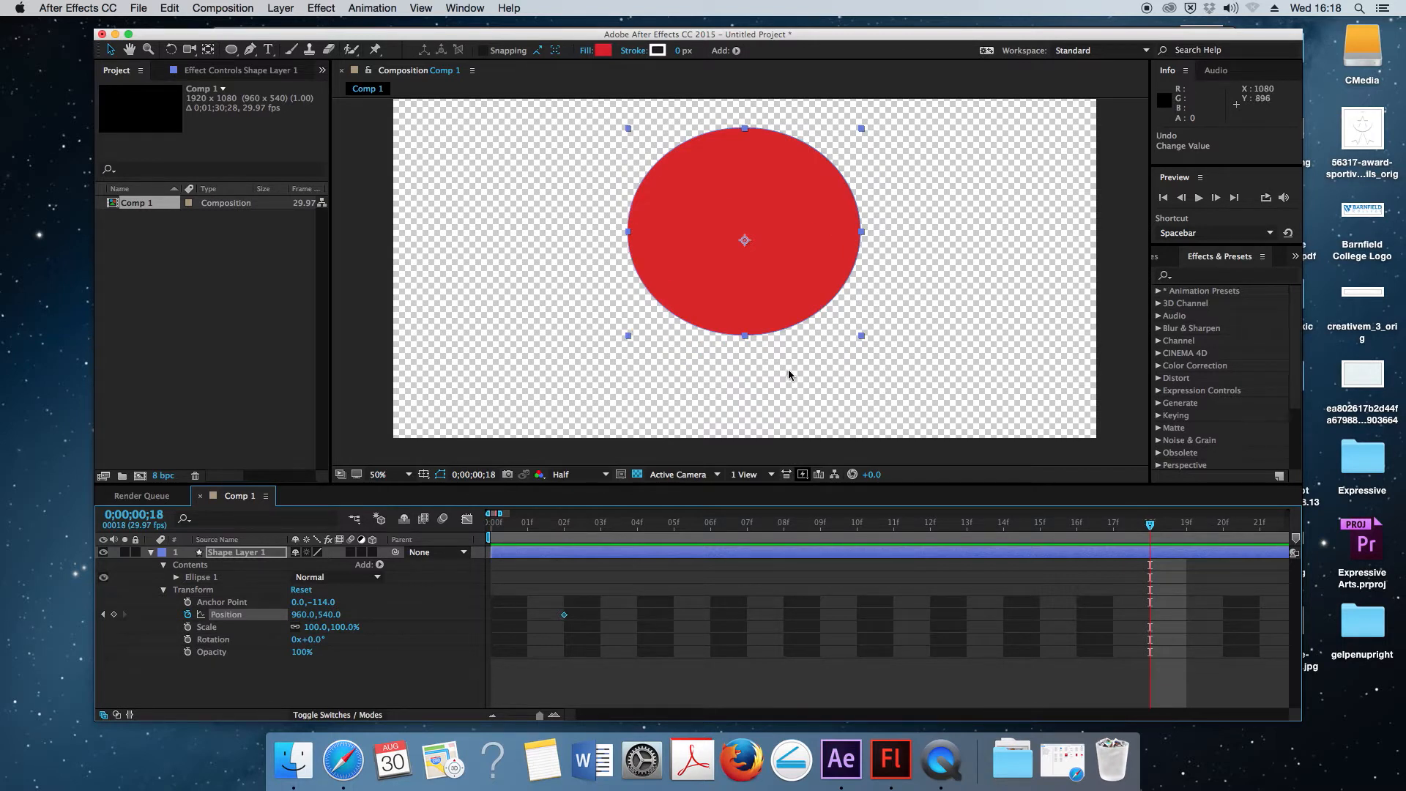
key("super+z")
key("comma")
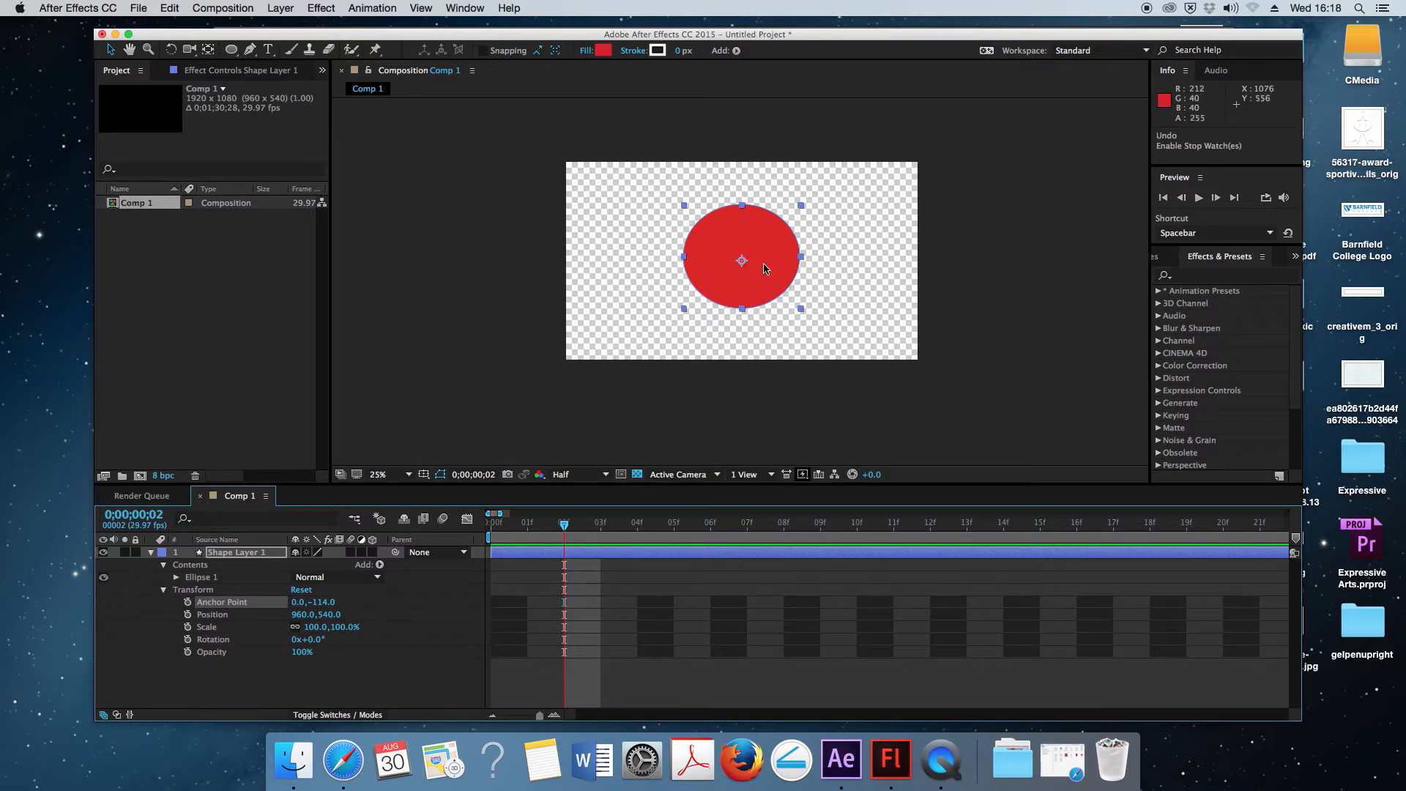
Scale the ellipse to 61% and move it up to about 976, 320.
left_click(231, 630)
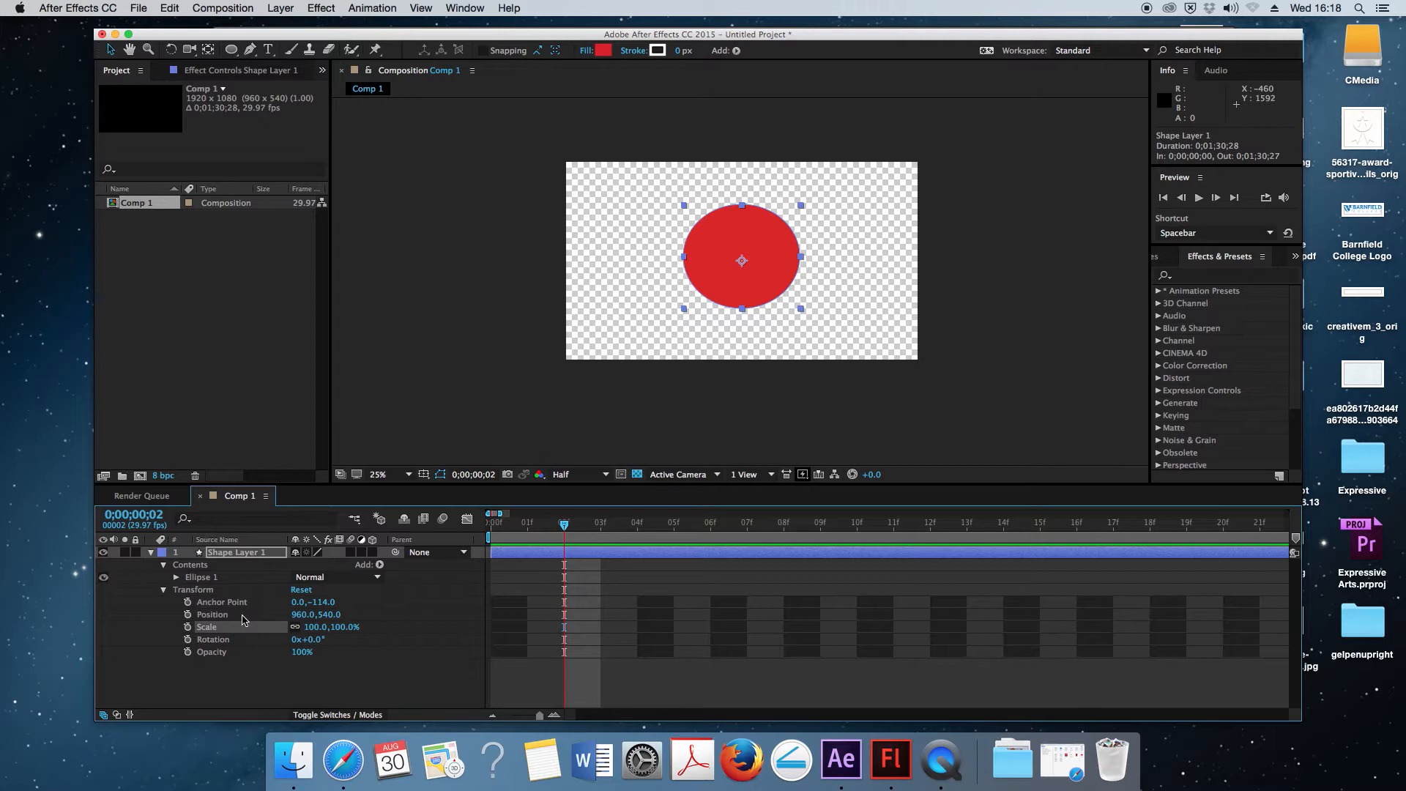
left_click(244, 617)
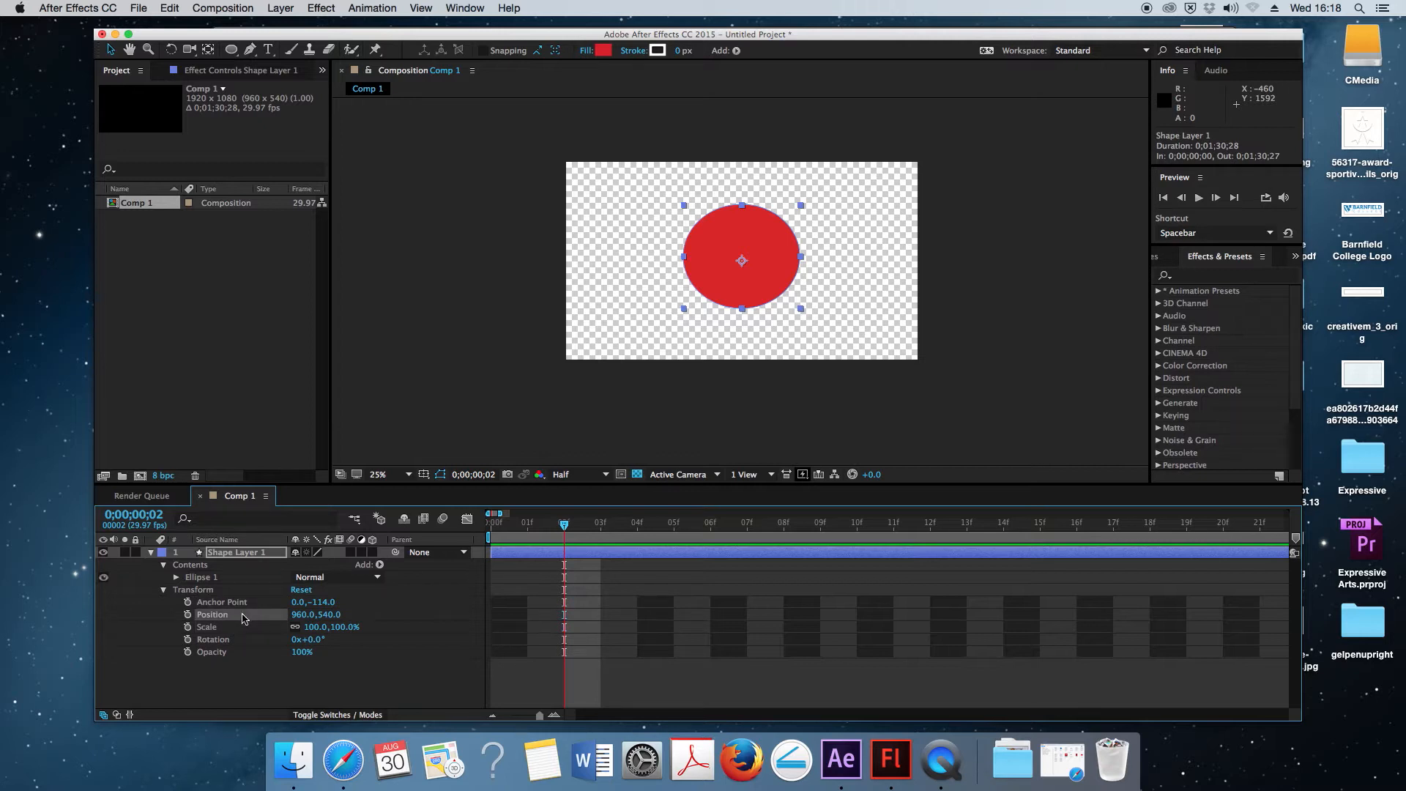
left_click_drag(346, 629, 418, 584)
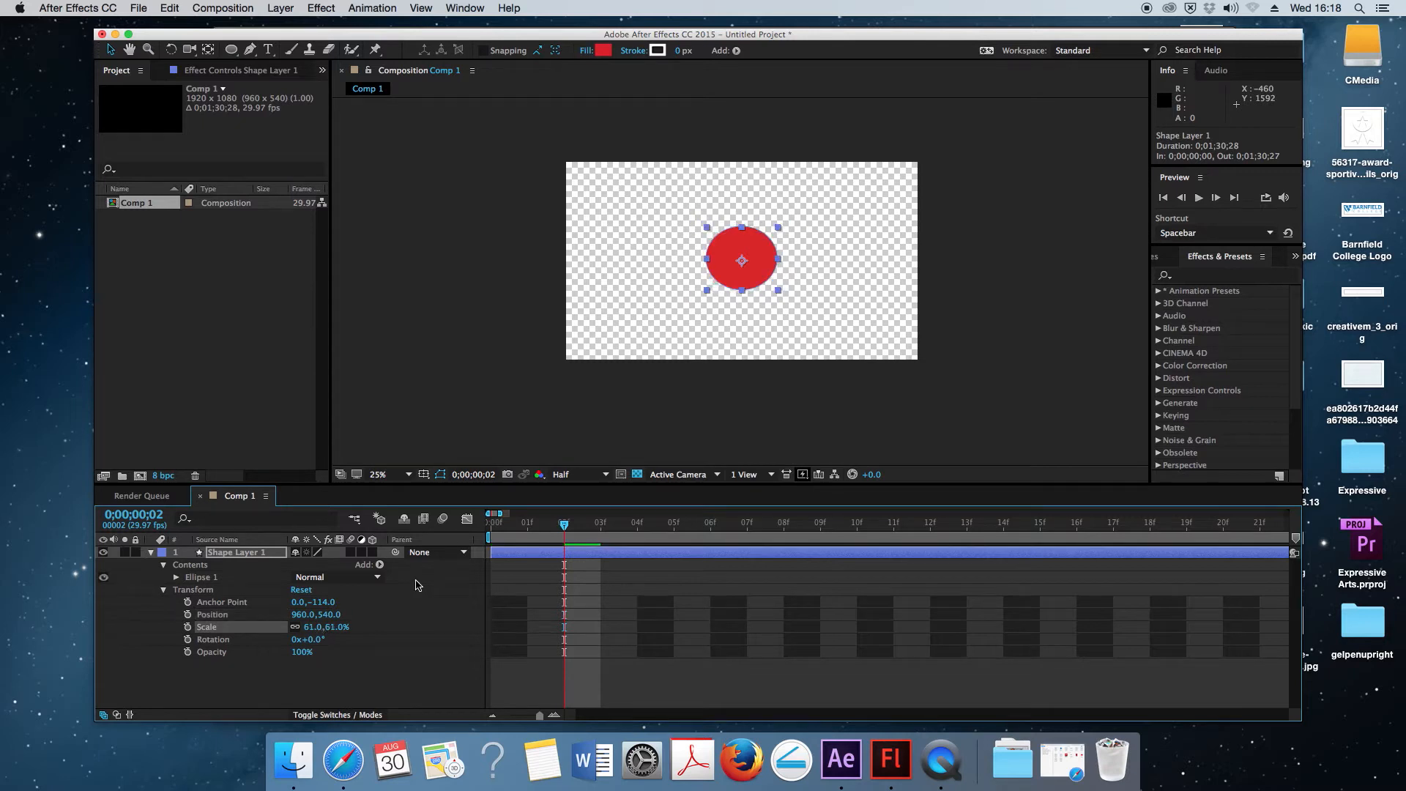
left_click_drag(759, 266, 761, 225)
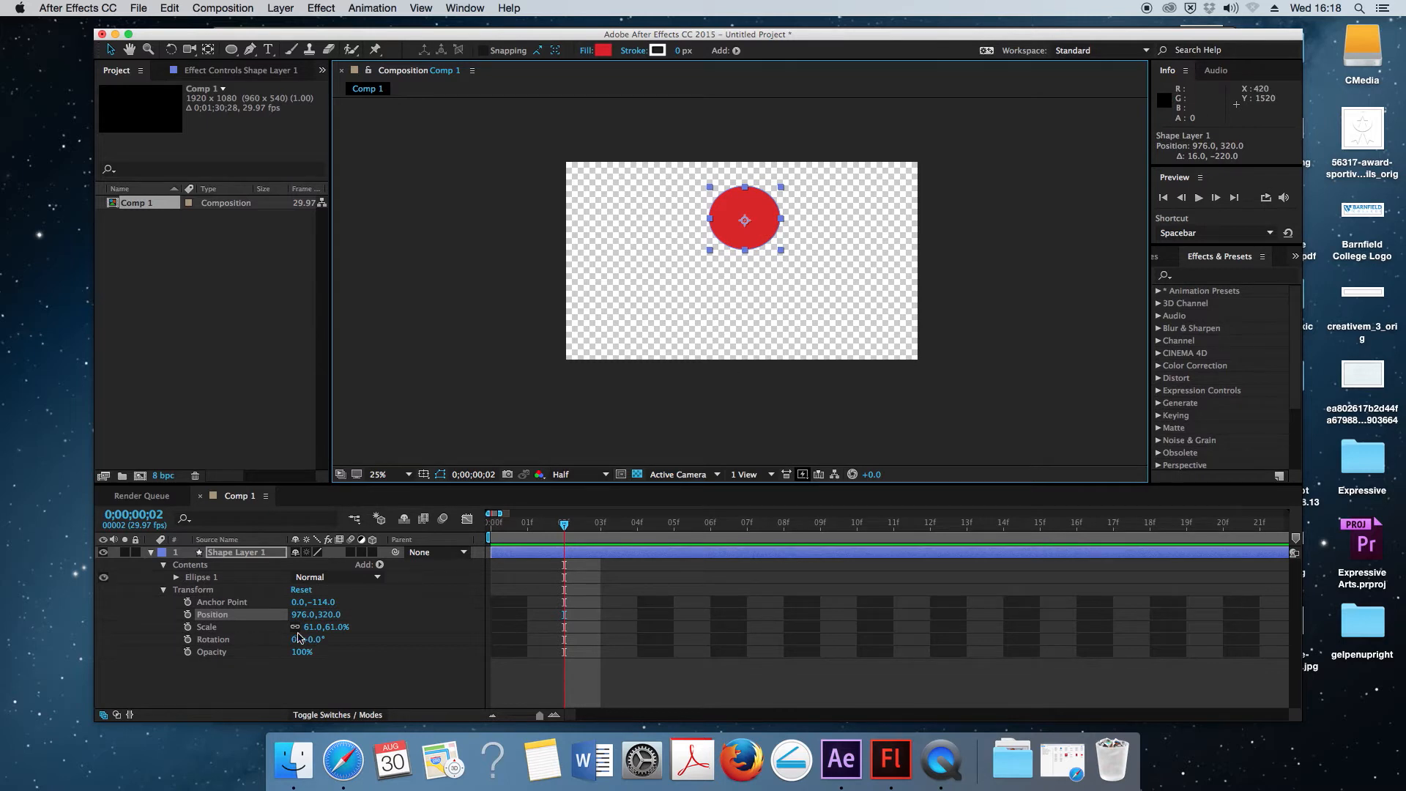
Show a longer span of the timeline and shorten the work area to one second, ending at frame 29.
left_click_drag(564, 527, 710, 527)
left_click_drag(540, 715, 536, 716)
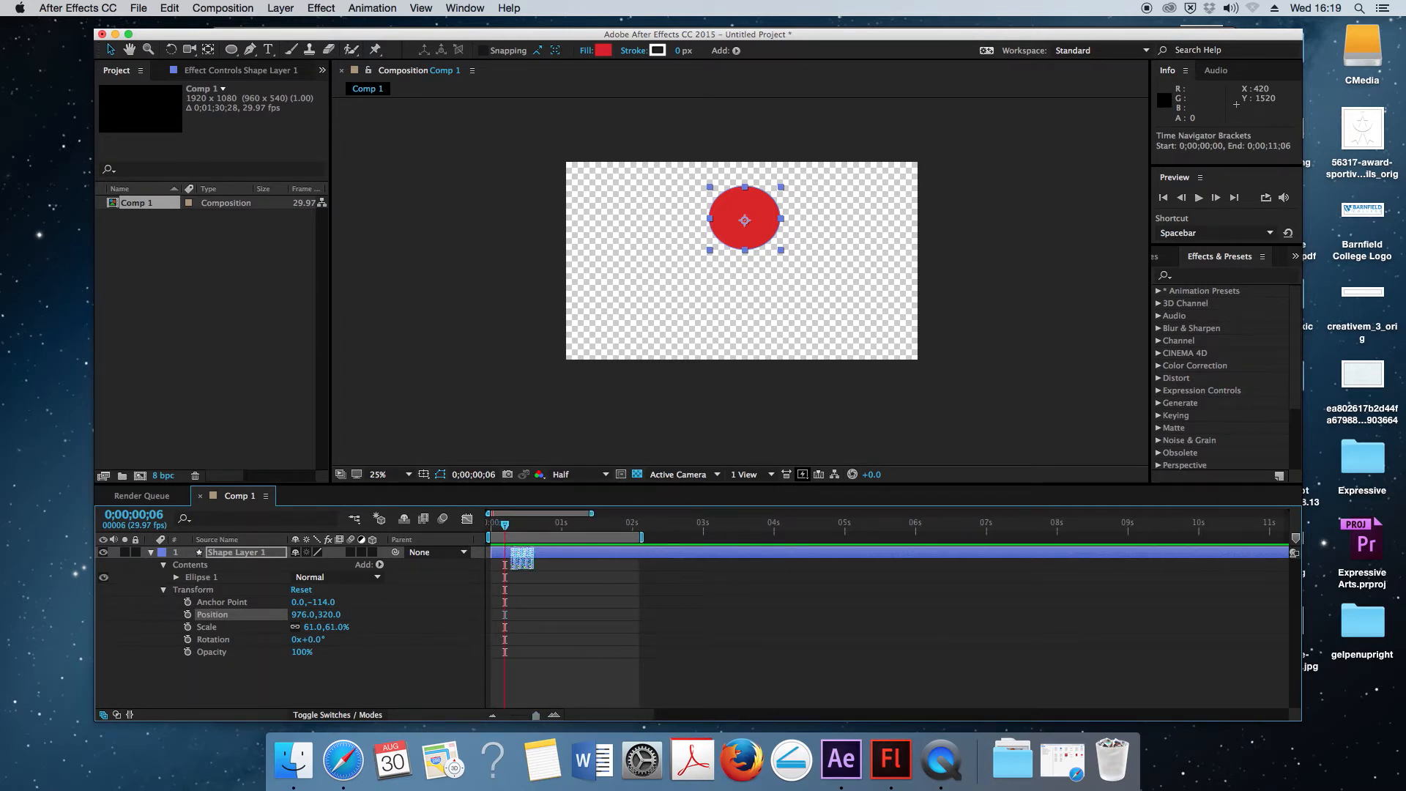
left_click_drag(513, 528, 562, 537)
key("space")
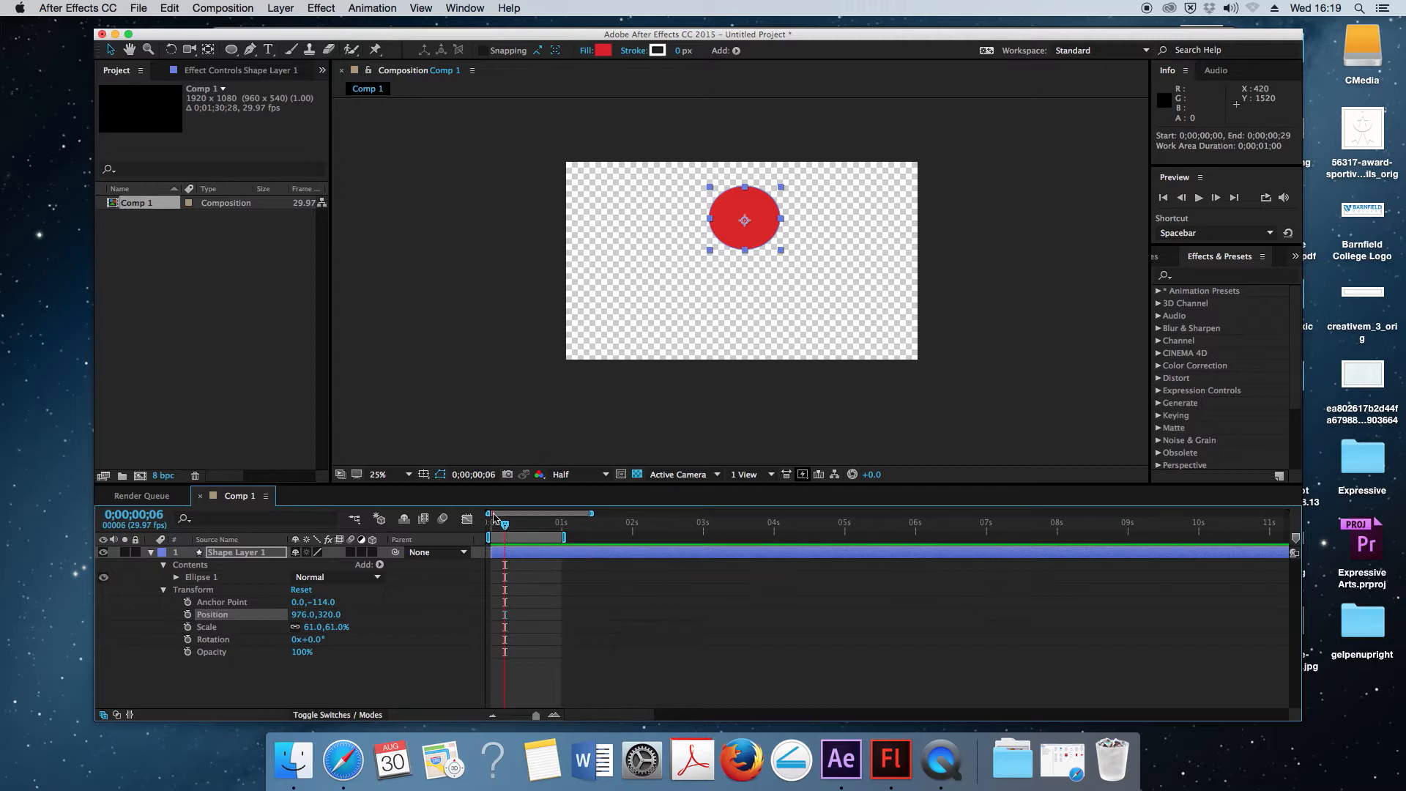
left_click_drag(557, 542, 556, 542)
key("space")
Start a Position animation at frame 0 and add a keyframe at frame 12 with the ellipse lowered to about 964, 820.
left_click(492, 524)
left_click(188, 617)
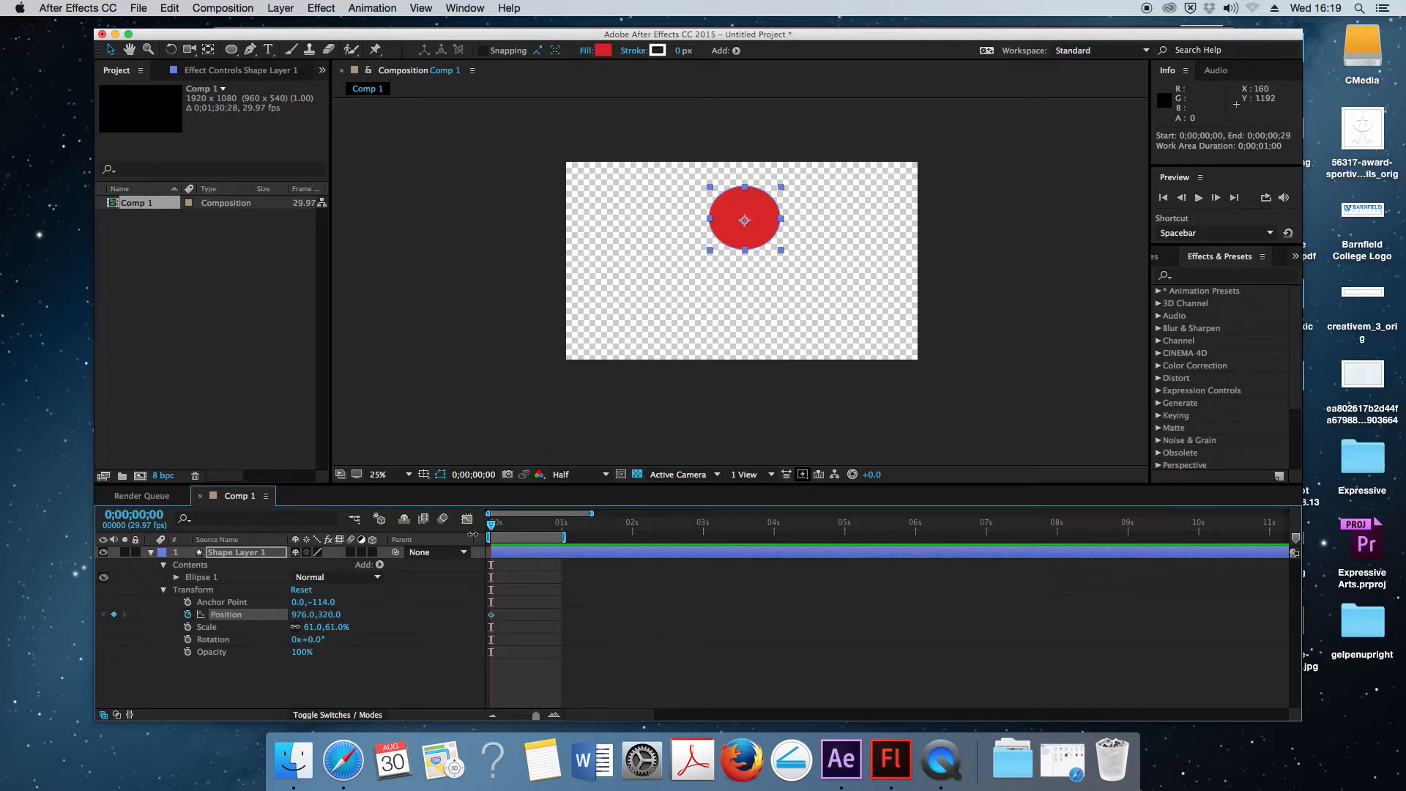
left_click_drag(490, 528, 520, 528)
left_click_drag(760, 235, 760, 329)
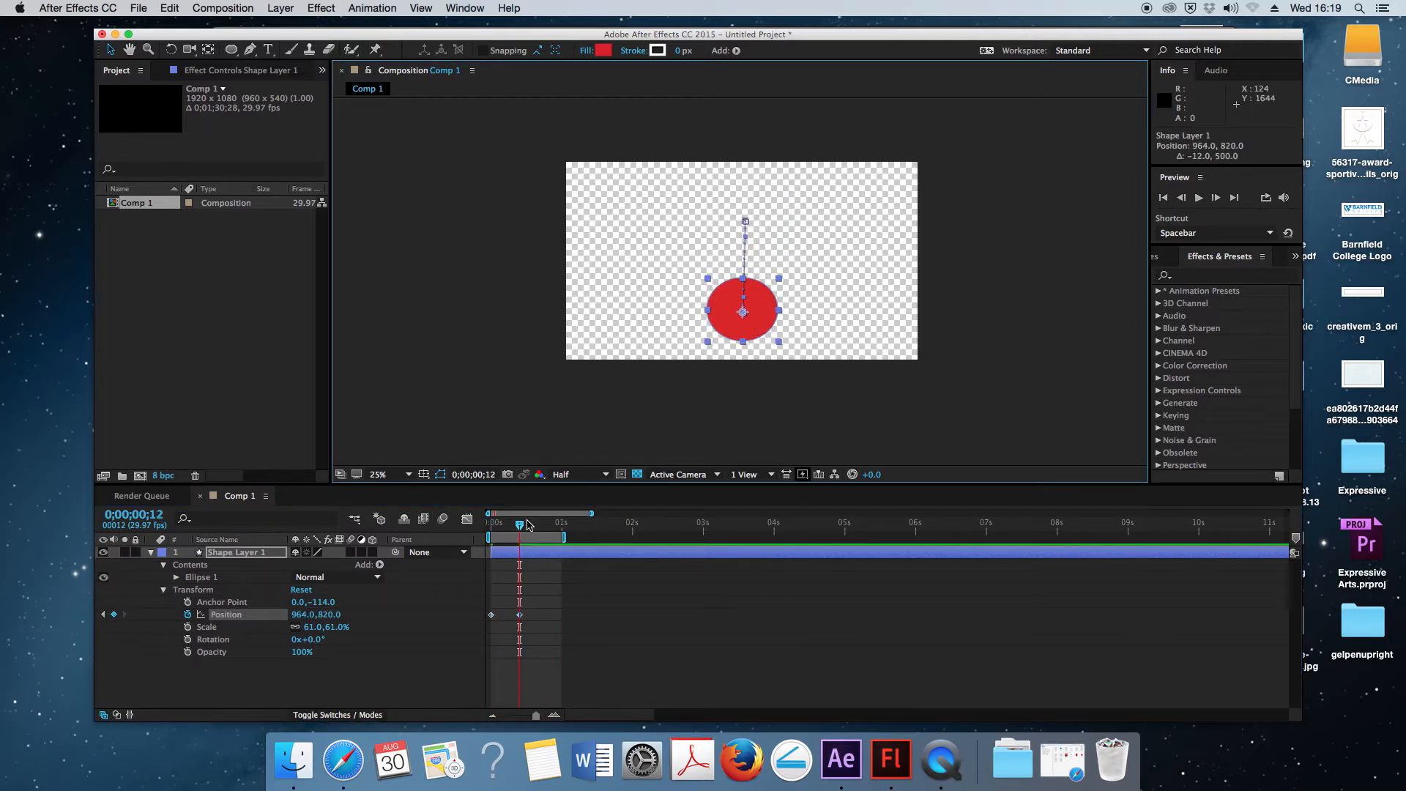
Add a Position keyframe at frame 28 with the ellipse raised to about 980, 320 and preview the bounce.
left_click_drag(521, 528, 557, 528)
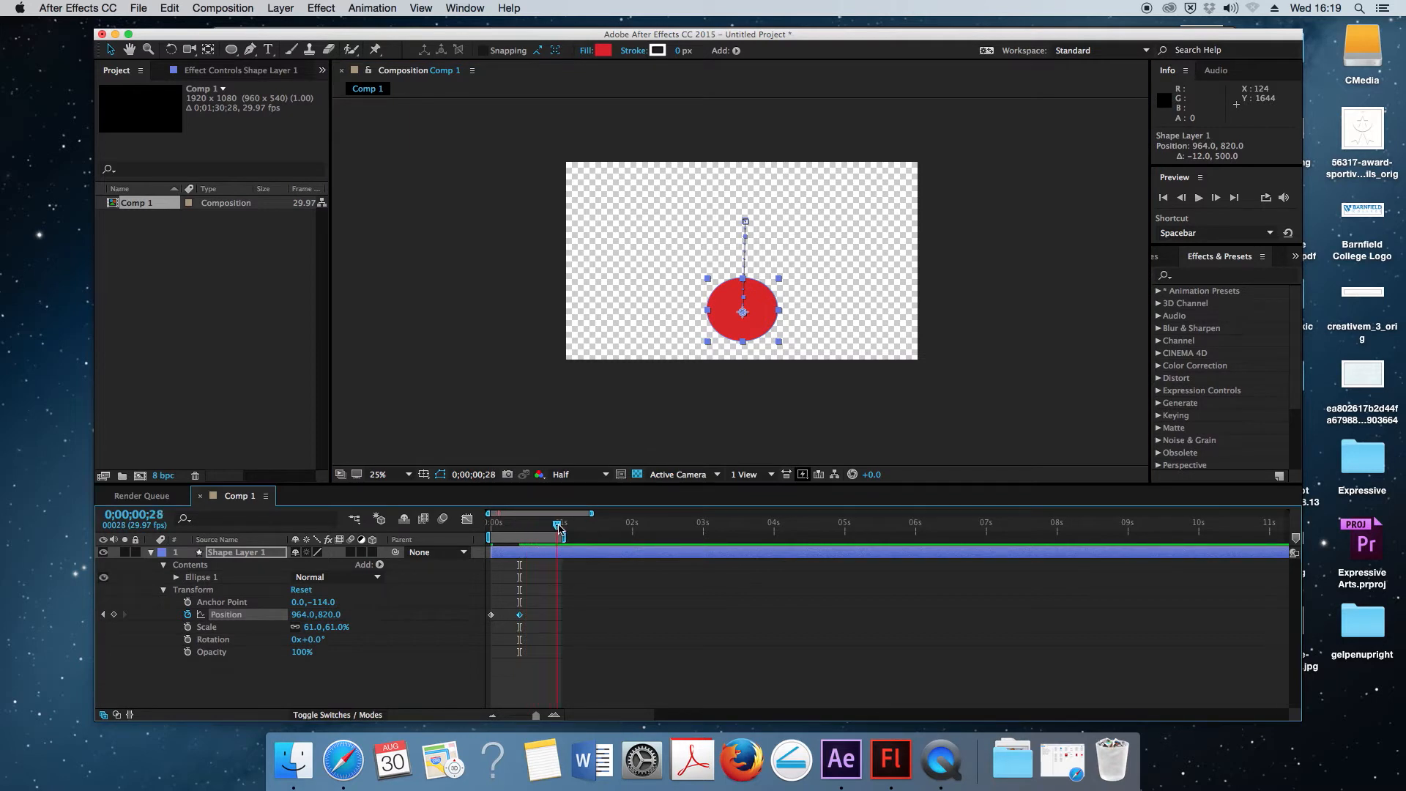
left_click_drag(765, 325, 768, 233)
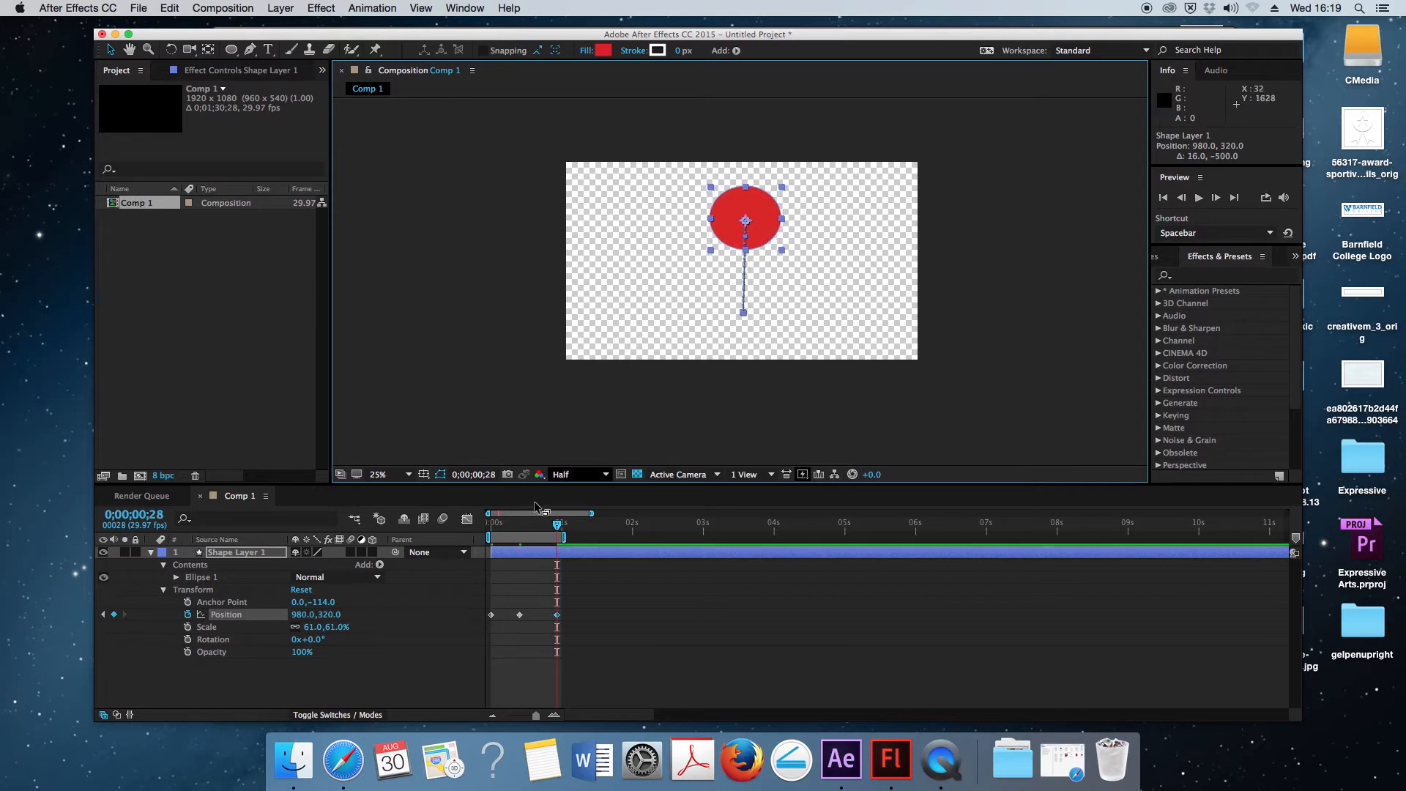
key("space")
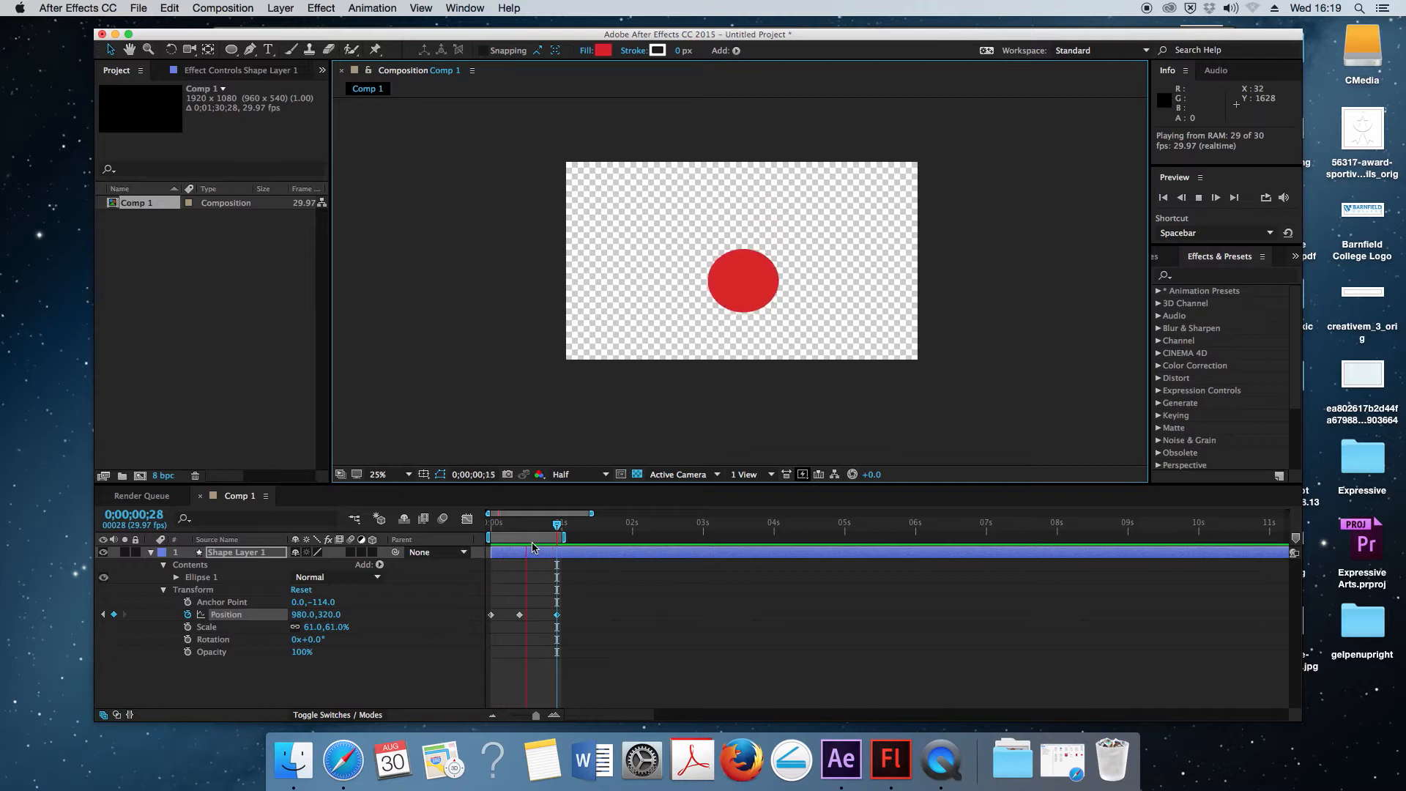
Stop the preview and straighten the bounce by shifting the ellipse at frame 12 to 976, 820.
key("space")
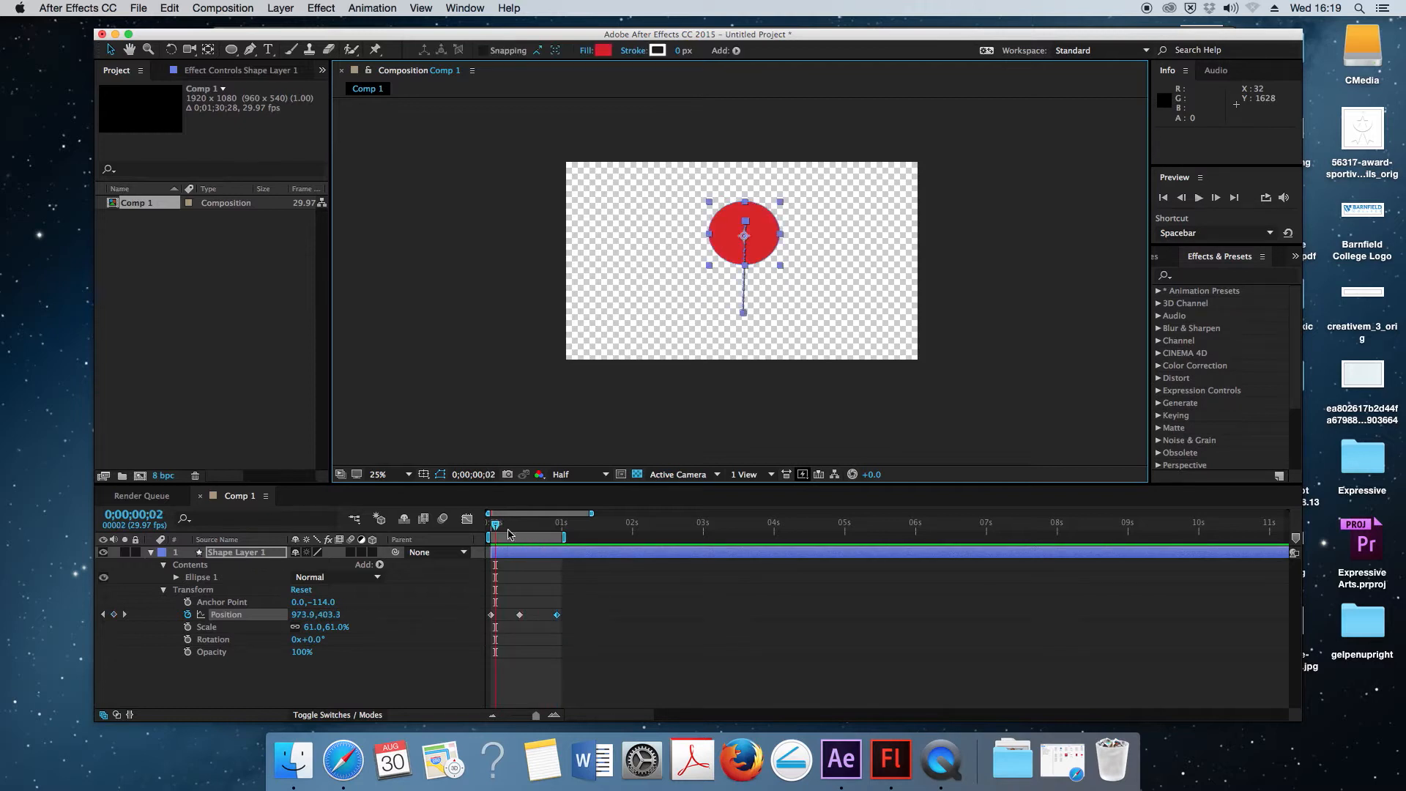
left_click_drag(497, 526, 523, 527)
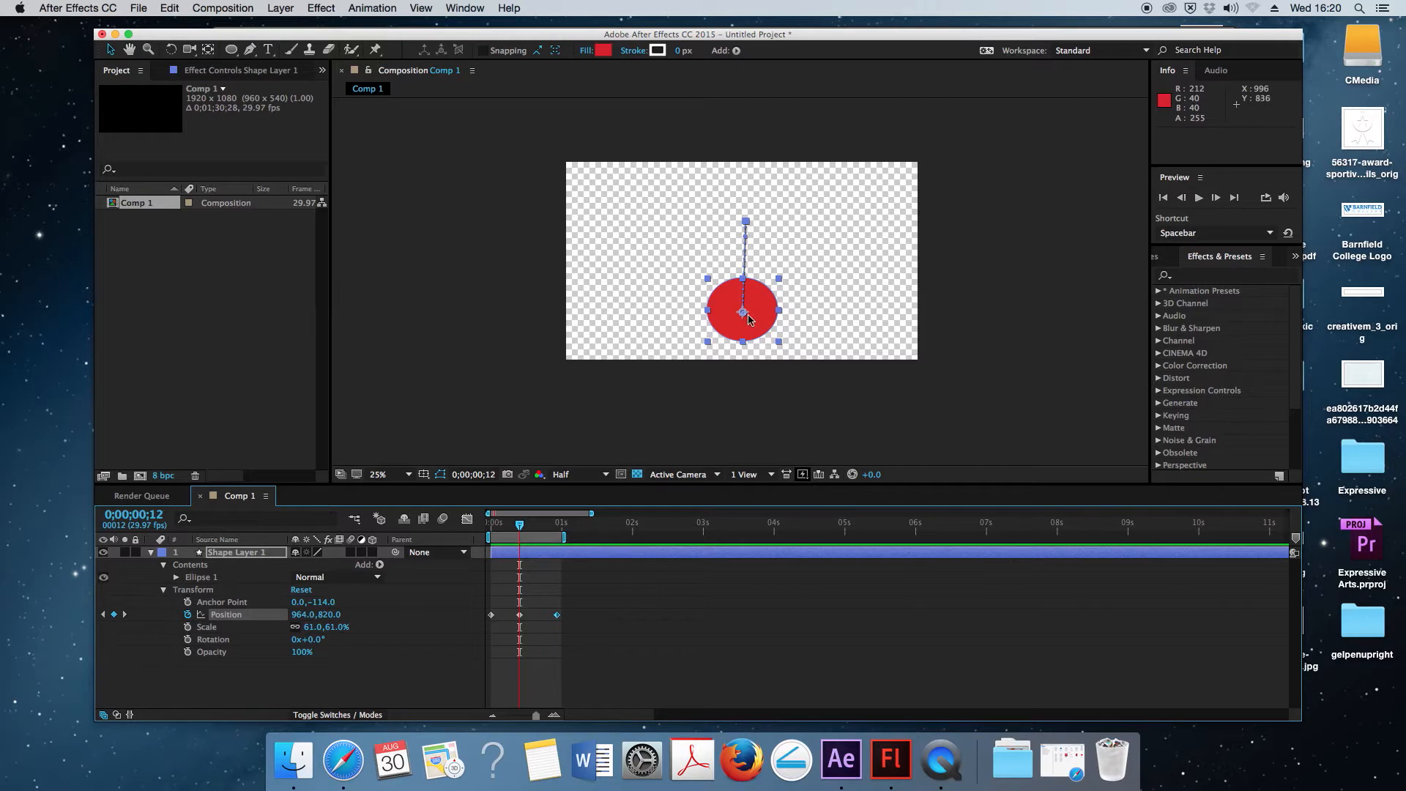
left_click_drag(745, 319, 748, 320)
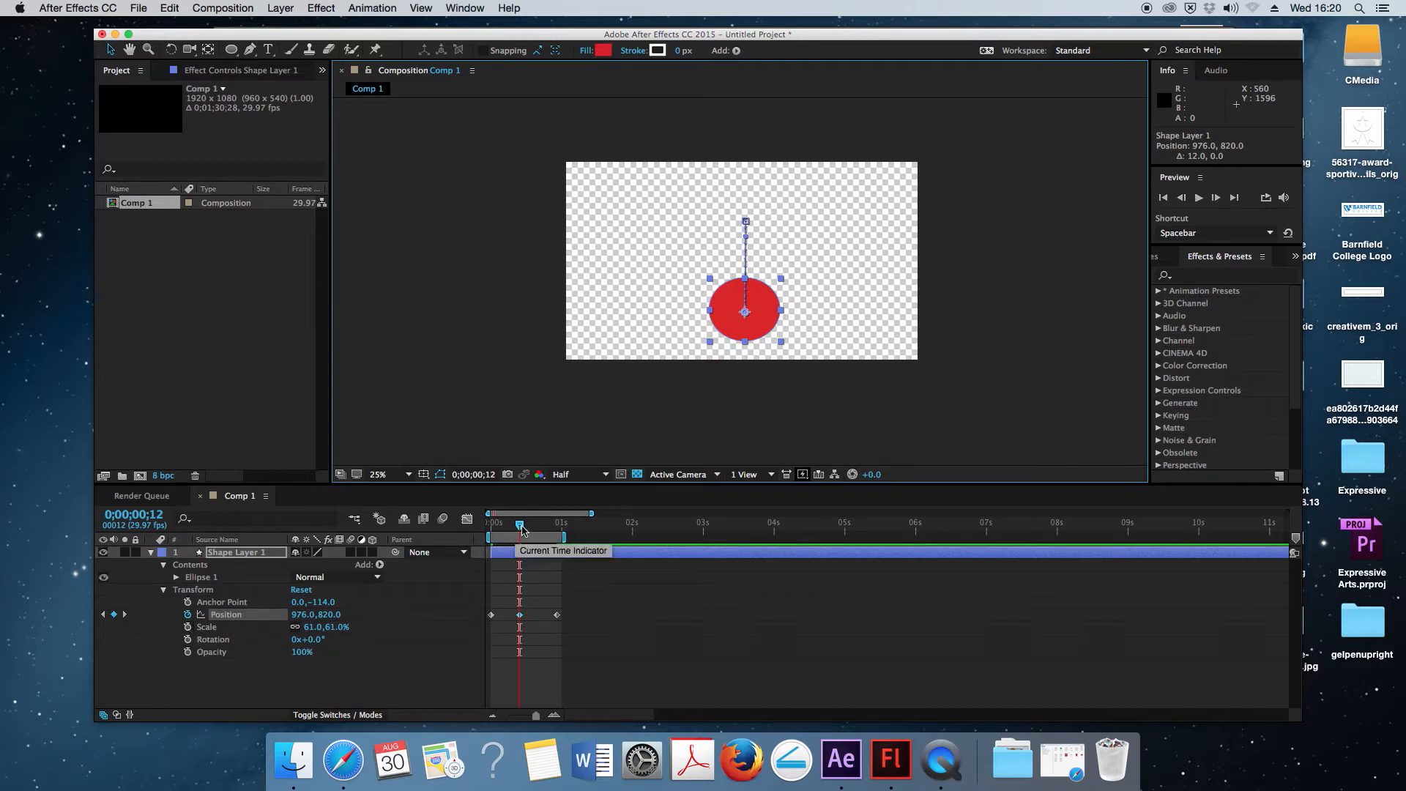
Start a Scale animation at frame 12 and squash the ellipse to 70% width and 46% height with proportions unconstrained.
left_click(187, 627)
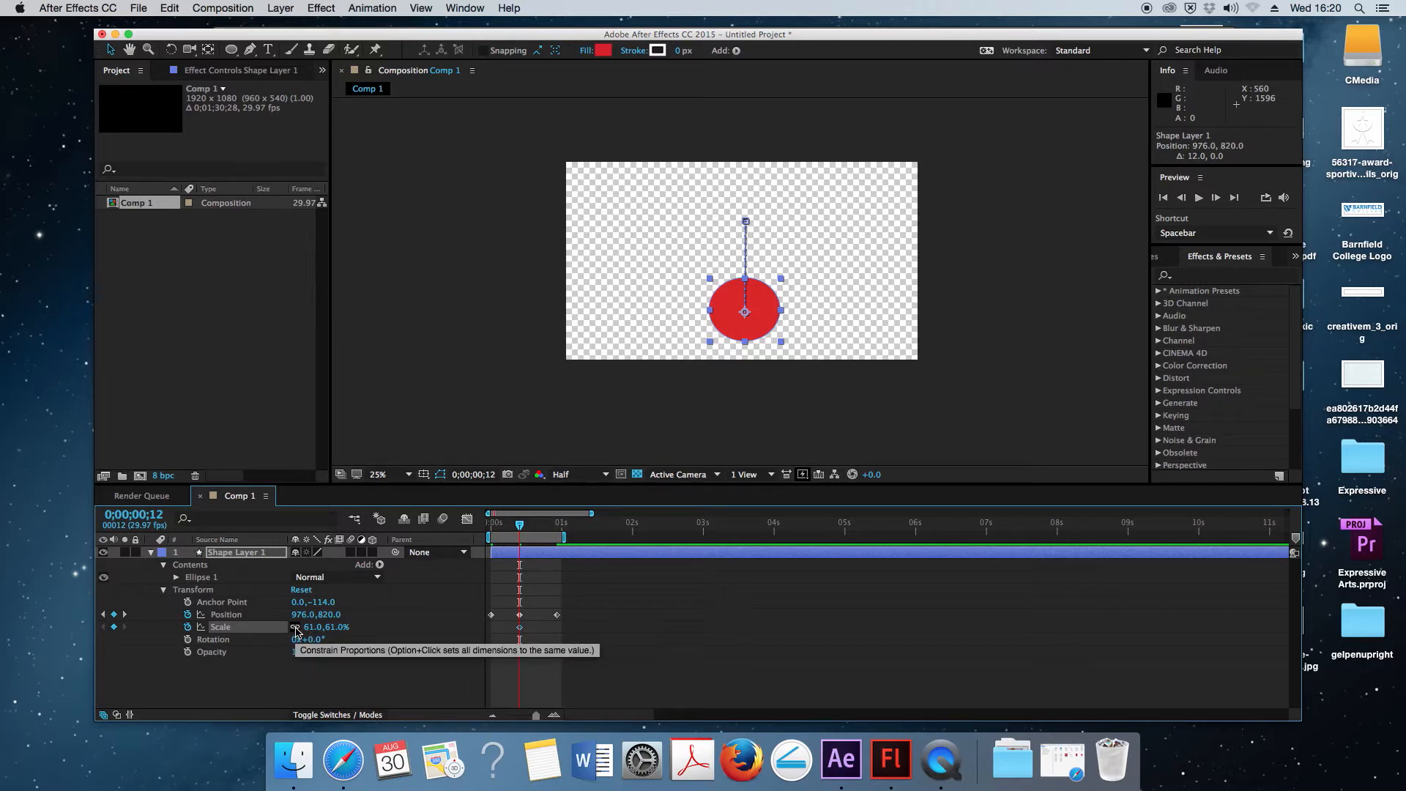
left_click(296, 628)
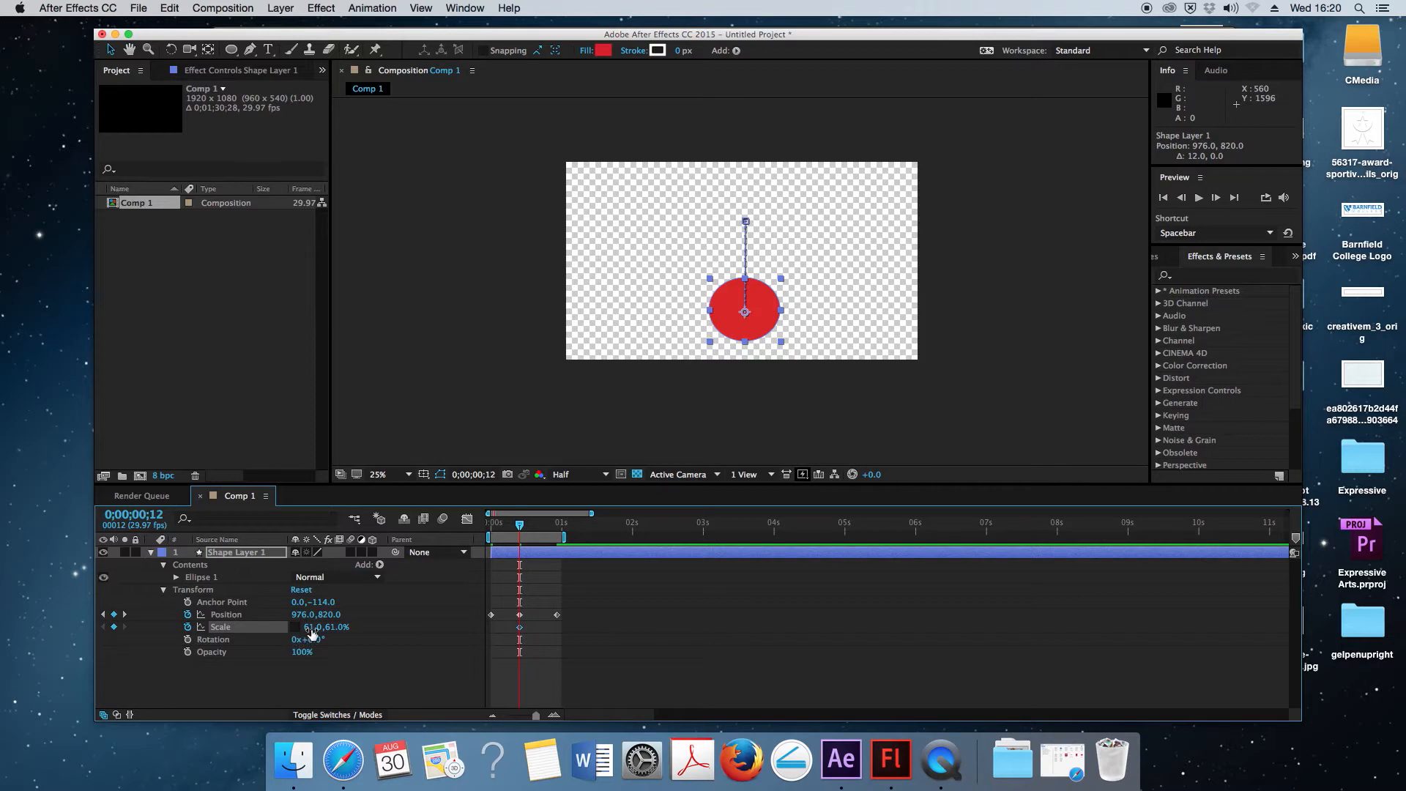
left_click(295, 627)
left_click(296, 628)
left_click_drag(339, 631, 315, 627)
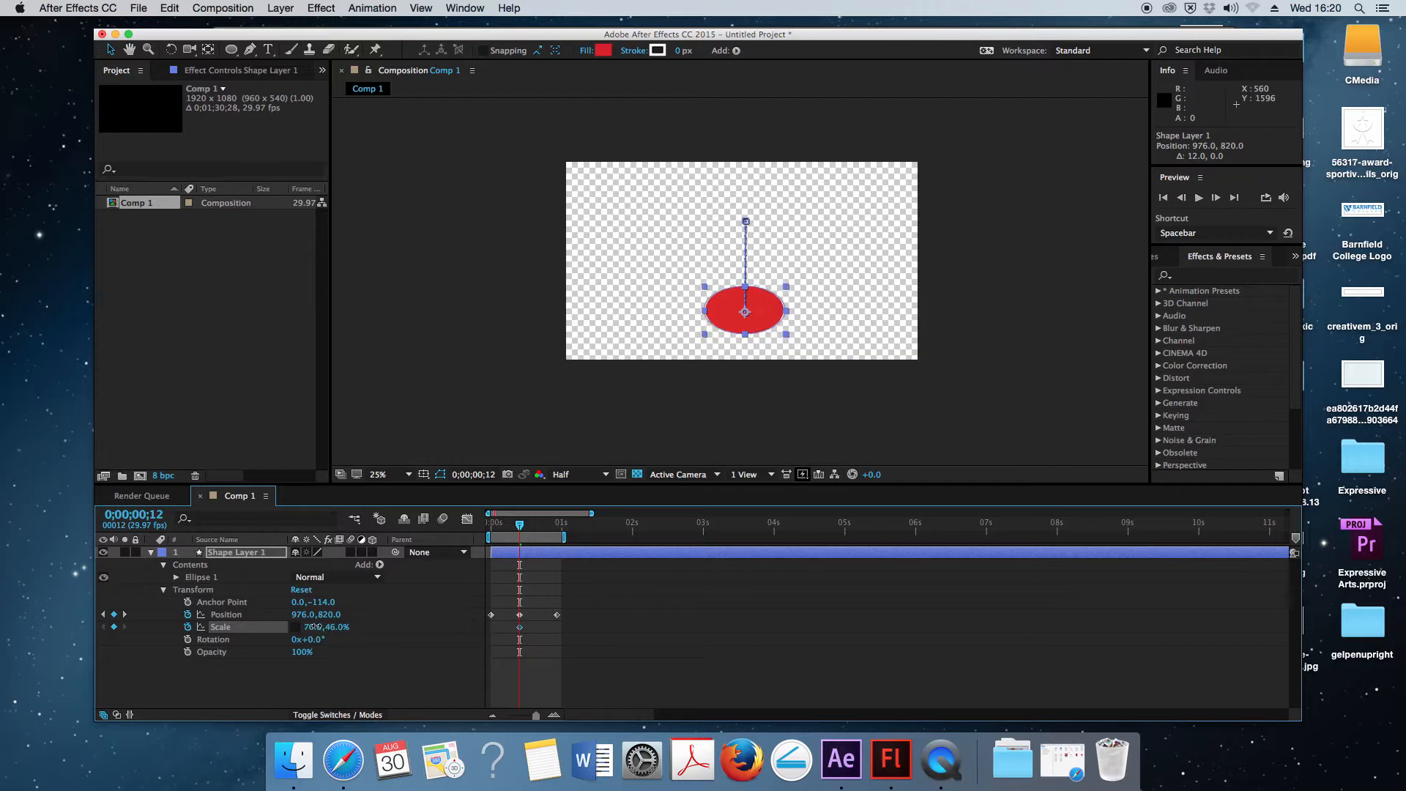
Add a Scale keyframe at frame 10 with the ellipse at 100% width and 100% height.
left_click_drag(537, 716, 538, 717)
mouse_move(605, 527)
left_mouse_down()
mouse_move(492, 526)
mouse_move(692, 534)
mouse_move(582, 540)
left_mouse_up()
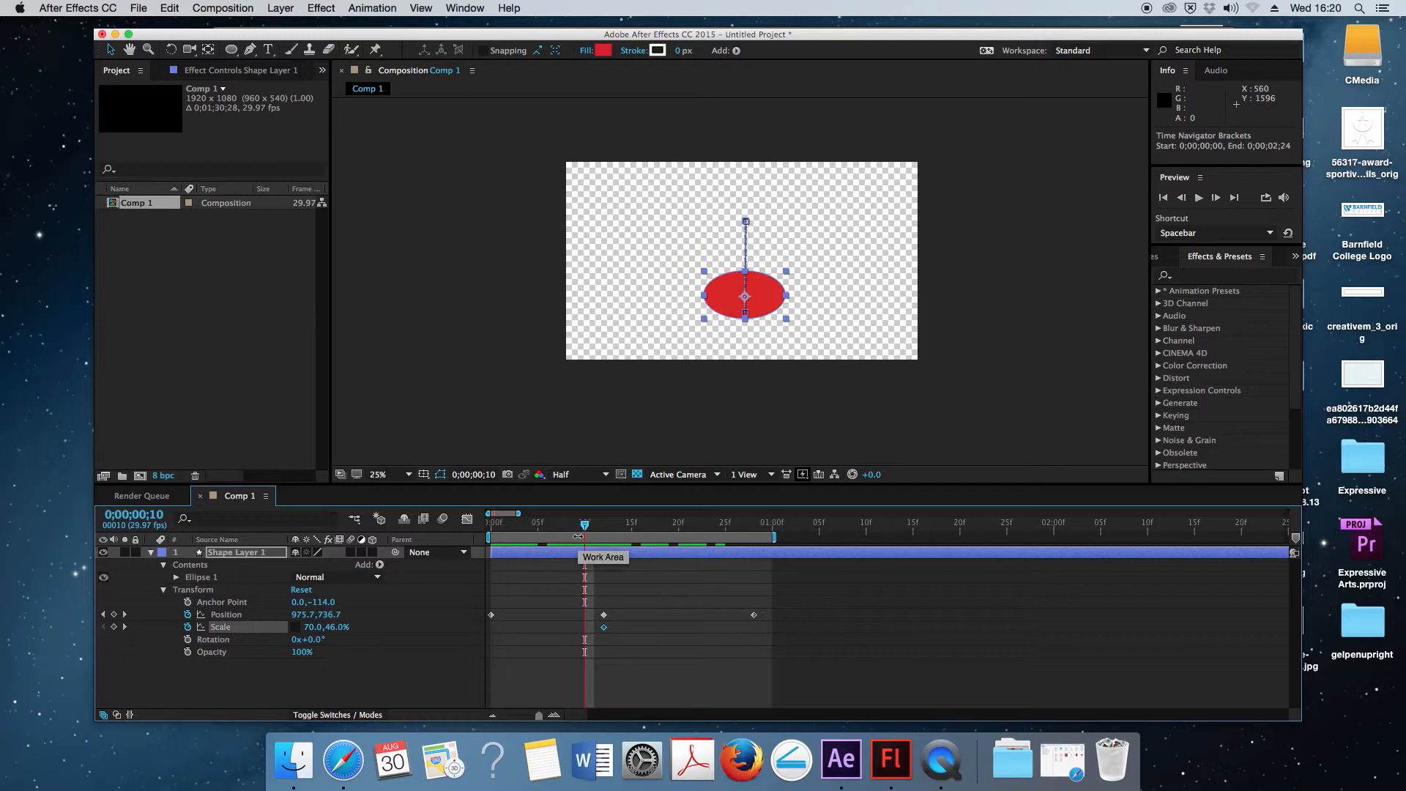
left_click(311, 627)
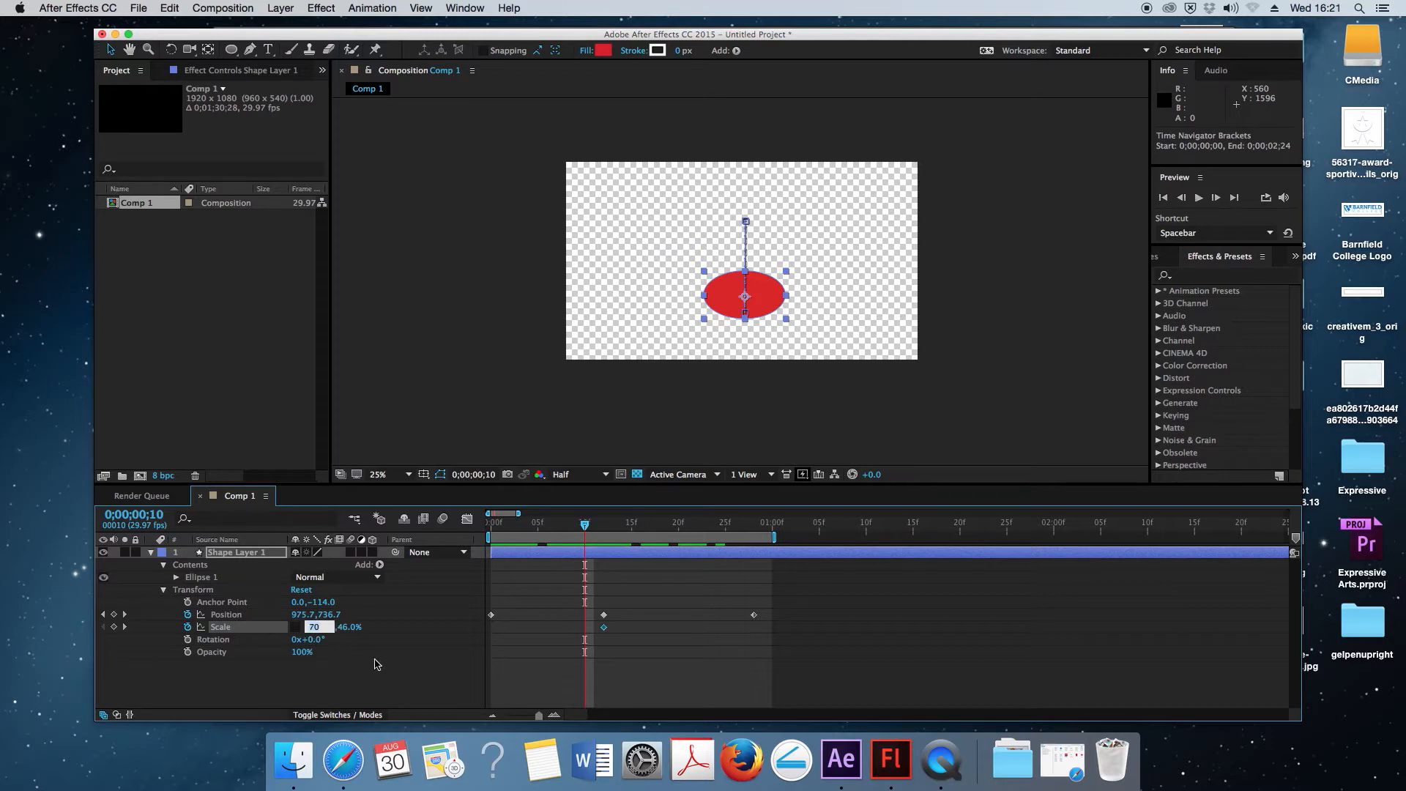
type("100")
left_click(347, 628)
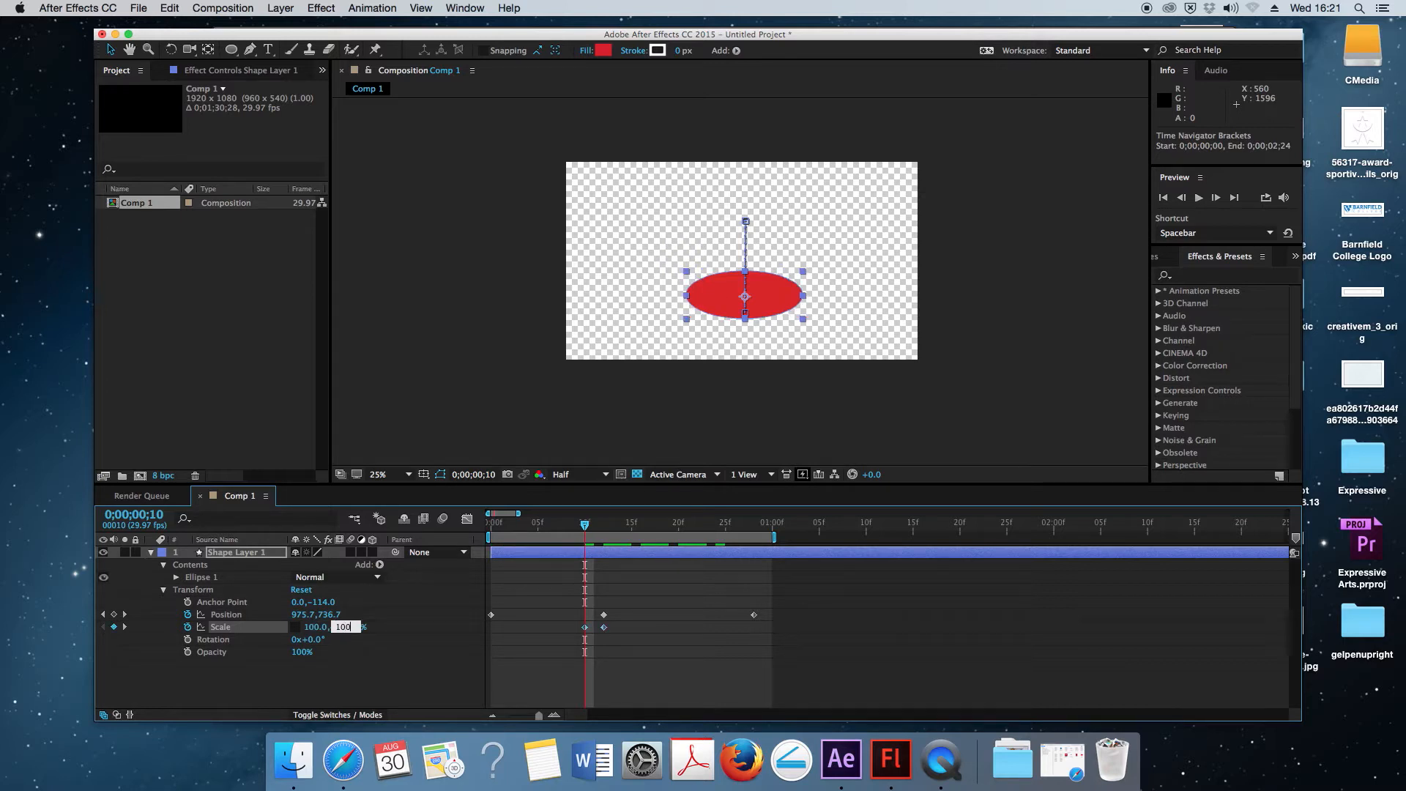
type("100")
left_click(357, 684)
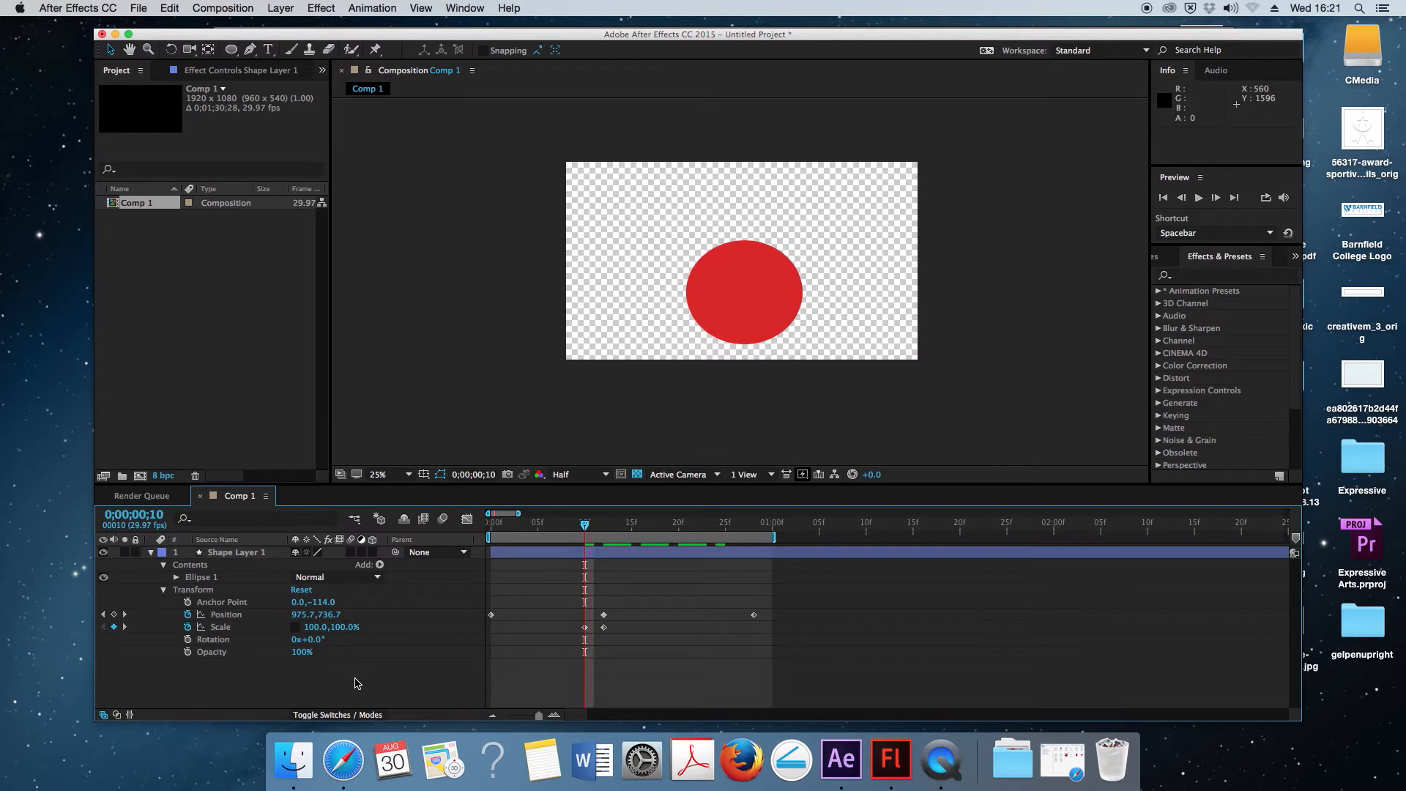
Compare the ellipse at frames 10 and 12 and set the frame 10 Scale to 70% width and 70% height.
left_click_drag(585, 524, 605, 528)
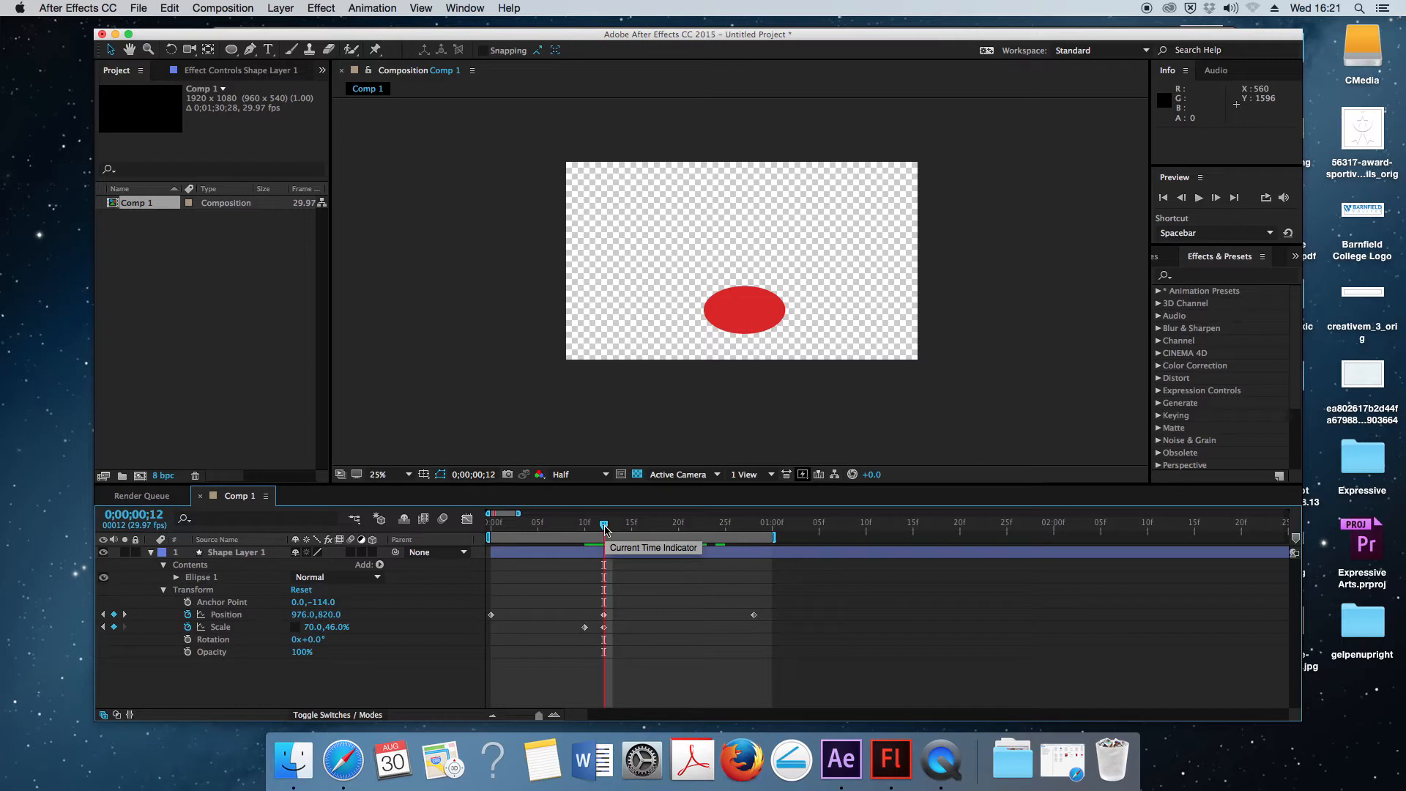
left_click_drag(605, 529, 589, 530)
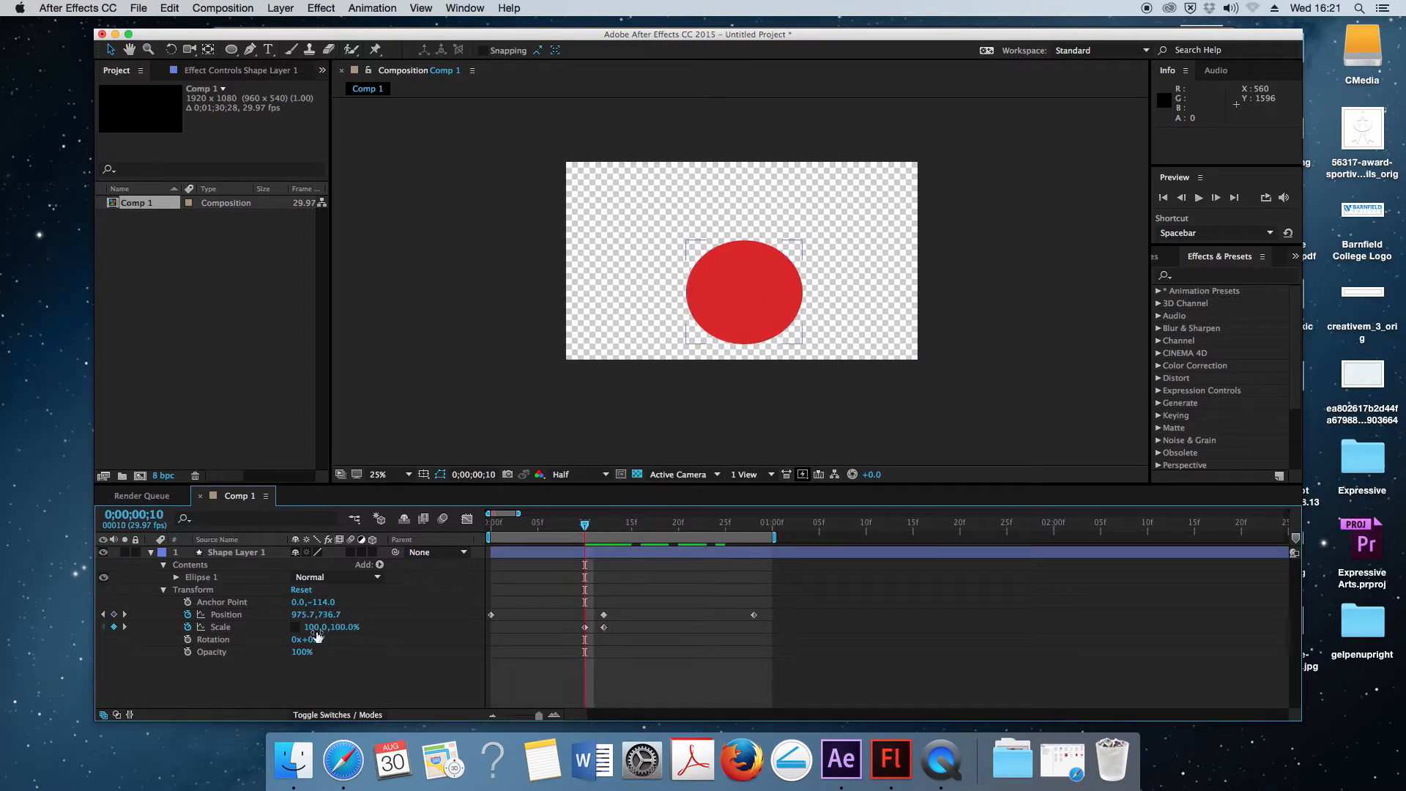
left_click_drag(309, 628, 296, 632)
left_click(339, 628)
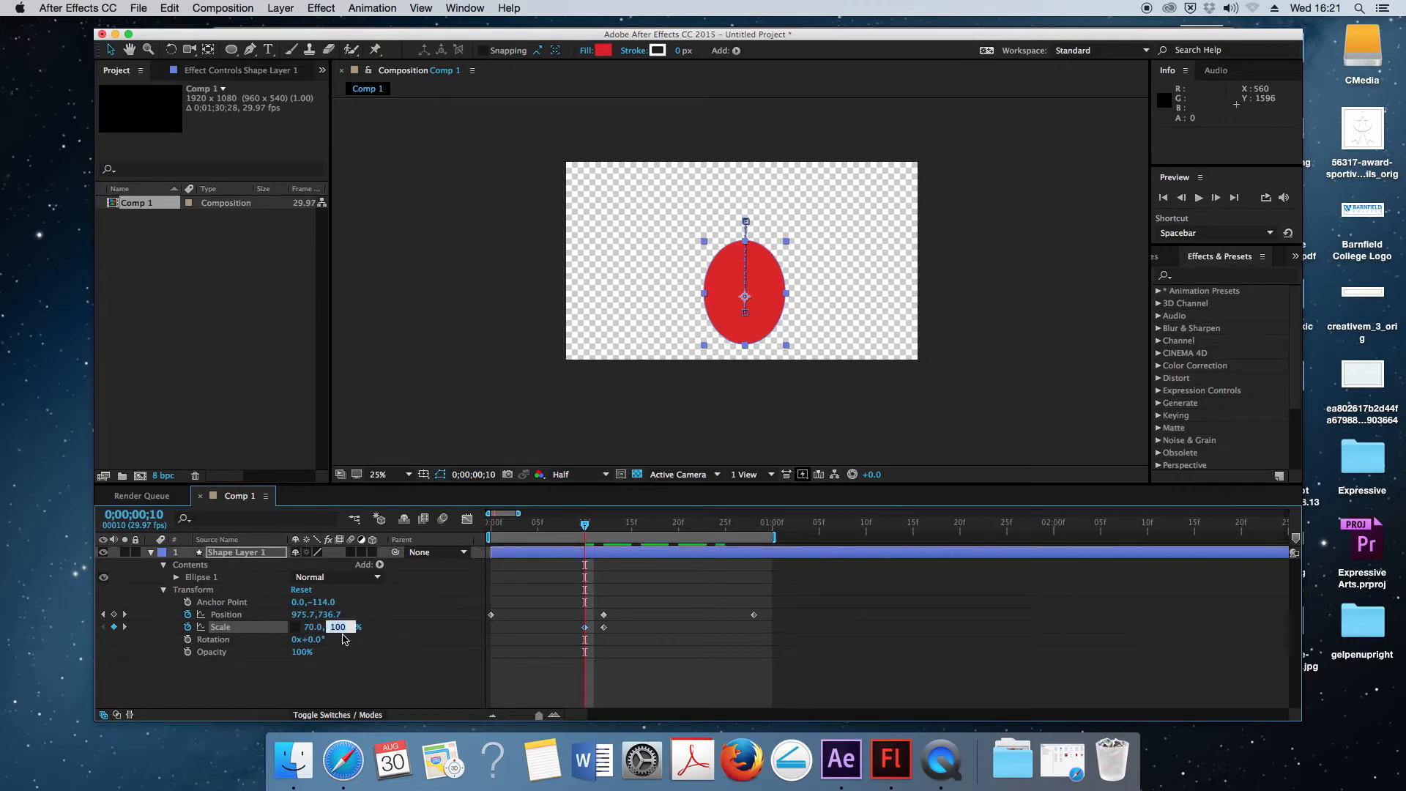
type("70")
key("Return")
At frame 12, undo a trial change of the Scale height and widen the squashed ellipse to 86%.
left_click_drag(586, 529, 675, 526)
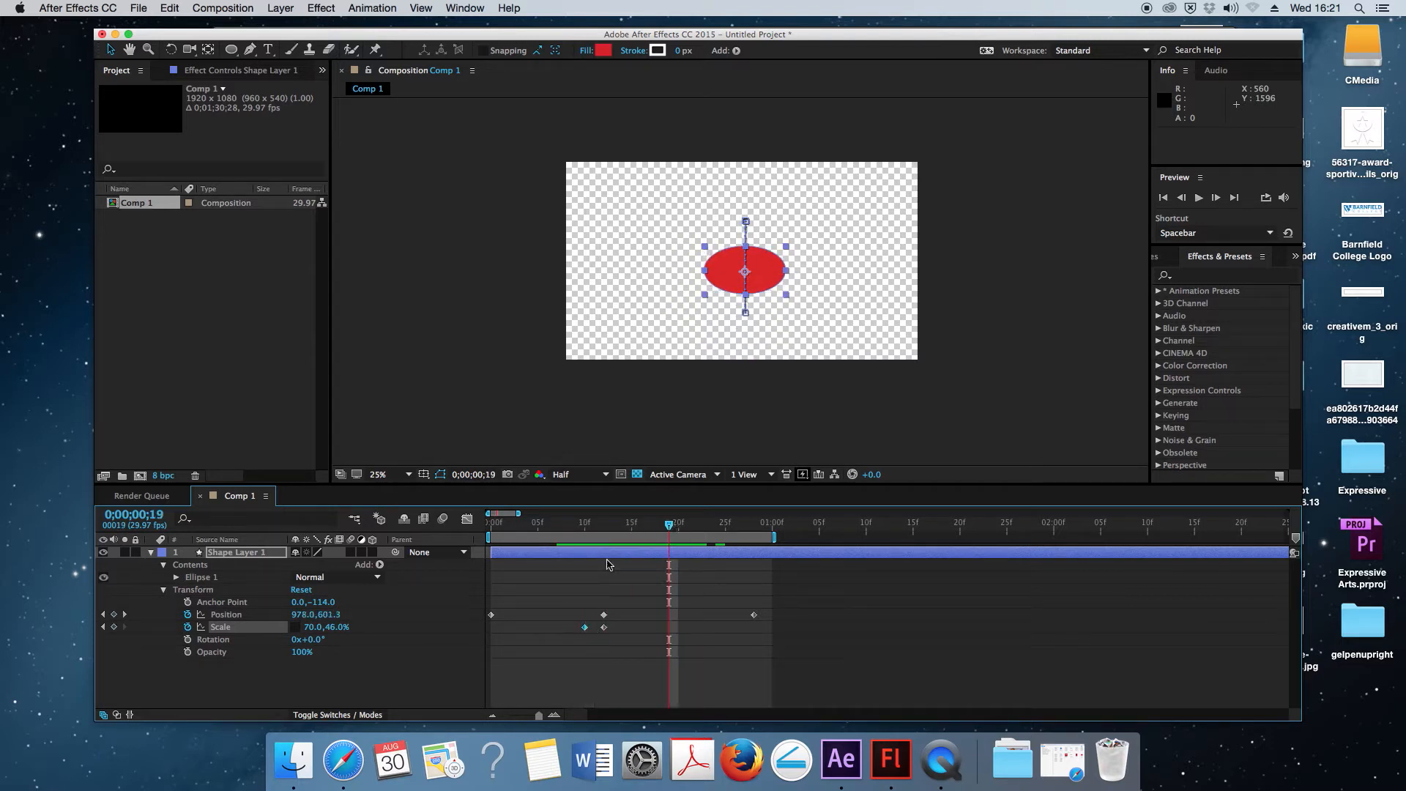
left_click_drag(572, 533, 606, 534)
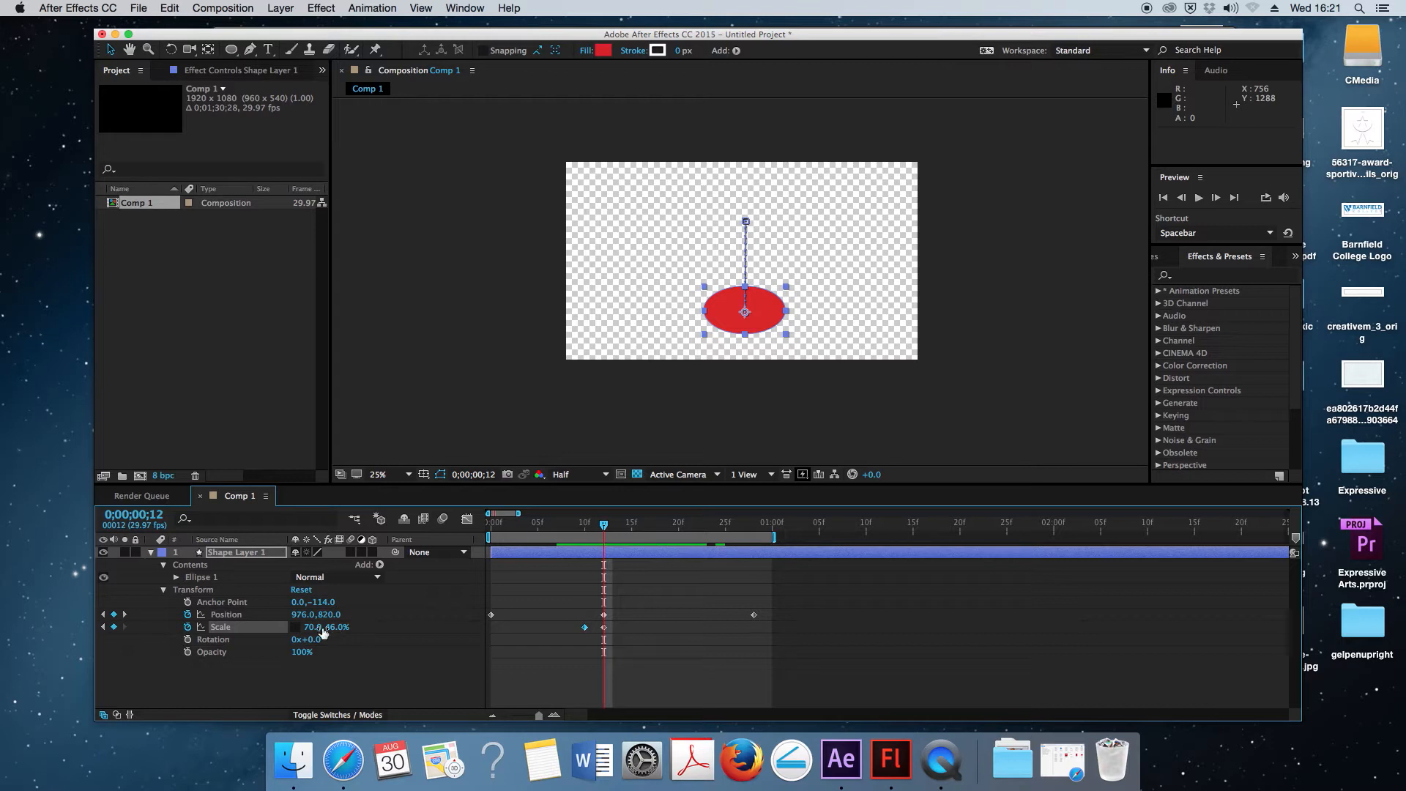
left_click_drag(336, 626, 339, 627)
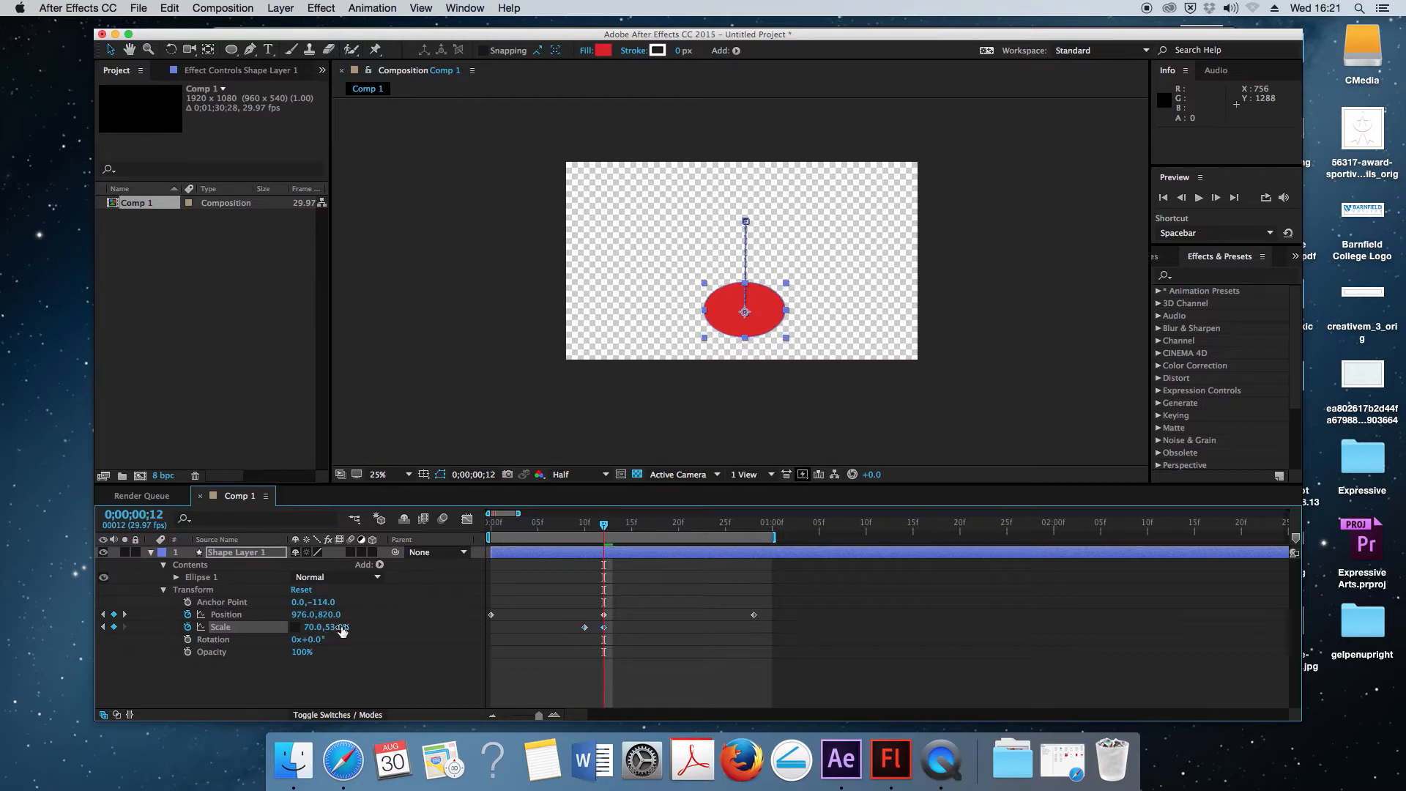
key("super+z")
left_click_drag(308, 627, 320, 627)
mouse_move(606, 527)
left_mouse_down()
mouse_move(570, 527)
mouse_move(645, 527)
mouse_move(558, 527)
mouse_move(605, 537)
left_mouse_up()
Copy the Scale keyframe from frame 10 to frame 14 and preview the squashing bounce.
left_click(584, 627)
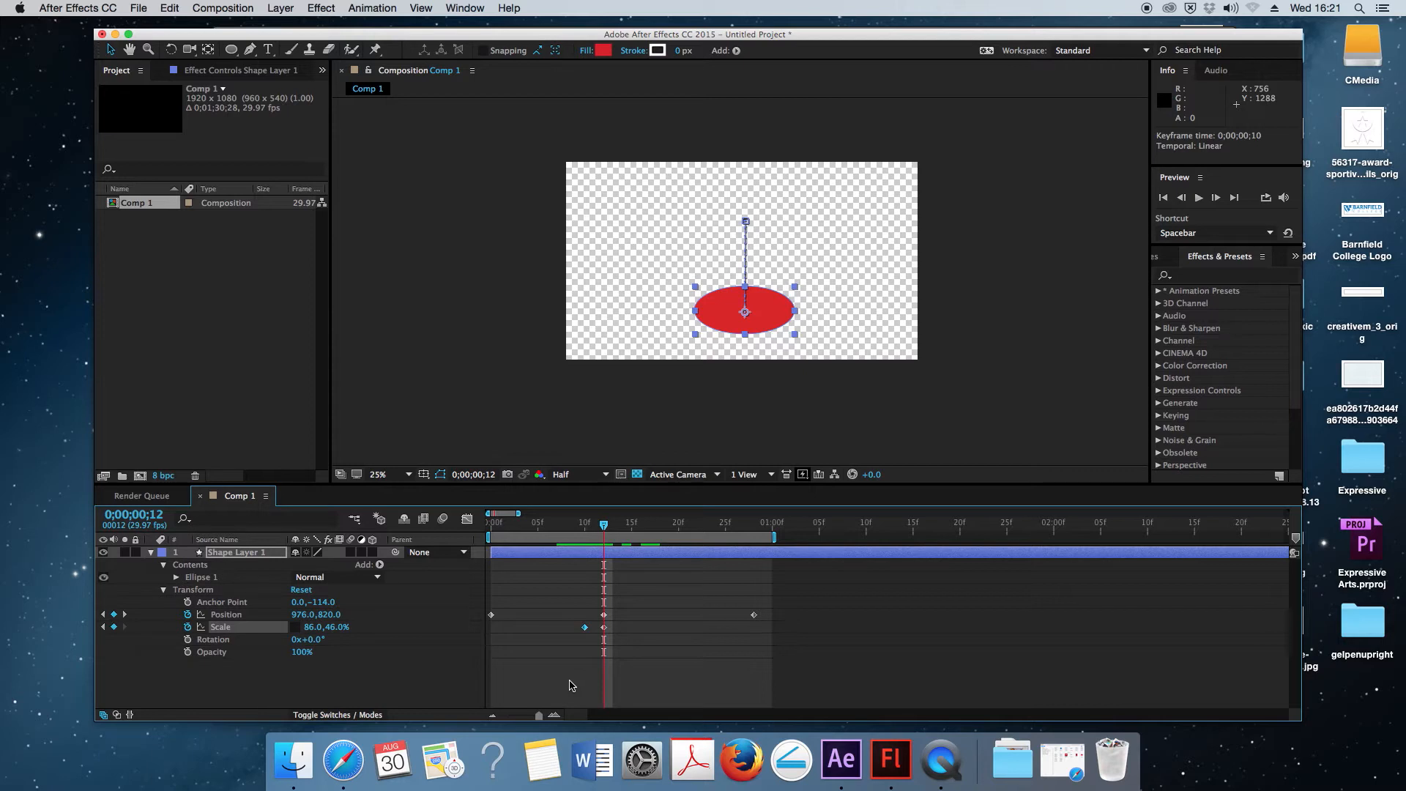
key("super+c")
left_click_drag(606, 527, 624, 529)
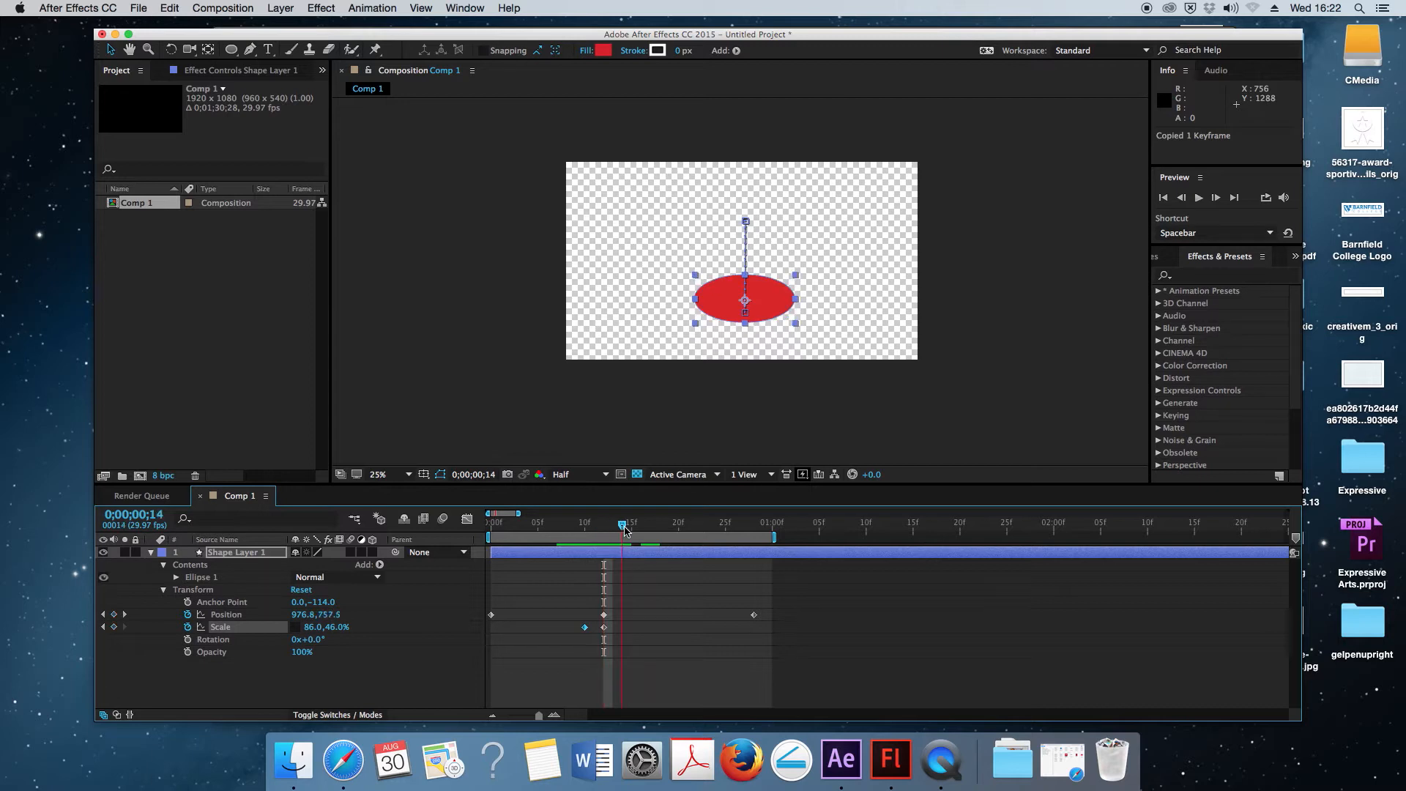
key("super+v")
left_click(559, 527)
left_click_drag(560, 529, 604, 528)
key("space")
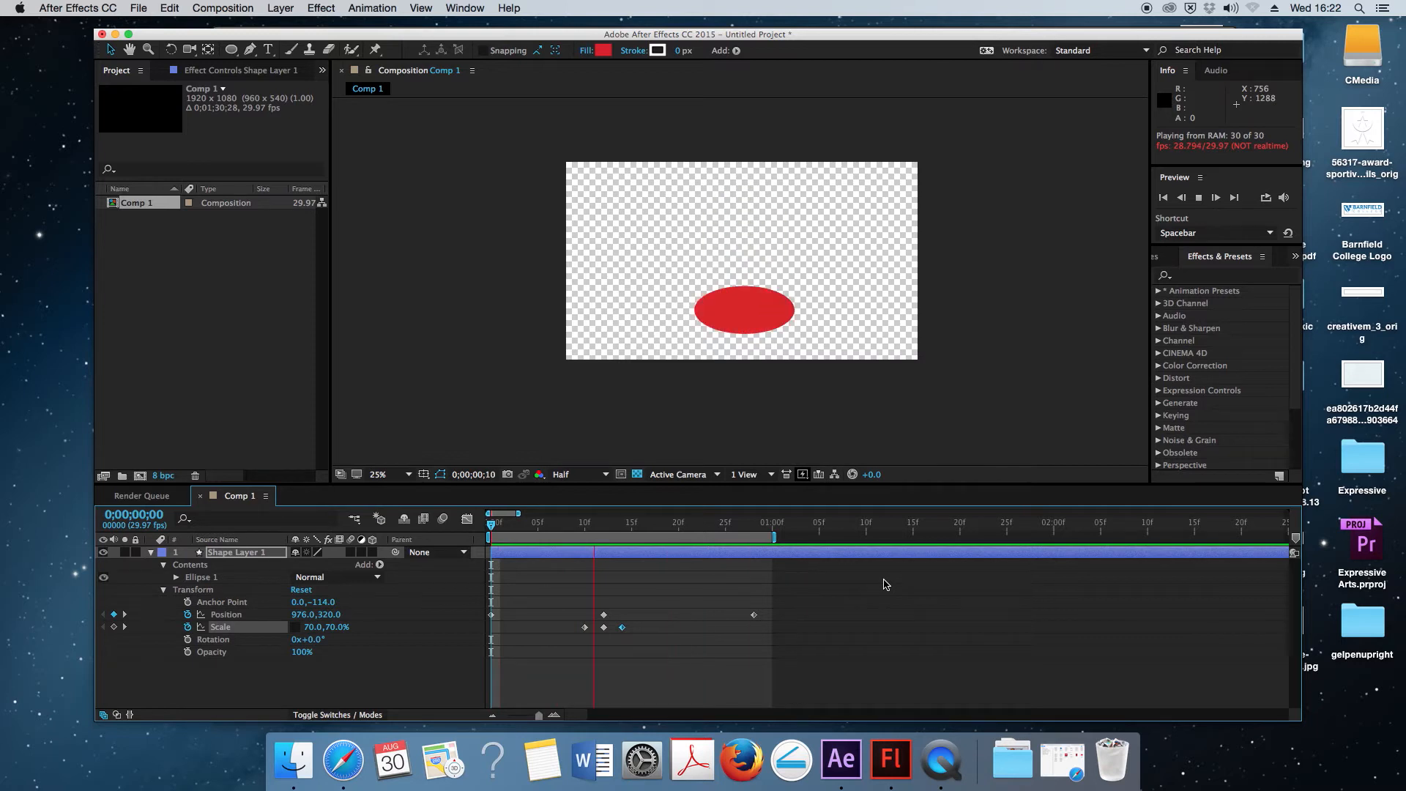
key("space")
Add a Position keyframe at frame 25 without changing the ellipse's position.
left_click(634, 531)
left_click_drag(634, 535, 724, 536)
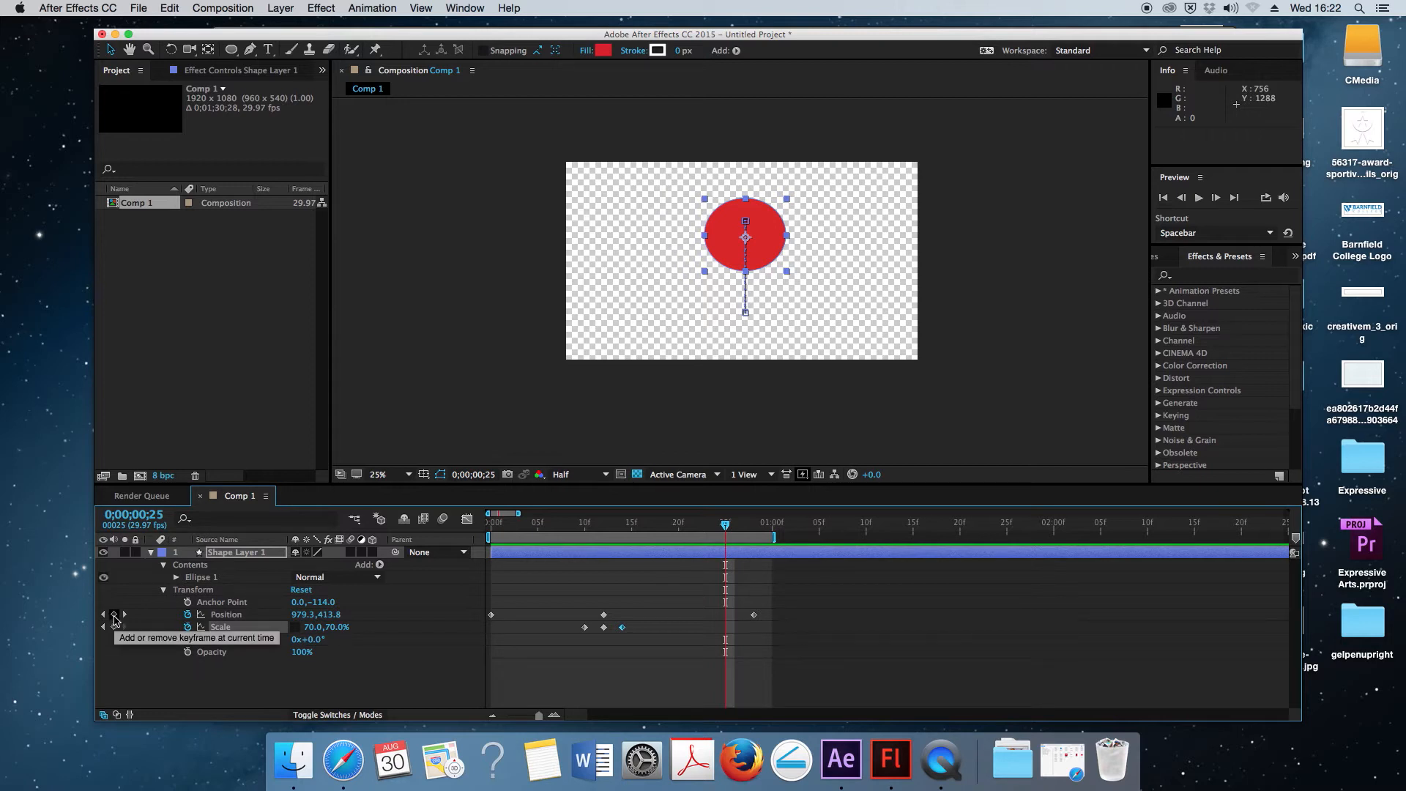
left_click(114, 615)
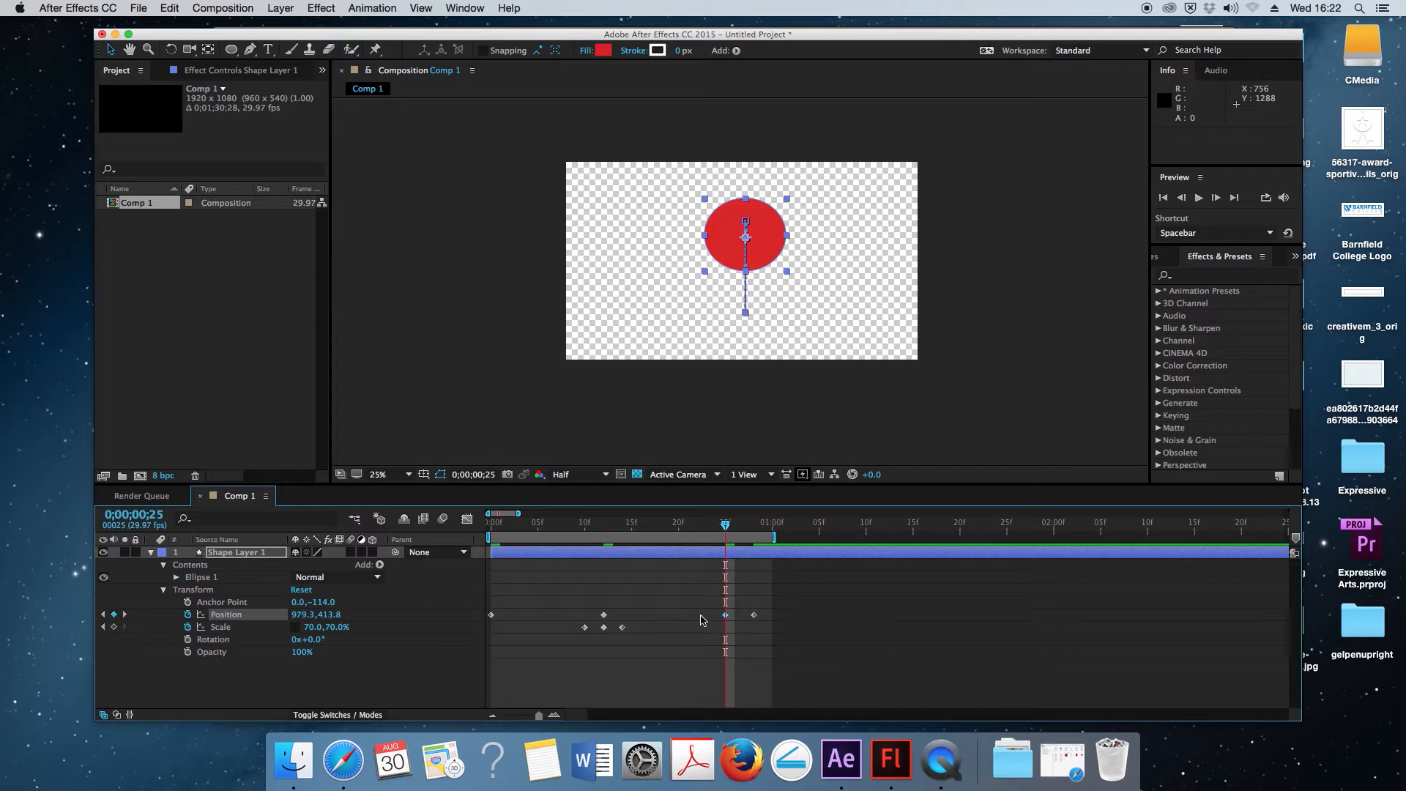
Try an extra Position keyframe at frame 20, delete it and return to frame 25.
mouse_move(724, 525)
left_mouse_down()
mouse_move(622, 526)
mouse_move(725, 526)
left_mouse_up()
left_click(679, 524)
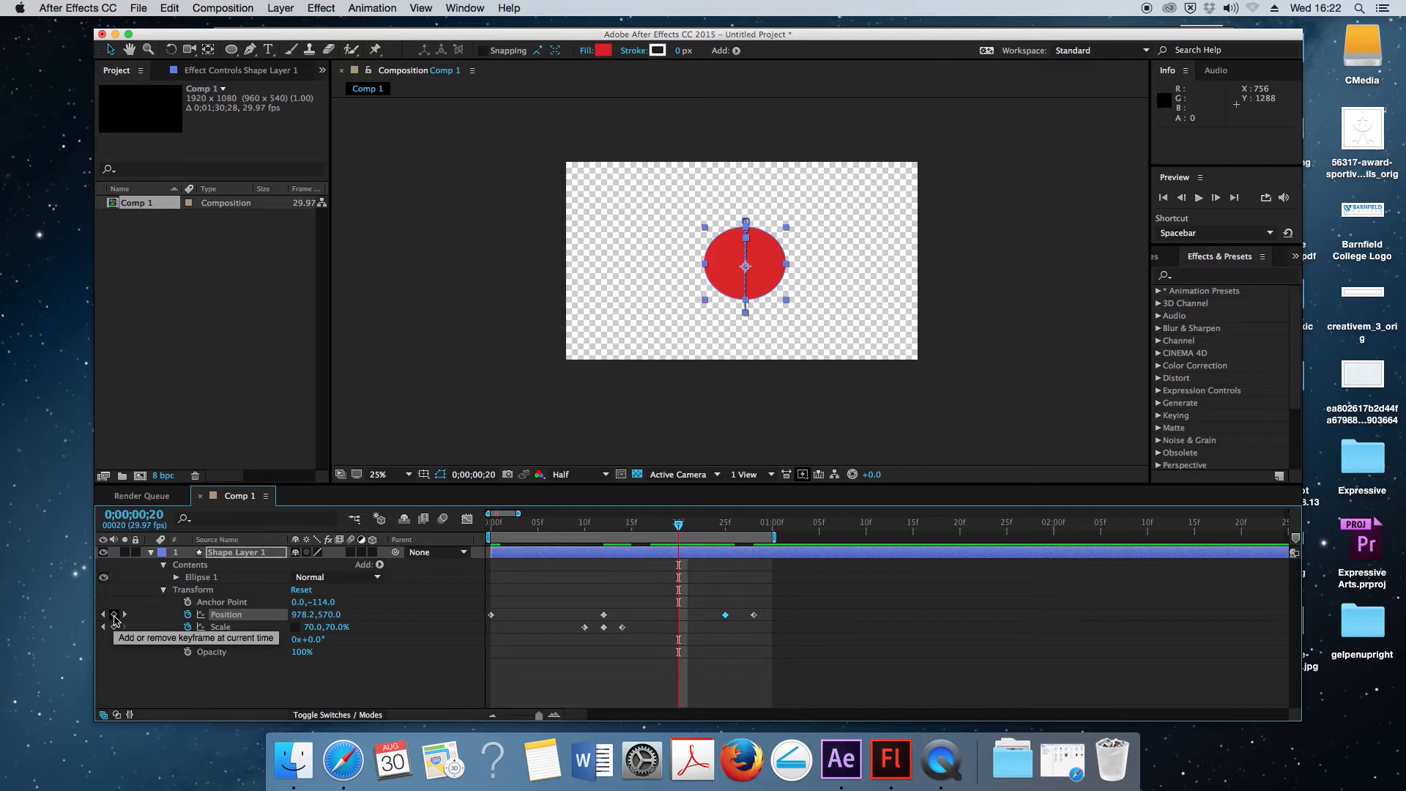
left_click(114, 615)
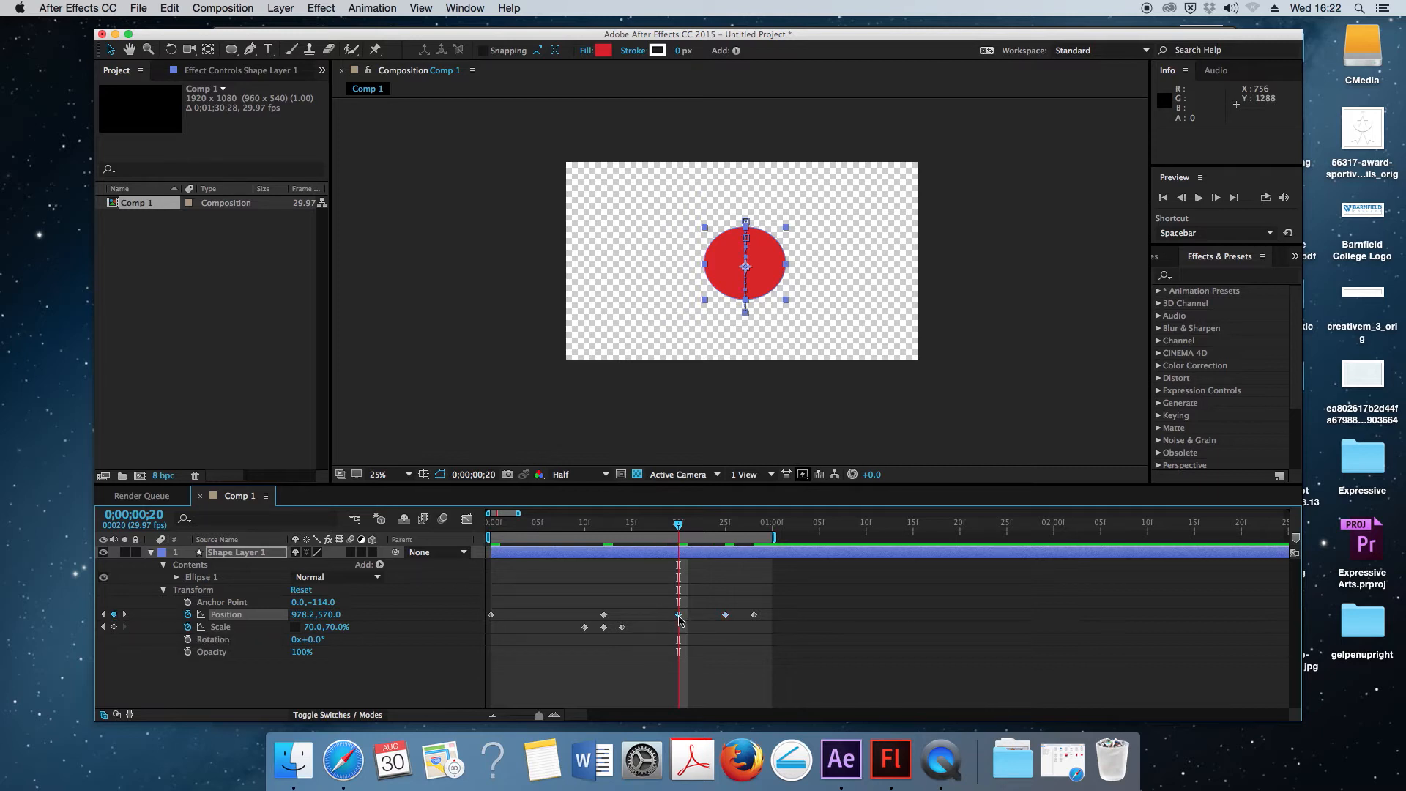
key("Delete")
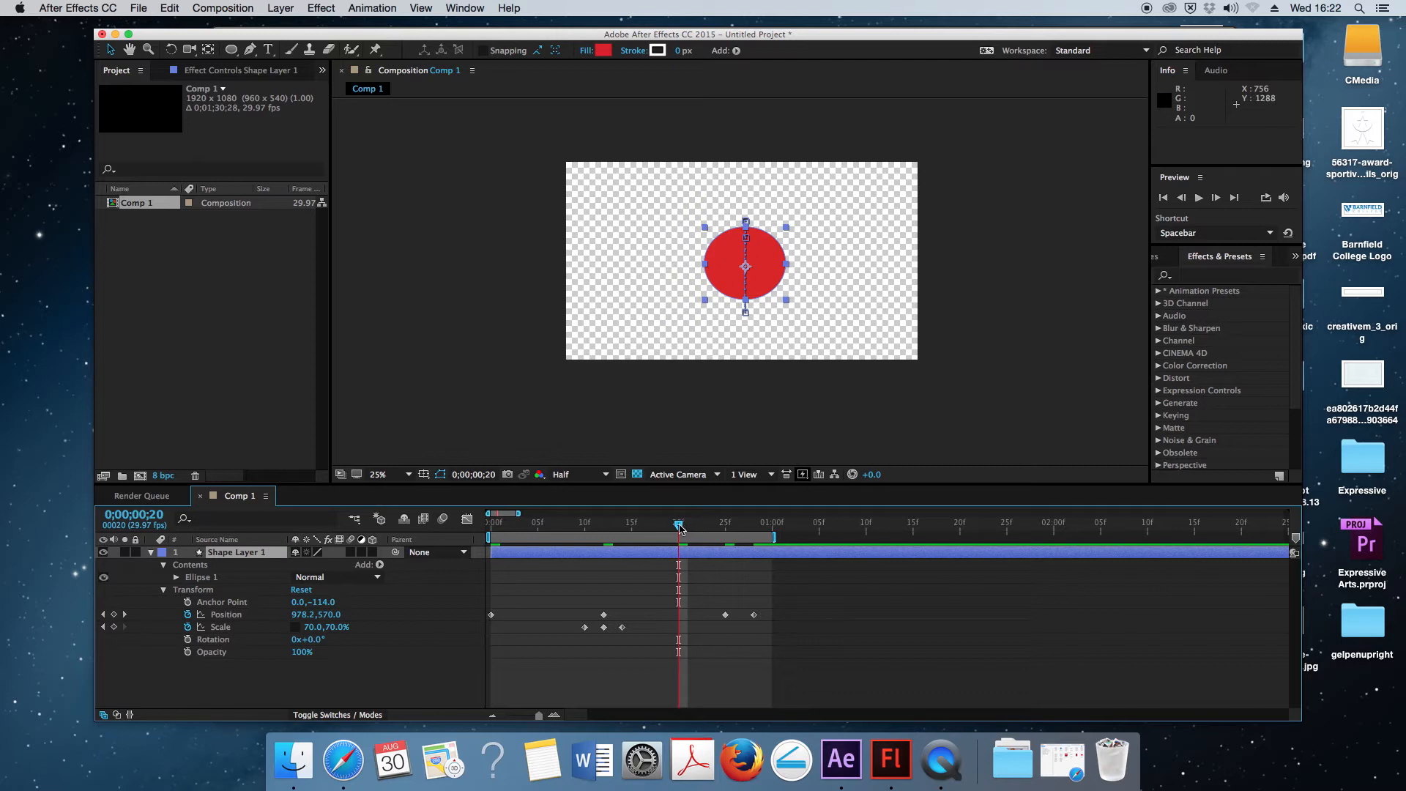
left_click_drag(679, 526, 723, 530)
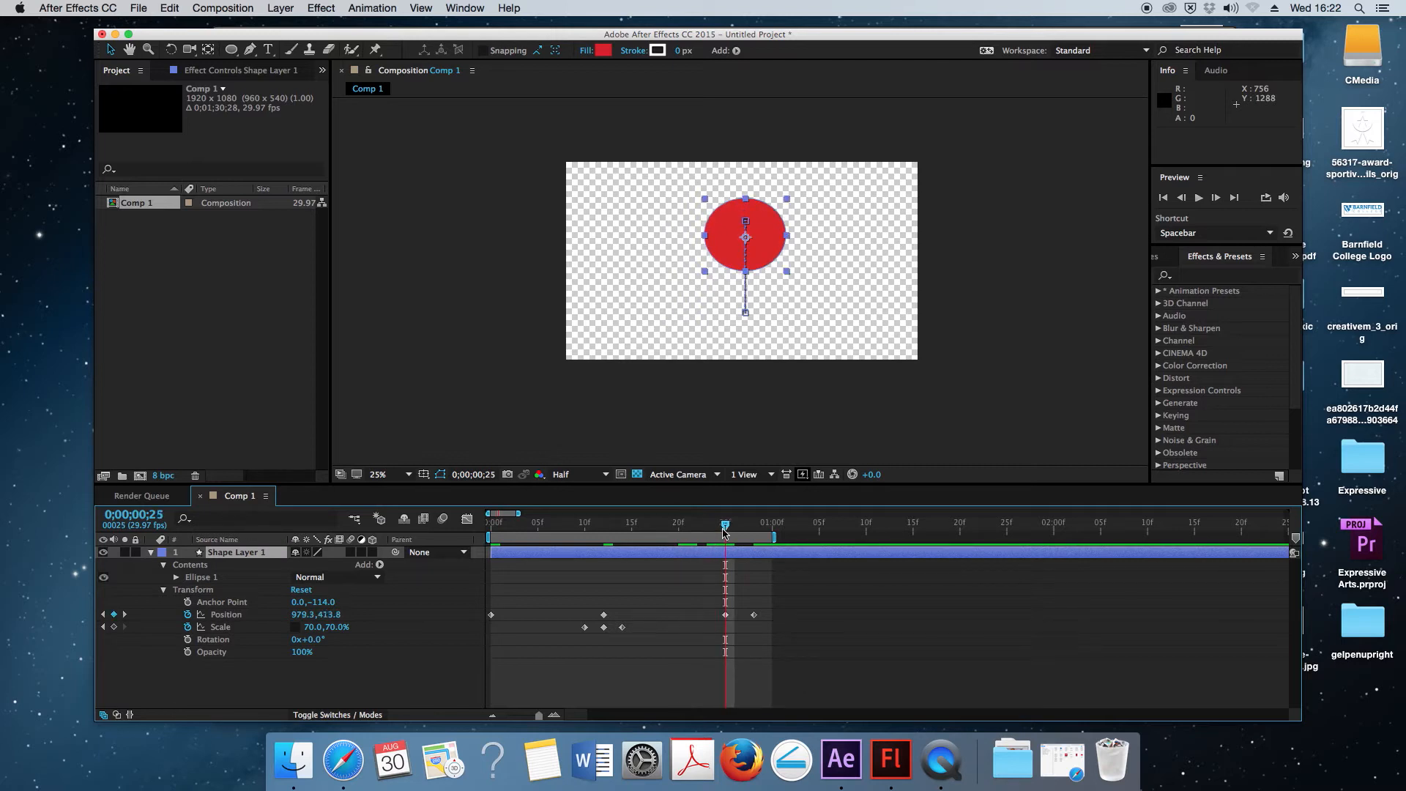
mouse_move(726, 529)
left_mouse_down()
mouse_move(750, 531)
mouse_move(725, 531)
left_mouse_up()
Move the last Position keyframe to 0;00;01;00 and return to the start of the composition.
left_click(755, 615)
left_click_drag(760, 620, 780, 620)
left_click(516, 528)
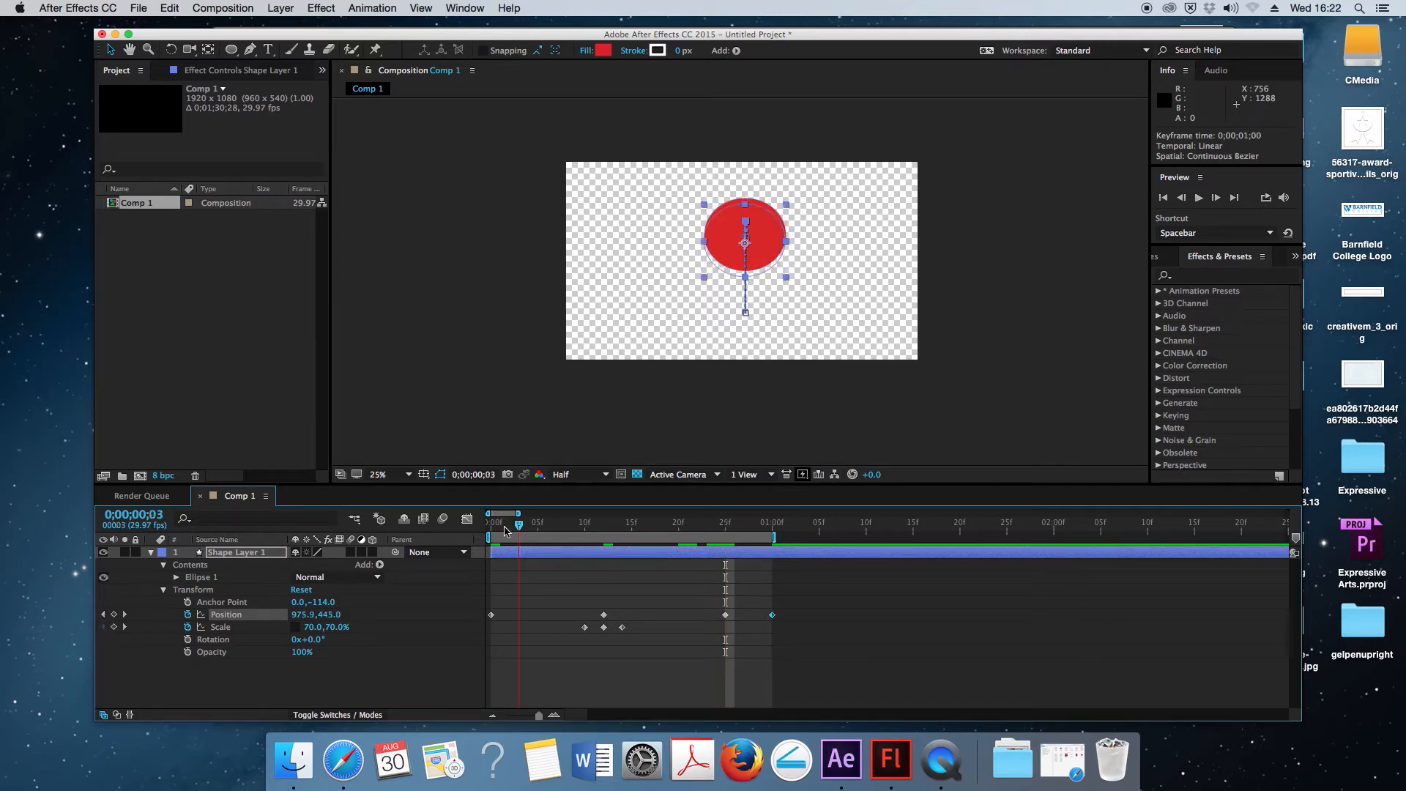
left_click_drag(504, 530, 491, 533)
Shift the Position keyframe at frame 25 to frame 24 and preview the bounce.
left_click_drag(725, 617, 718, 616)
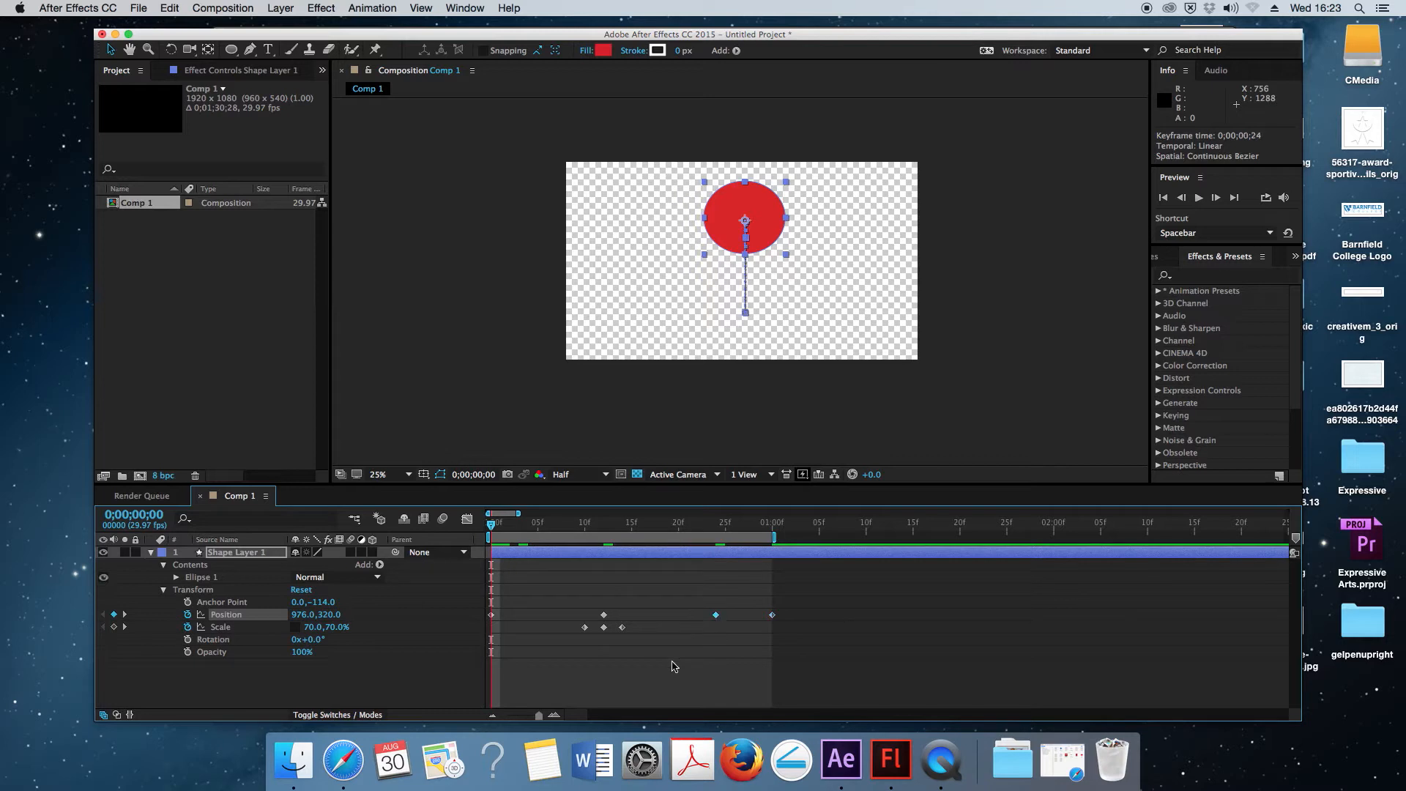
key("space")
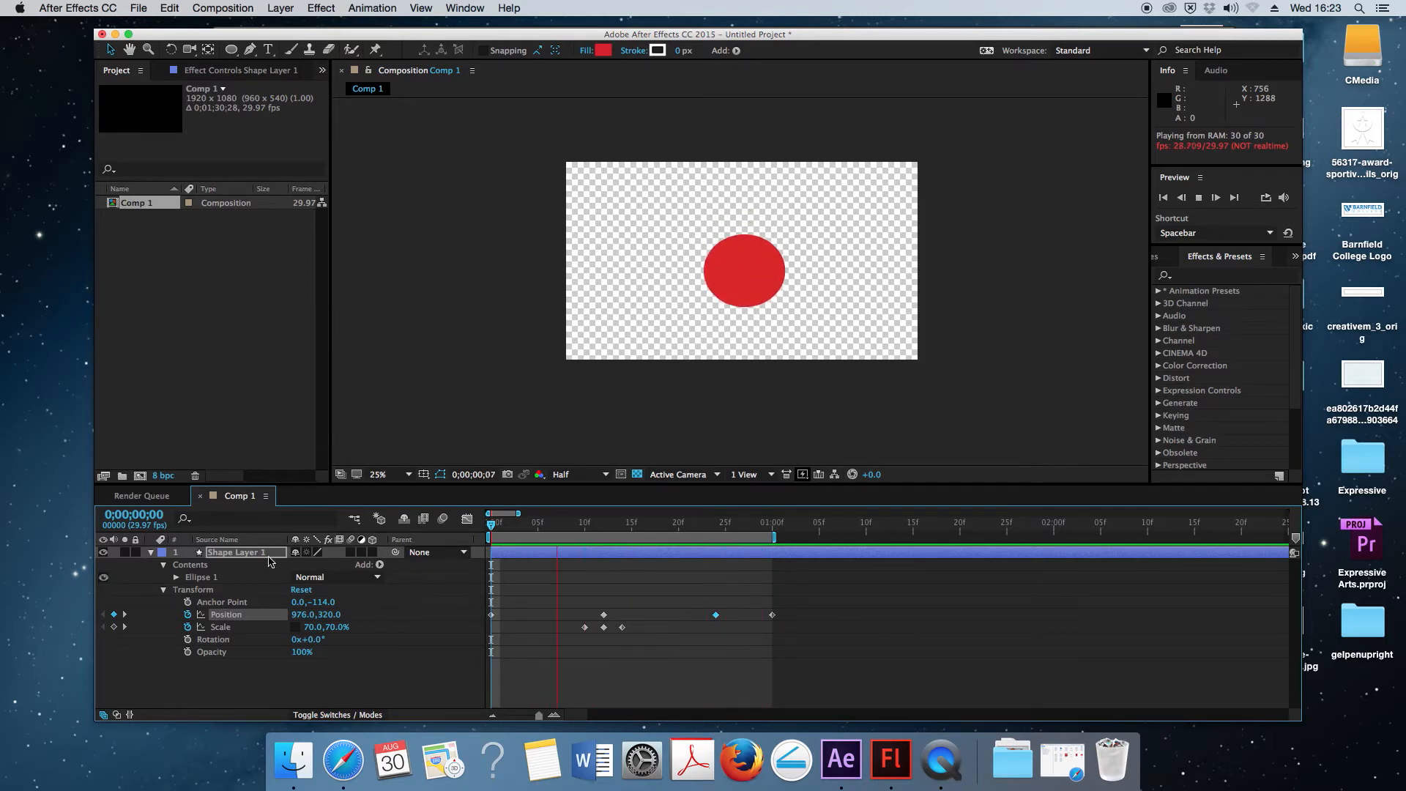
left_click(265, 687)
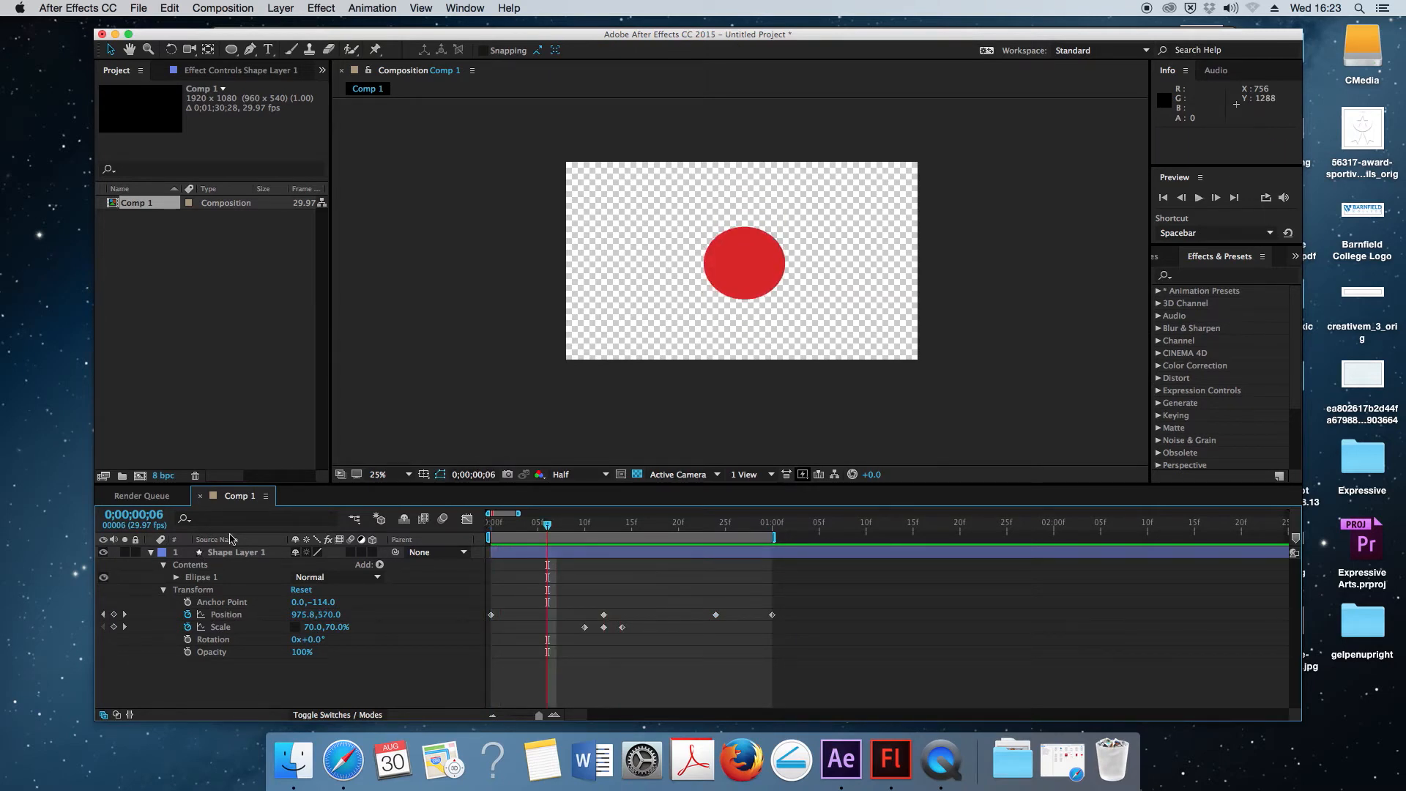
Apply the Directional Blur effect to the shape layer and reveal its properties in the timeline at frame 0.
right_click(201, 557)
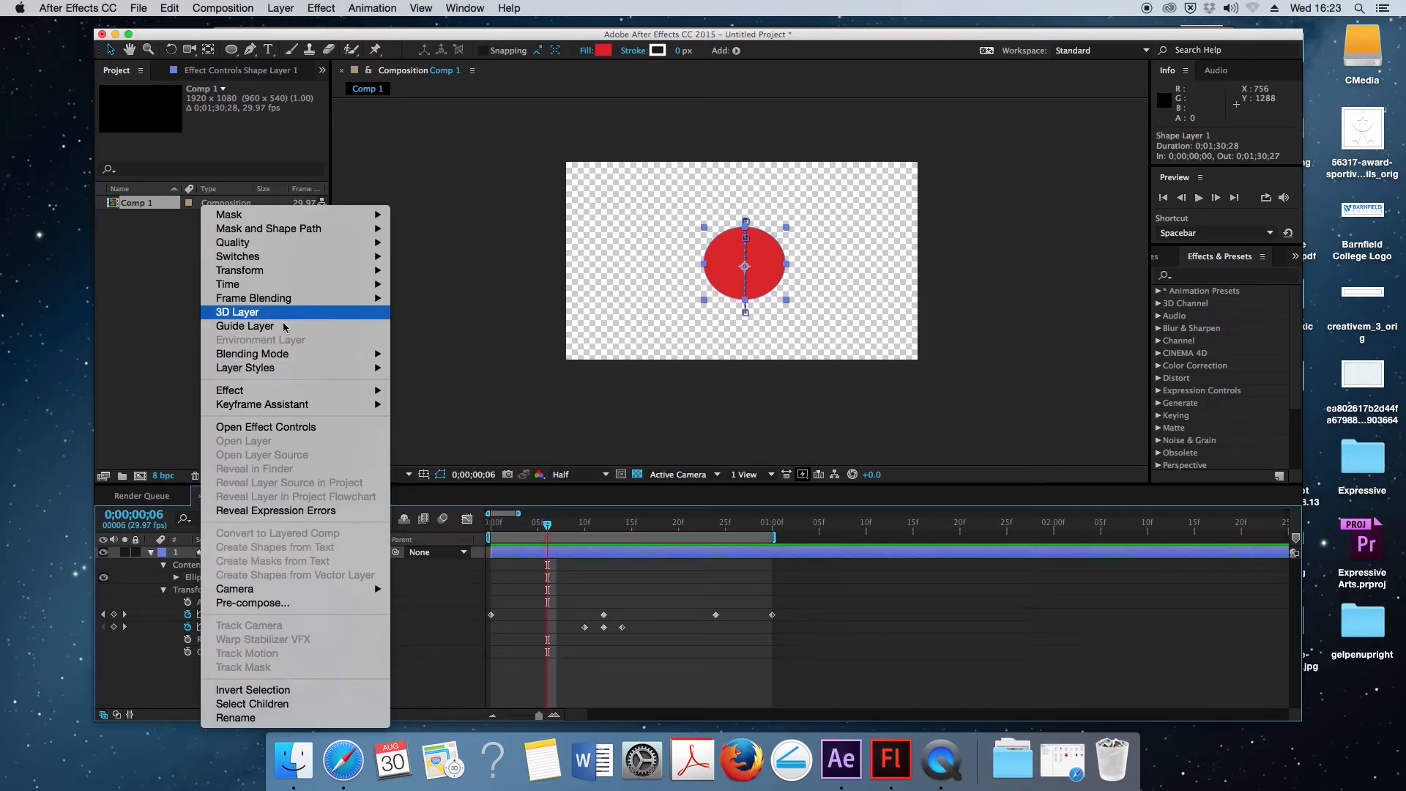
mouse_move(299, 287)
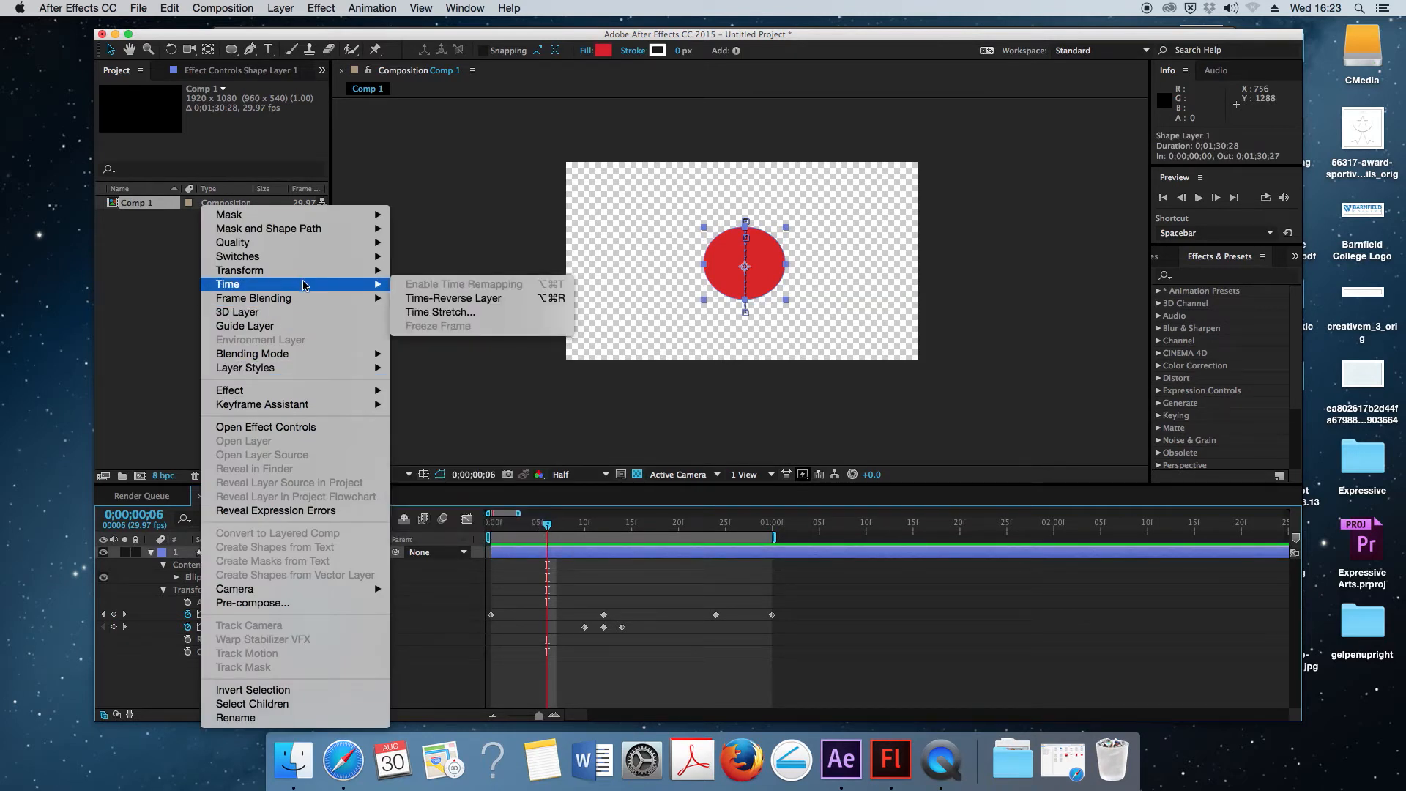
mouse_move(299, 391)
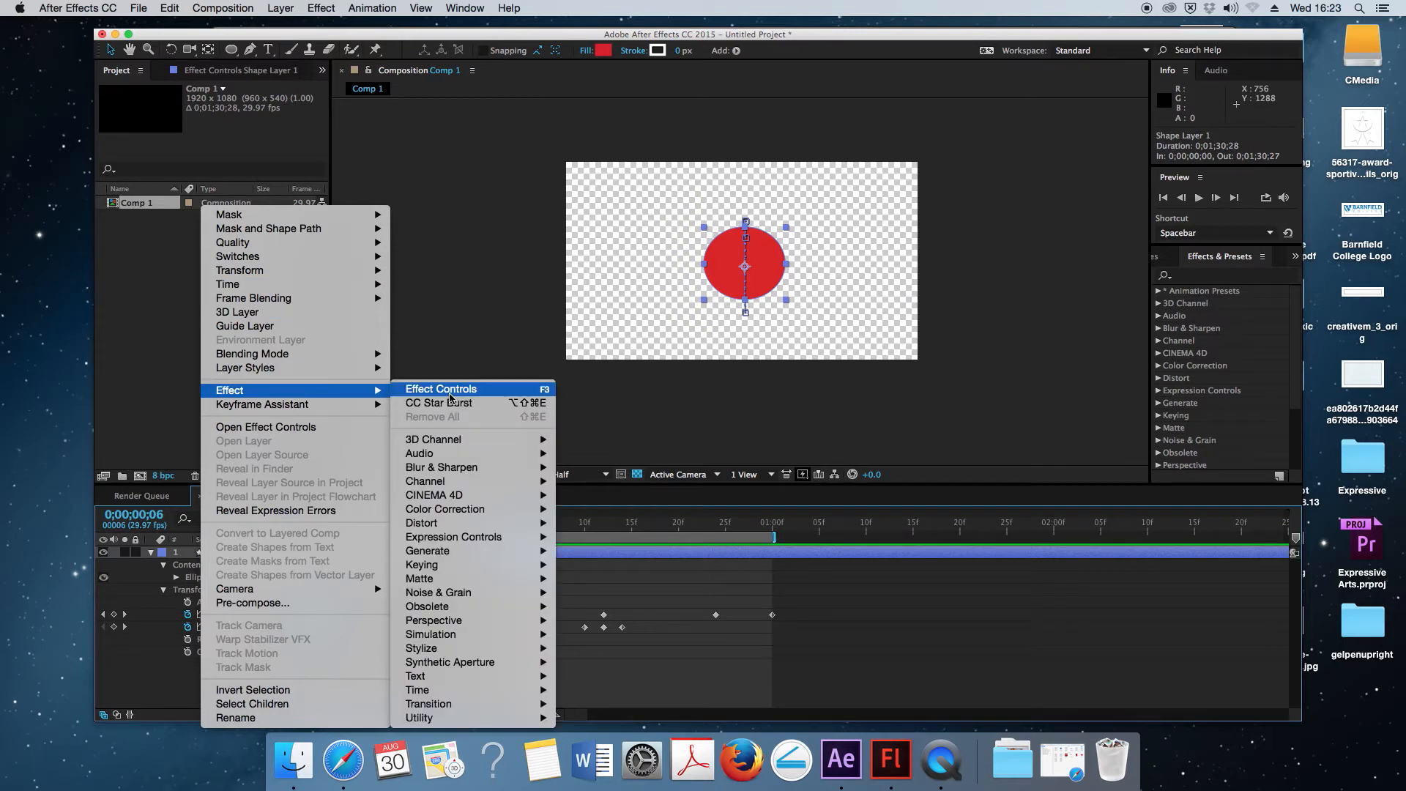
mouse_move(454, 482)
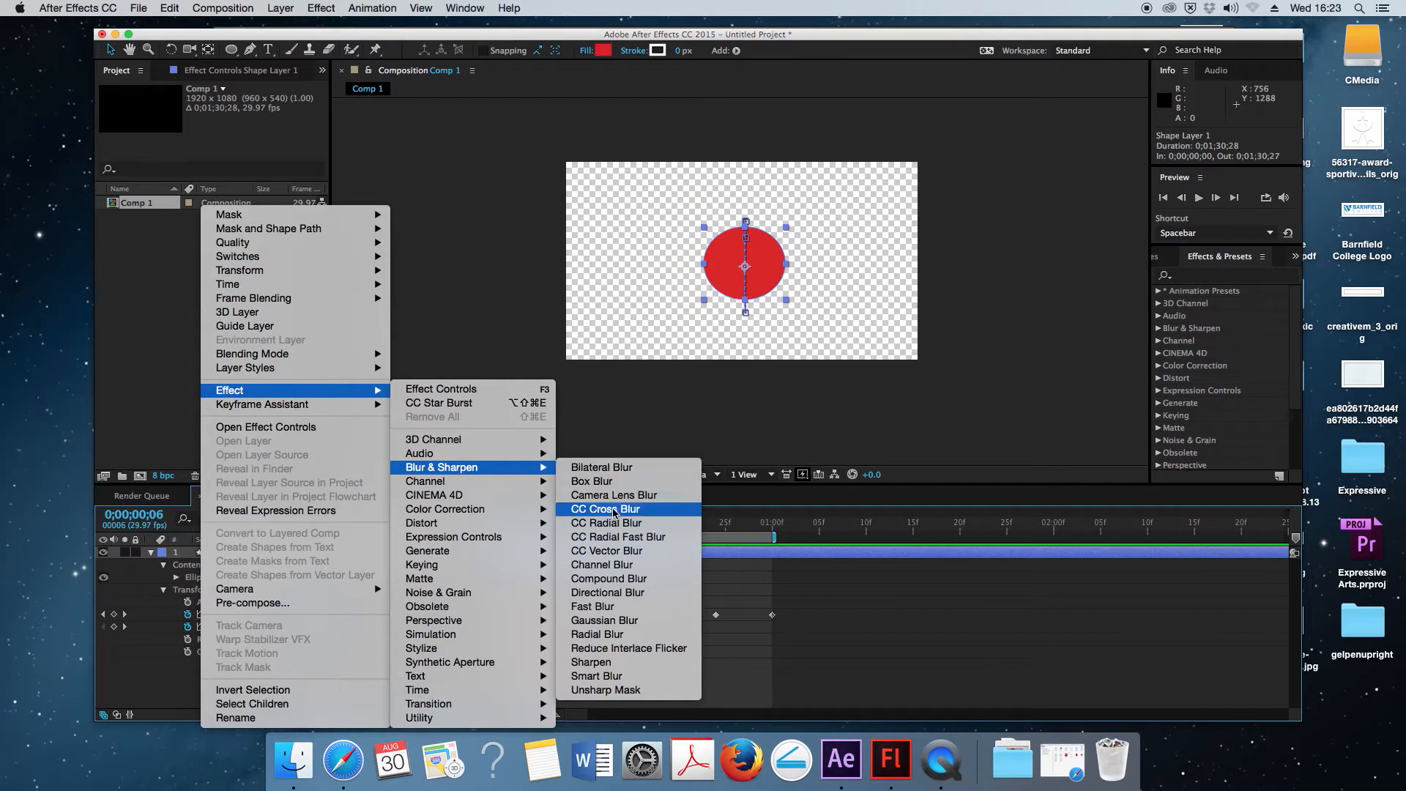
left_click(616, 596)
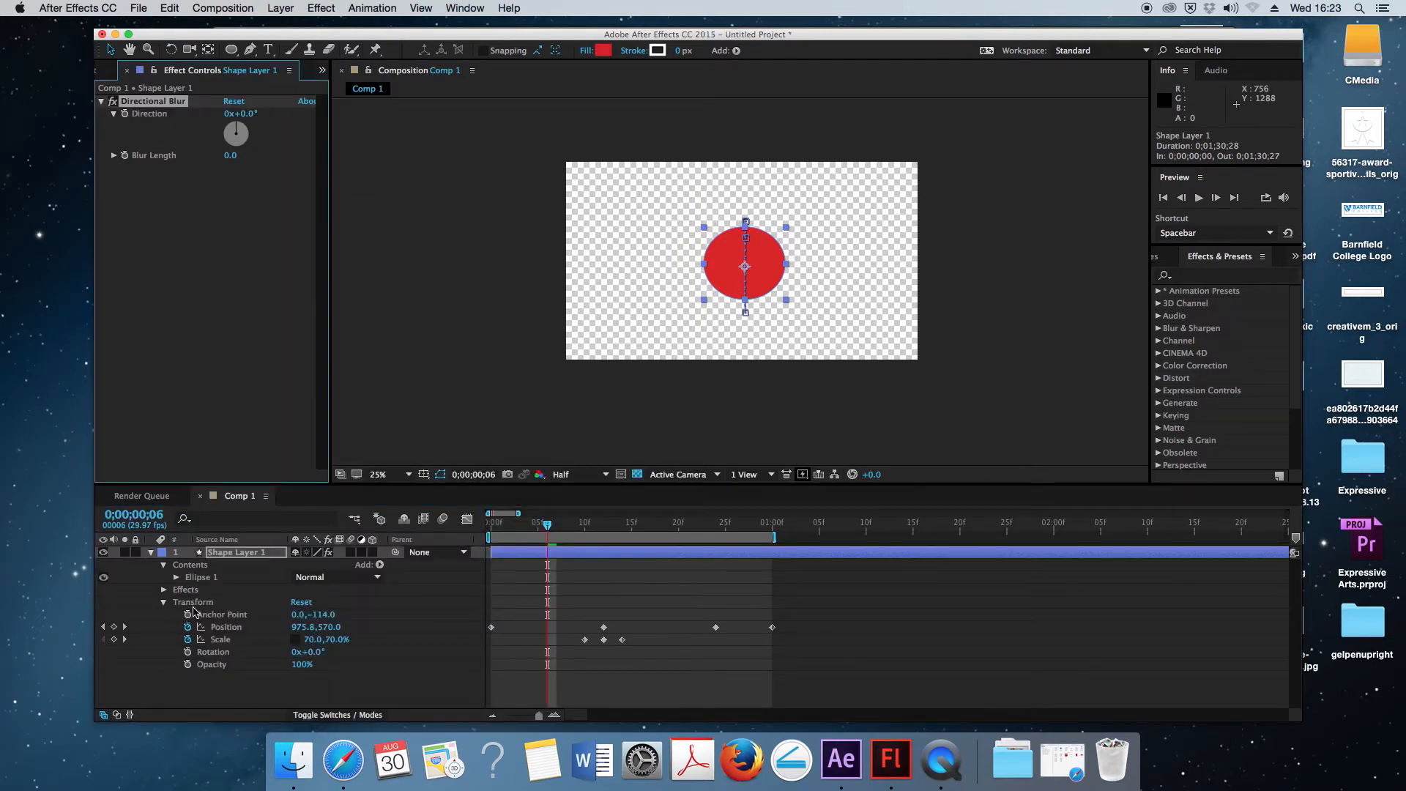
left_click(164, 590)
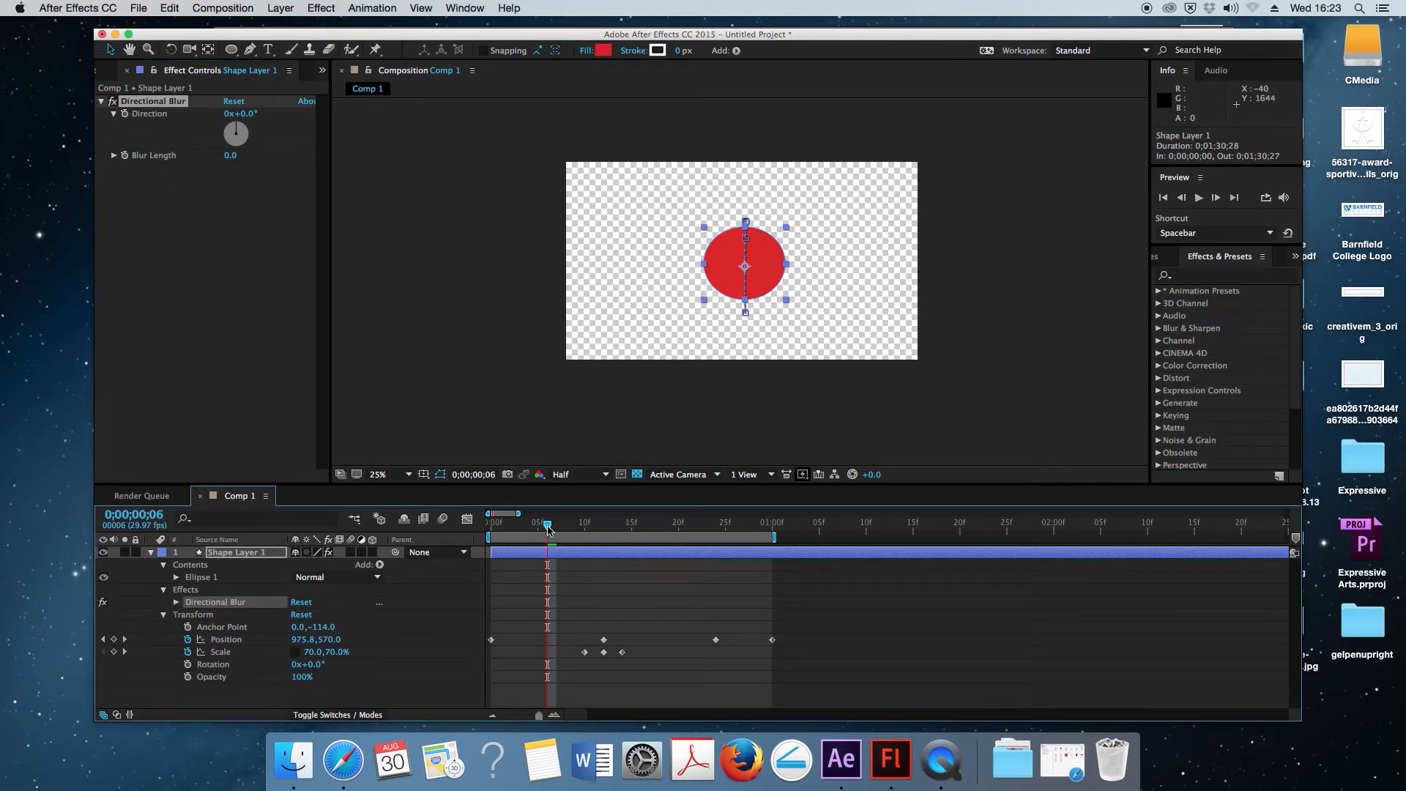
left_click_drag(548, 529, 492, 524)
left_click(176, 602)
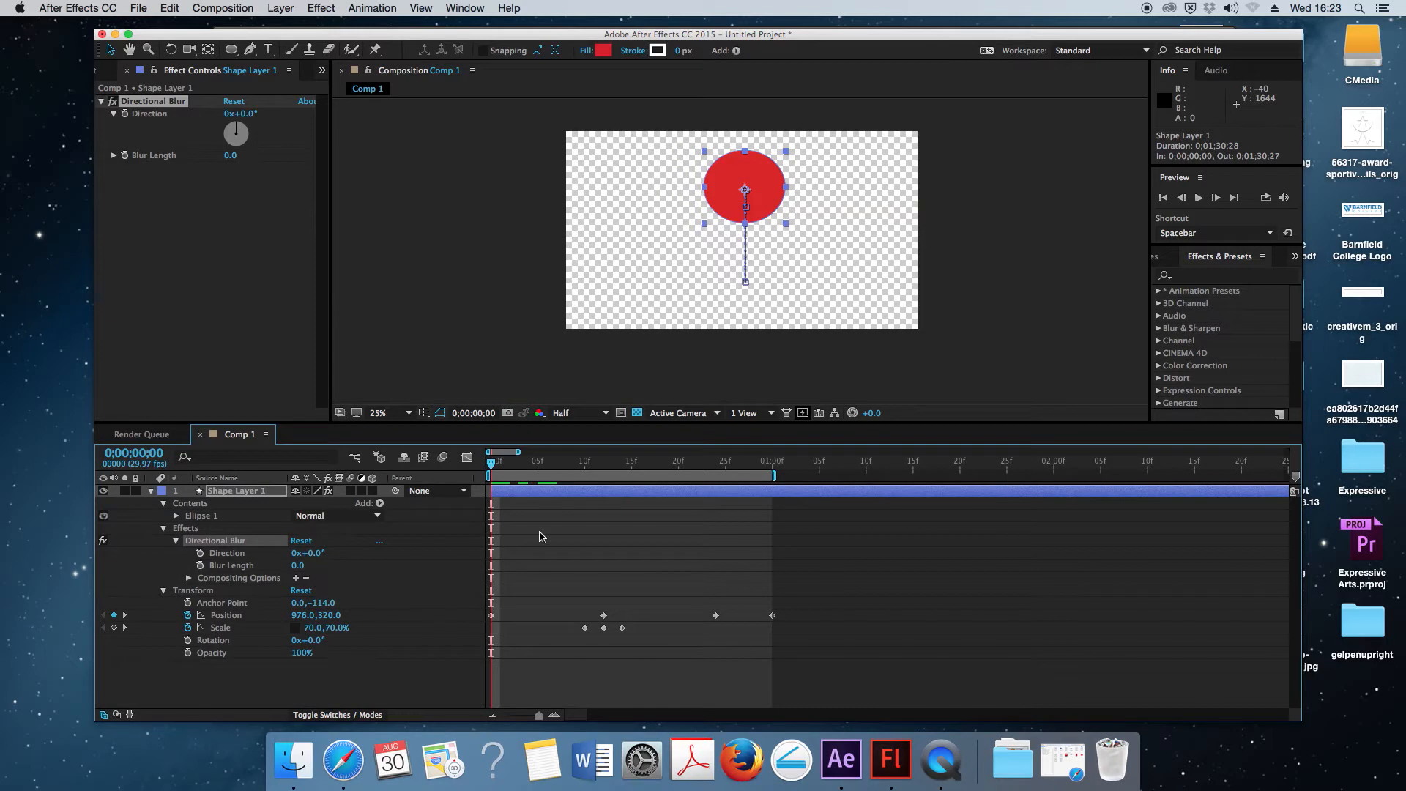
Go to frame 8 and collapse the layer's Contents, keeping the Directional Blur and Transform properties expanded.
key("space")
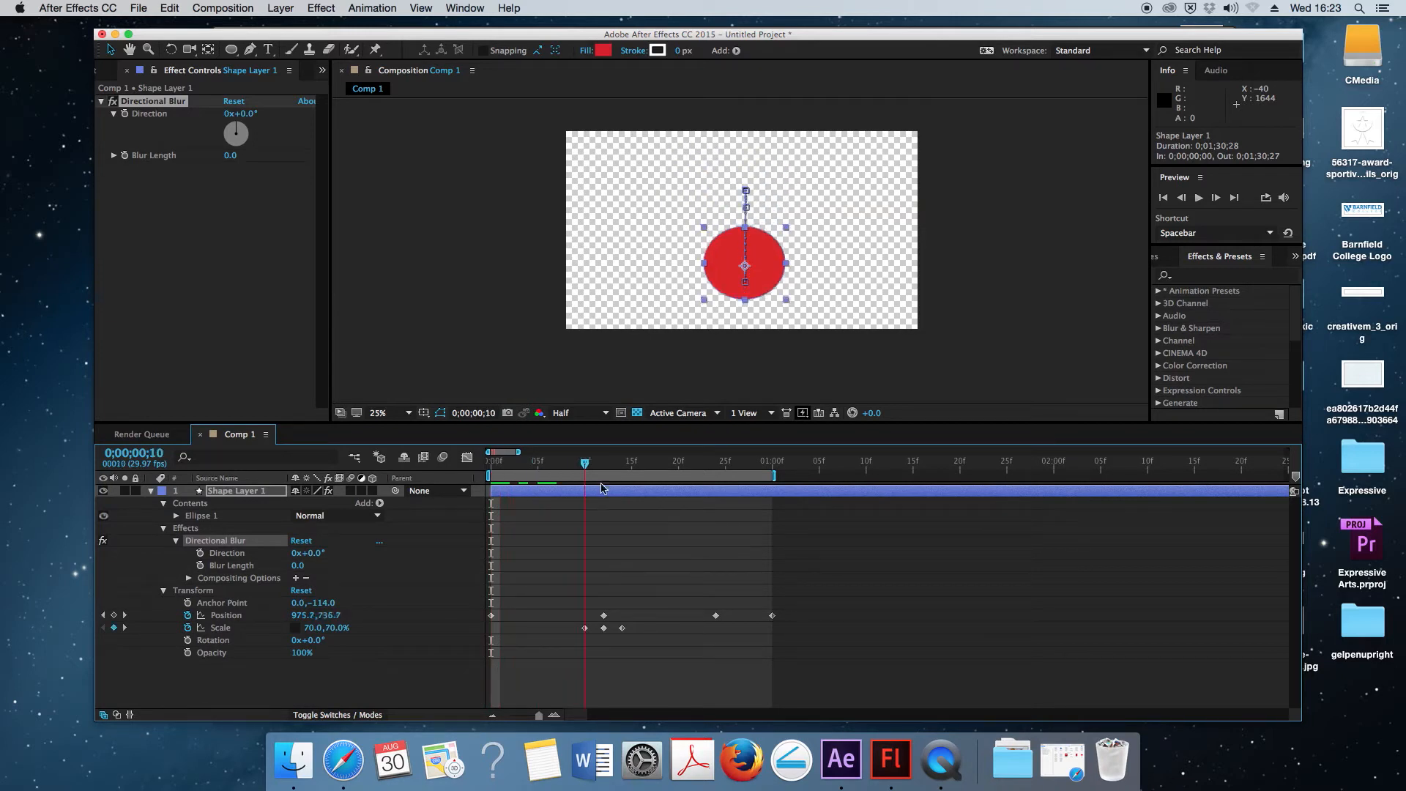
left_click_drag(594, 492, 566, 492)
left_click(176, 541)
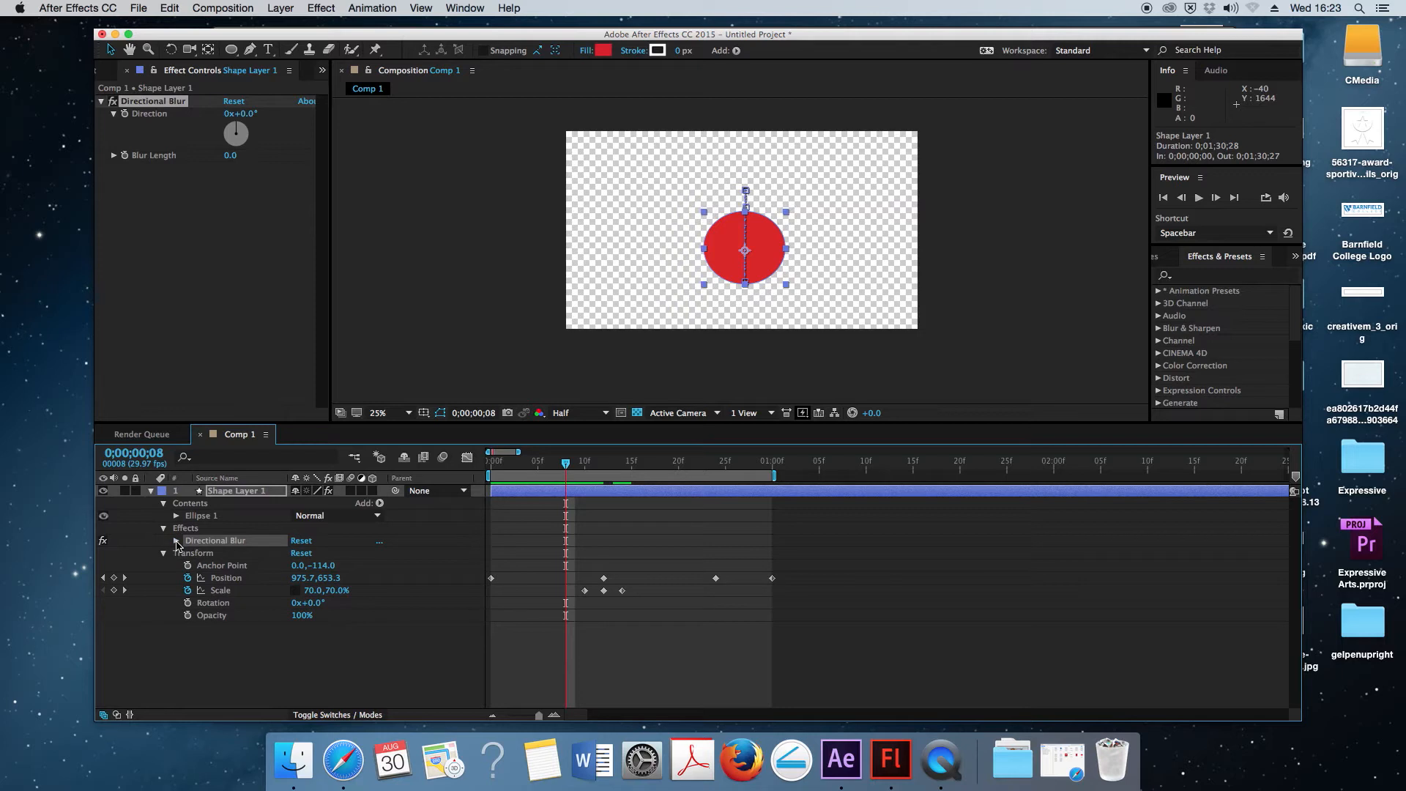
left_click(175, 541)
left_click(164, 504)
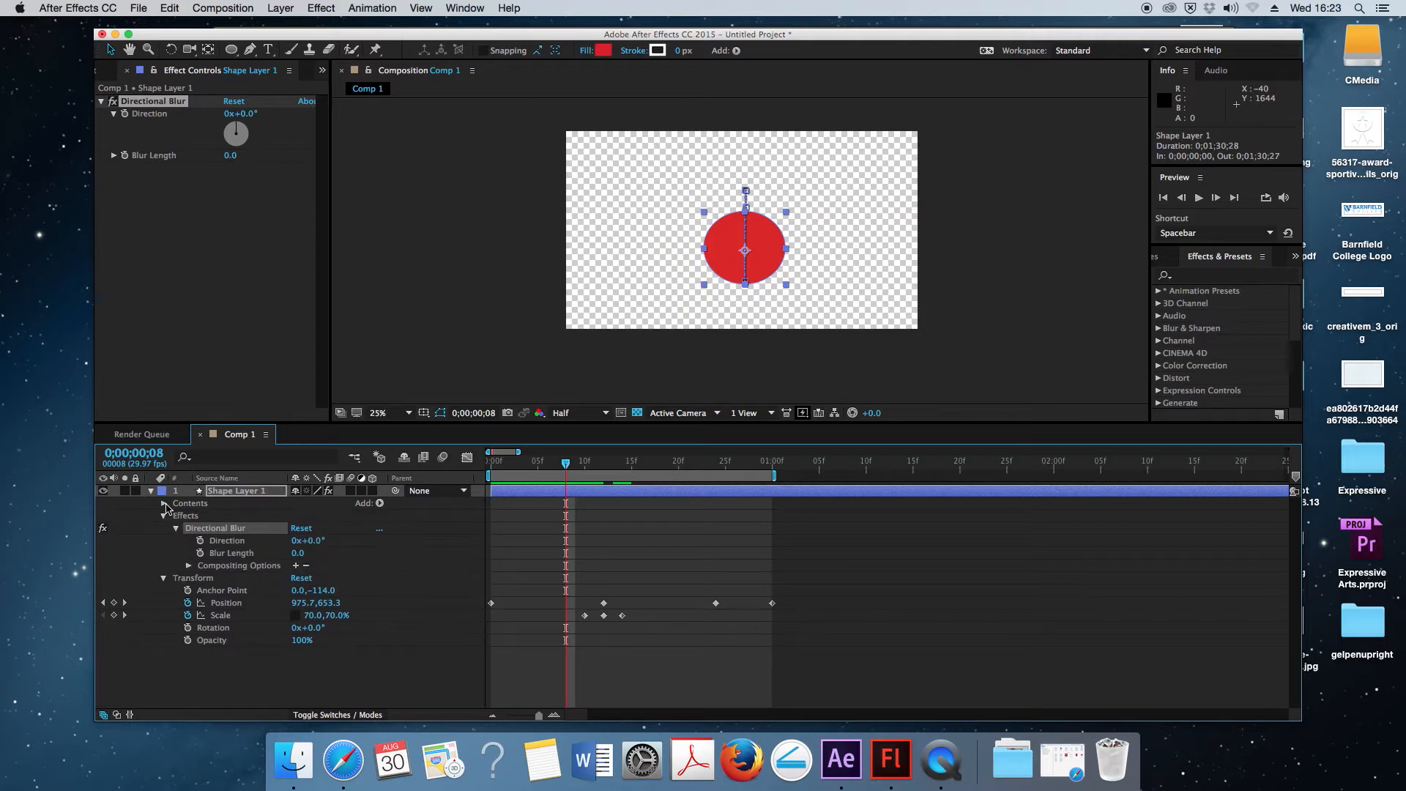
left_click(164, 516)
left_click(164, 529)
left_click(164, 528)
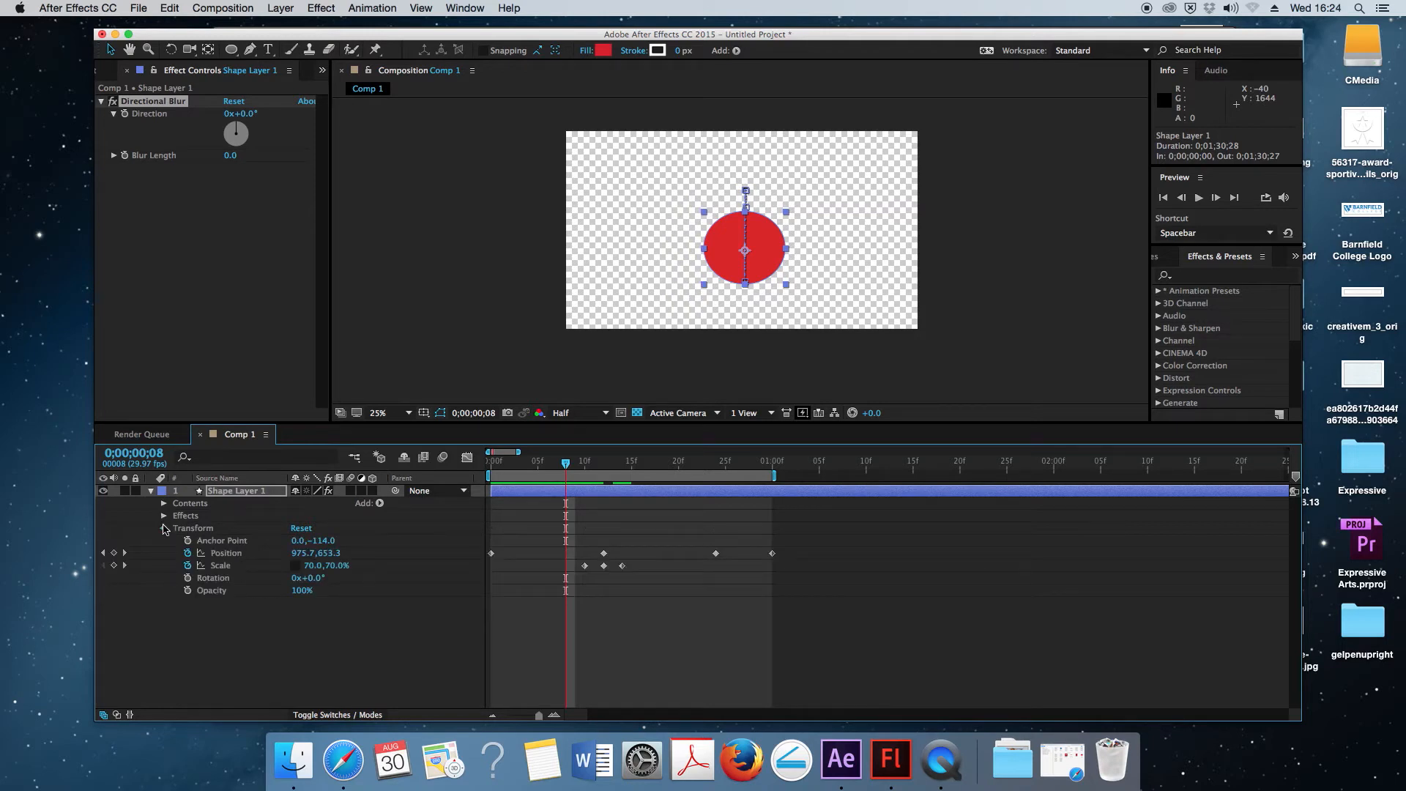
left_click(164, 516)
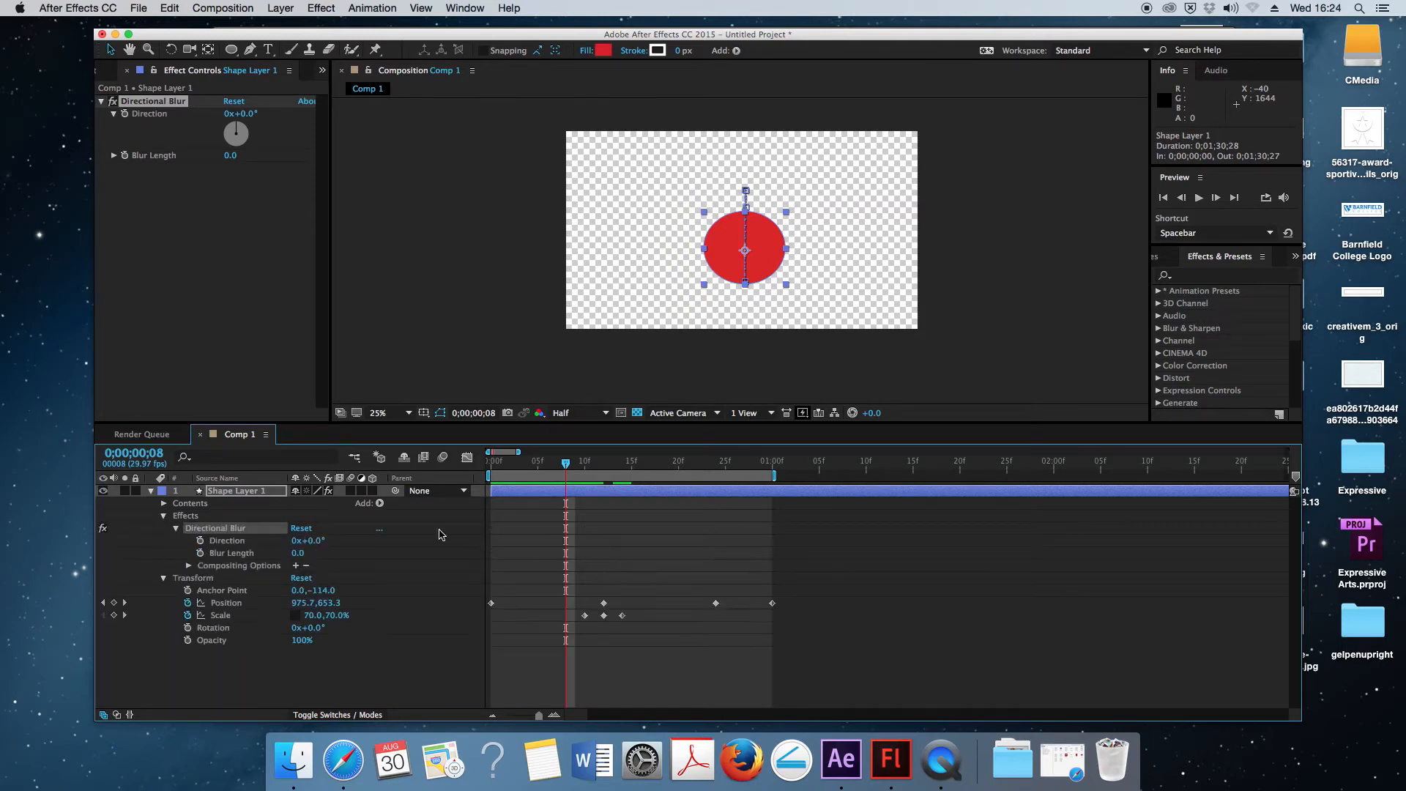
Set the Directional Blur's Blur Length to 61.5 at frame 0 and check the softened edges of the ball.
left_click_drag(568, 464, 477, 465)
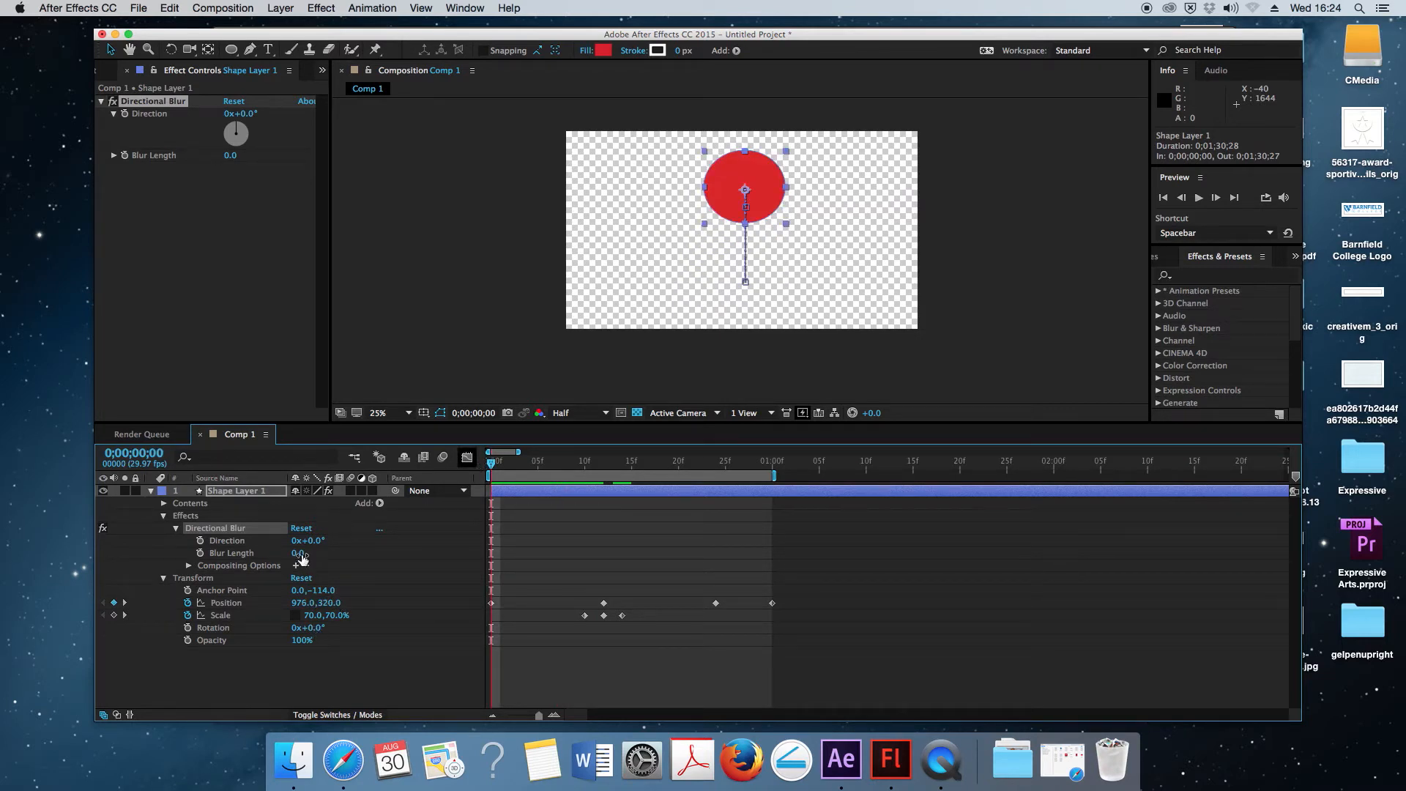
left_click_drag(303, 554, 746, 549)
scroll(741, 242, "up", 2)
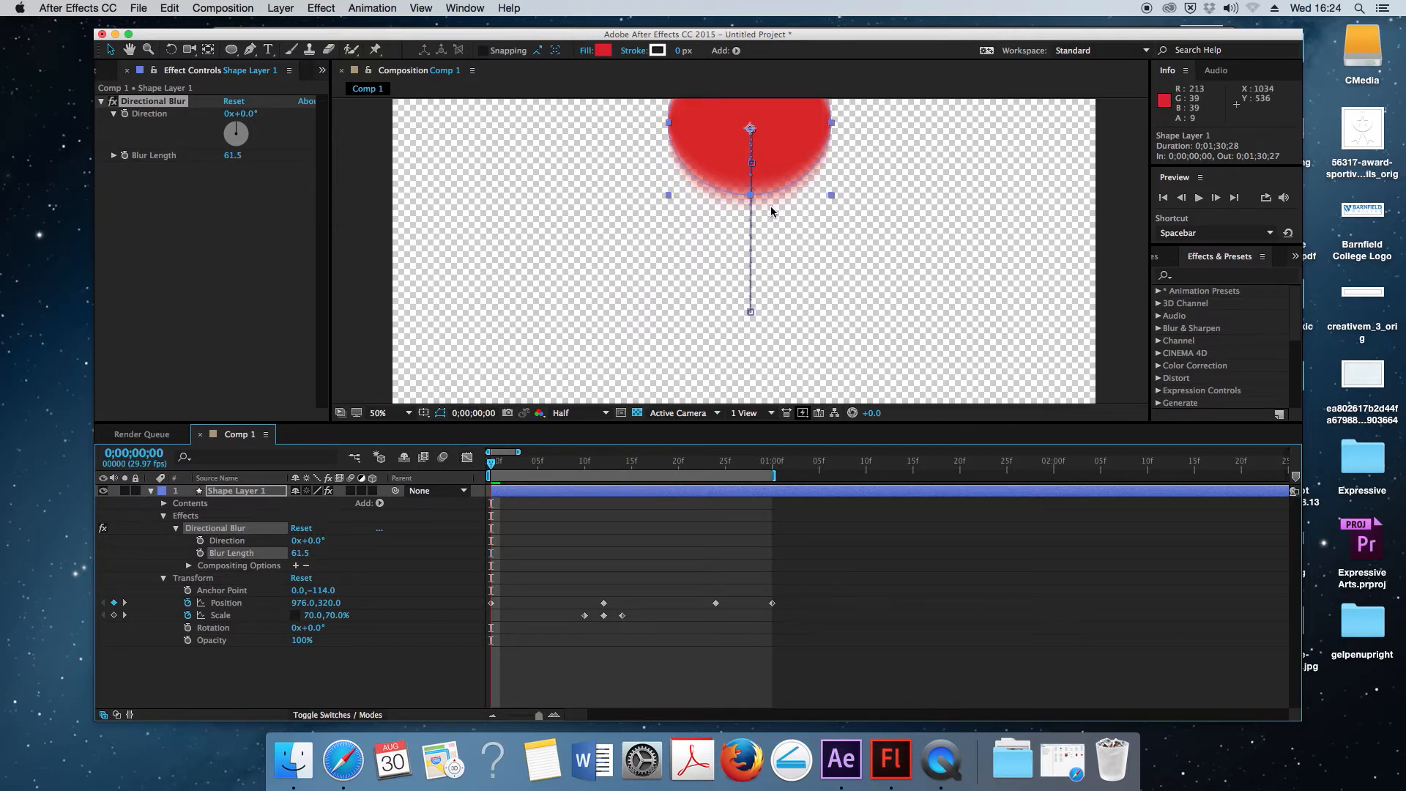
scroll(750, 217, "down", 2)
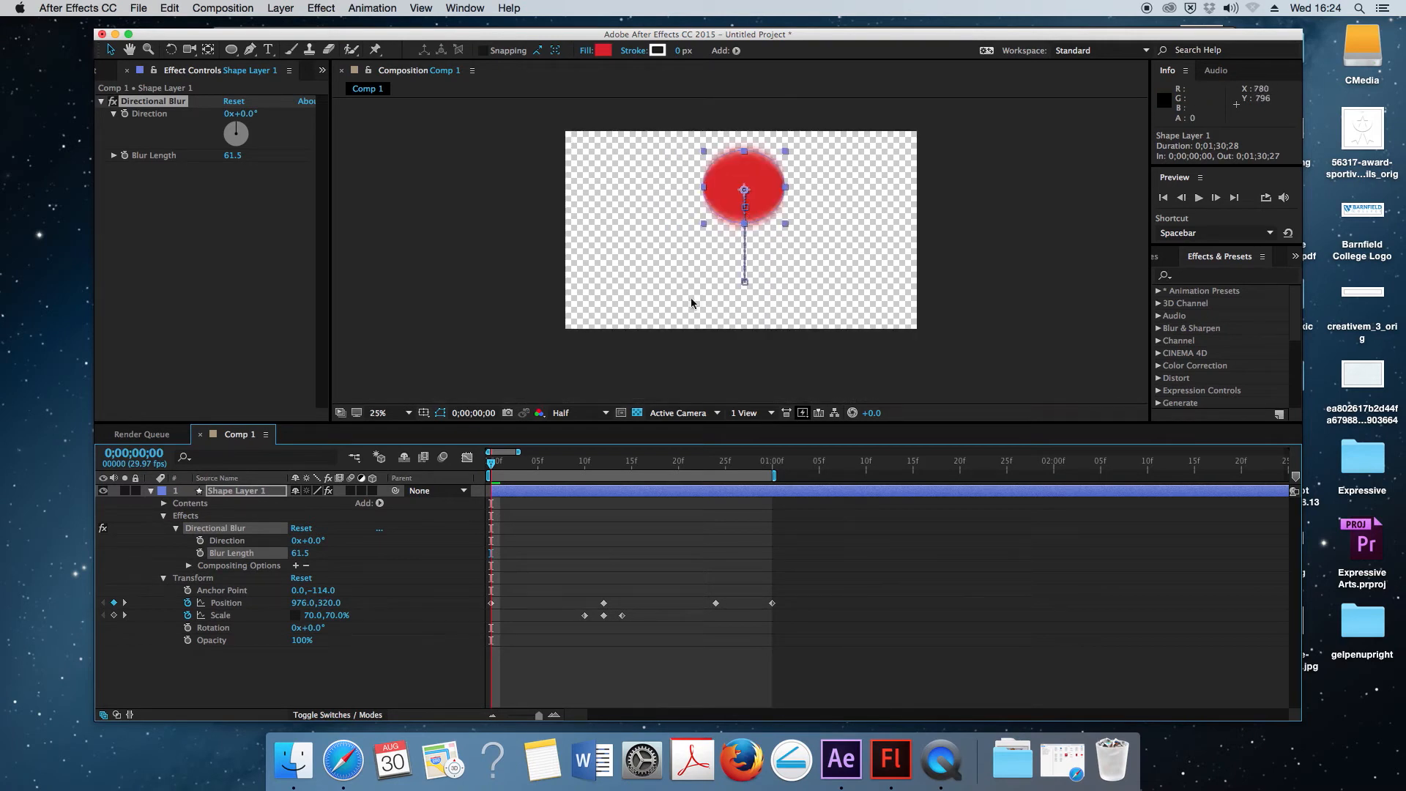
Enable Blur Length keyframing at frame 12 and shift the new keyframe to frame 10.
left_click_drag(493, 463, 605, 479)
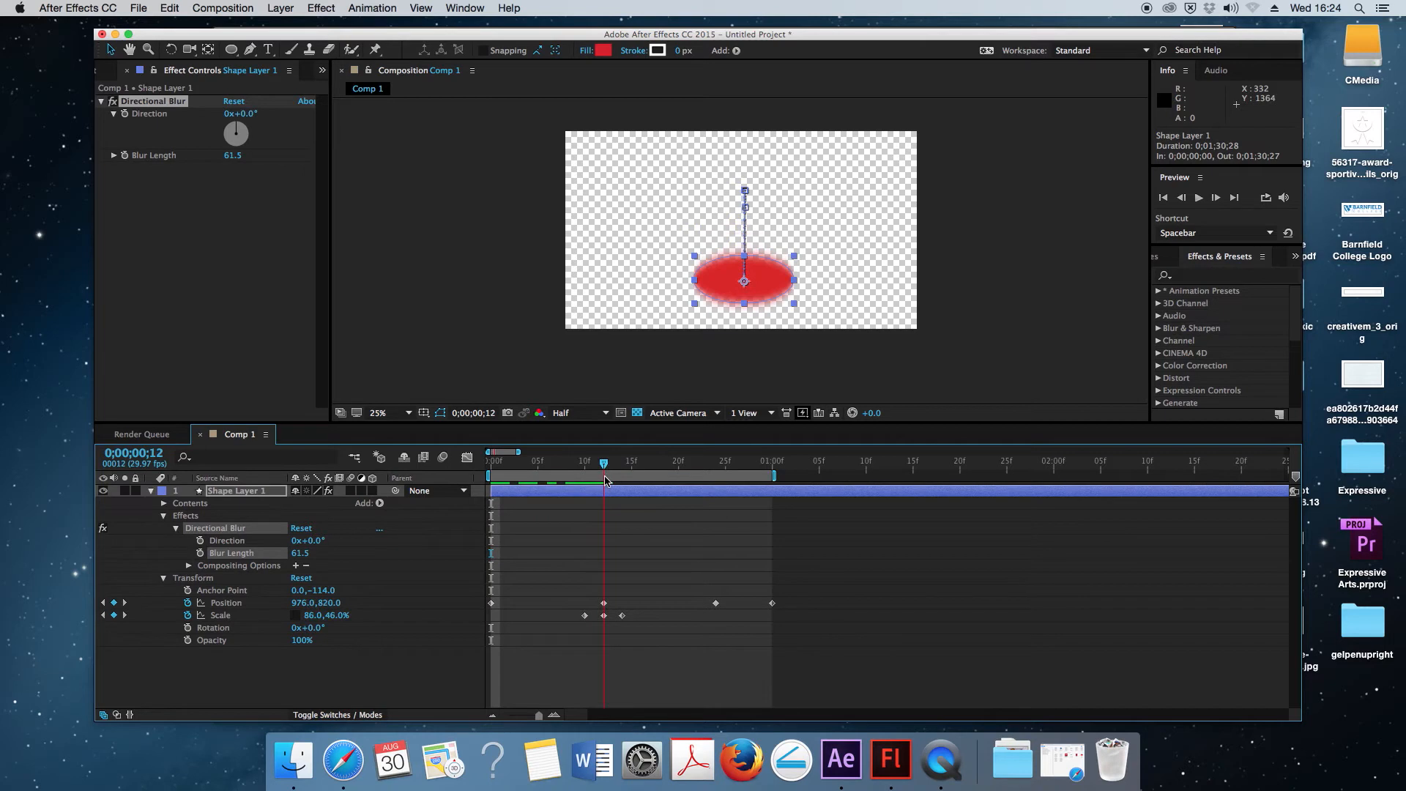
left_click(200, 553)
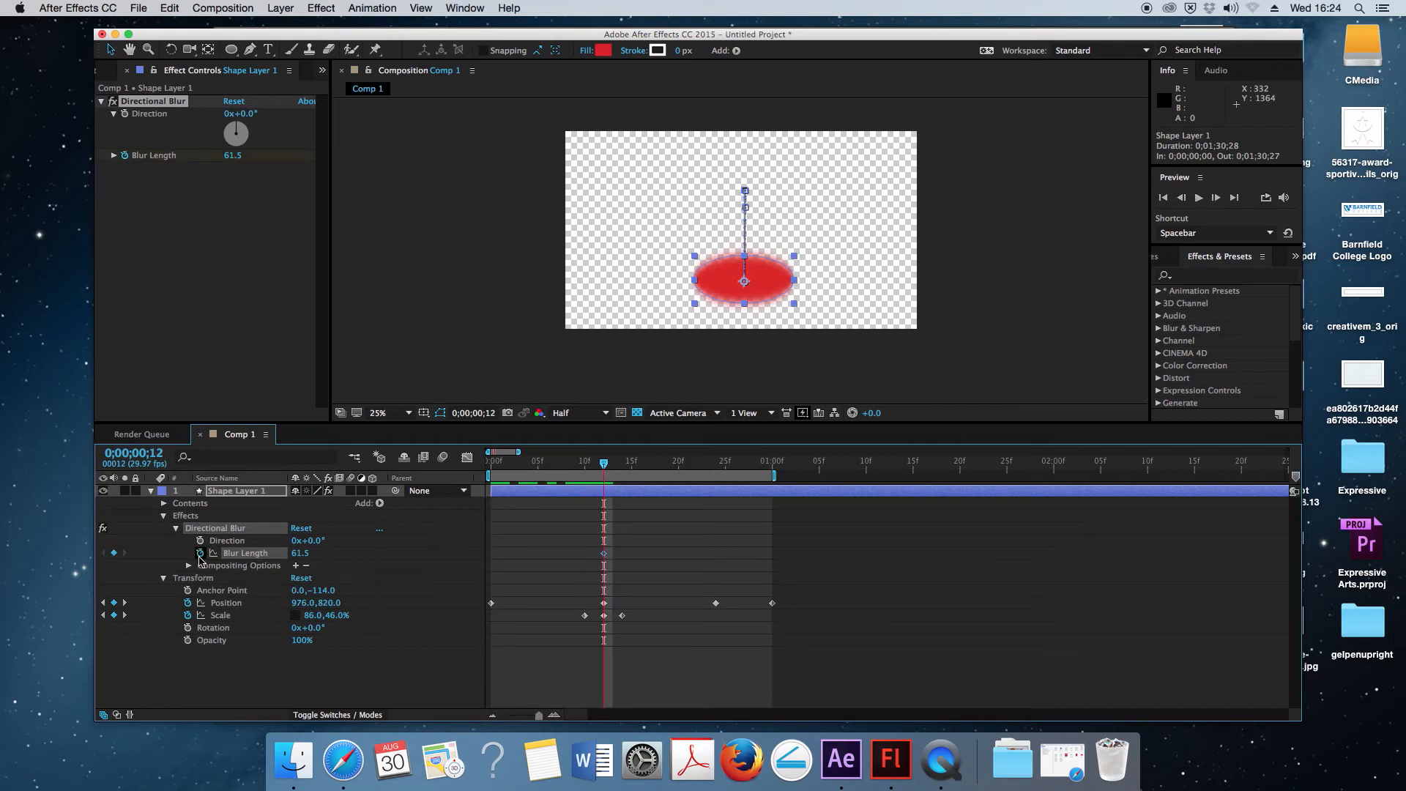
left_click_drag(604, 554, 584, 554)
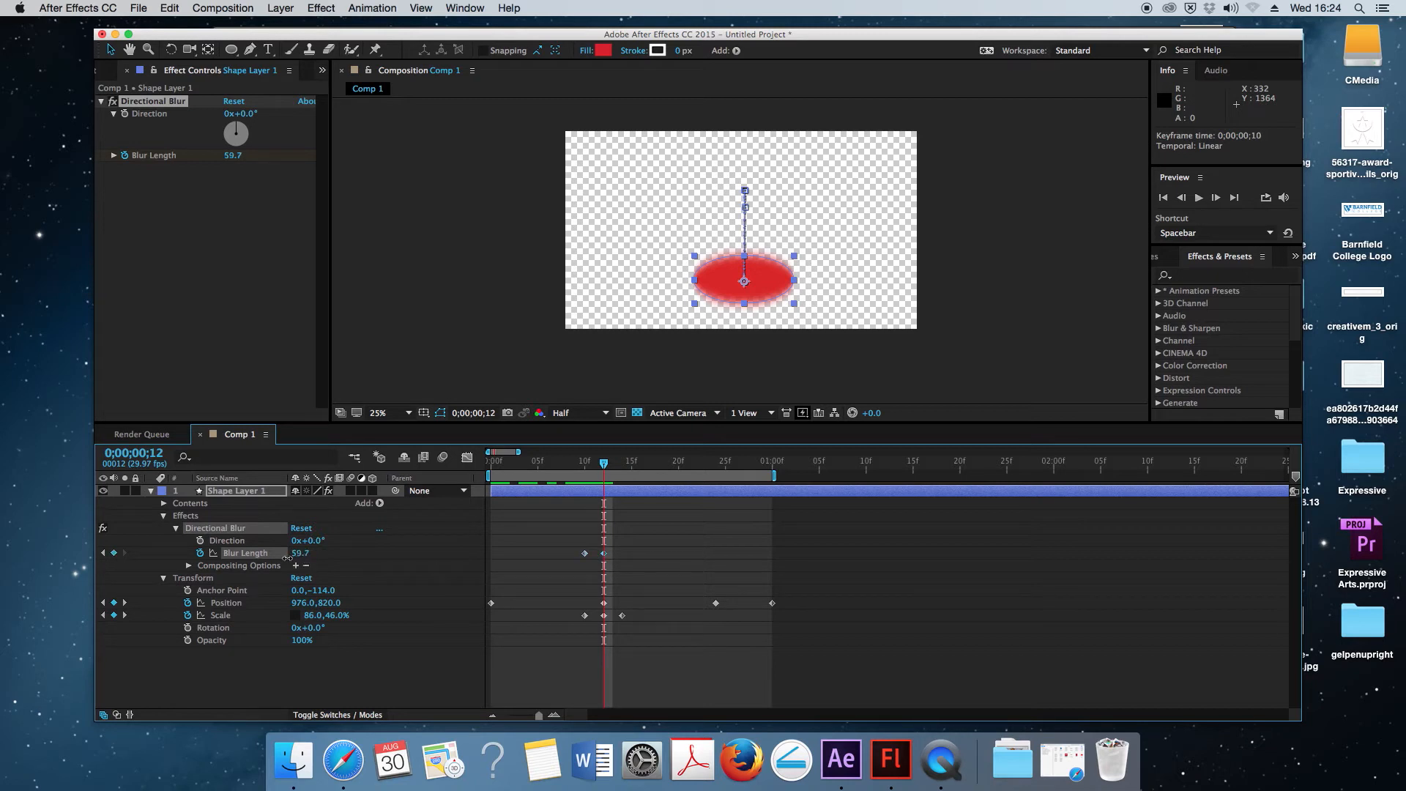
Set the Blur Length to 5 at frame 12, where the ball is squashed.
left_click_drag(261, 555, 257, 556)
left_click(300, 552)
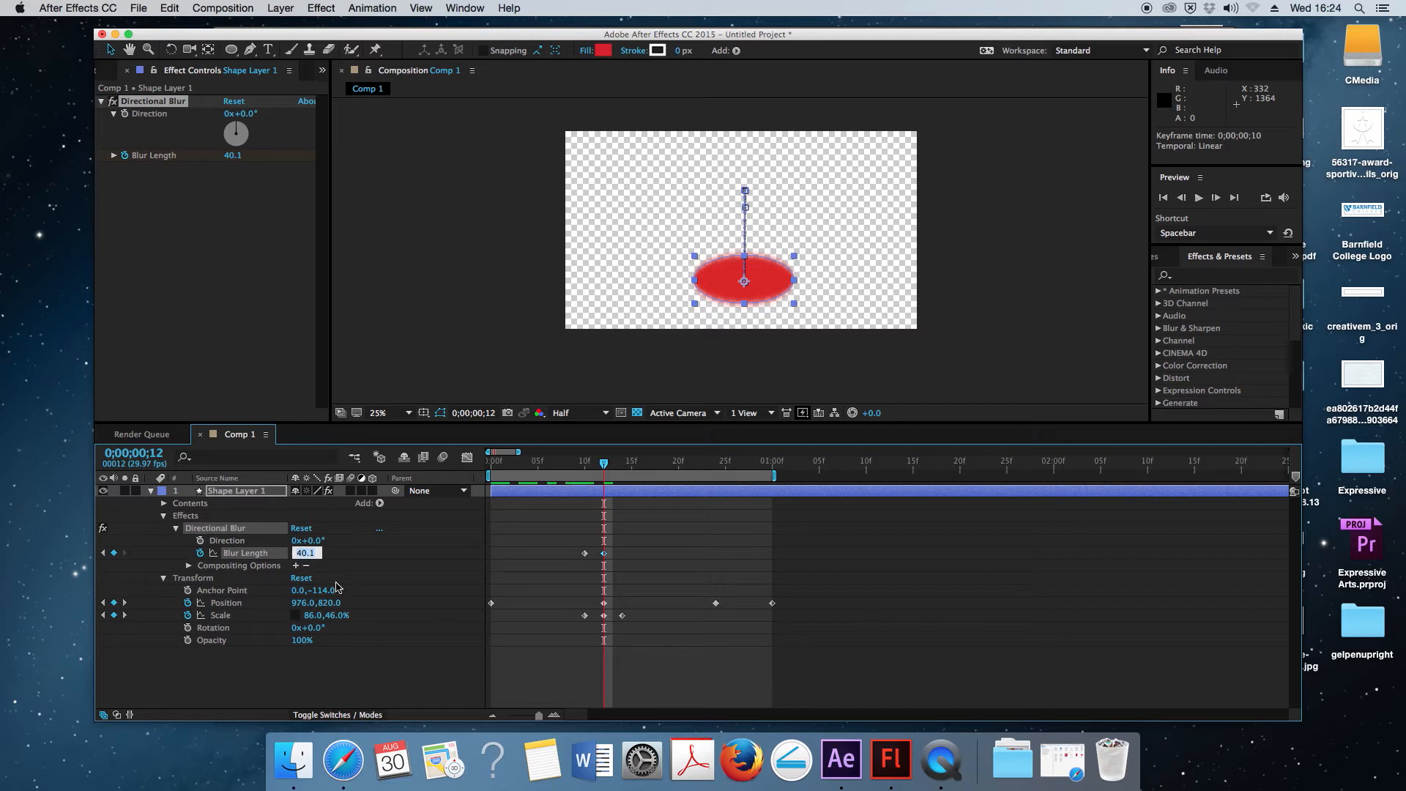
type("5")
key("Return")
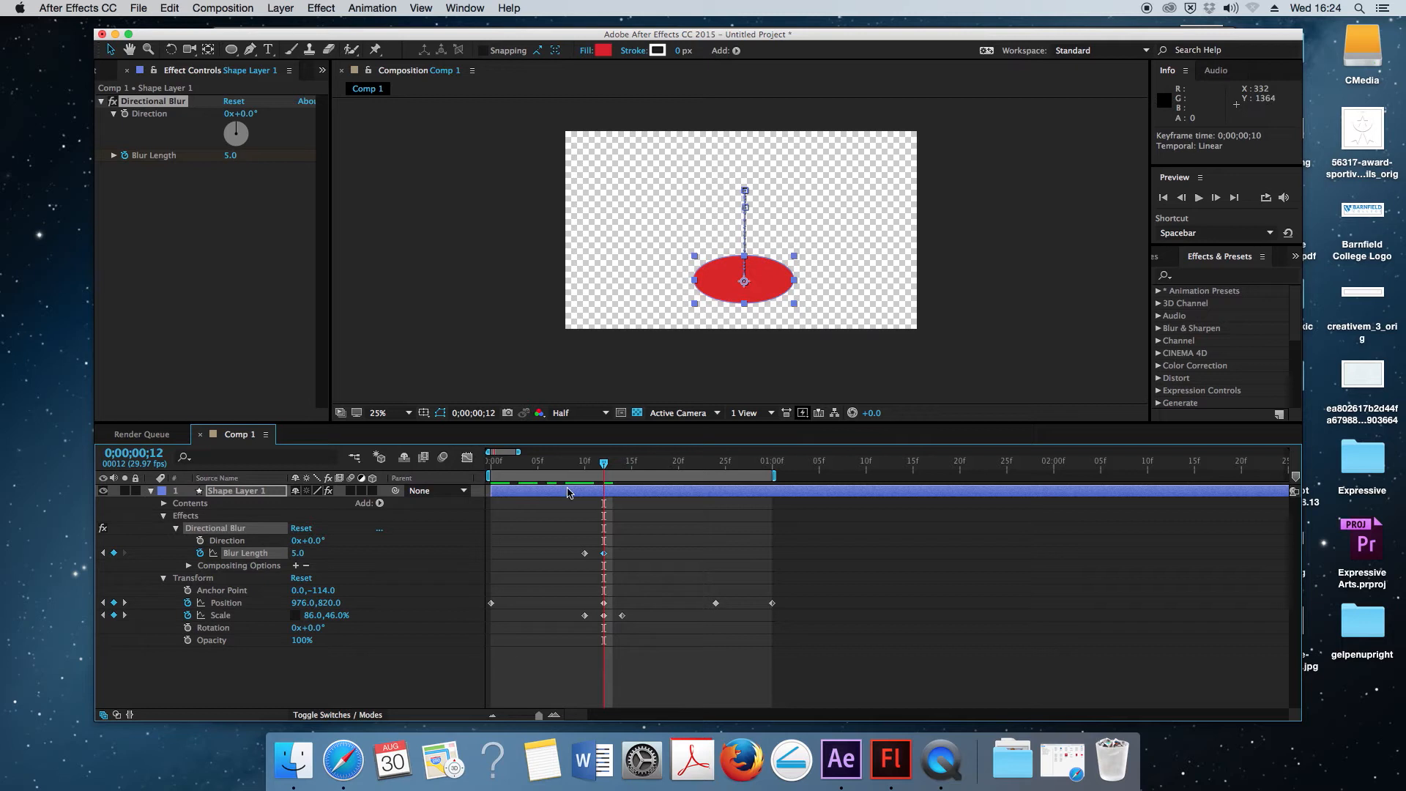
Copy the Blur Length keyframe from frame 10 and paste it at frame 14.
mouse_move(605, 464)
left_mouse_down()
mouse_move(523, 462)
mouse_move(622, 469)
left_mouse_up()
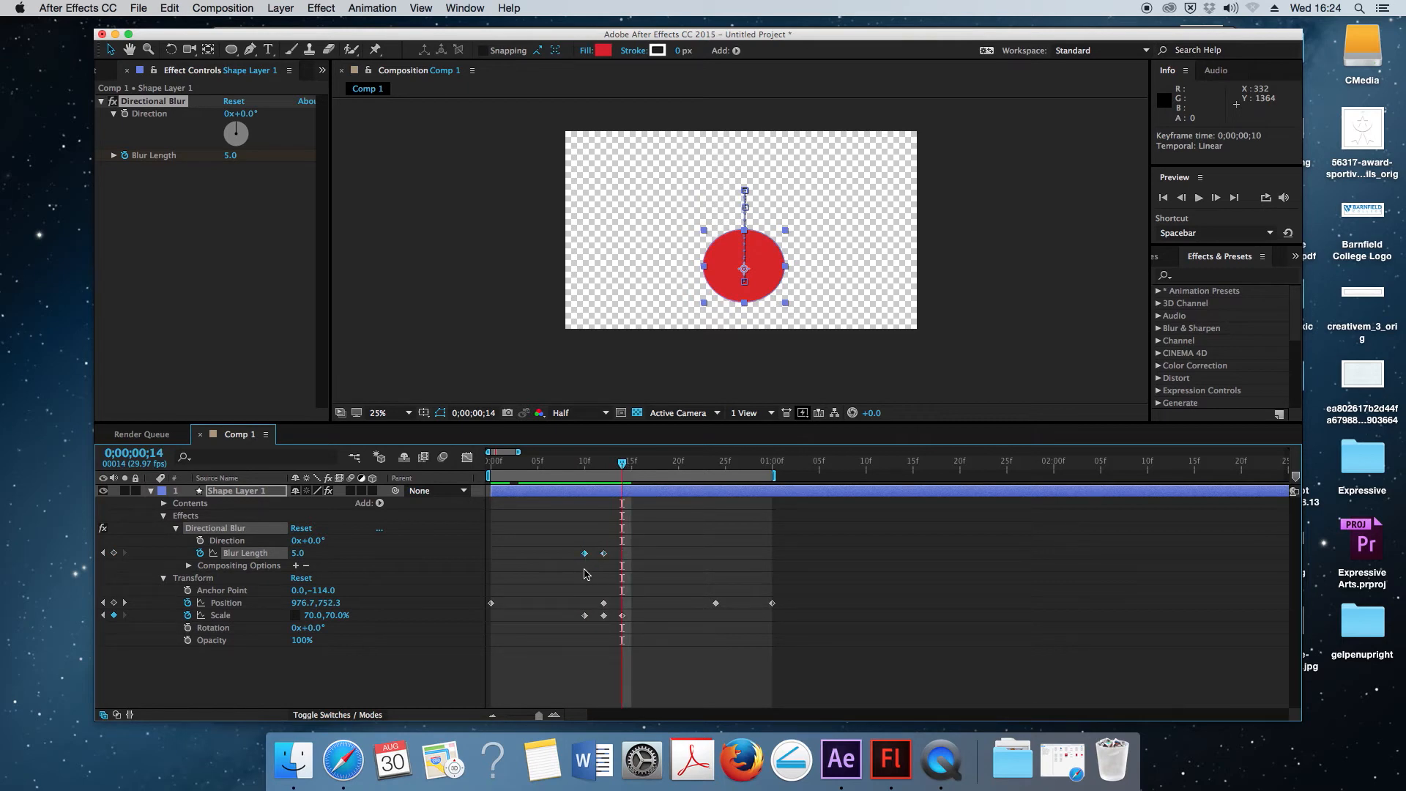
key("super+c")
key("super+v")
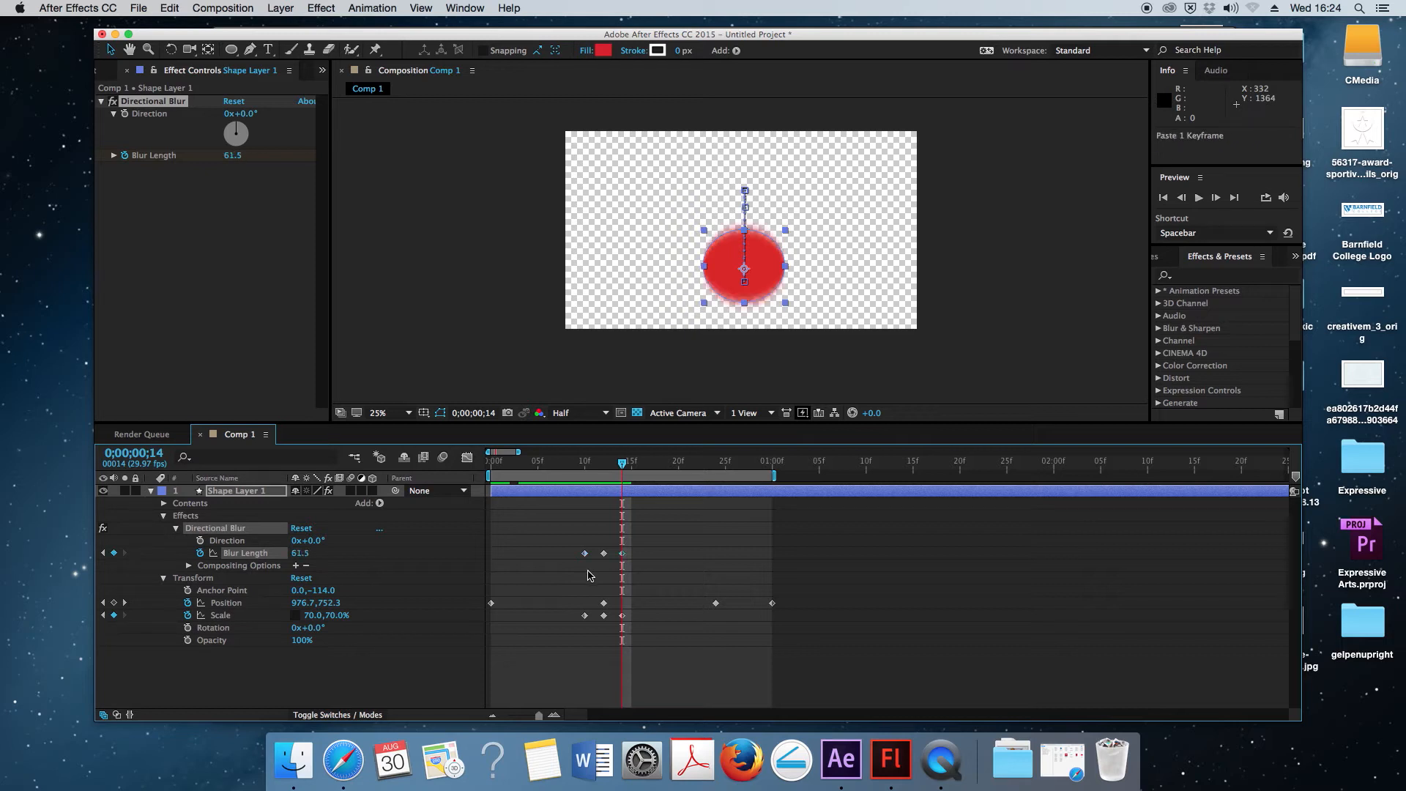
left_click(585, 554)
left_click_drag(624, 469, 659, 469)
key("super+v")
left_click(661, 554)
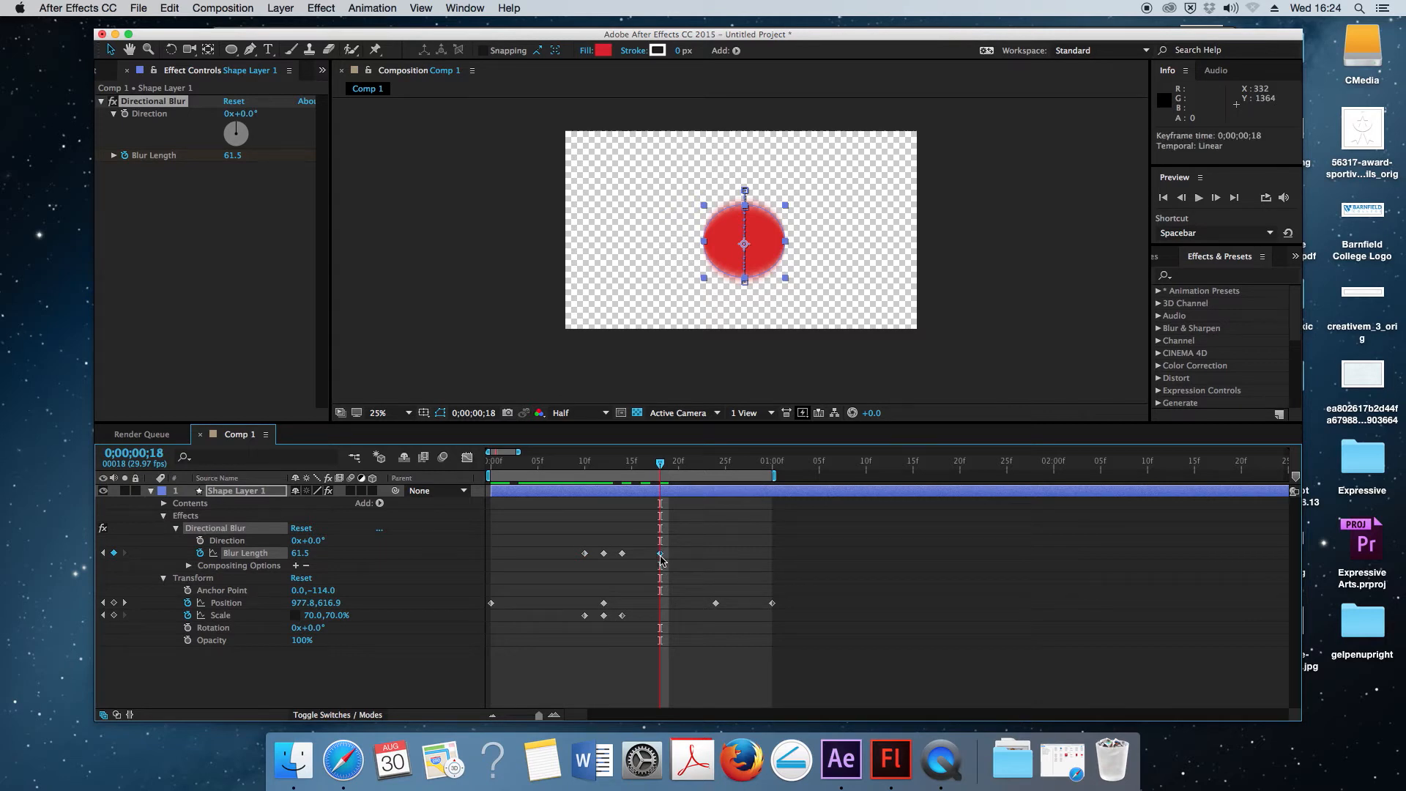
key("Delete")
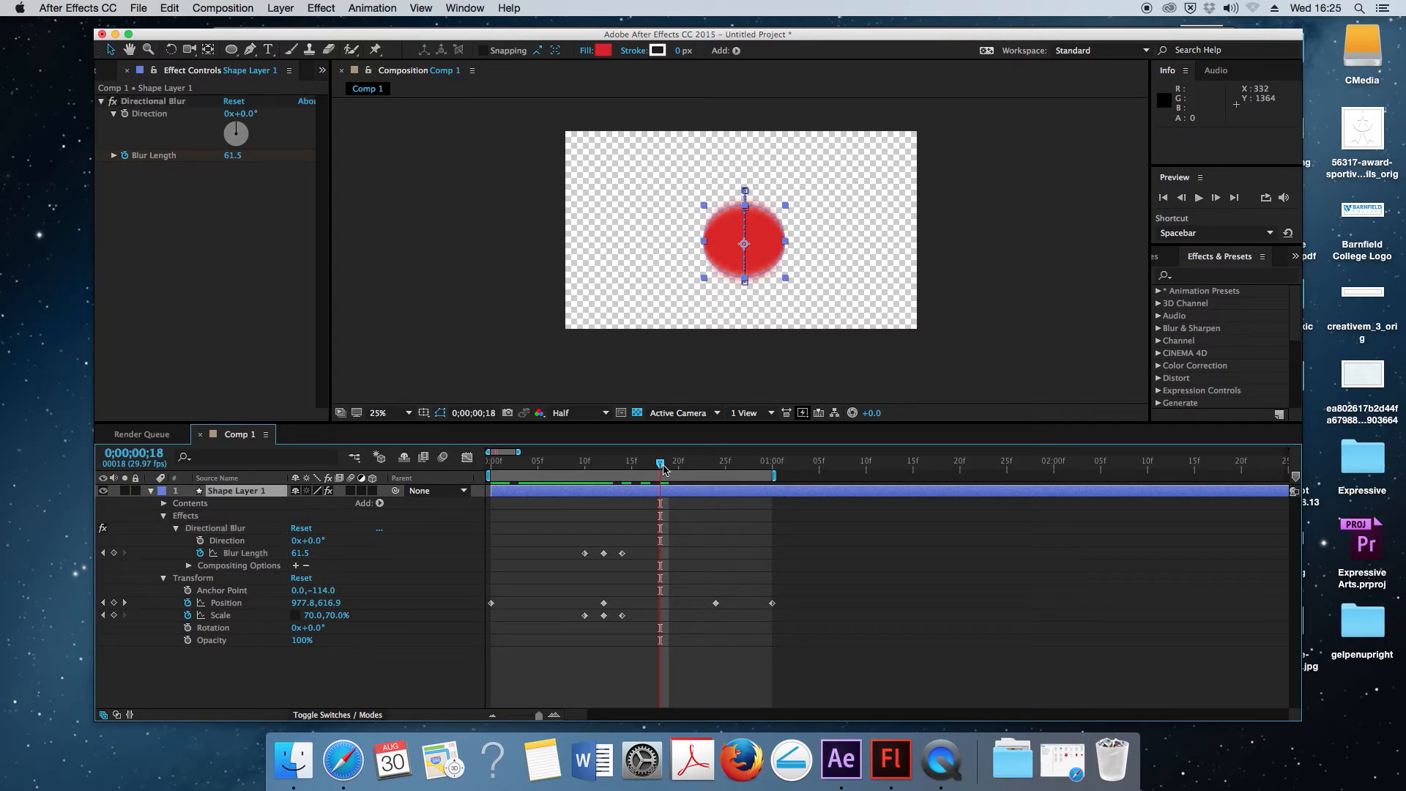
Scrub through the second half of the bounce and preview the animation with the keyframed blur.
left_click_drag(661, 469, 716, 473)
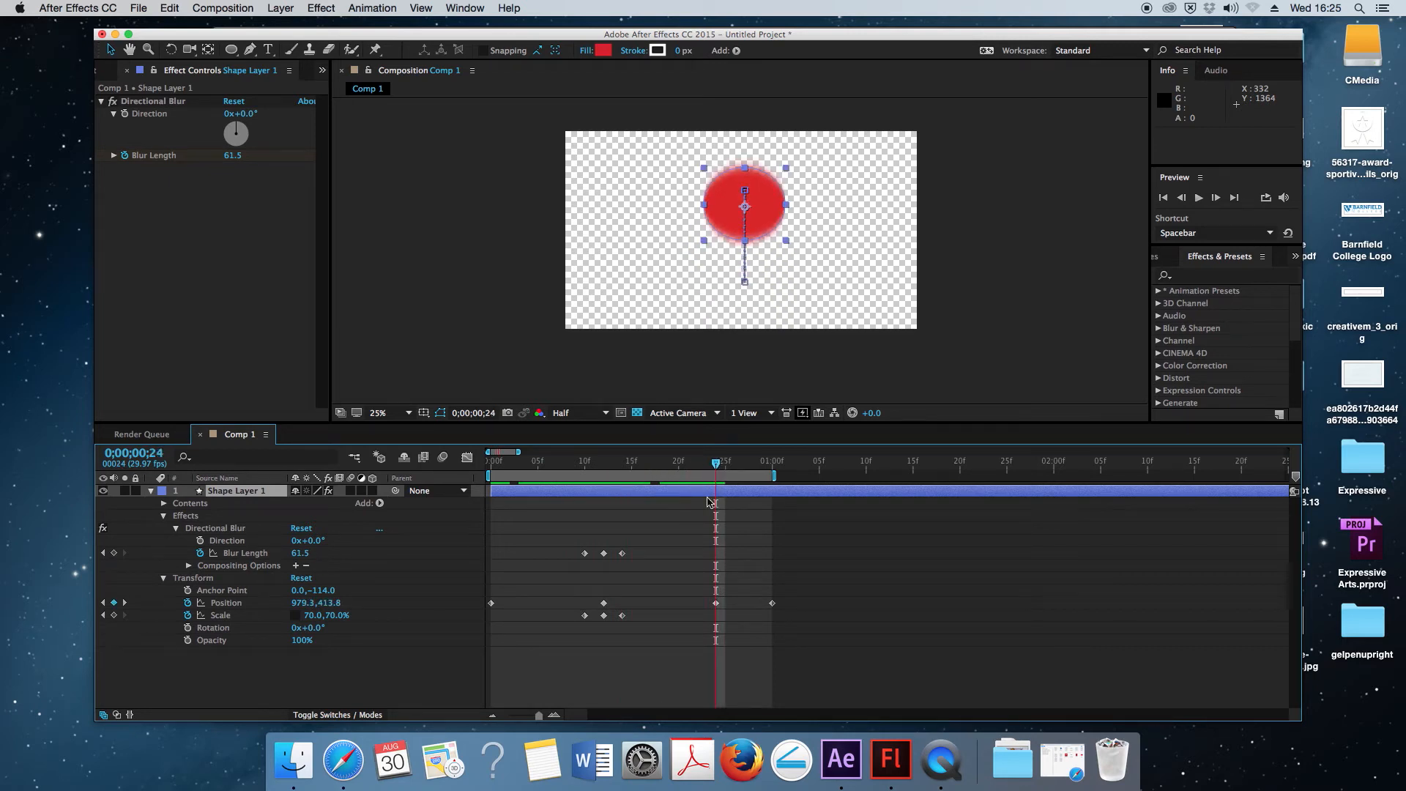
left_click_drag(719, 466, 556, 466)
key("space")
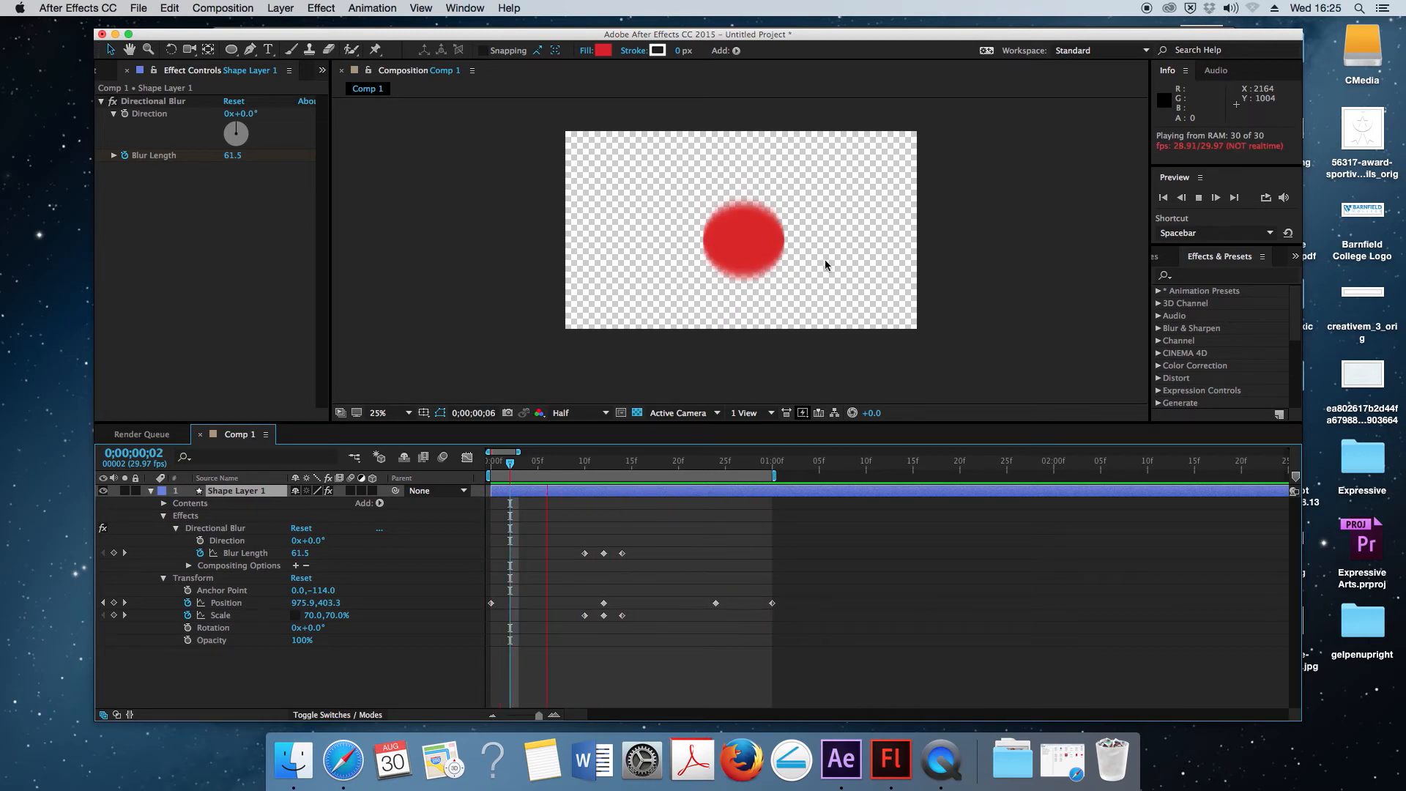
key("space")
Spread the outer Blur Length keyframes to frames 8 and 16 and preview the bounce.
left_click_drag(584, 553, 641, 557)
key("space")
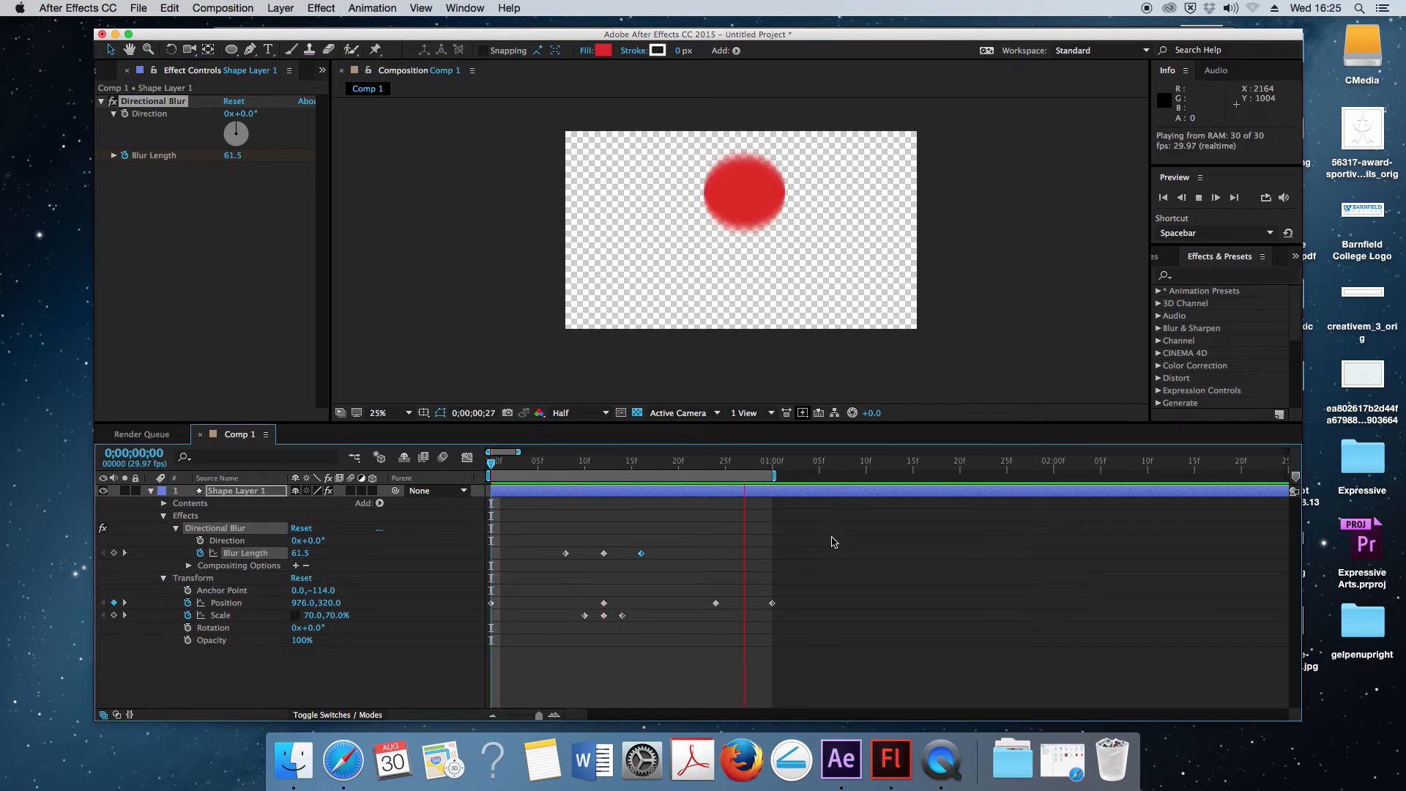
key("space")
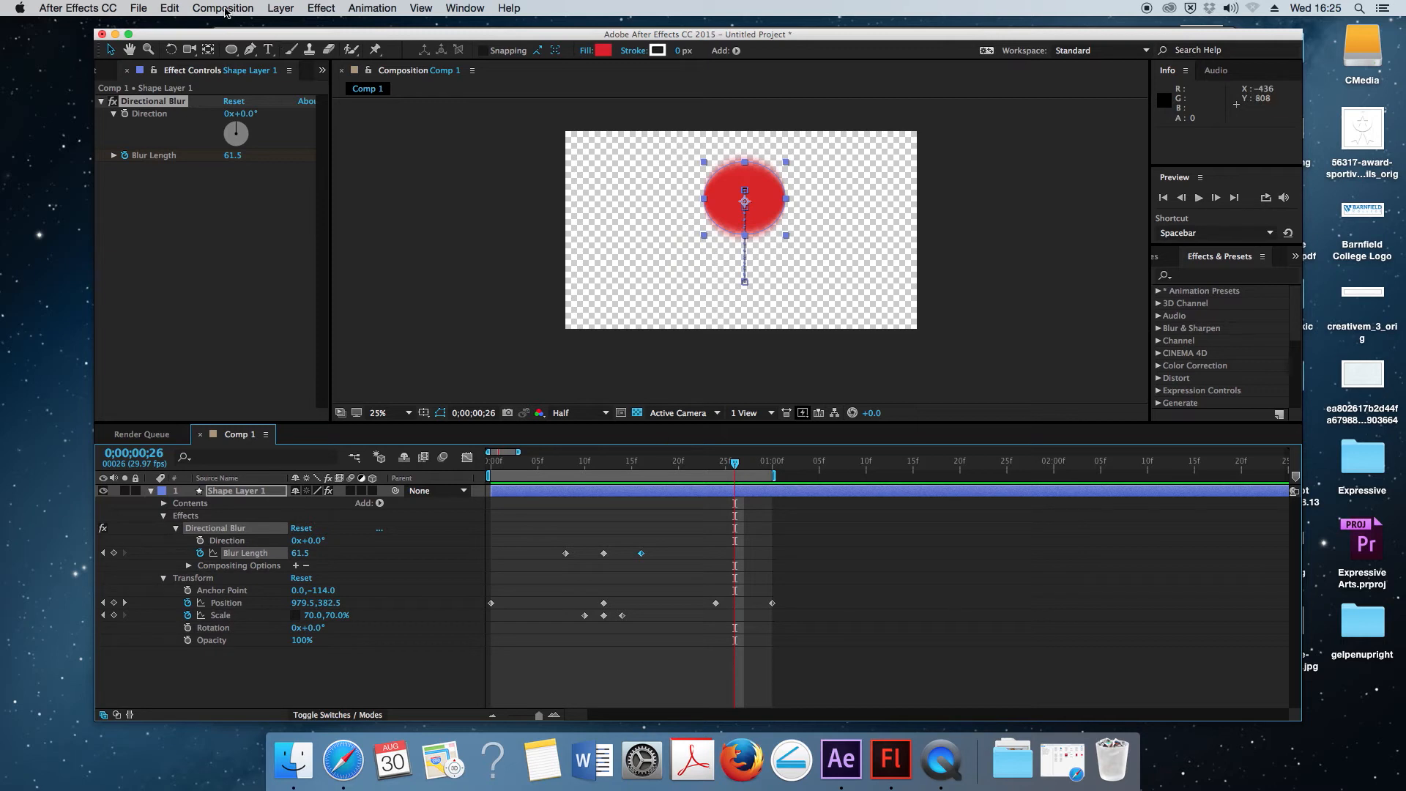
Render Comp 1 through the Render Queue as a QuickTime movie named Bounce sample on the Desktop.
left_click(225, 9)
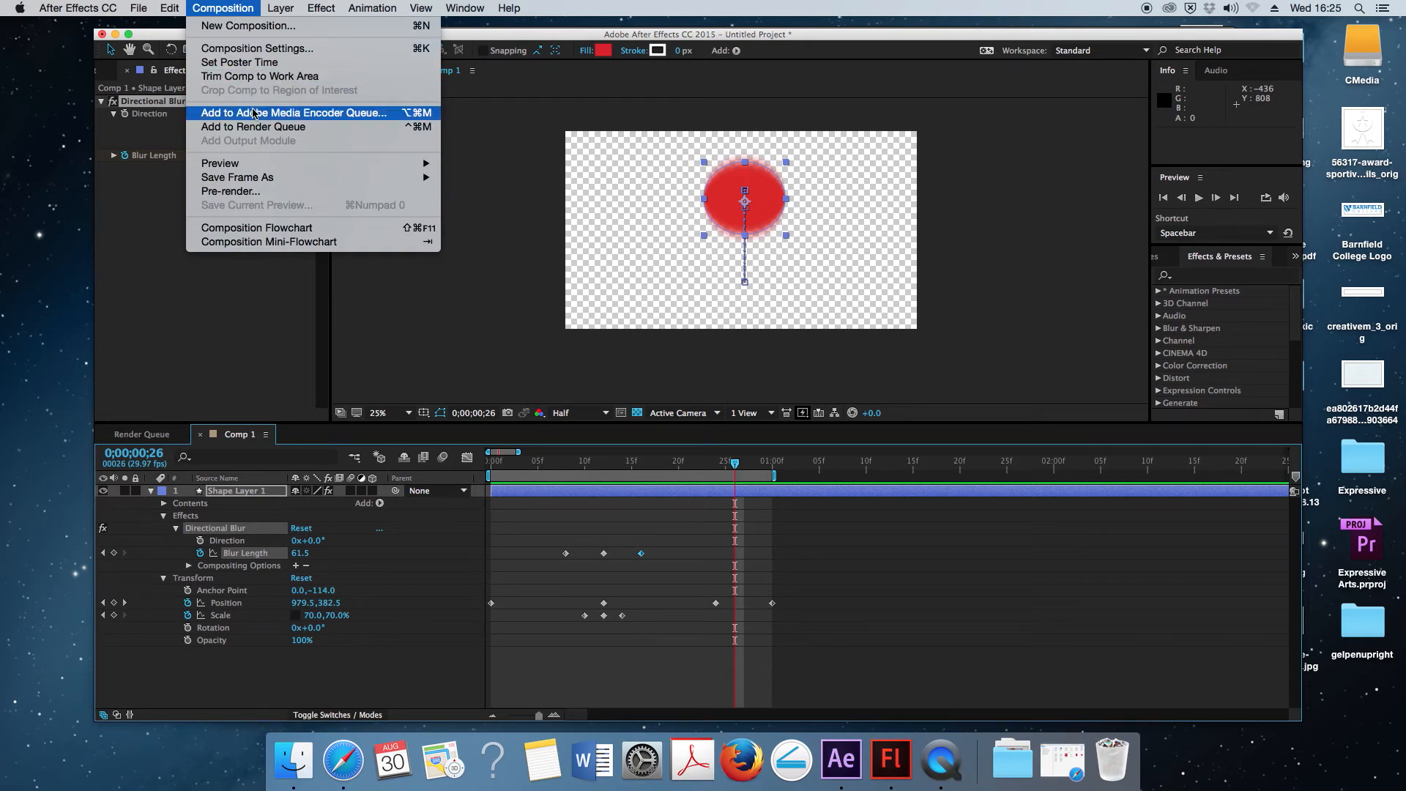
left_click(245, 127)
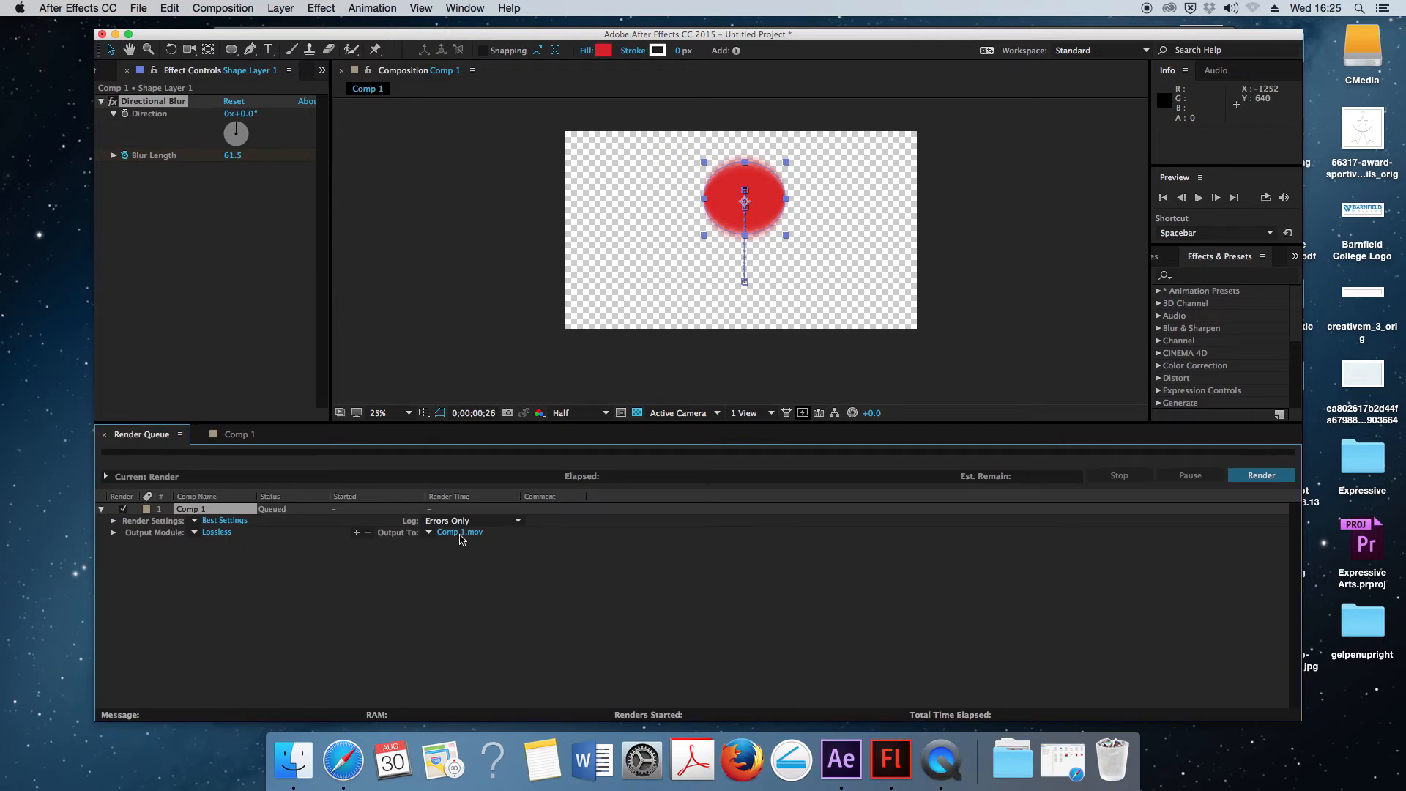
left_click(453, 533)
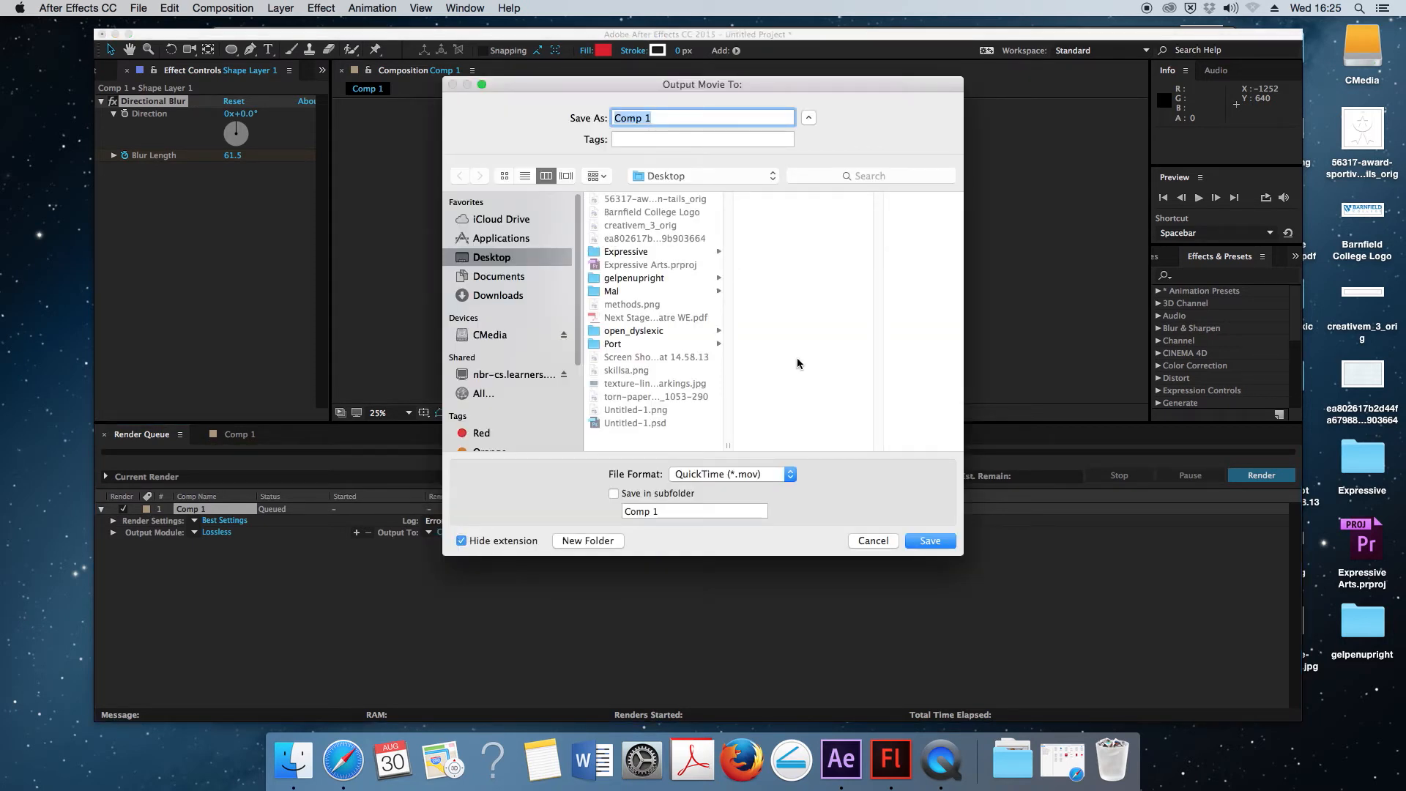
key("BackSpace")
type("Bounce sample")
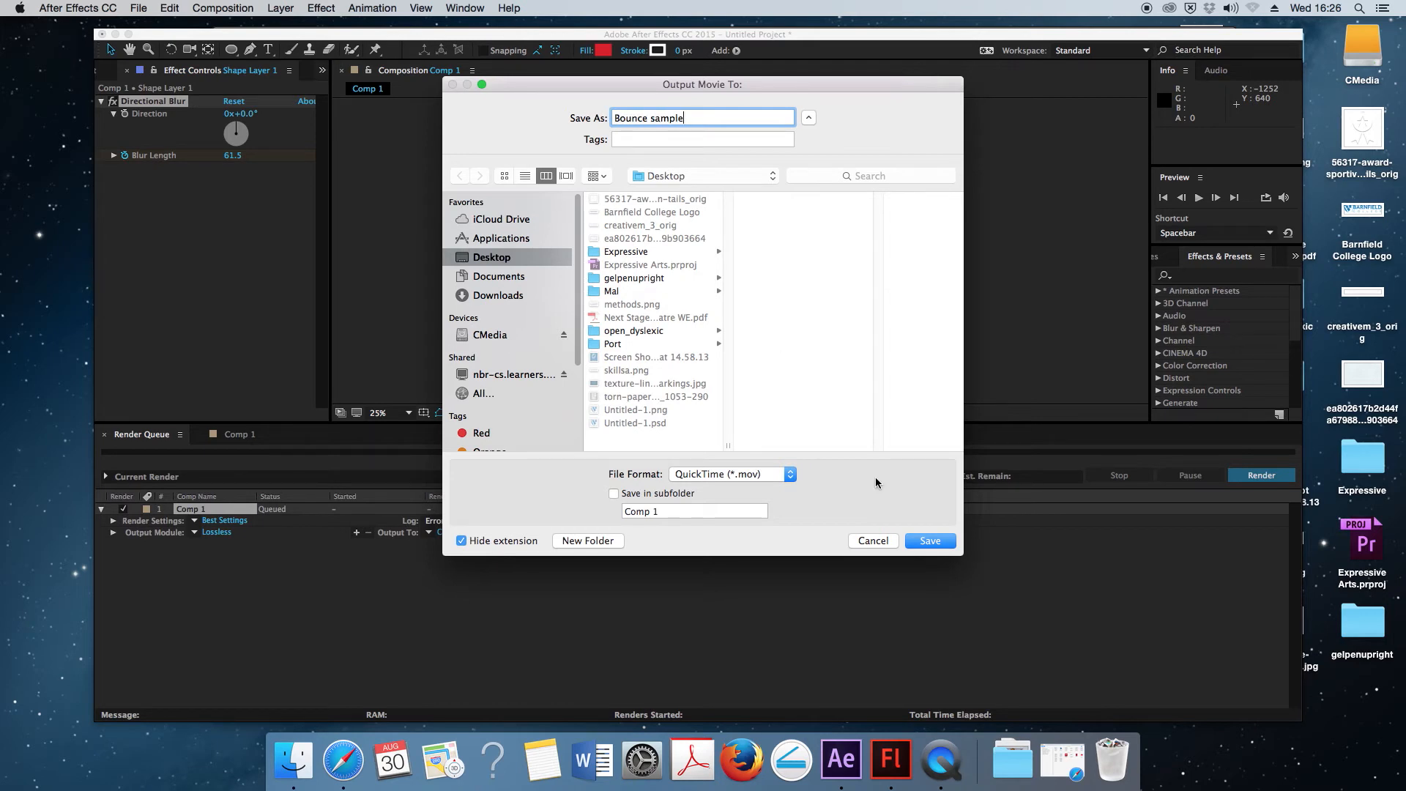
left_click(929, 540)
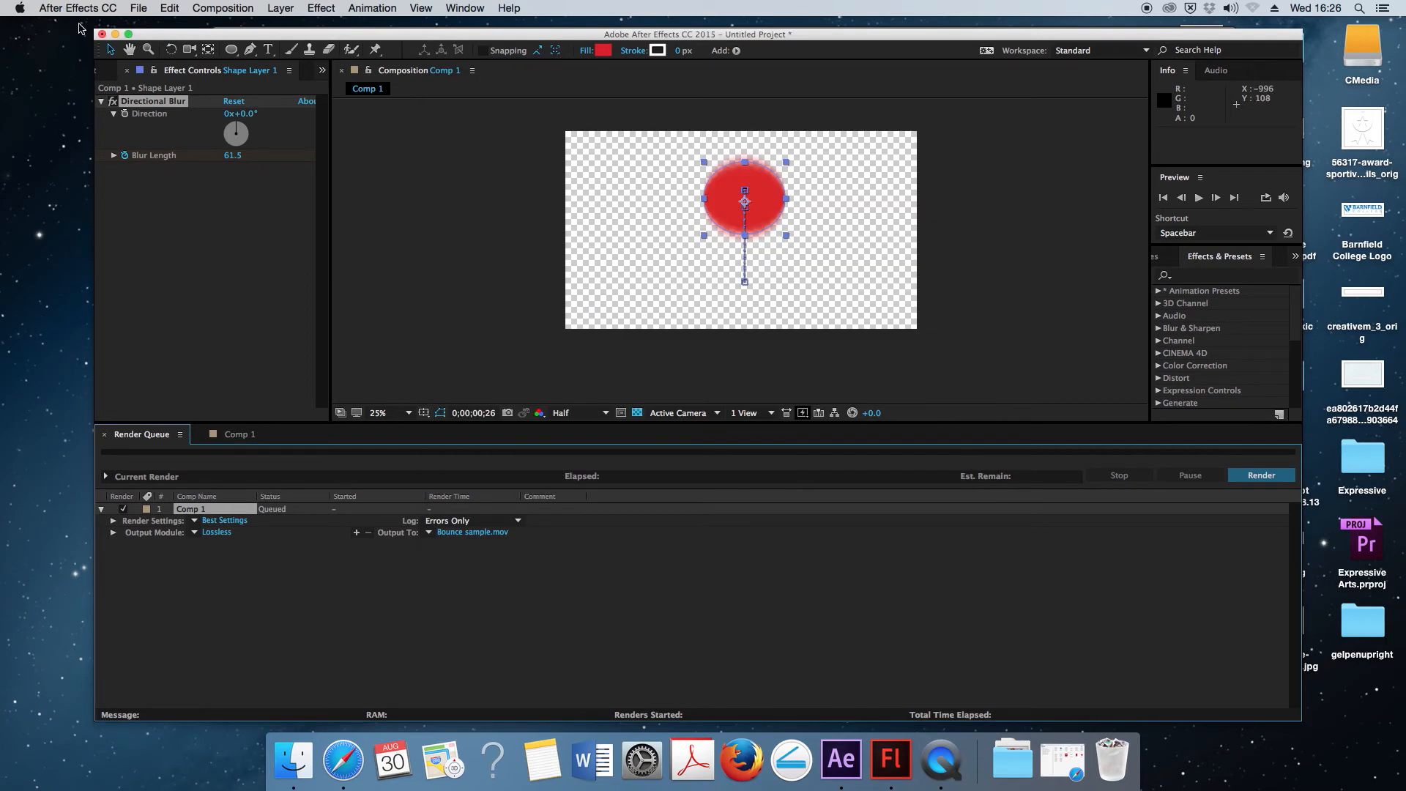
left_click(1242, 472)
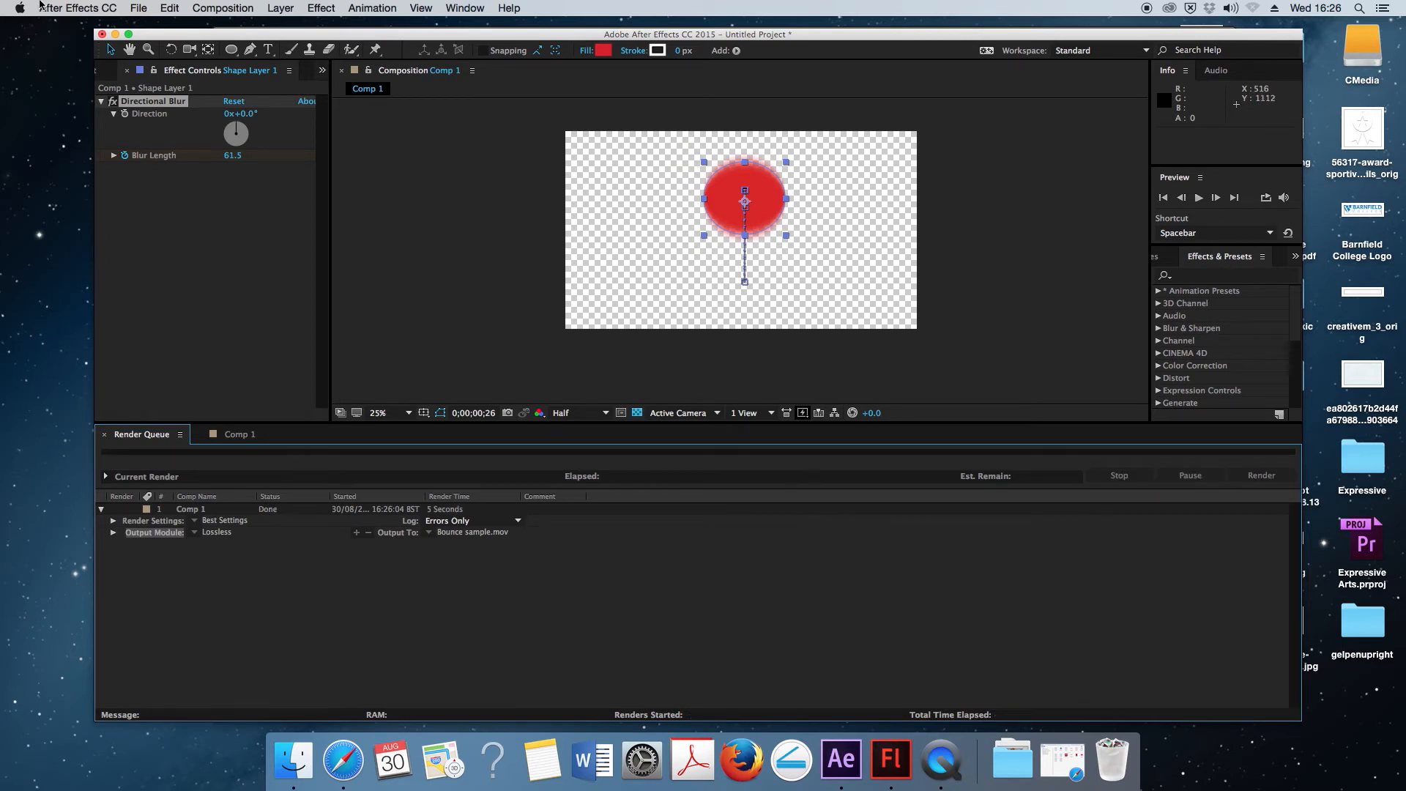
Minimize the After Effects and Flash windows and play Bounce sample.mov from the Desktop in QuickTime Player.
left_click(115, 33)
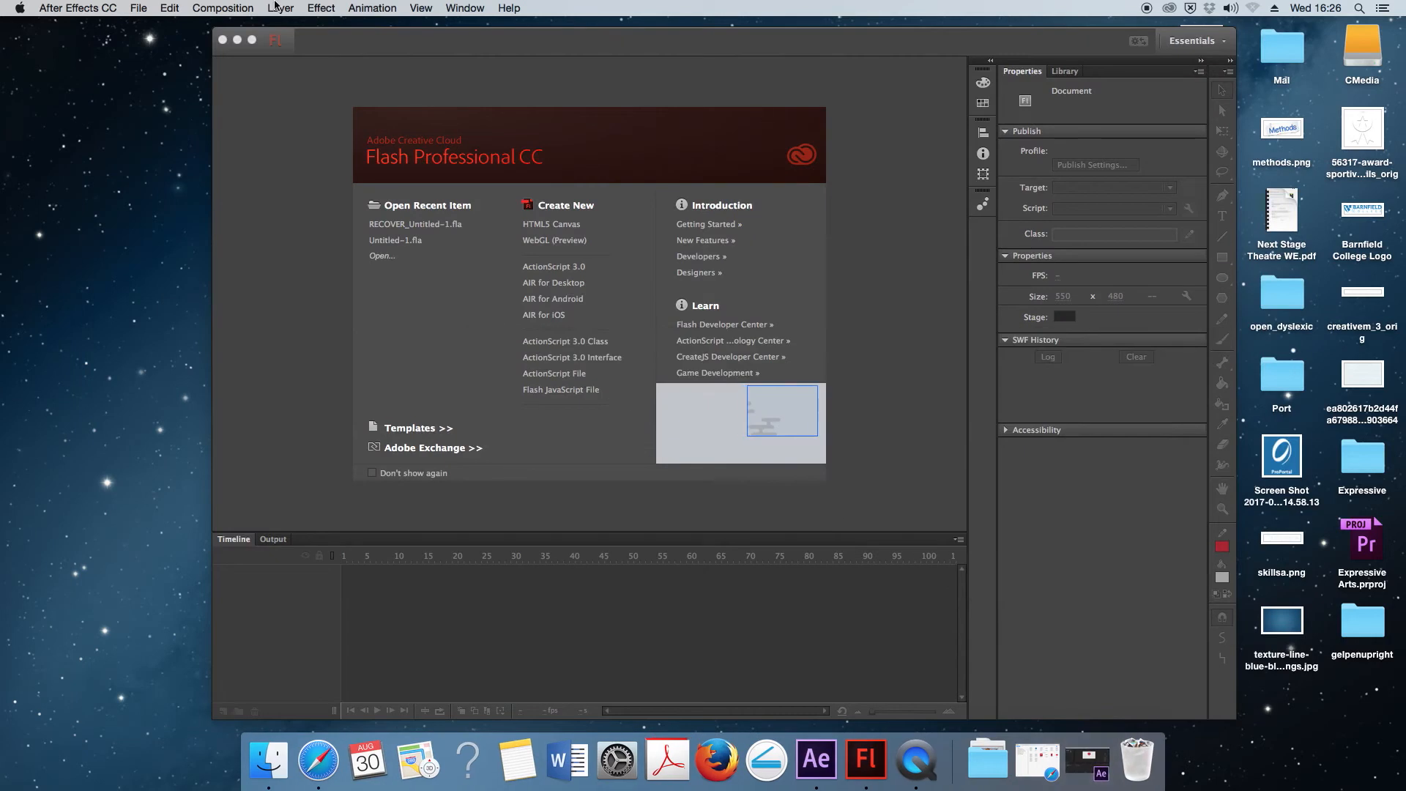
left_click(237, 40)
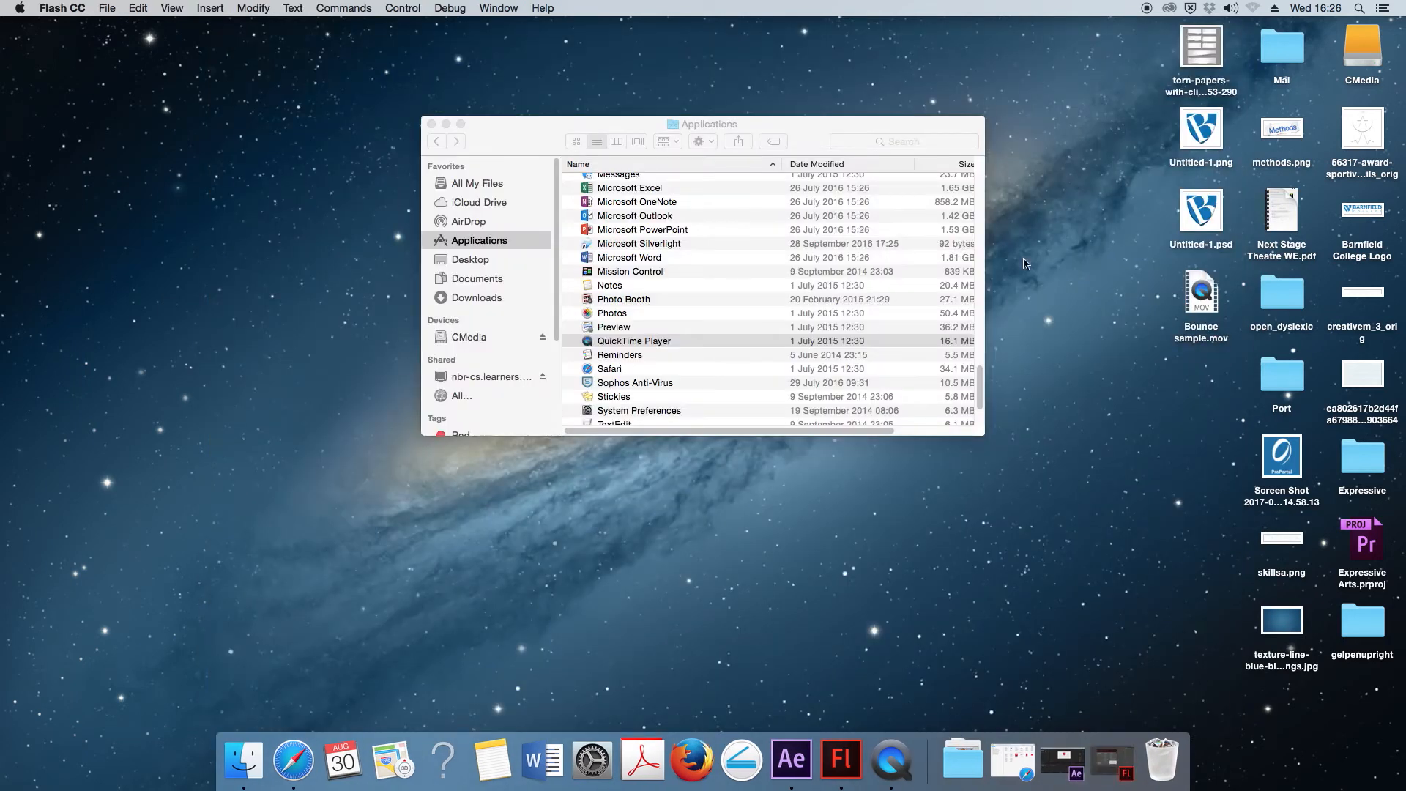
left_click(1204, 291)
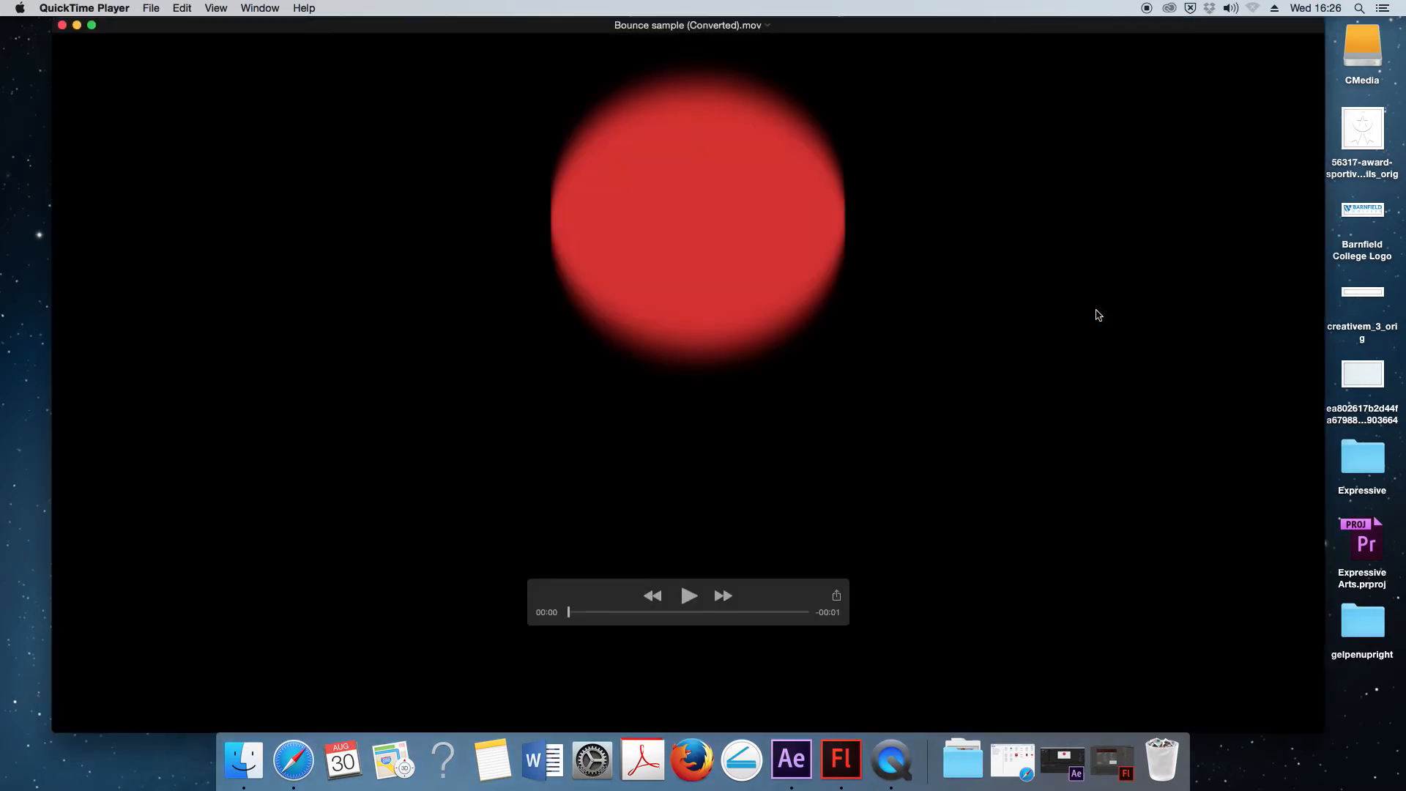
left_click(688, 596)
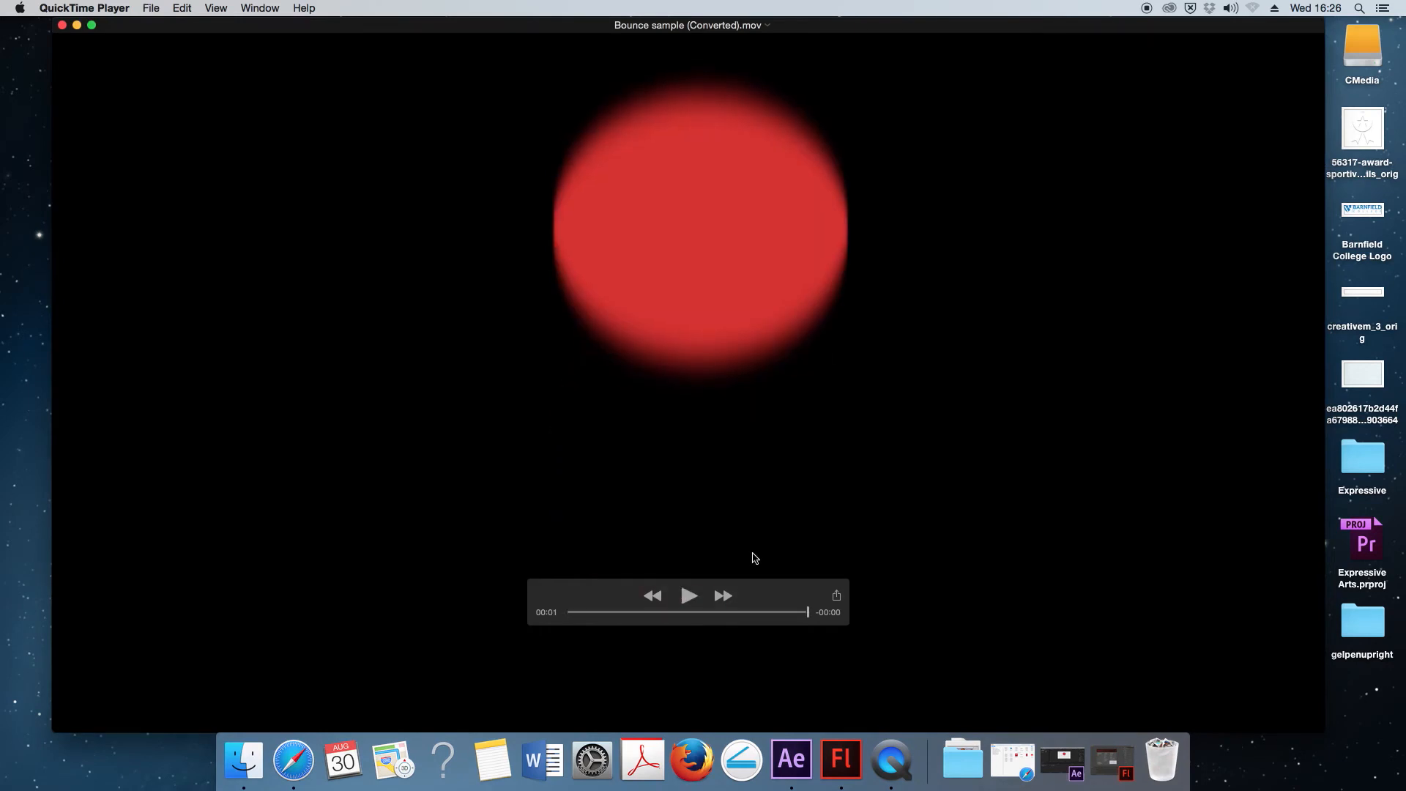
left_click(691, 596)
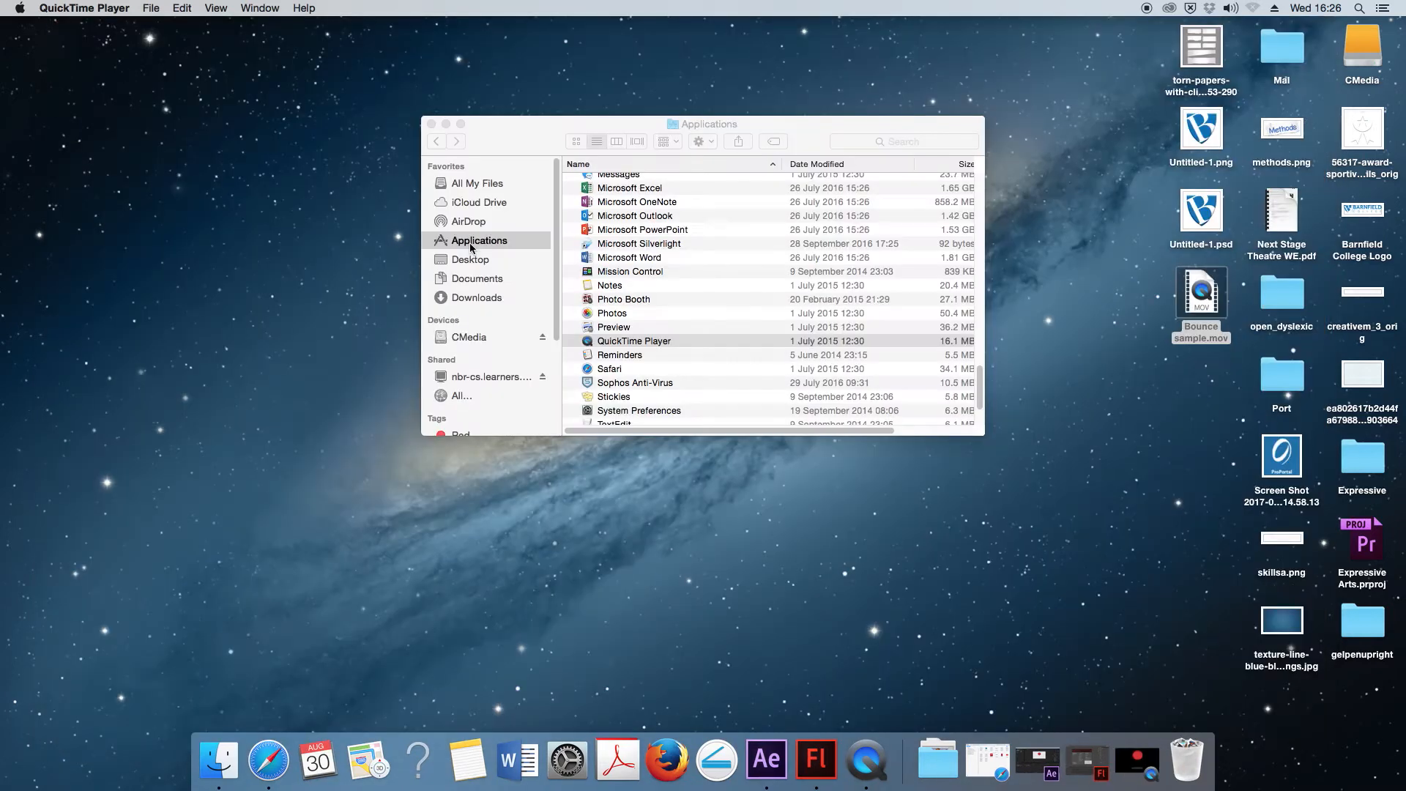
Switch to Flash Professional CC and create a new ActionScript 3.0 document.
left_click_drag(799, 124, 710, 85)
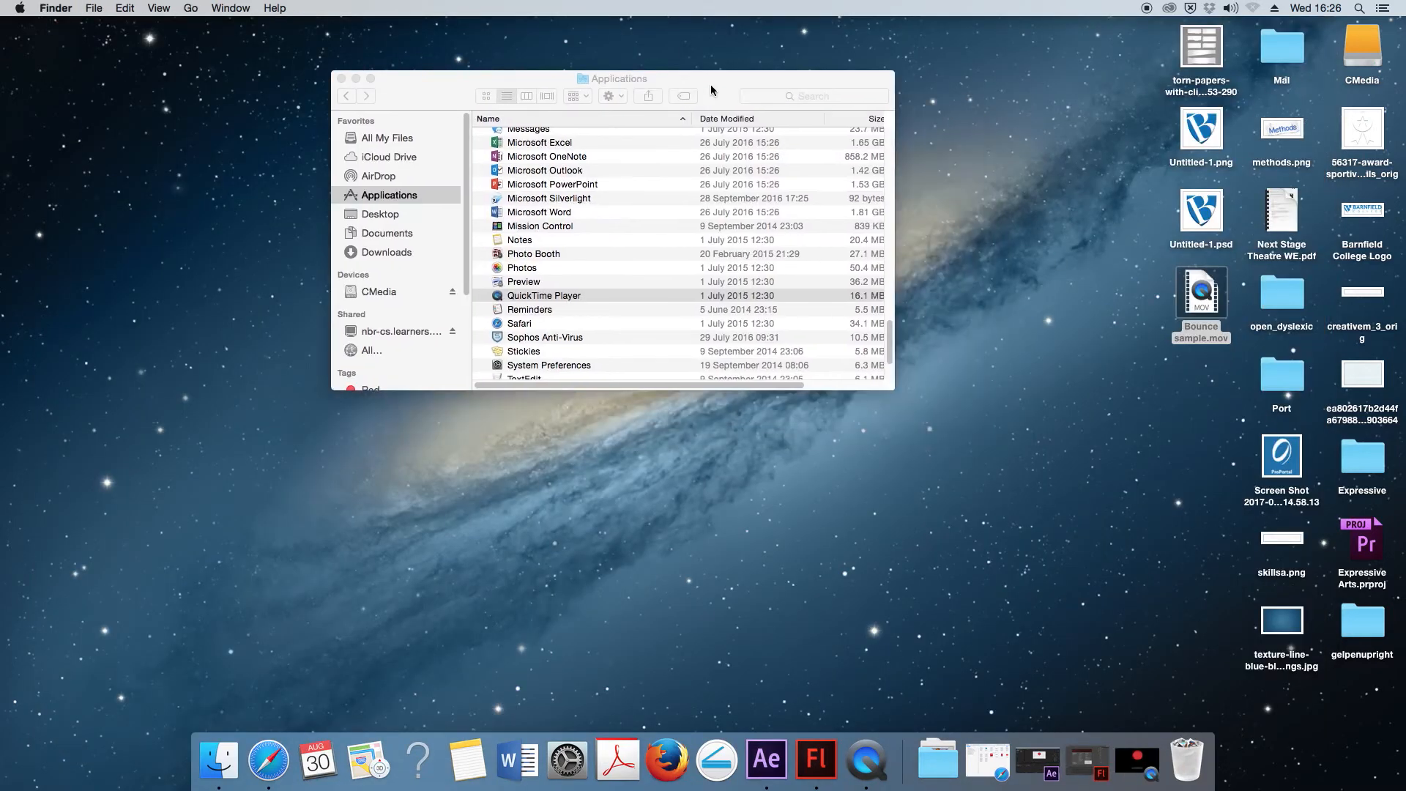
left_click(1091, 774)
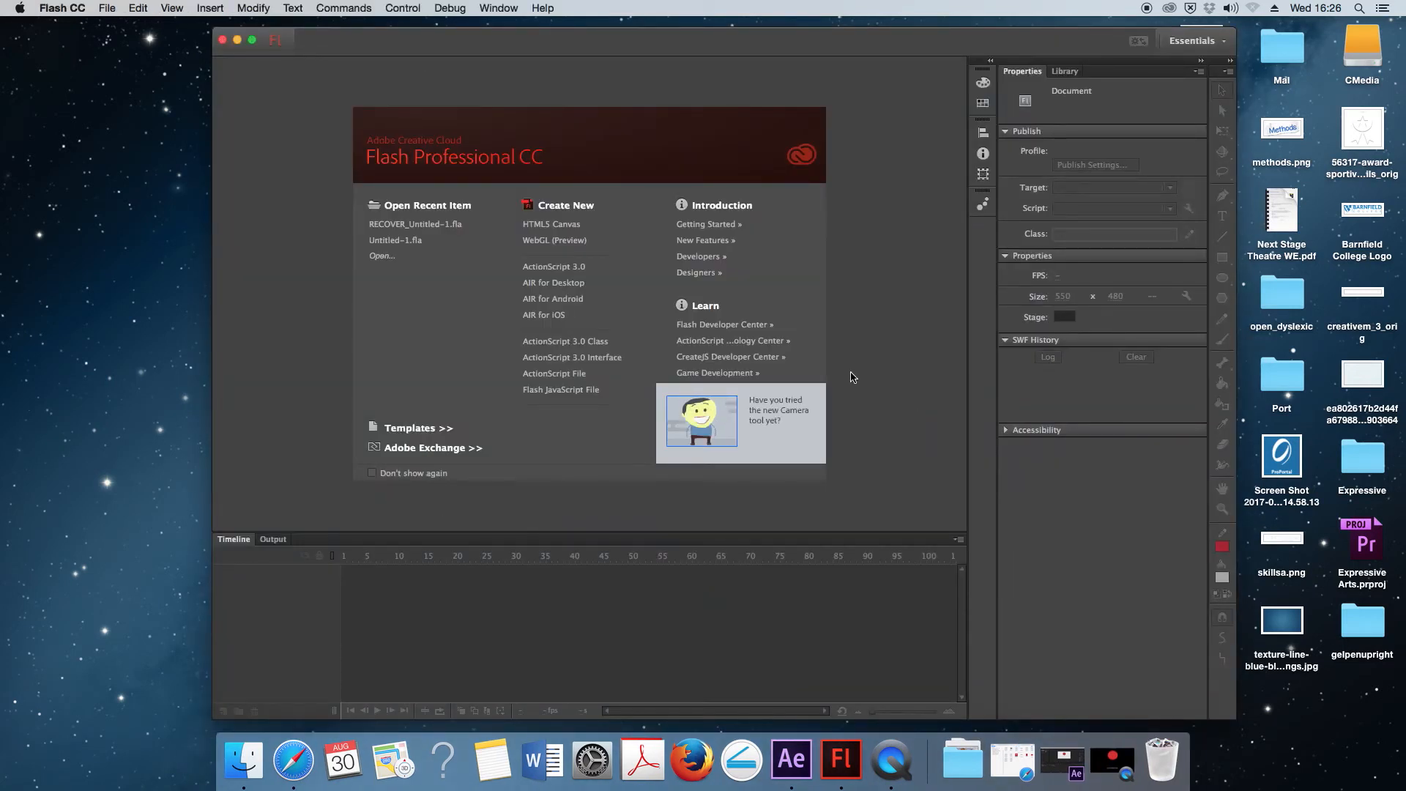
left_click(557, 270)
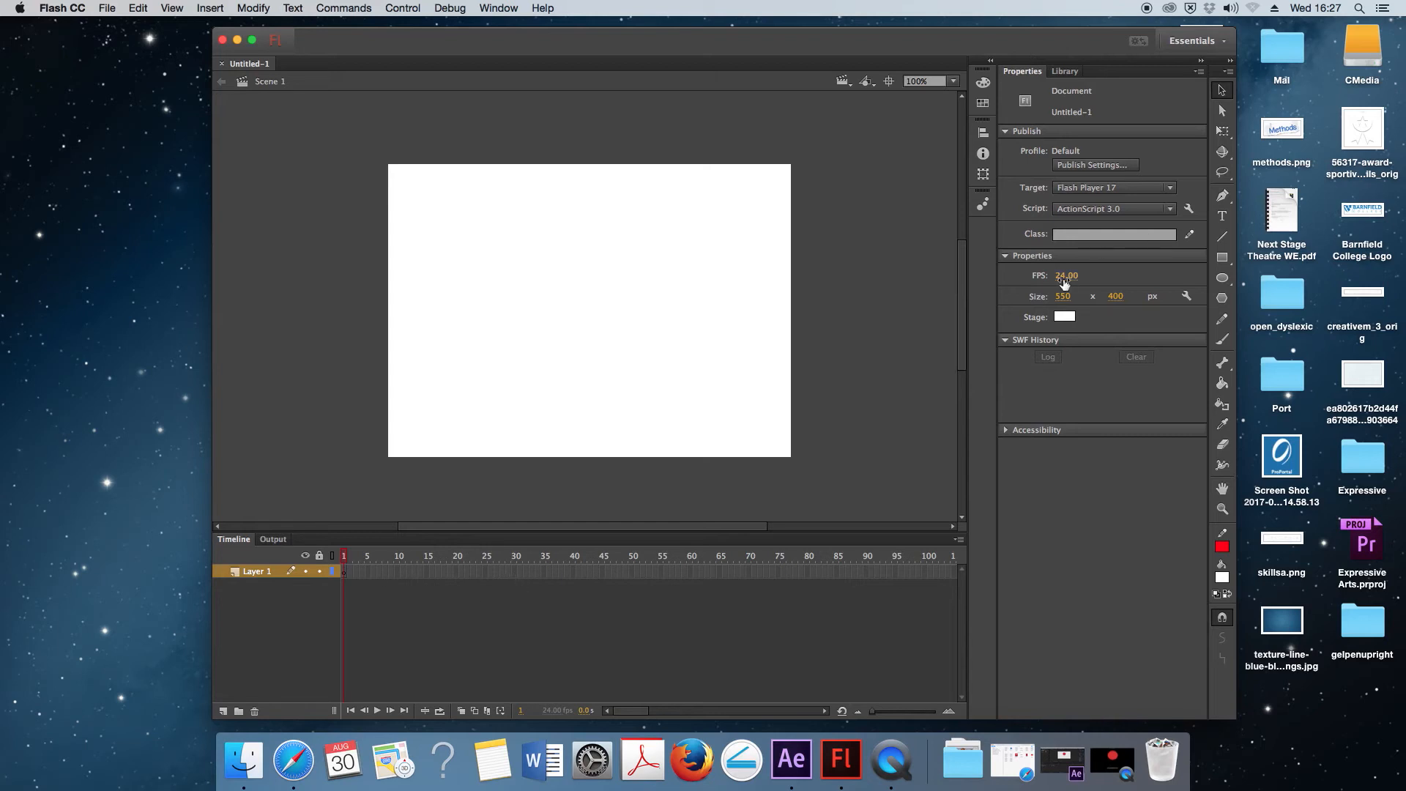
Extend Layer 1 by inserting a frame at frame 24 and return the playhead to frame 1.
right_click(477, 571)
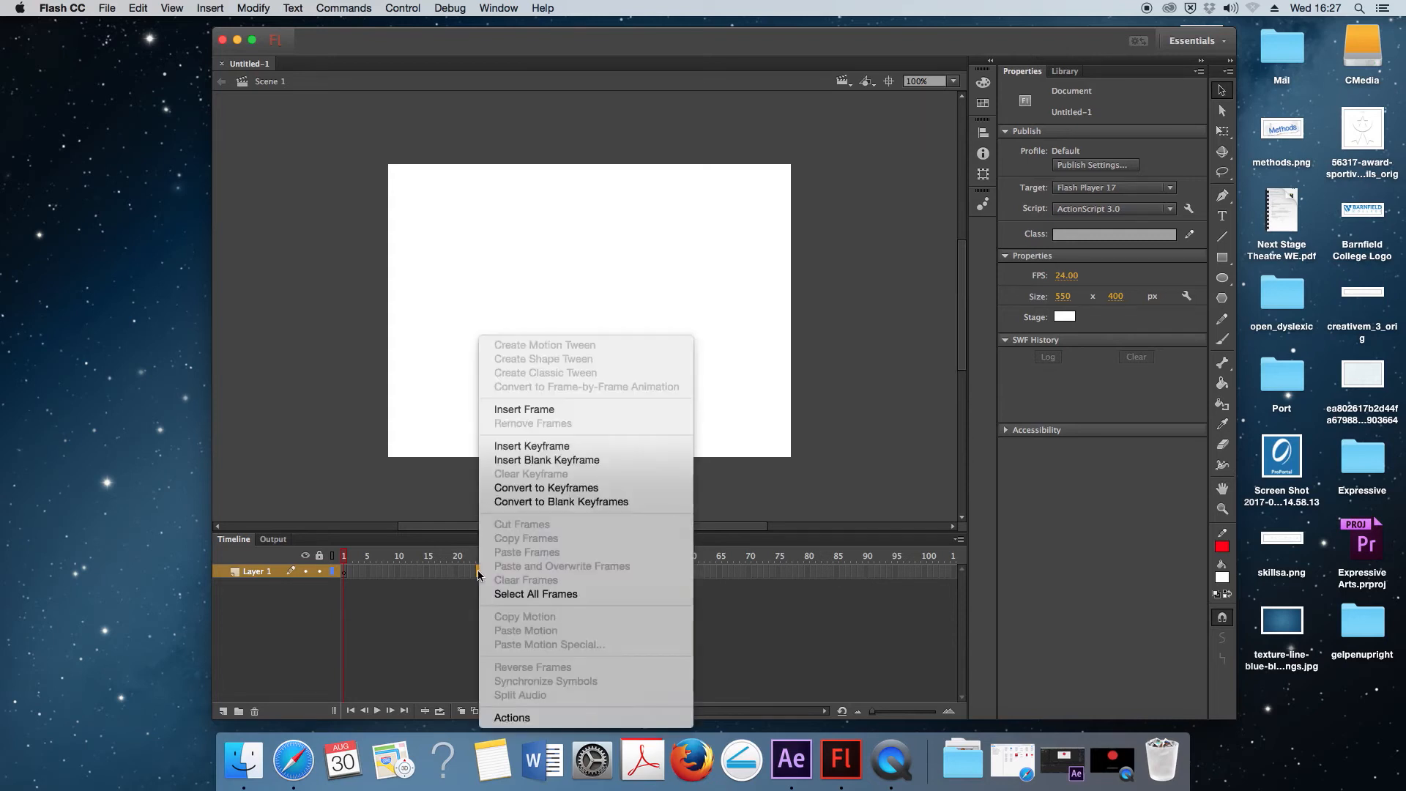
left_click(546, 410)
left_click(342, 556)
mouse_move(341, 556)
left_mouse_down()
mouse_move(487, 559)
mouse_move(336, 560)
left_mouse_up()
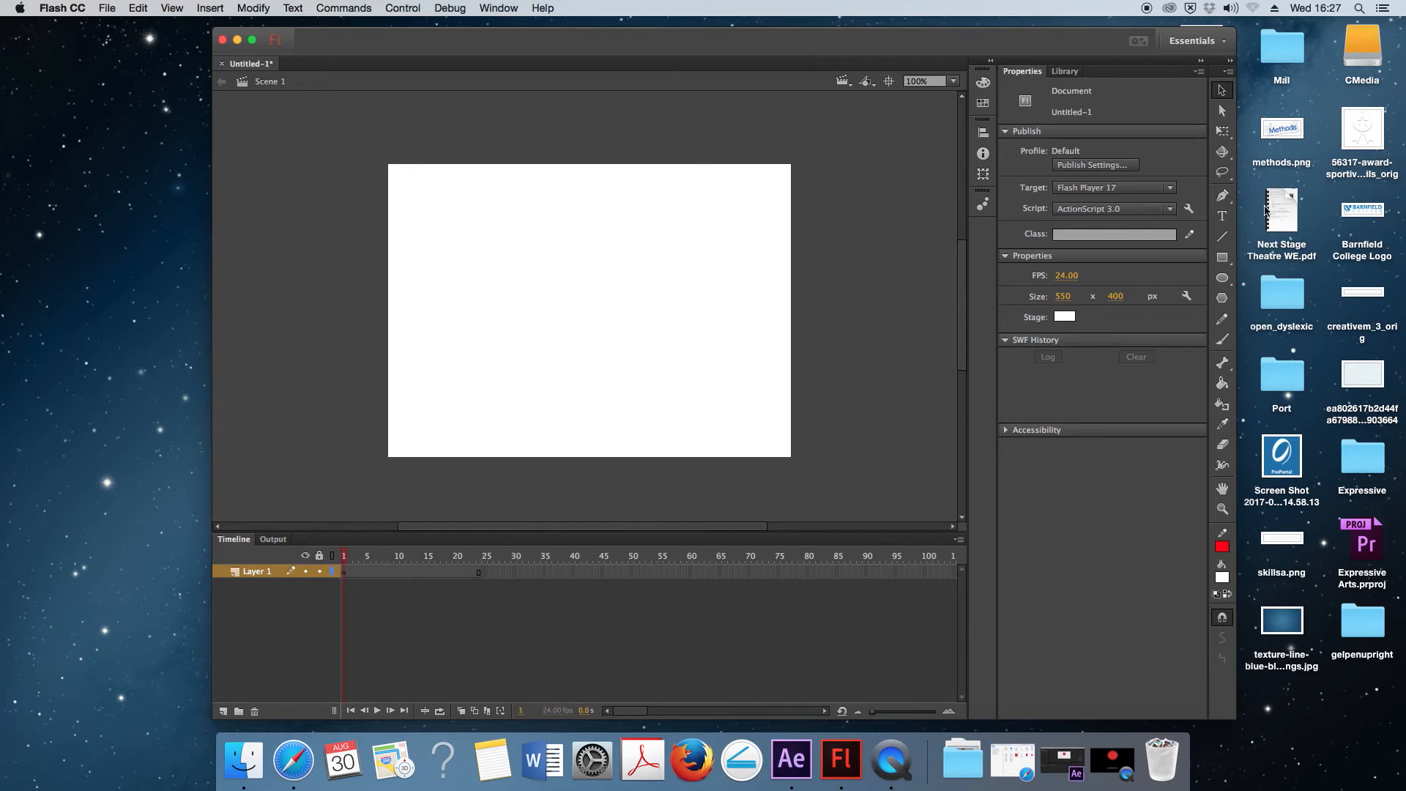
Draw a circle with the Oval Tool in the upper middle of the stage.
left_click(1226, 285)
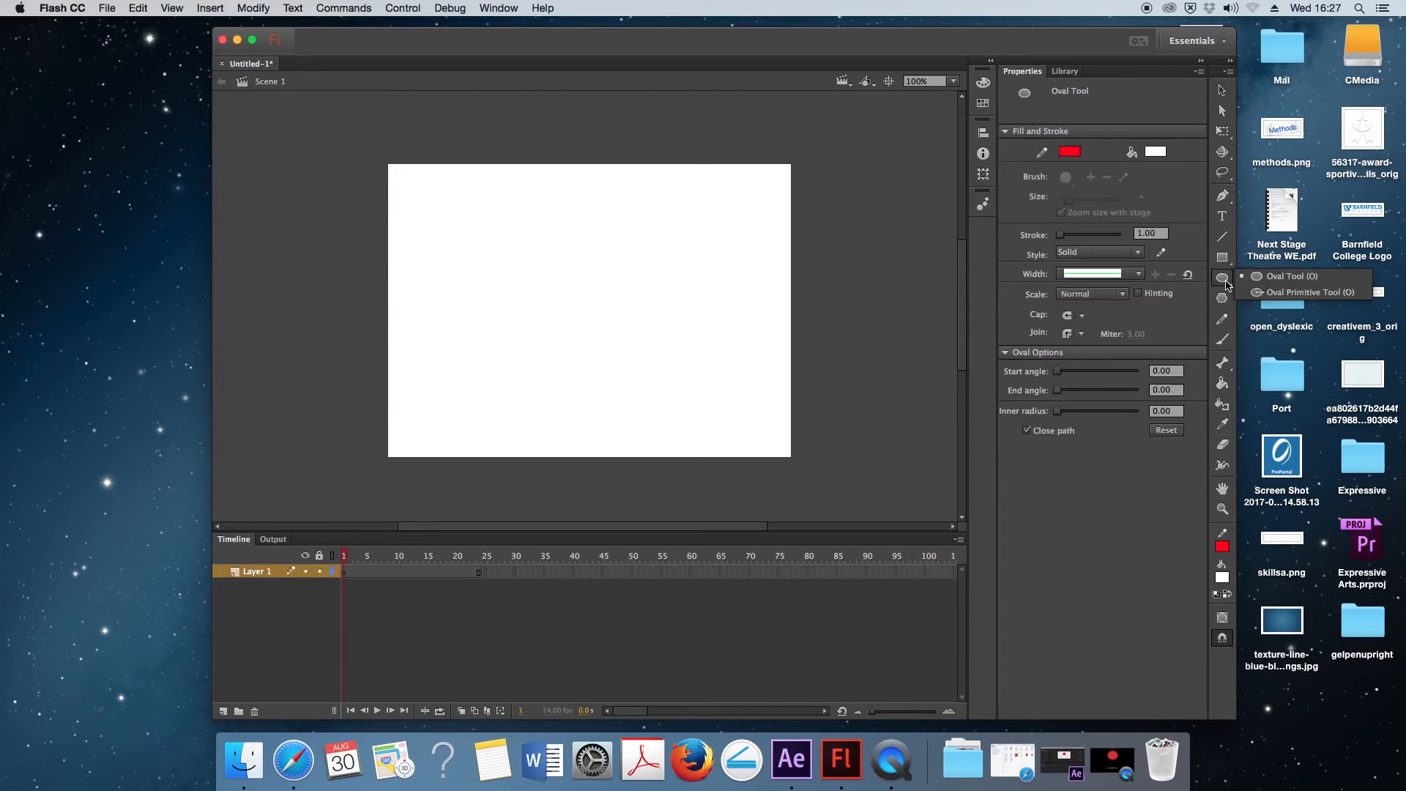
left_click(1289, 278)
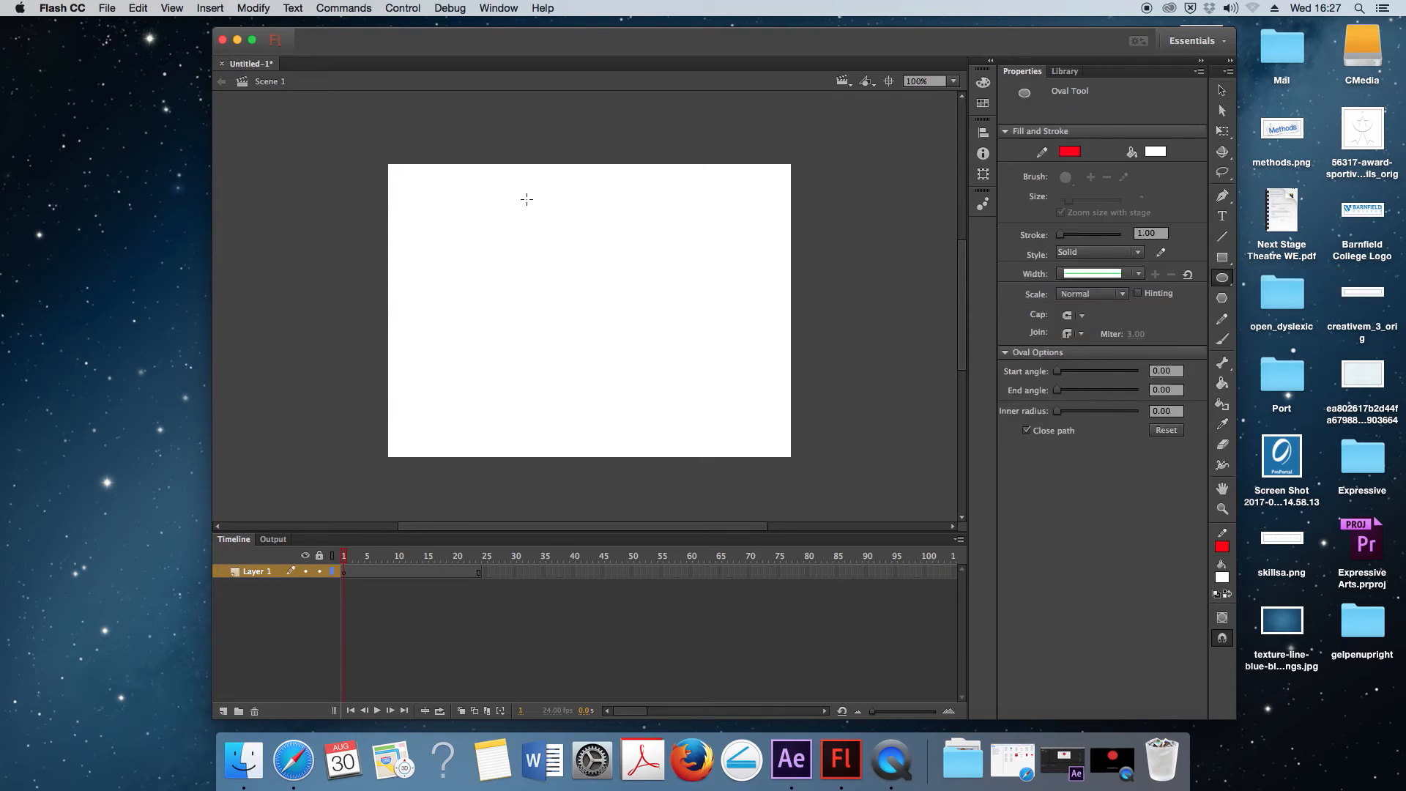
left_click_drag(514, 198, 653, 337)
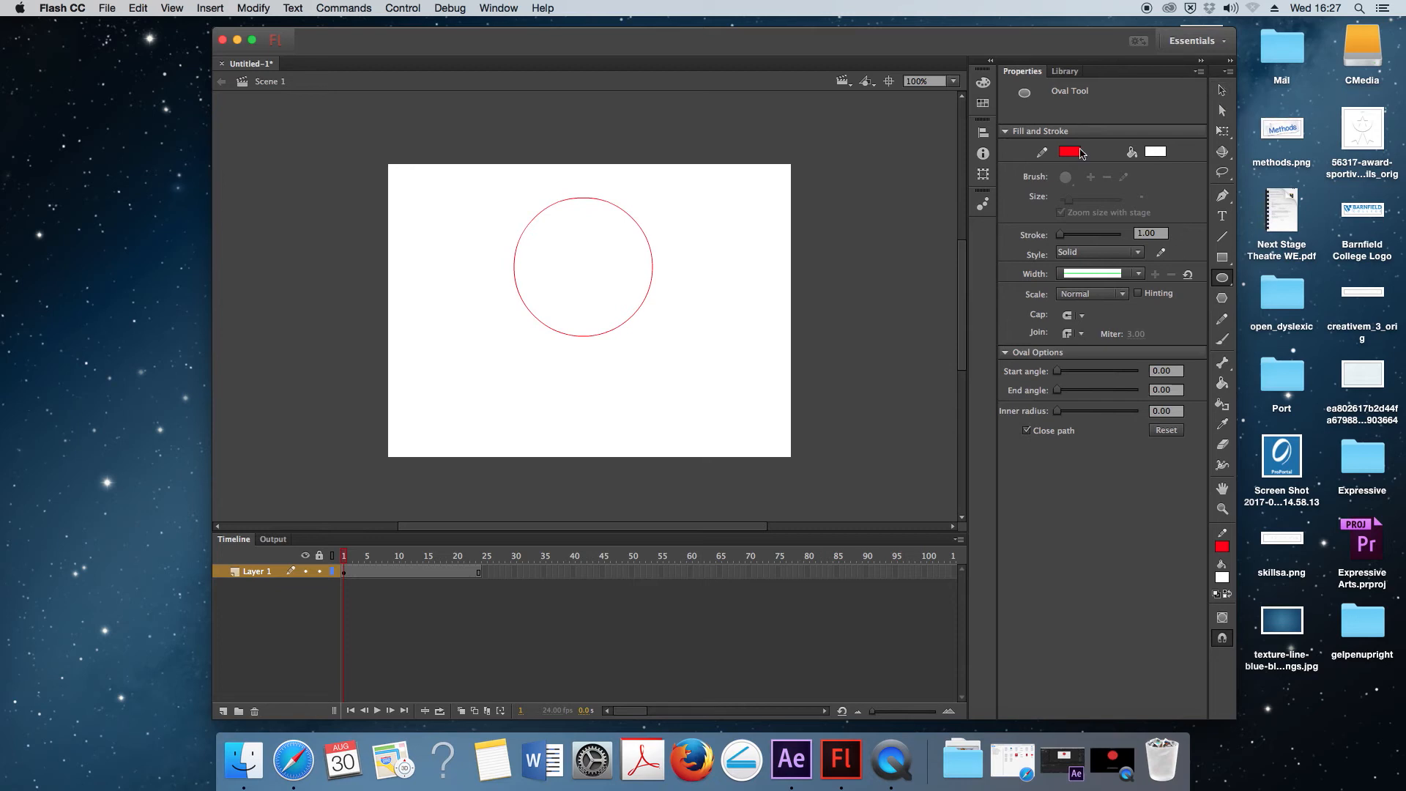
Undo the outlined circle drawn on the stage after checking it along the timeline.
left_click_drag(363, 555, 398, 558)
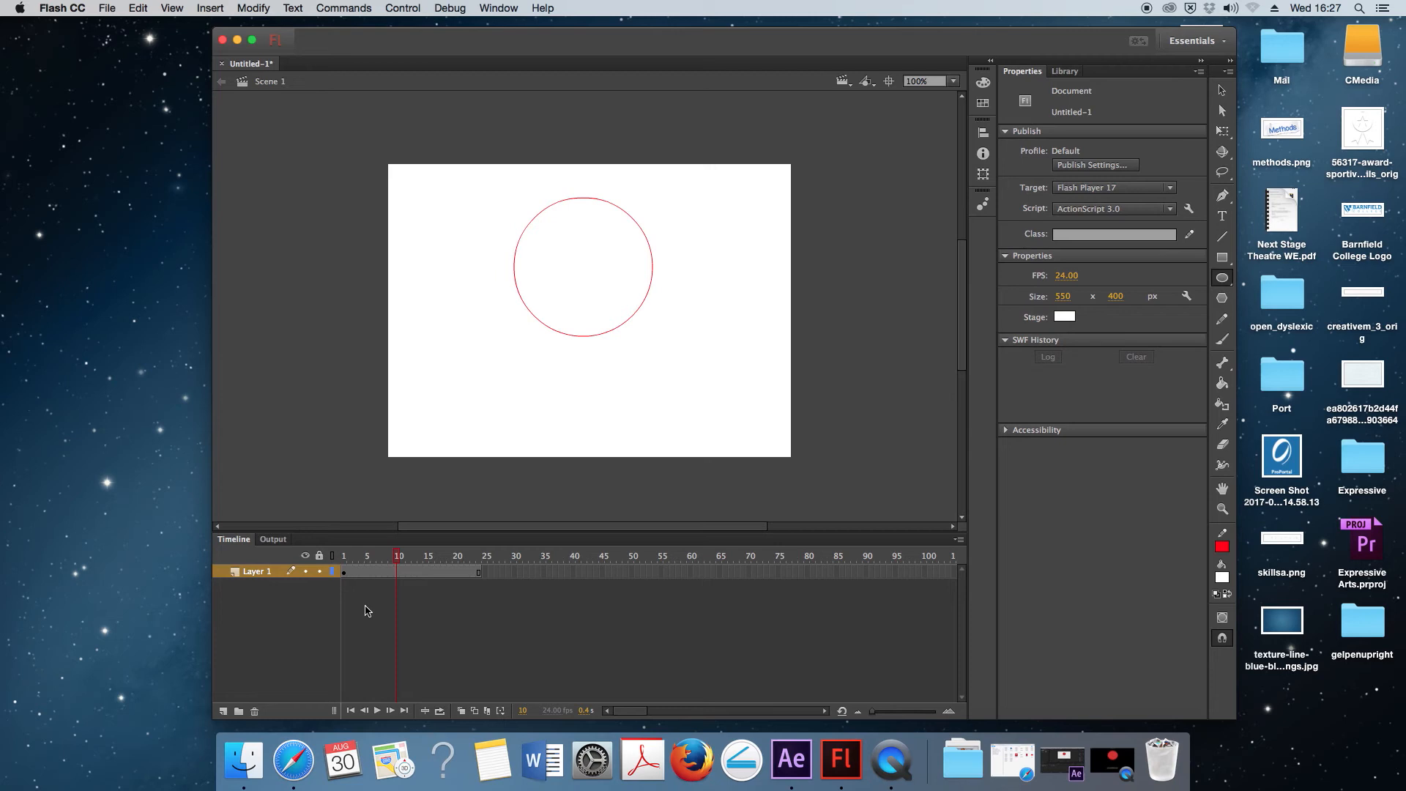
key("super+z")
key("super+z")
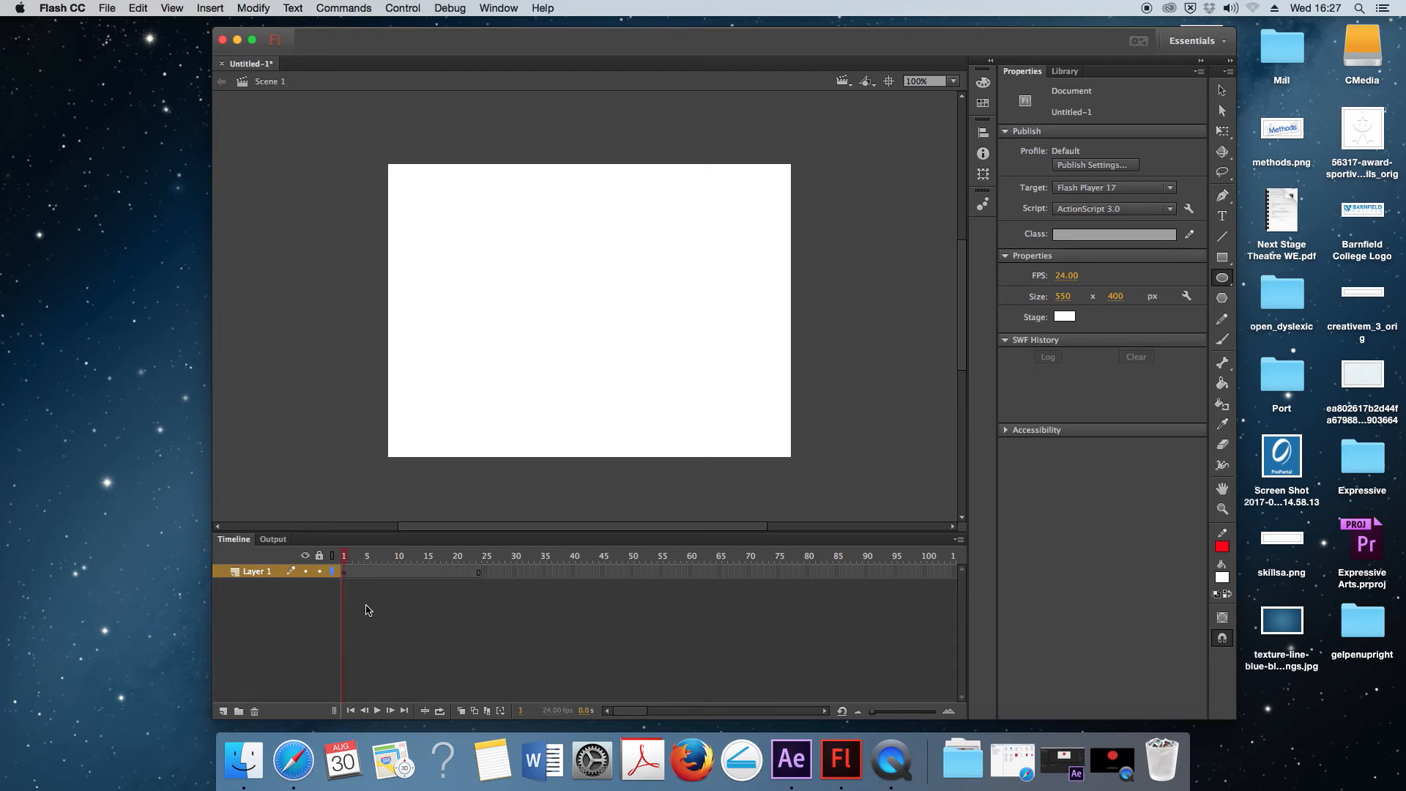
left_click_drag(347, 557, 399, 558)
type("Adobe After Effects 8.0 Keyframe Data  Units Per Second29.97 Source Width1 Source Height1 Source Pixel Aspect Ratio1 Comp Pixel Aspect Ratio1  EffectsDirectional Blur #1Blur Length #3 Frame 1061.5   End of Keyframe Data")
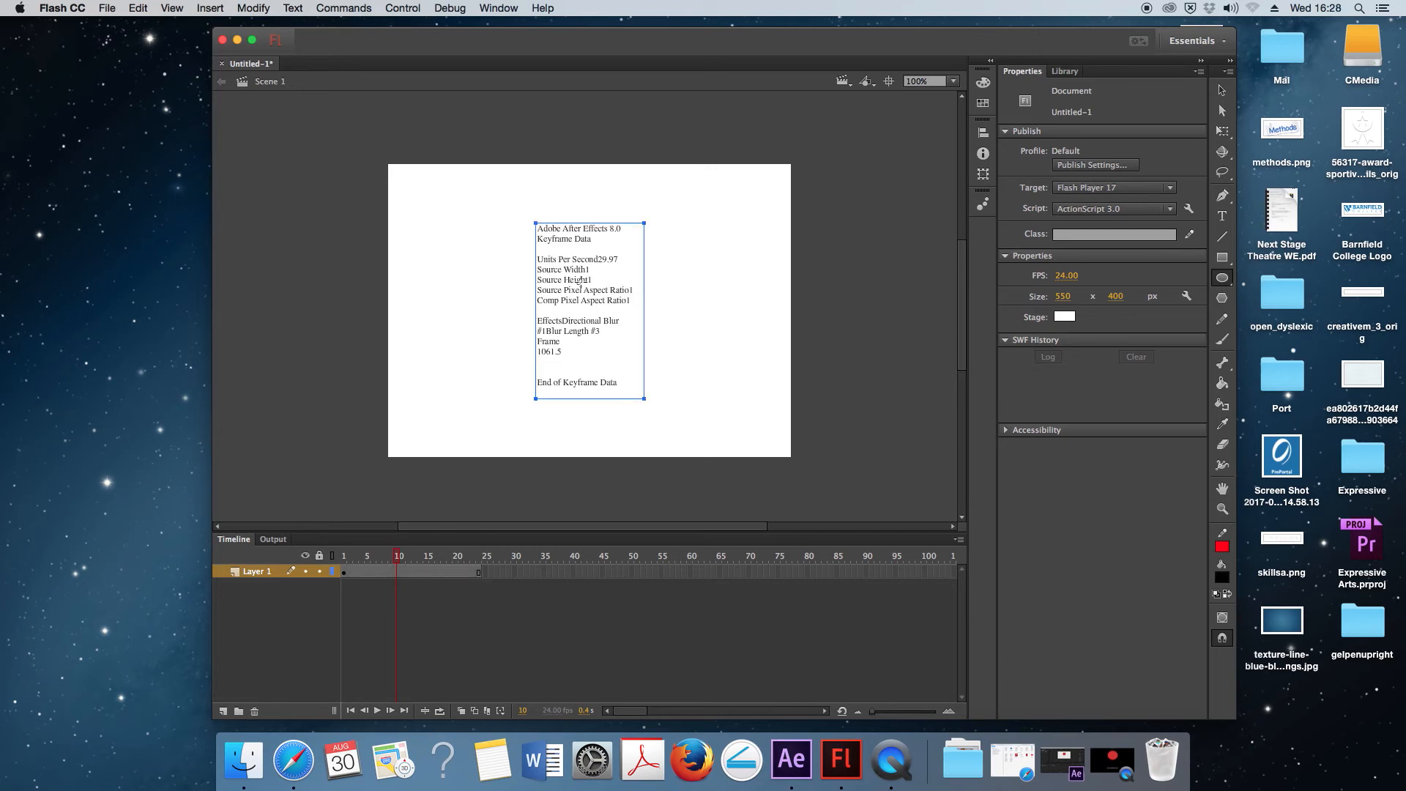
key("BackSpace")
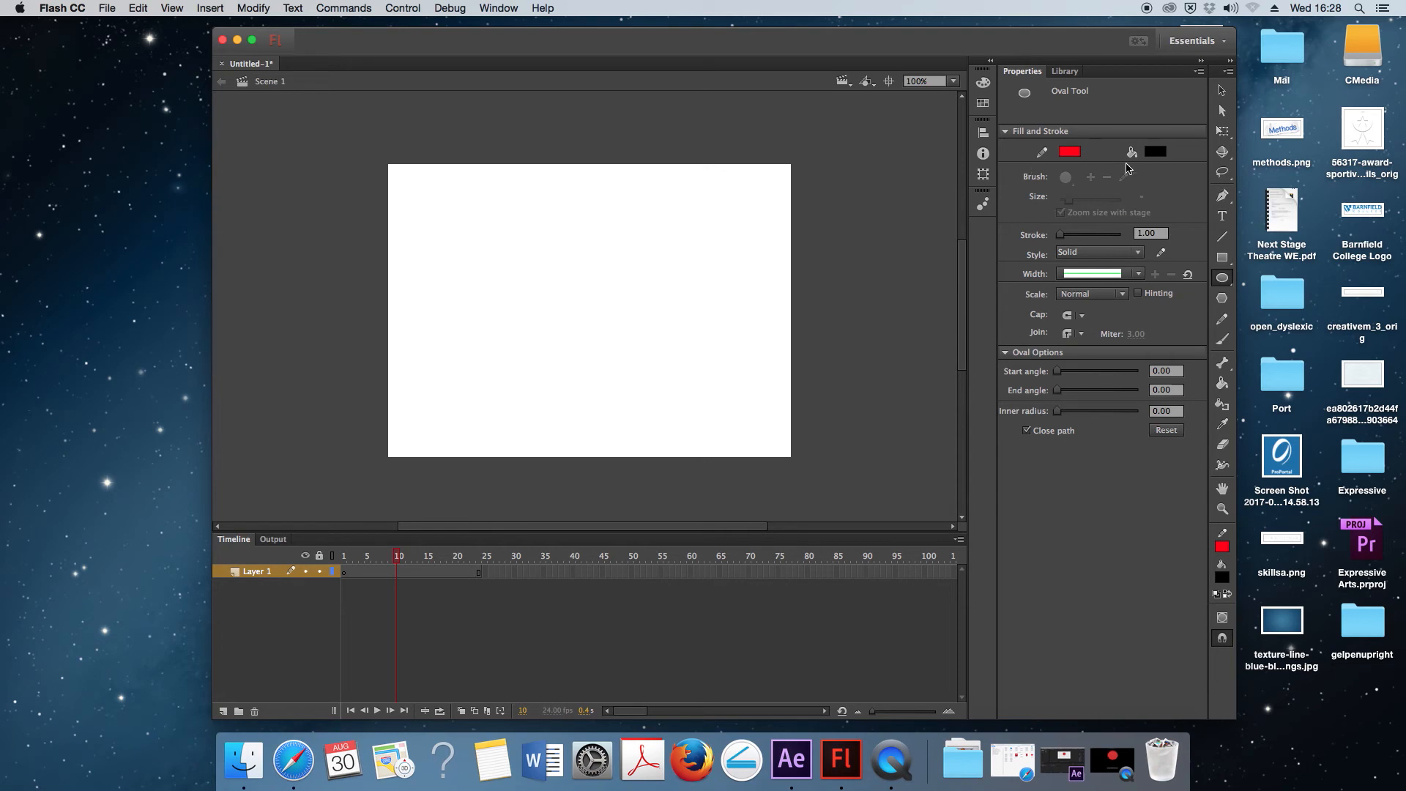
Set the Oval Tool's fill to red and draw a filled circle in the upper middle of the stage.
left_click(1155, 152)
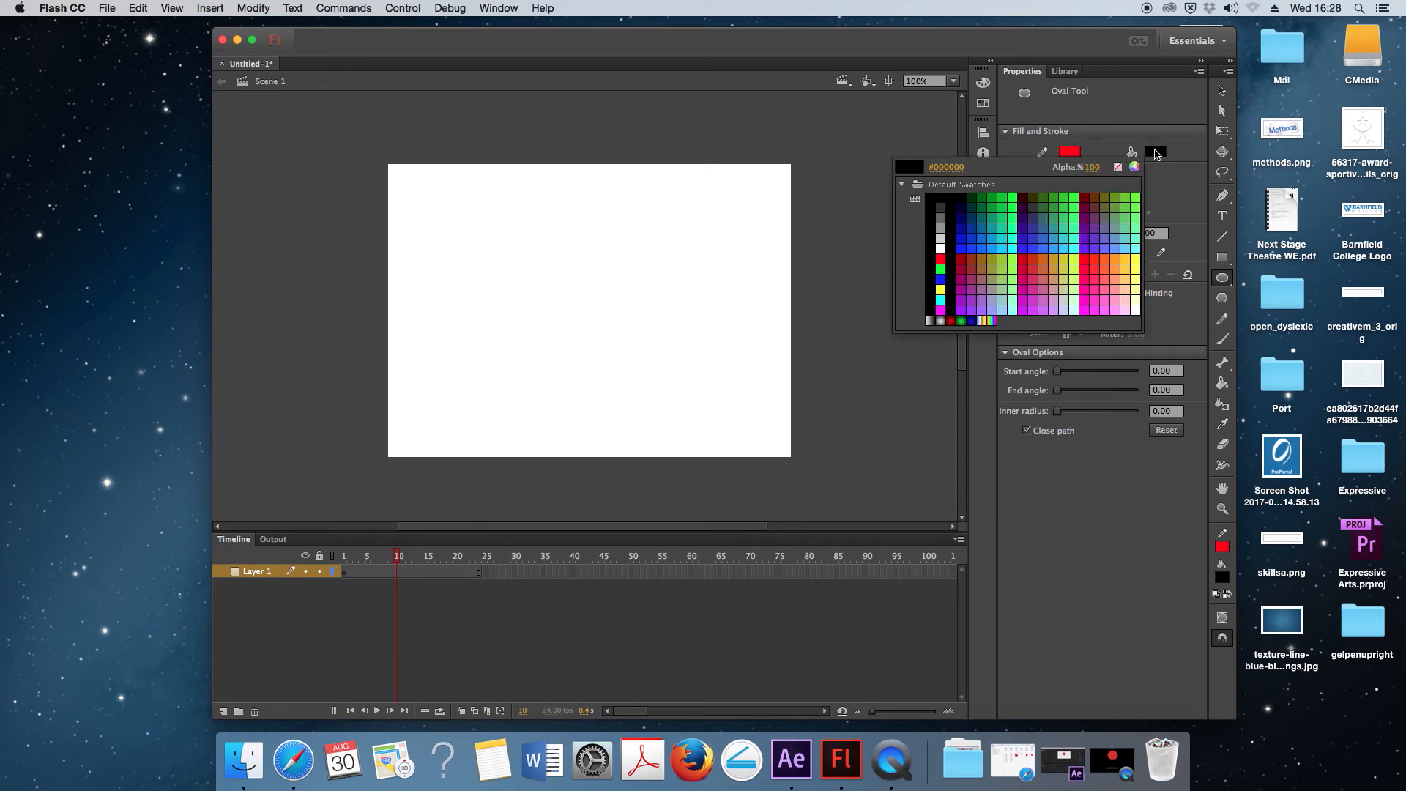
left_click(941, 259)
left_click_drag(504, 200, 649, 328)
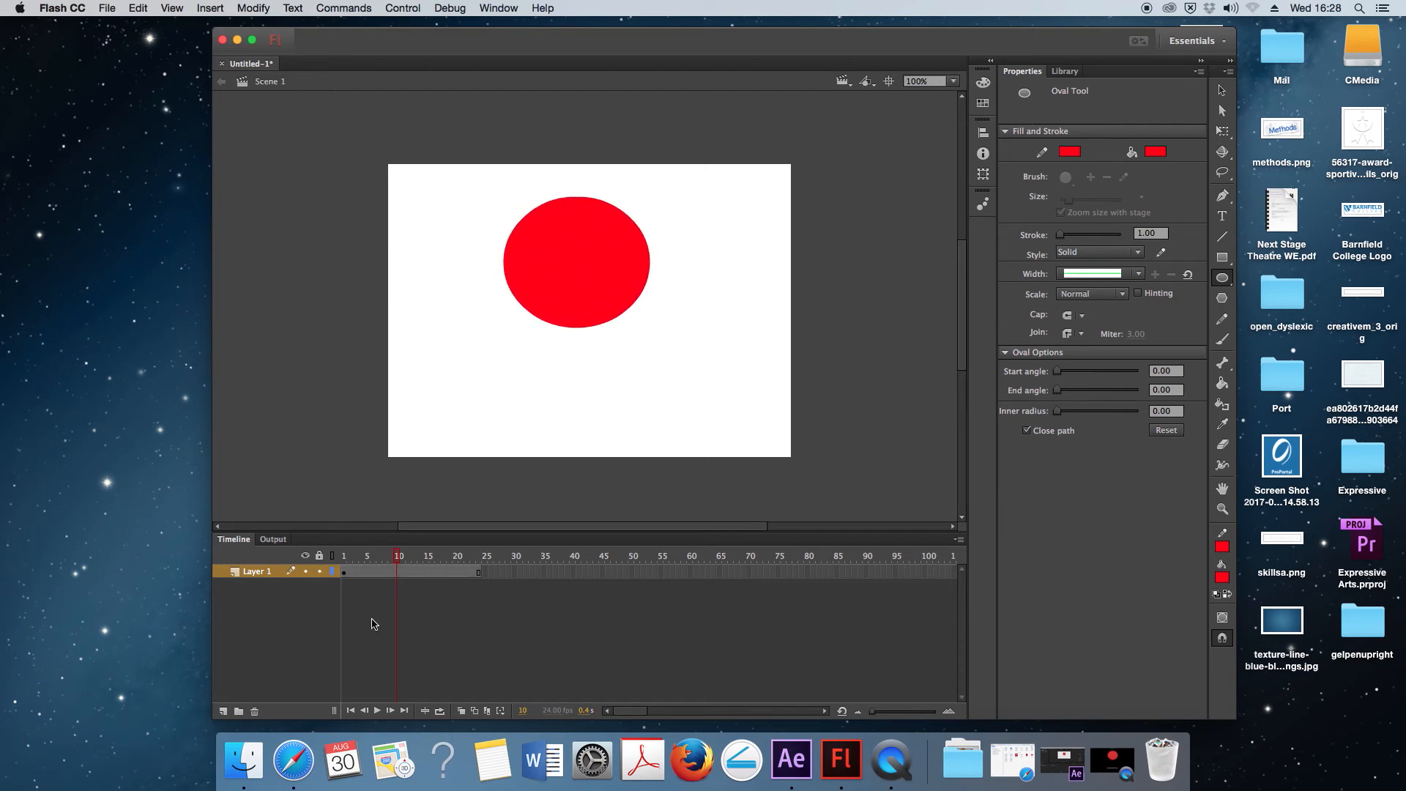
Create a motion tween on Layer 1, converting the red circle to a symbol, and check the symbol in the library.
left_click(358, 558)
key("Return")
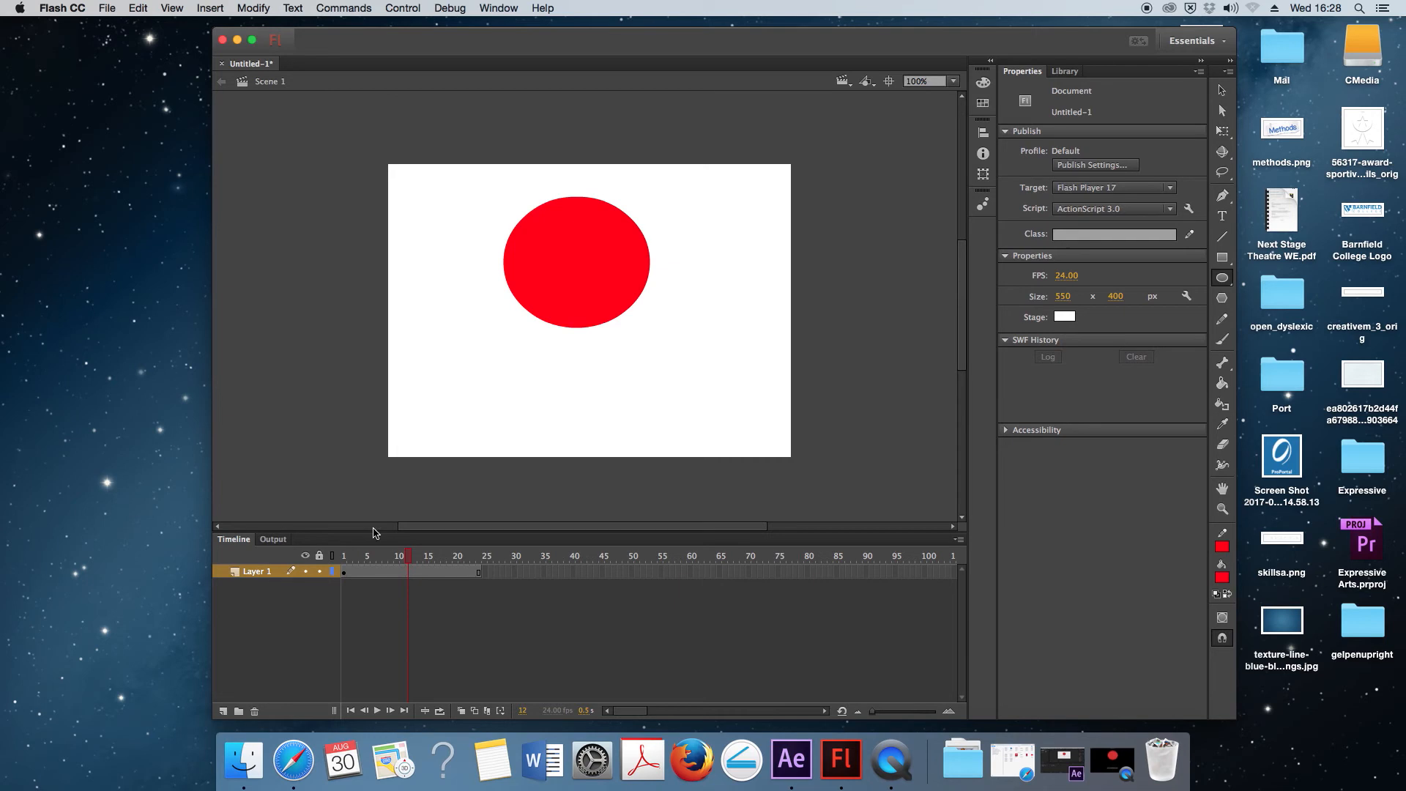
mouse_move(404, 556)
left_mouse_down()
mouse_move(347, 556)
mouse_move(456, 558)
mouse_move(416, 557)
left_mouse_up()
right_click(386, 574)
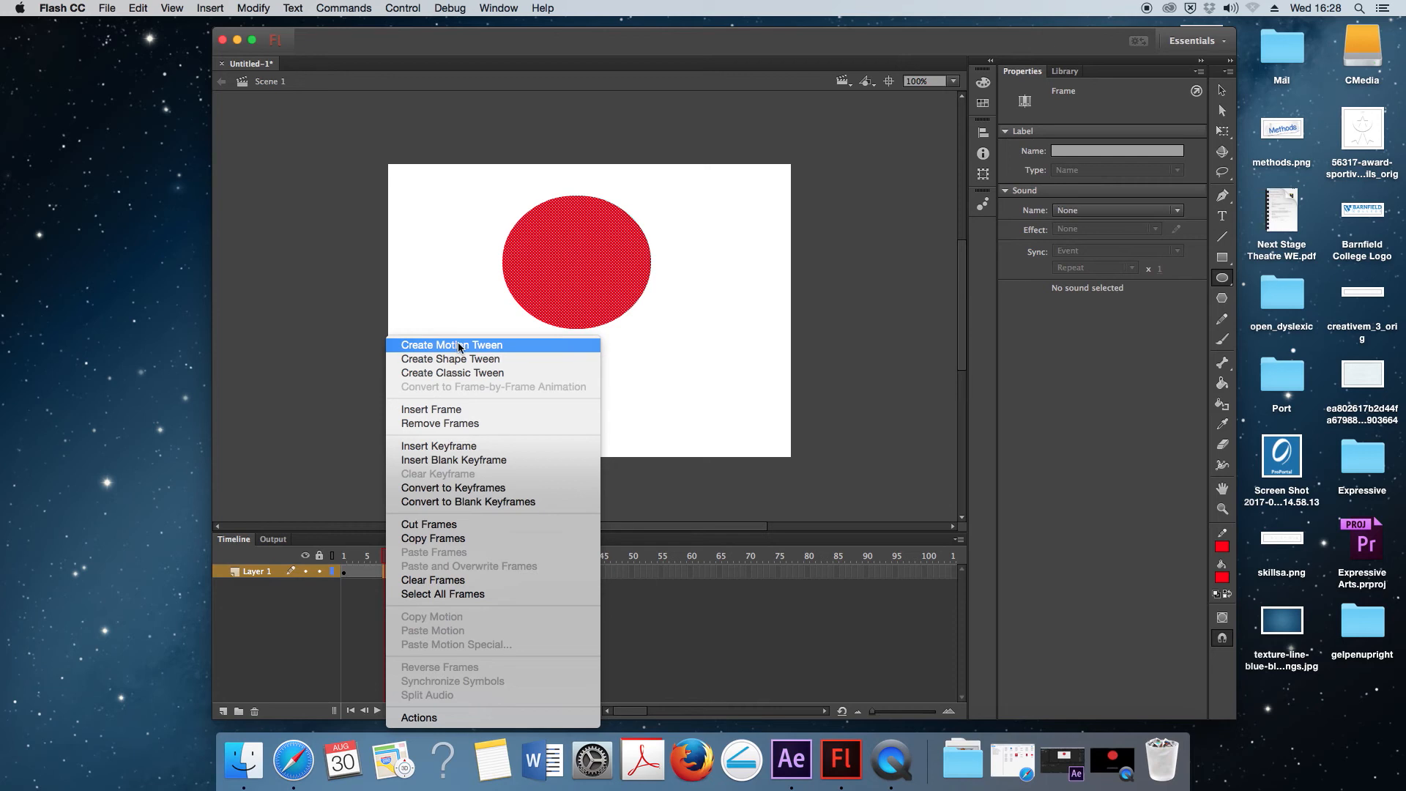
left_click(516, 344)
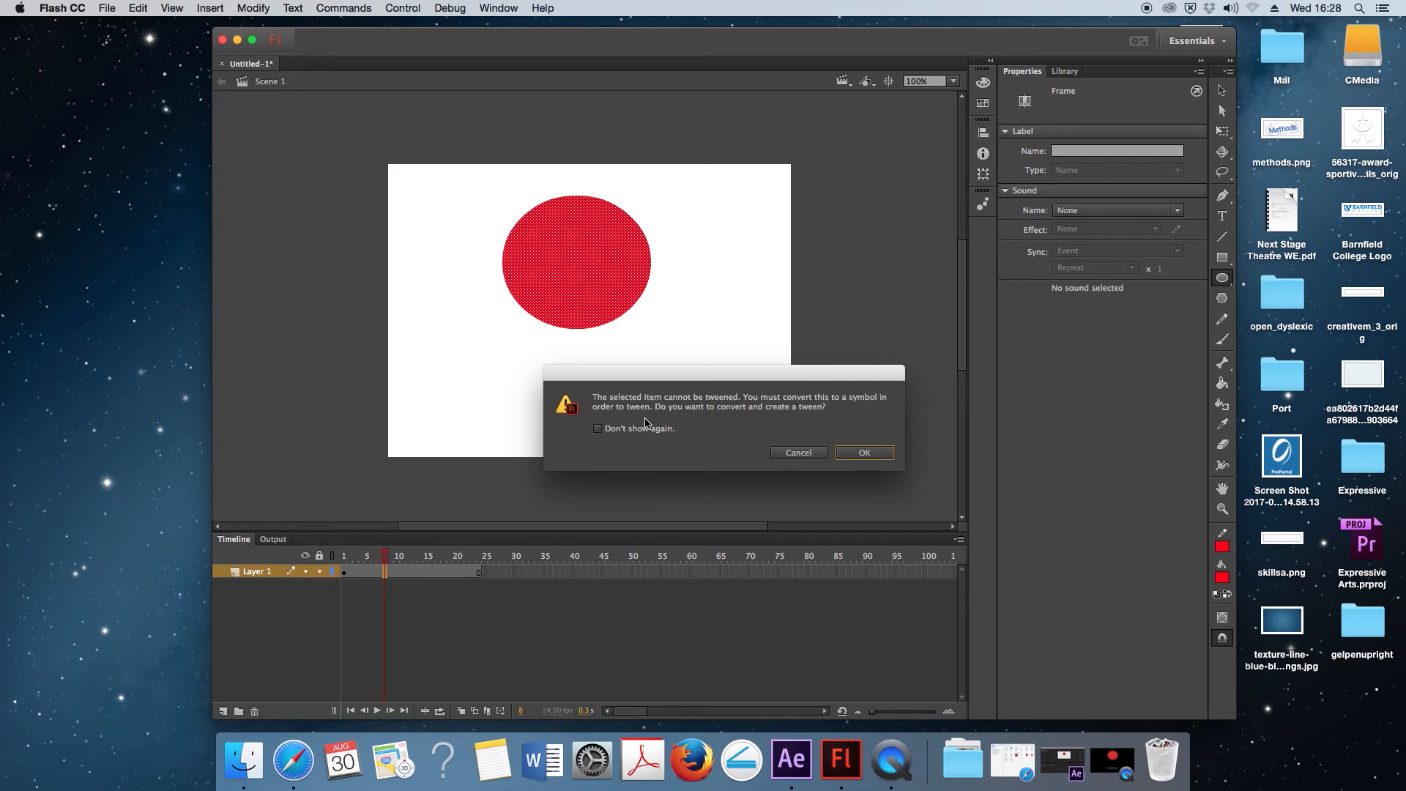
left_click(864, 451)
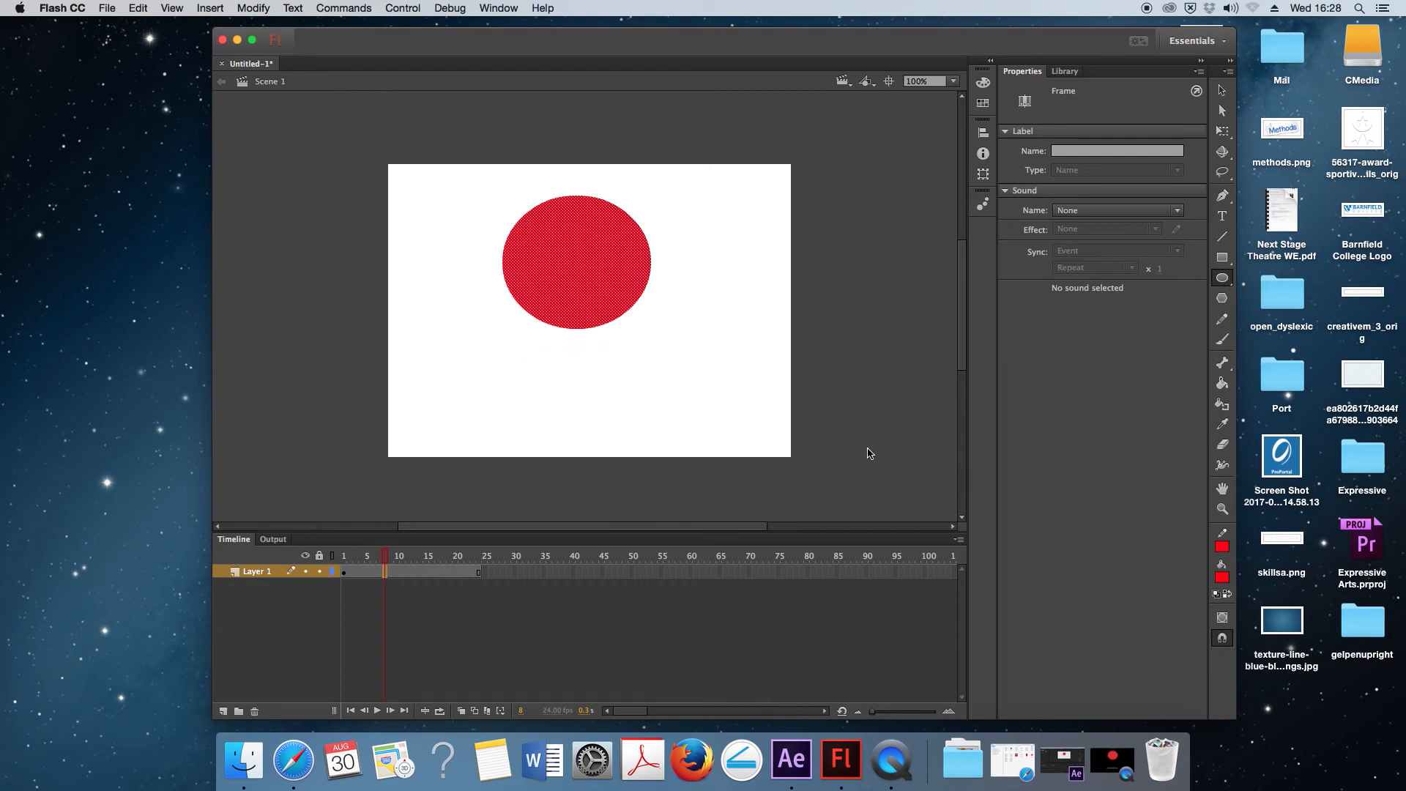
left_click(1065, 71)
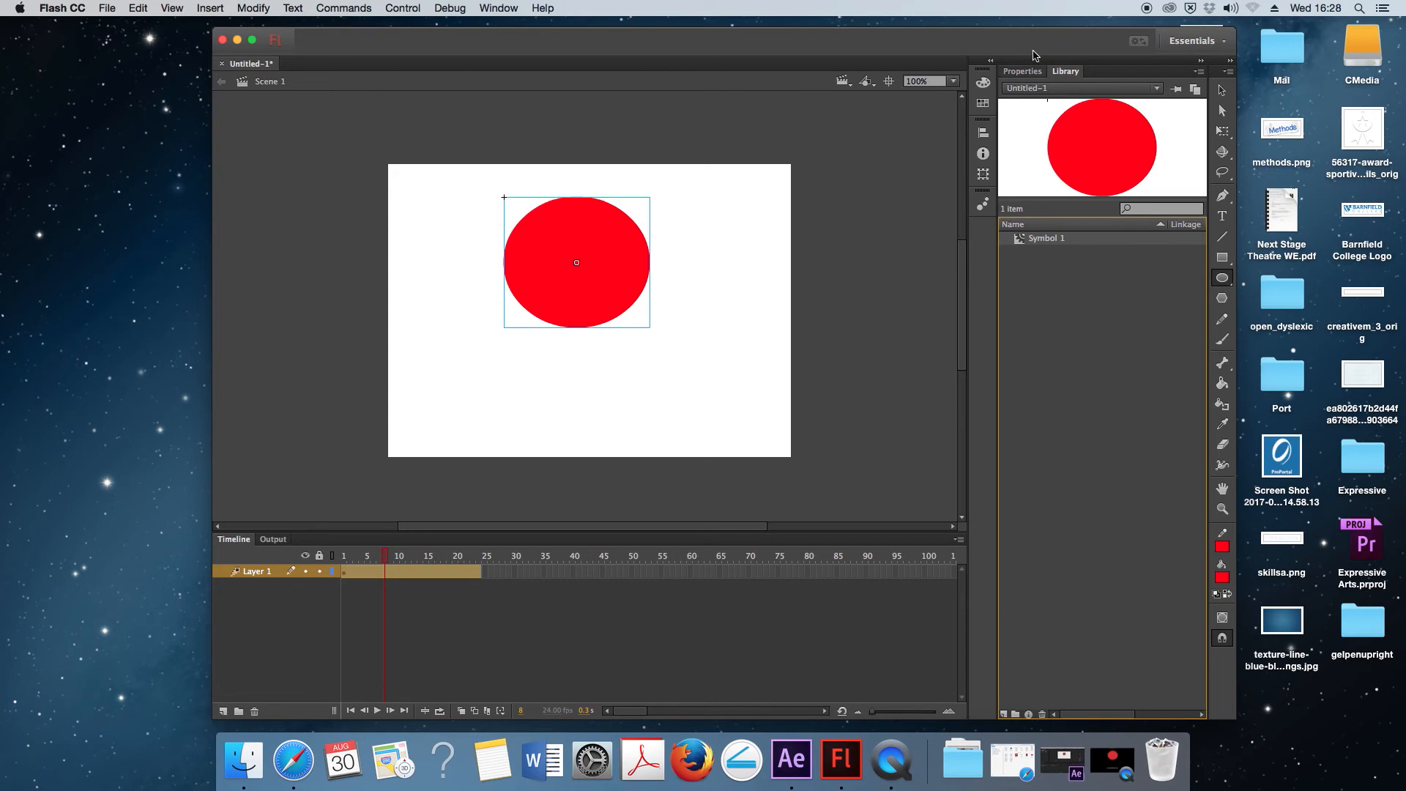
left_click(1025, 73)
Go to frame 11 with the Selection tool active, and place the Transform settings beside the stage with the Info settings collapsed.
mouse_move(381, 557)
left_mouse_down()
mouse_move(343, 562)
mouse_move(436, 557)
mouse_move(349, 559)
mouse_move(402, 559)
left_mouse_up()
left_click(1223, 91)
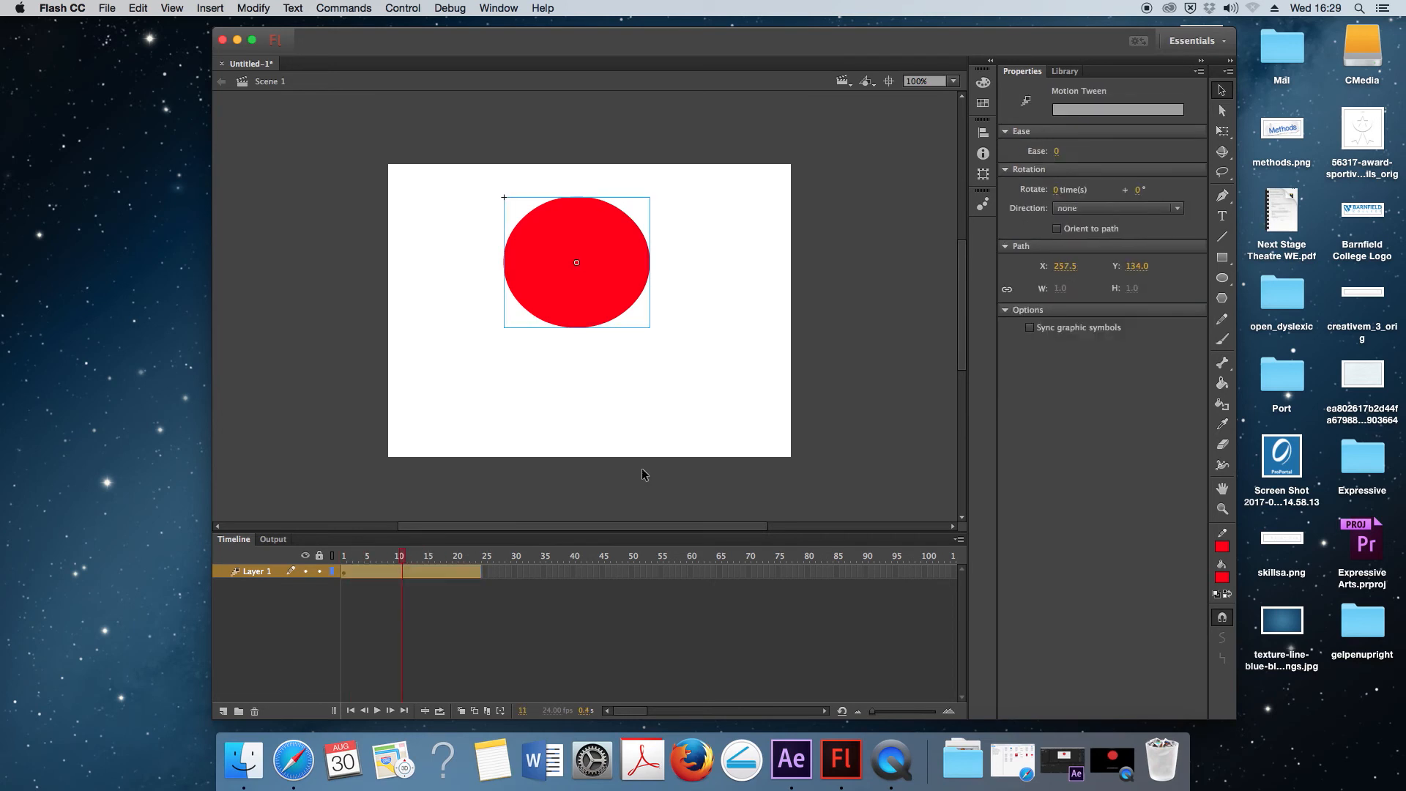
left_click(982, 174)
left_click_drag(902, 124, 815, 288)
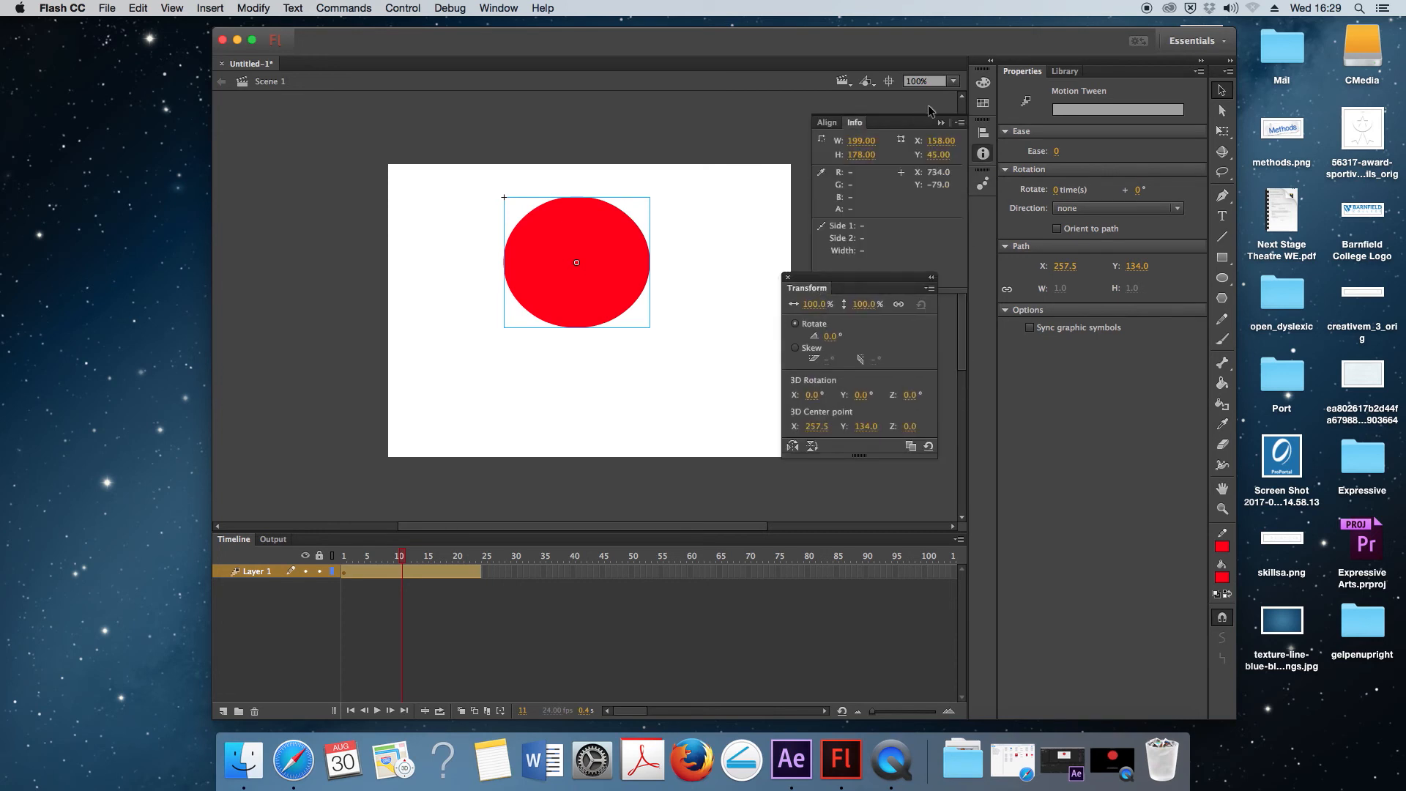
left_click(943, 124)
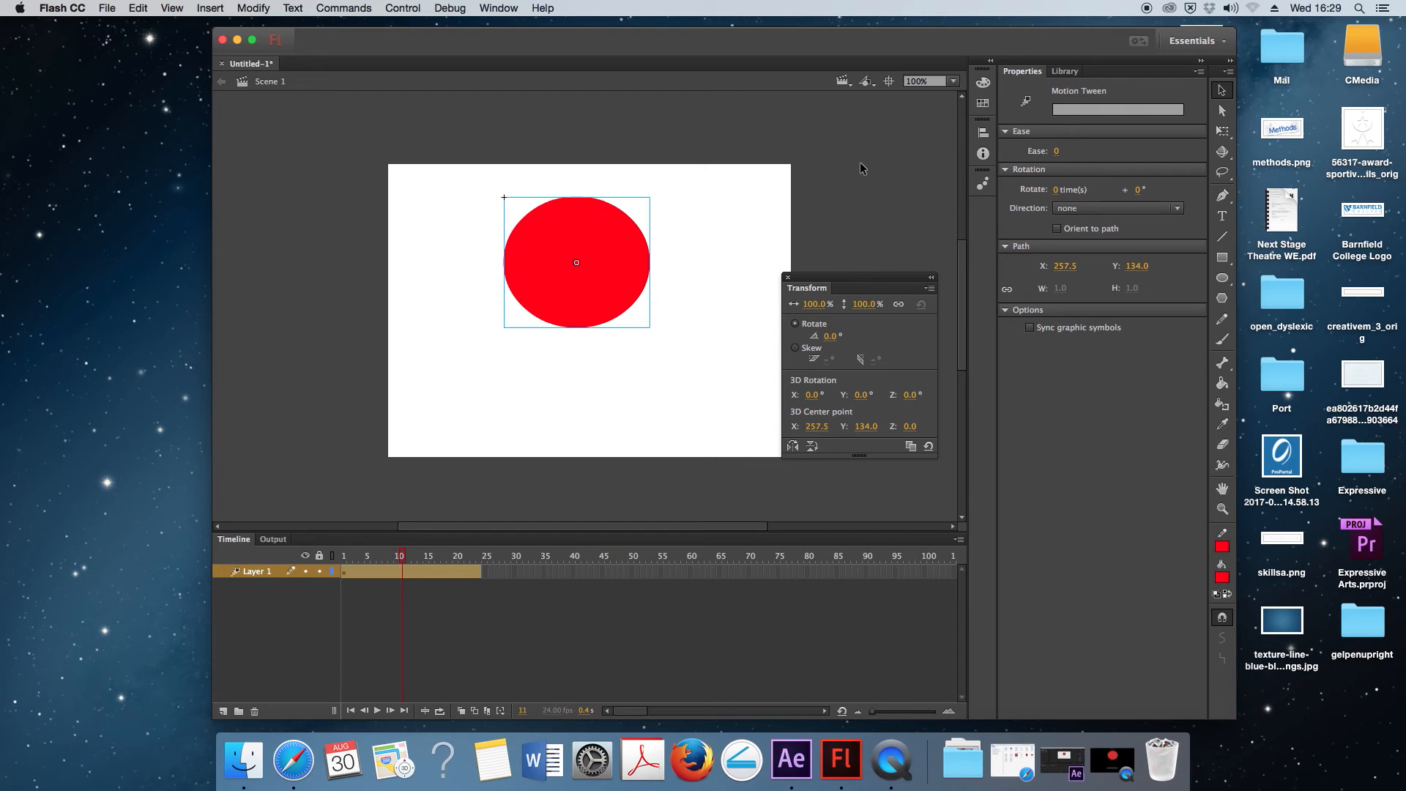
left_click_drag(847, 282, 864, 161)
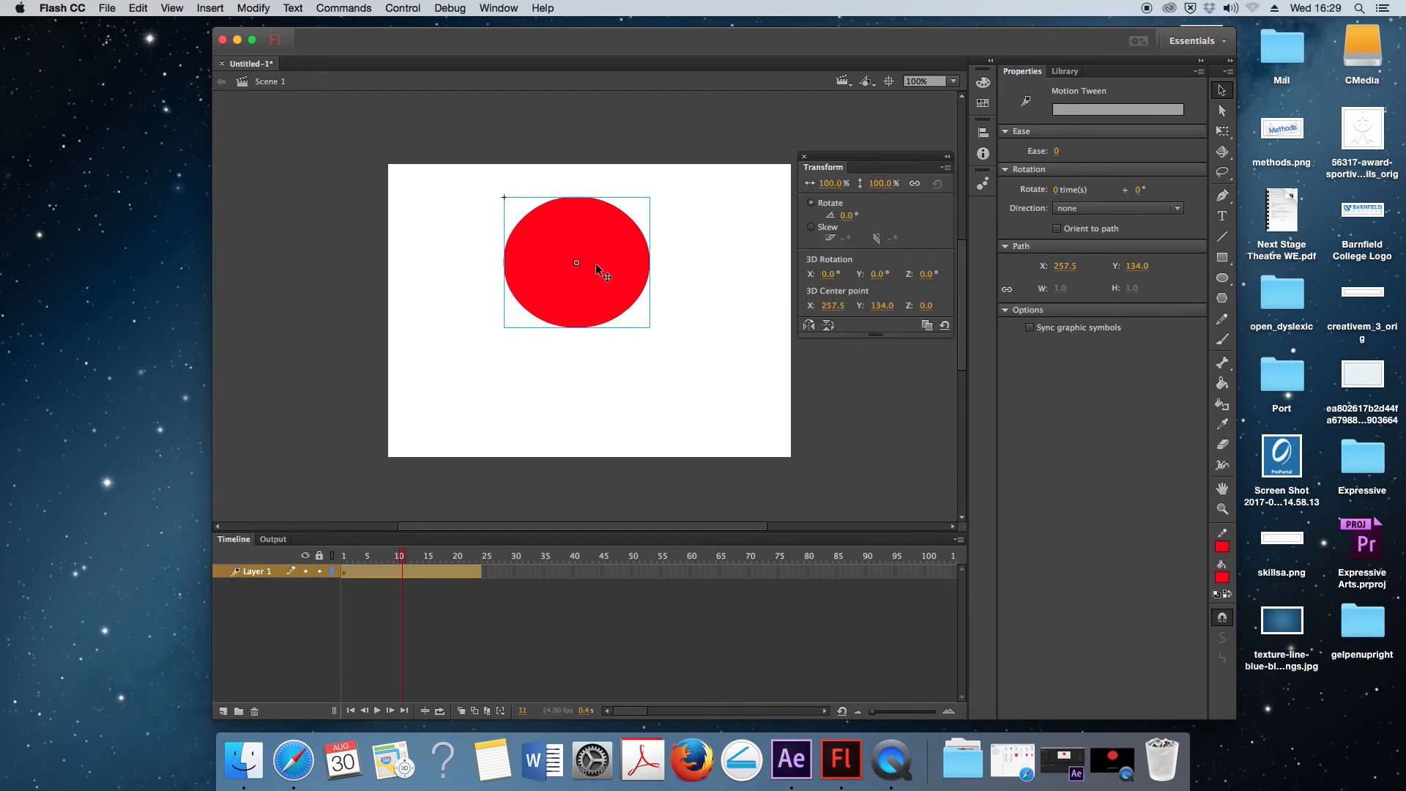
Move the ball straight down to Y about 192 at frame 11 and back up to Y about 40 at frame 24.
mouse_move(385, 555)
left_mouse_down()
mouse_move(361, 556)
mouse_move(402, 555)
left_mouse_up()
left_click_drag(604, 245, 601, 357)
left_click_drag(357, 556, 496, 548)
left_click_drag(606, 392, 611, 282)
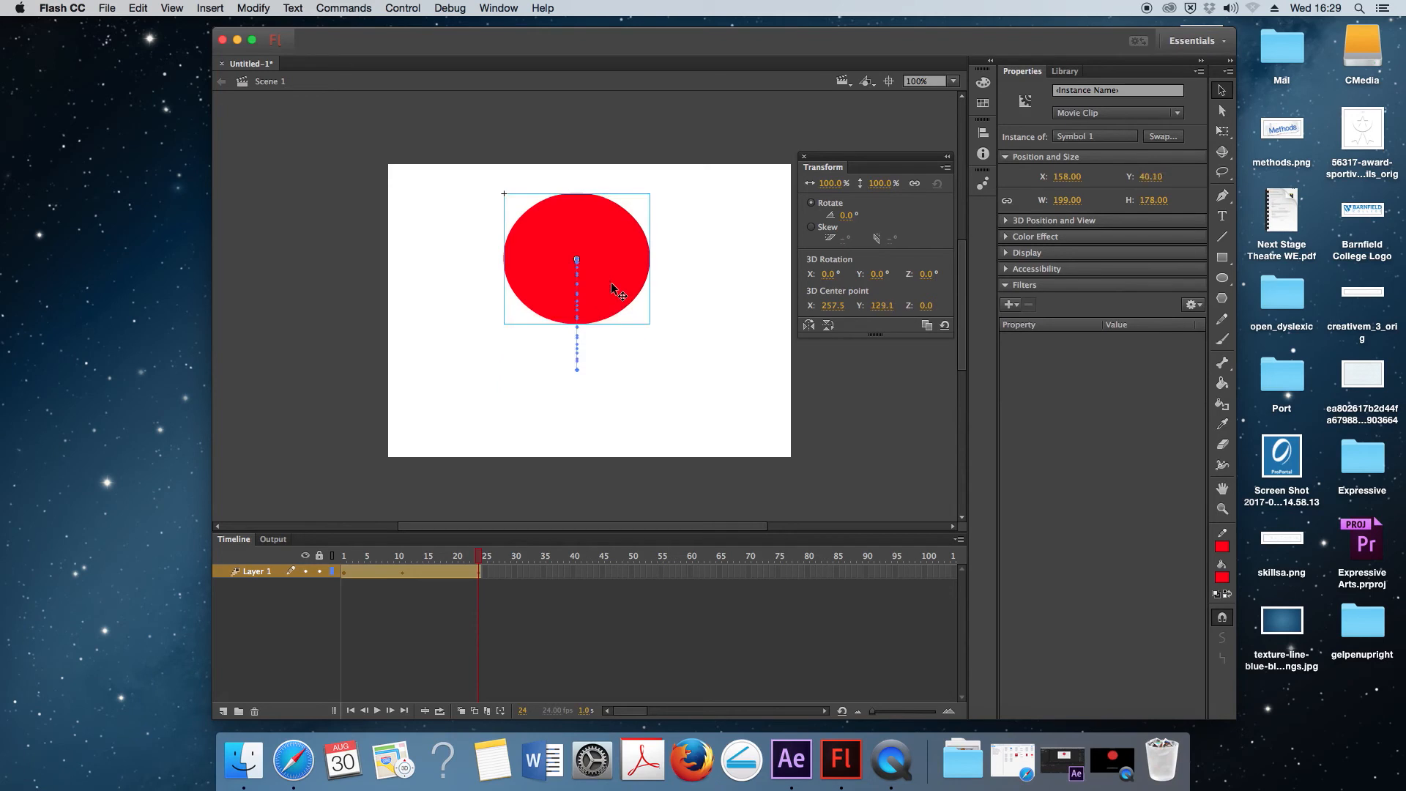
left_click(660, 382)
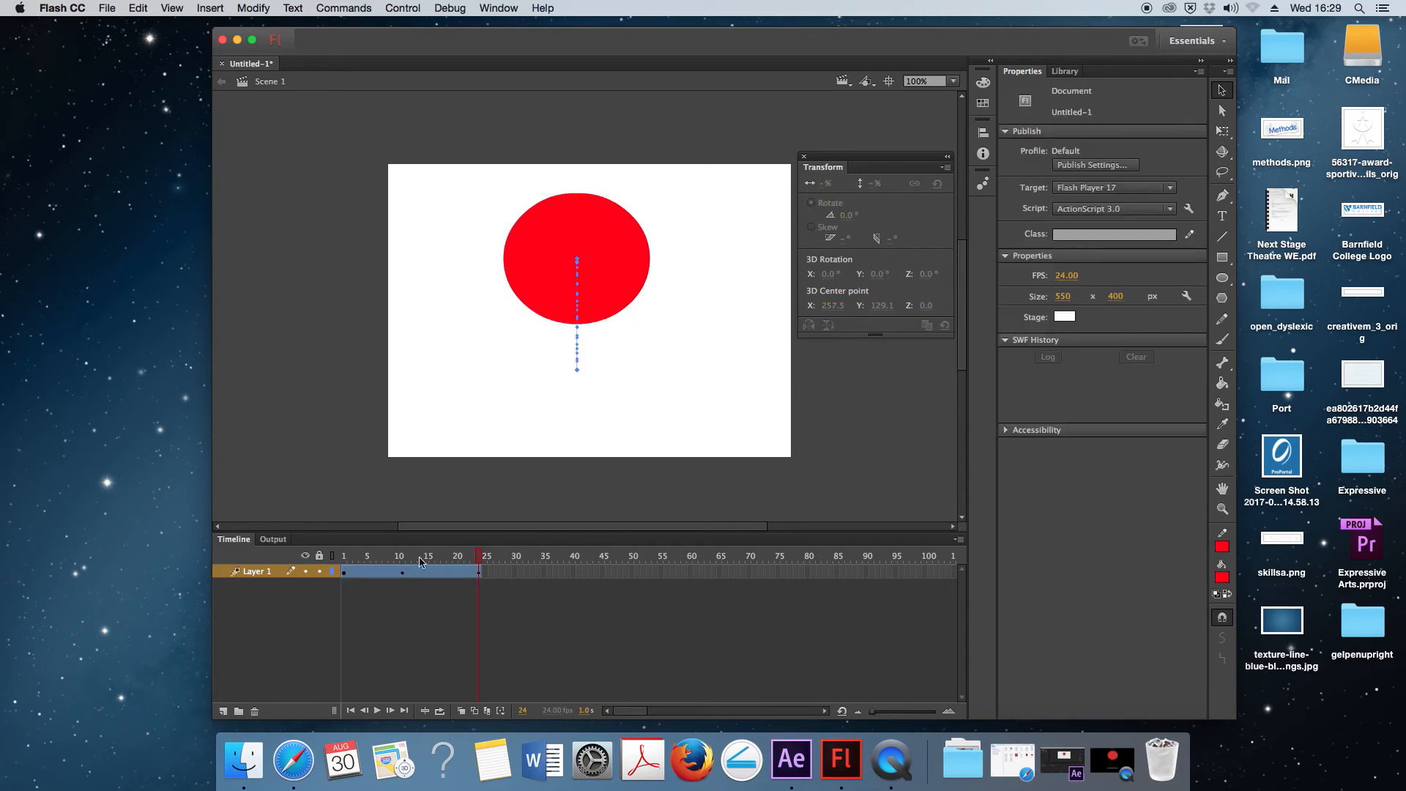
left_click_drag(363, 559, 403, 564)
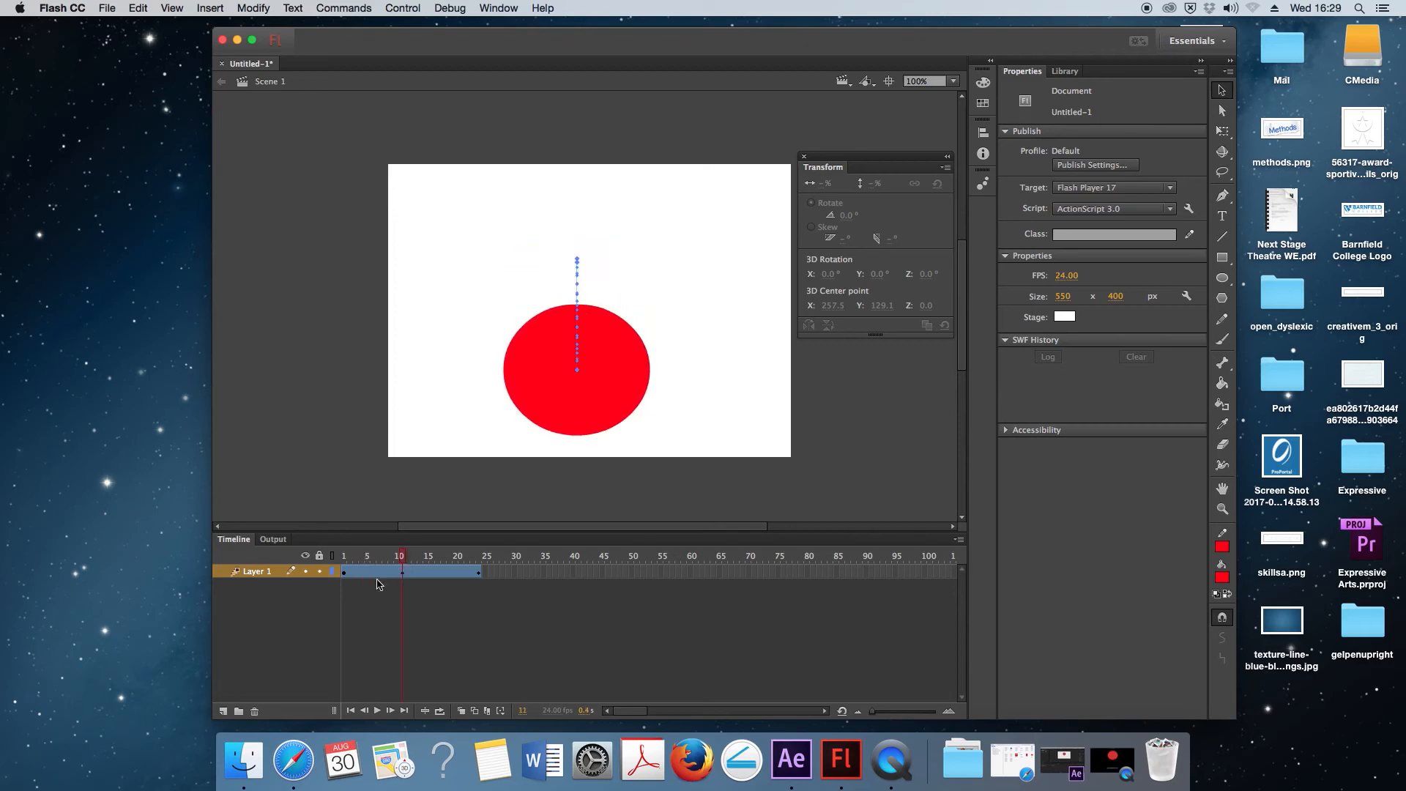
Switch to After Effects to review the shape layer's keyframed properties, and return to Flash to compare Layer 1's timeline.
left_click(800, 759)
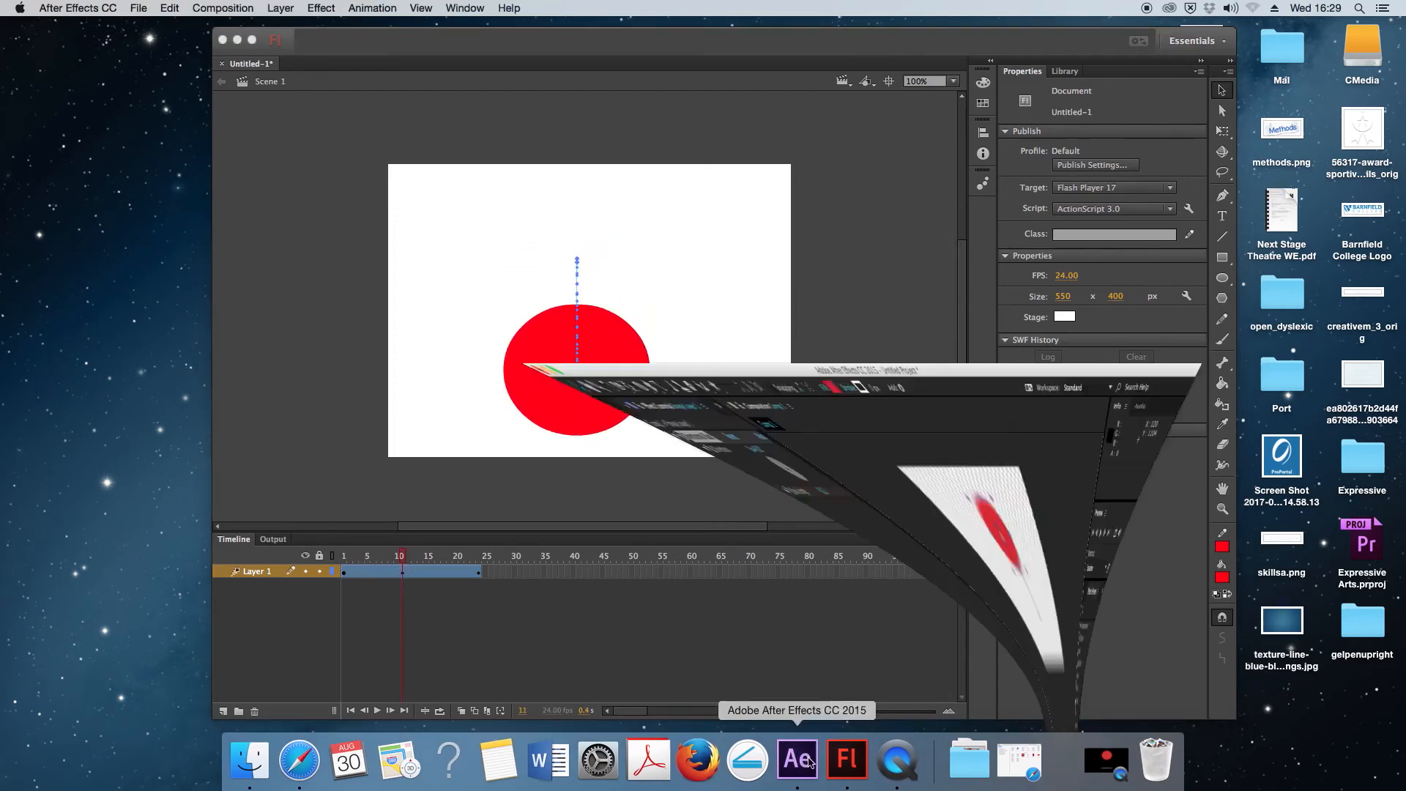
left_click(228, 432)
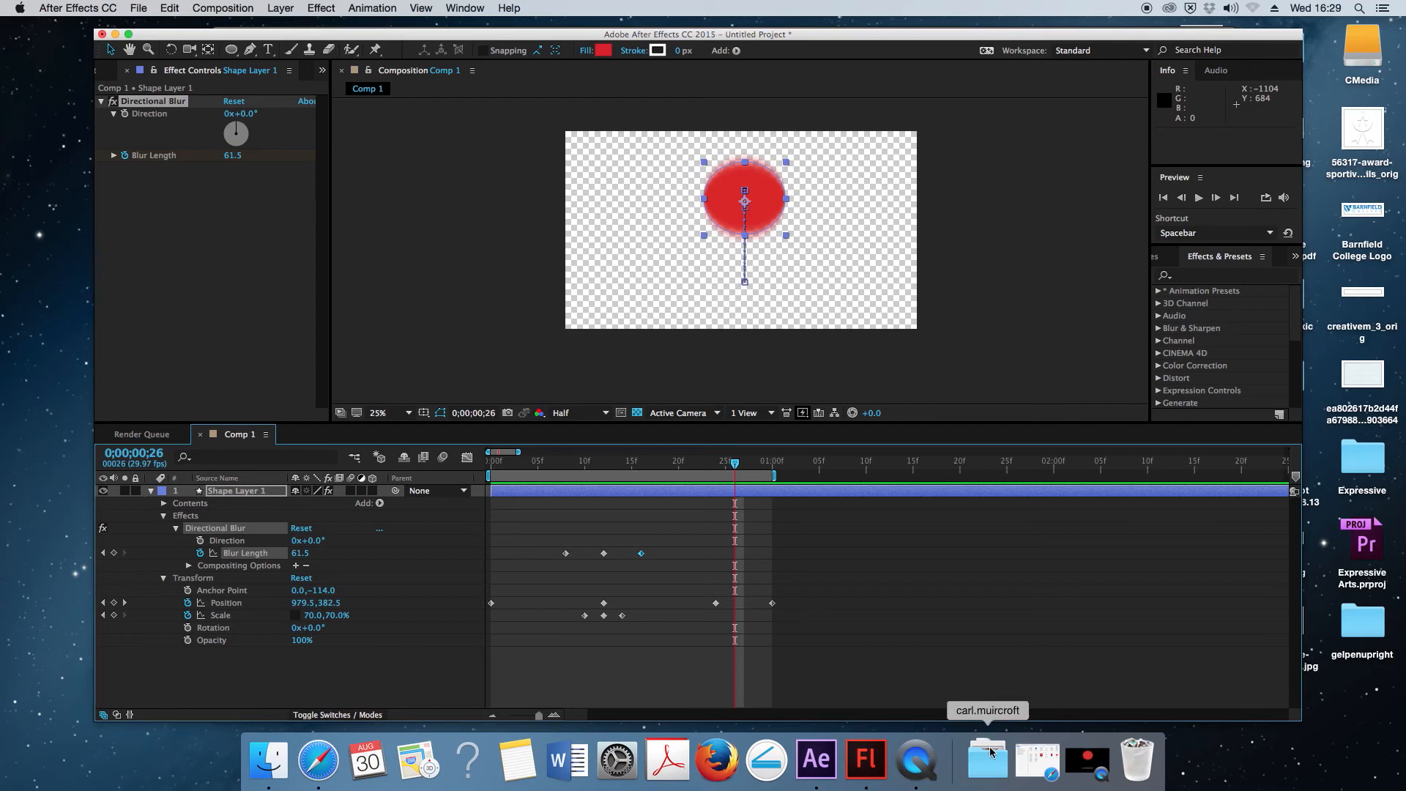
left_click(865, 762)
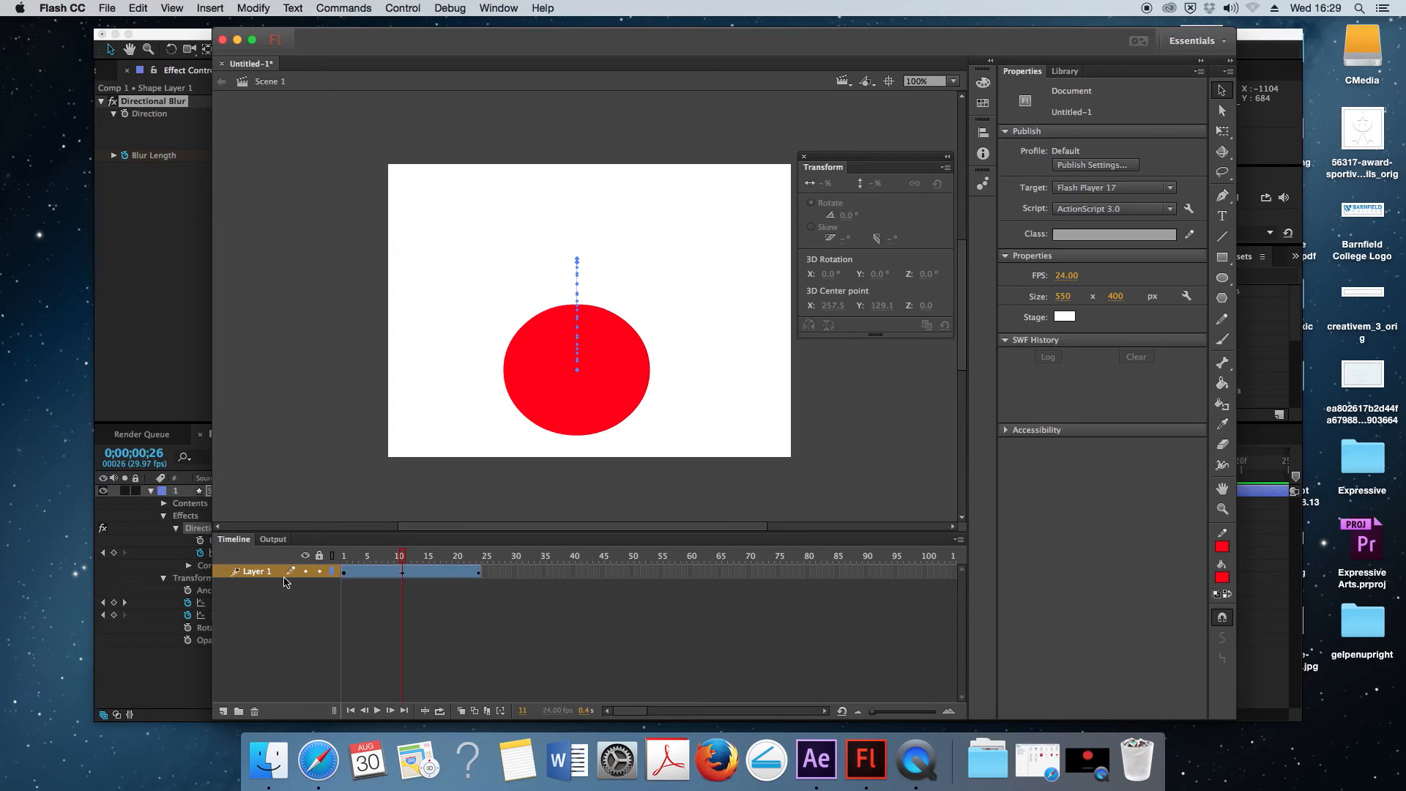
left_click(254, 575)
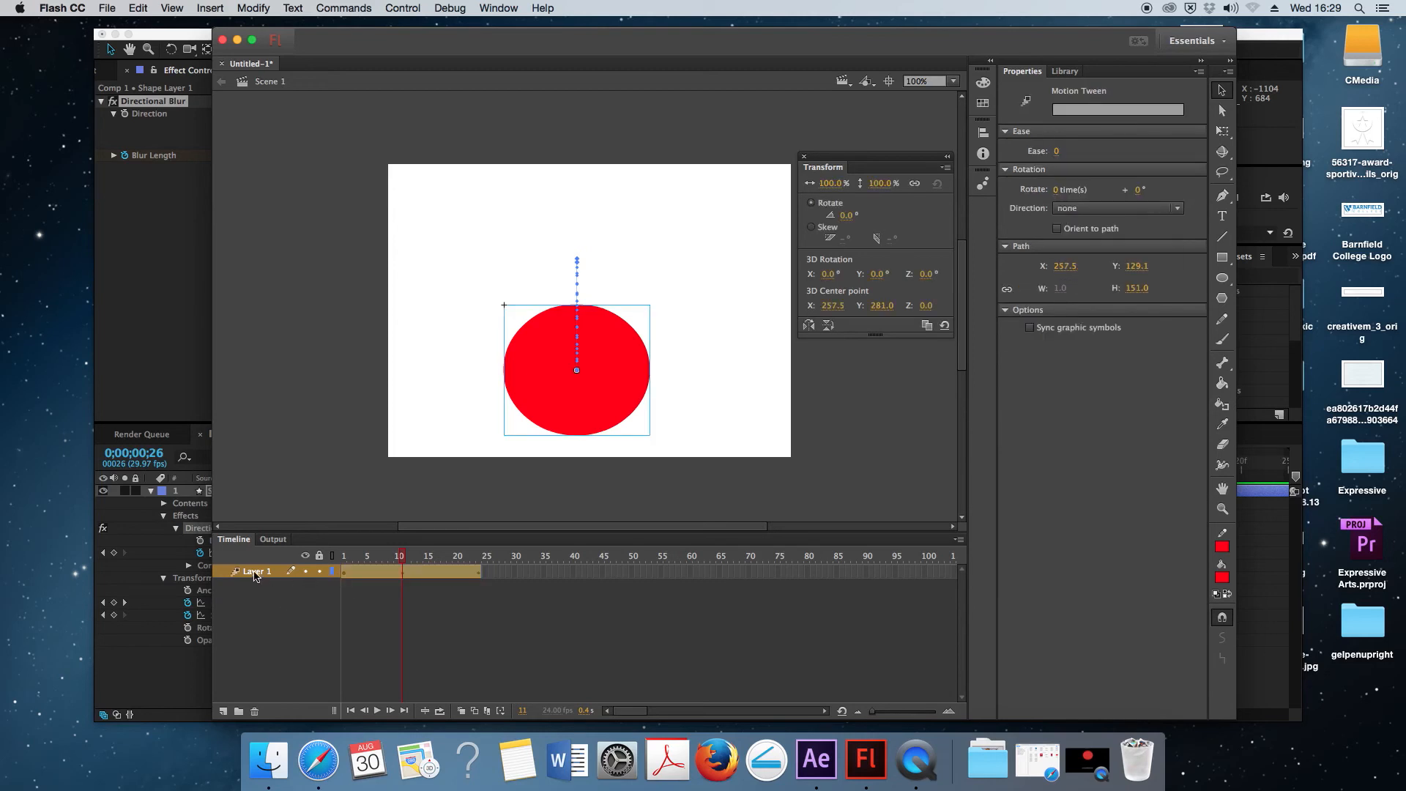
left_click(317, 622)
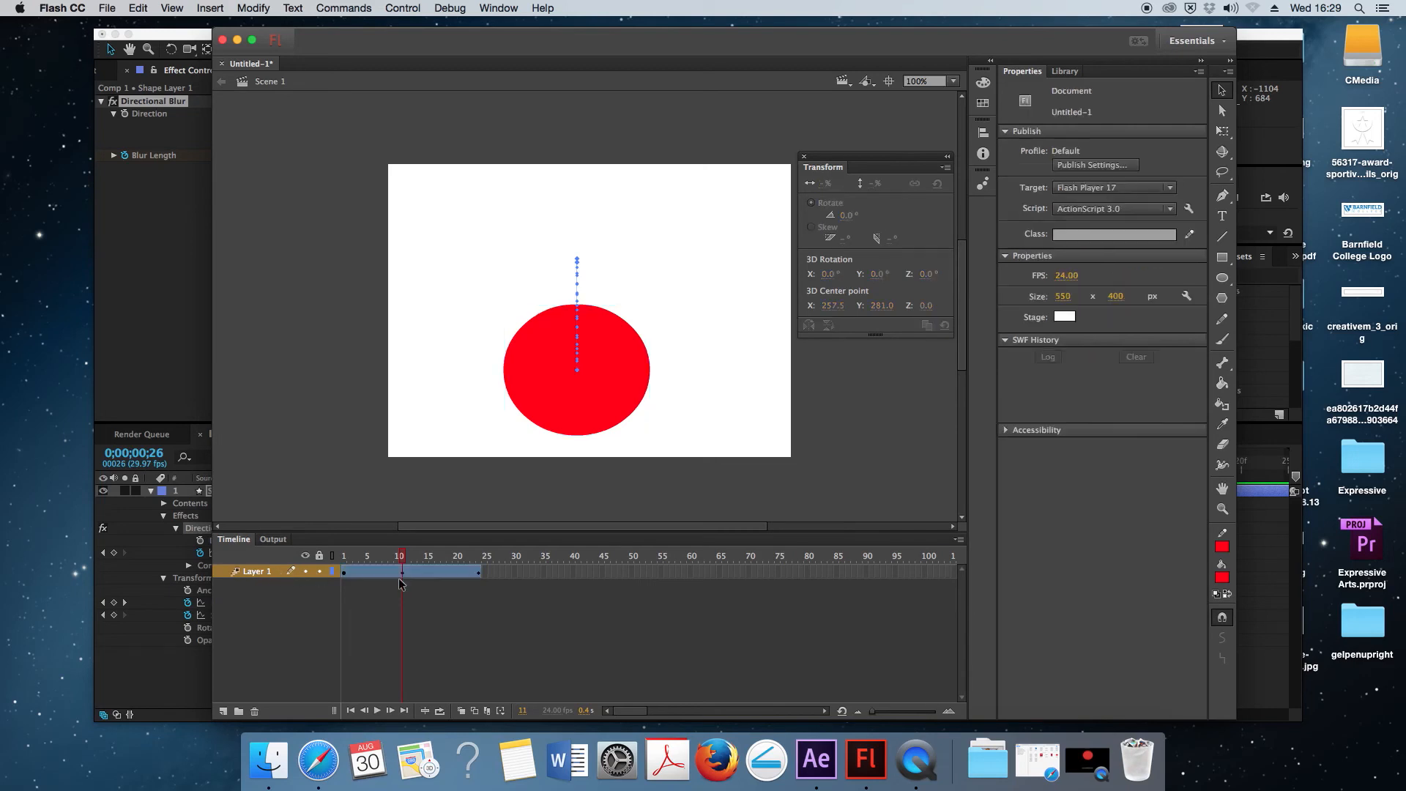
Squash the ball at frame 11 by unlinking its scale and setting the width to 125% and the height to 78%.
mouse_move(402, 559)
left_mouse_down()
mouse_move(366, 559)
mouse_move(403, 556)
left_mouse_up()
left_click(587, 379)
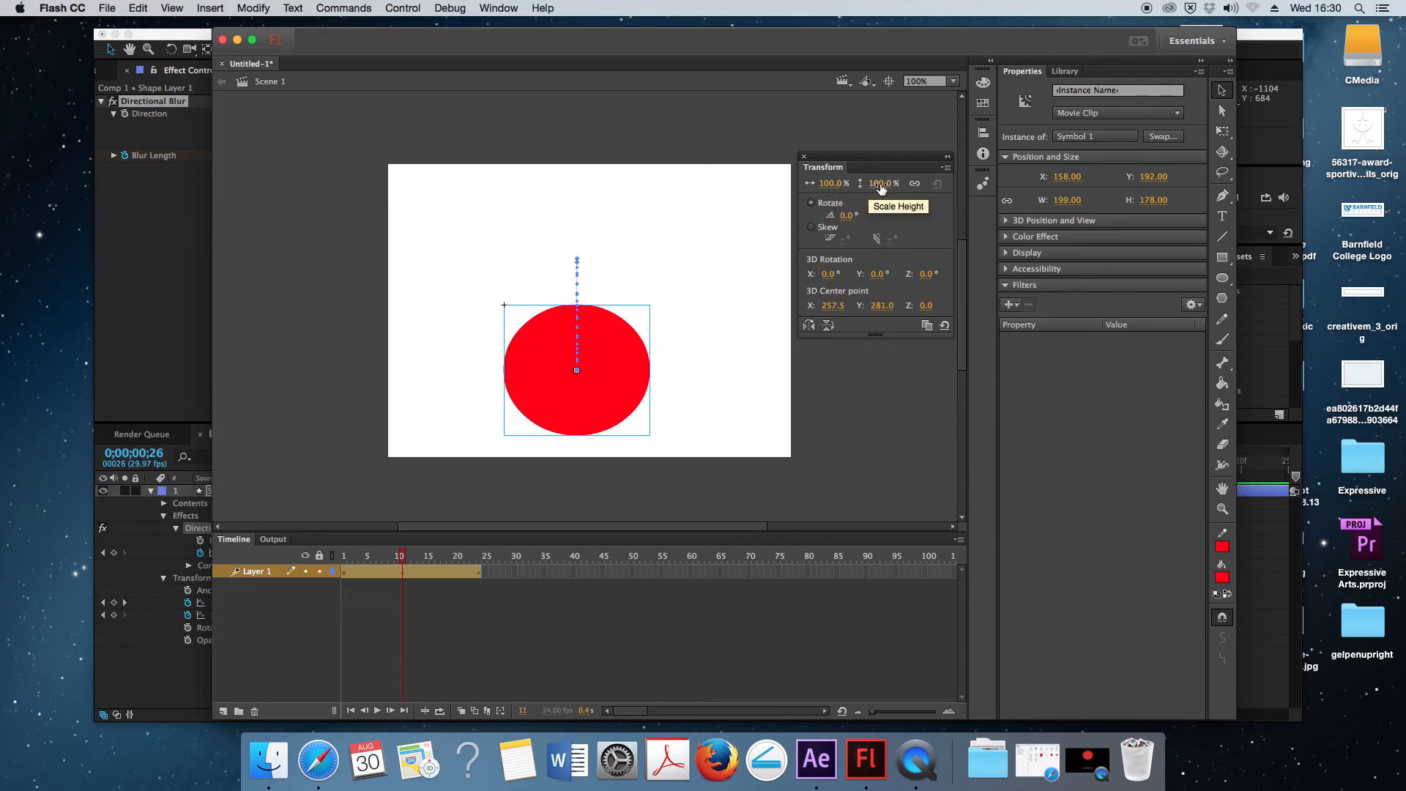
left_click(914, 185)
left_click(881, 185)
left_click_drag(882, 184, 852, 187)
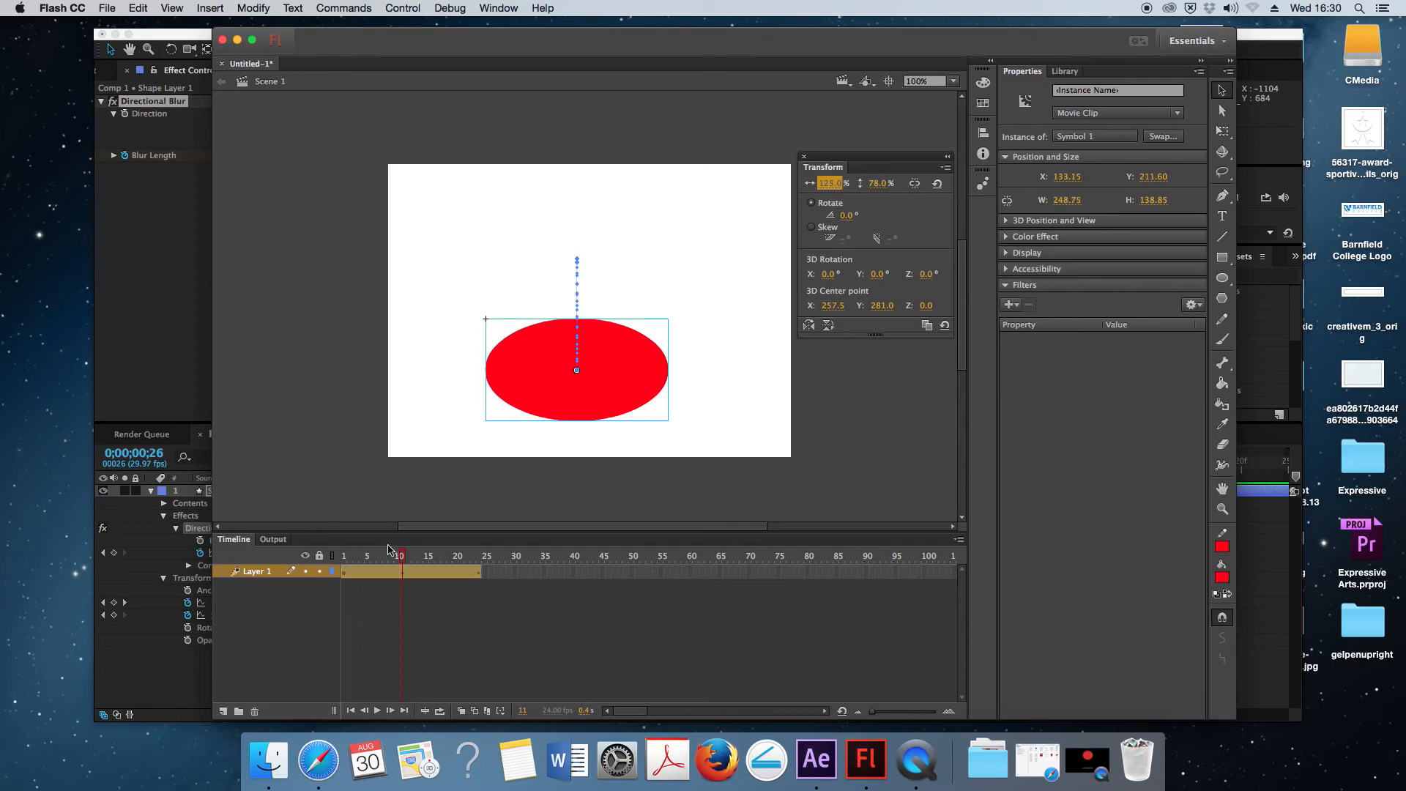
Set the ball's scale width and height to 100% at frame 9.
mouse_move(403, 554)
left_mouse_down()
mouse_move(350, 554)
mouse_move(393, 558)
left_mouse_up()
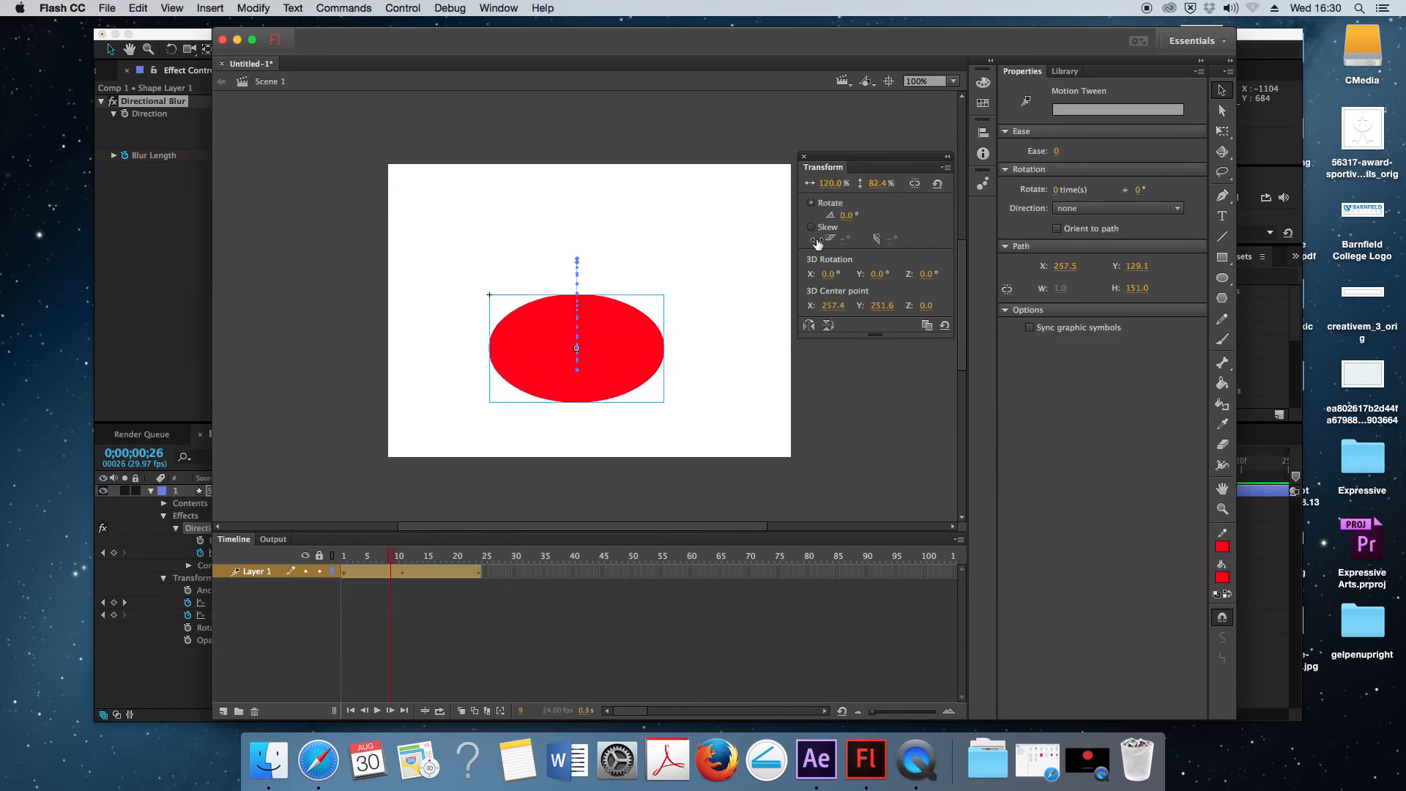
left_click(883, 183)
type("100")
left_click(833, 183)
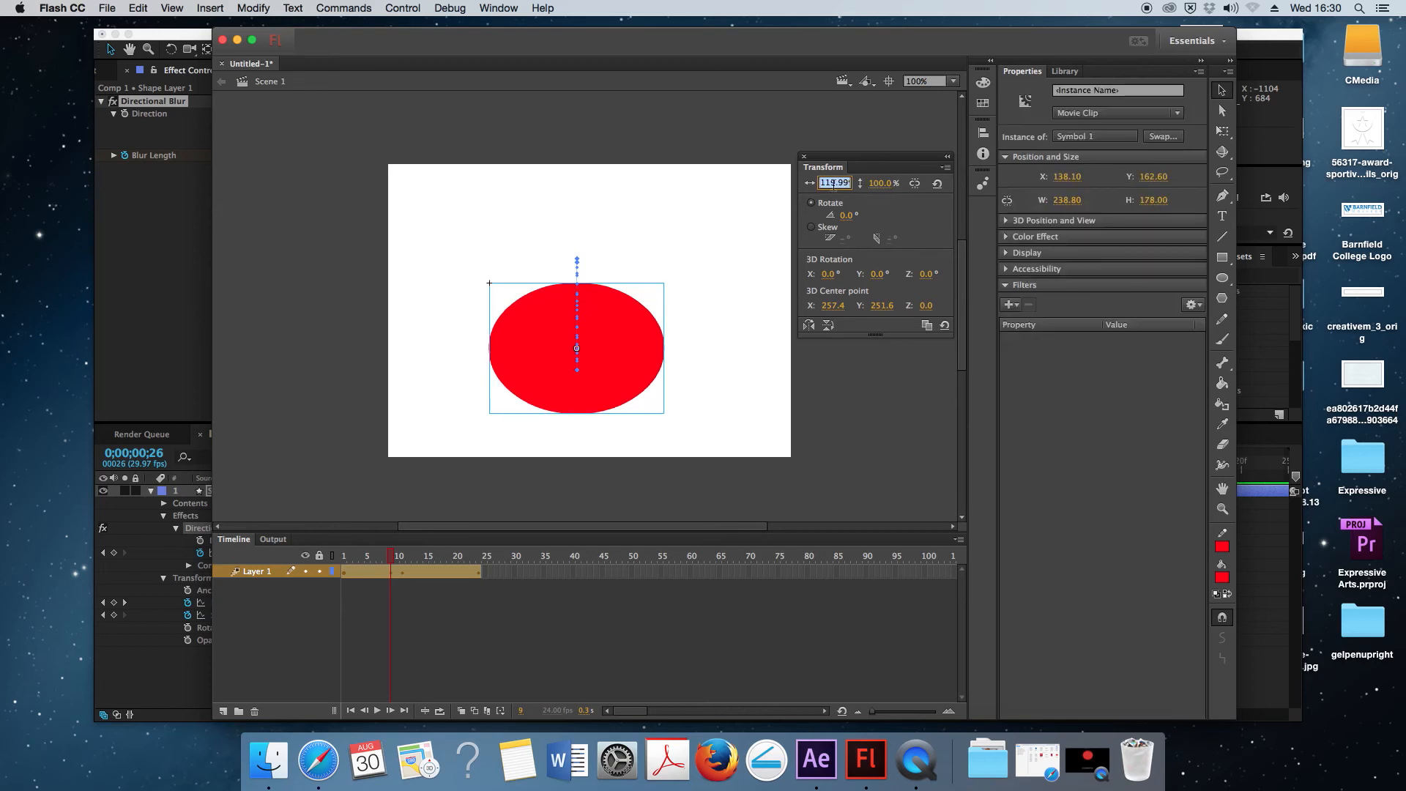
type("100")
key("Return")
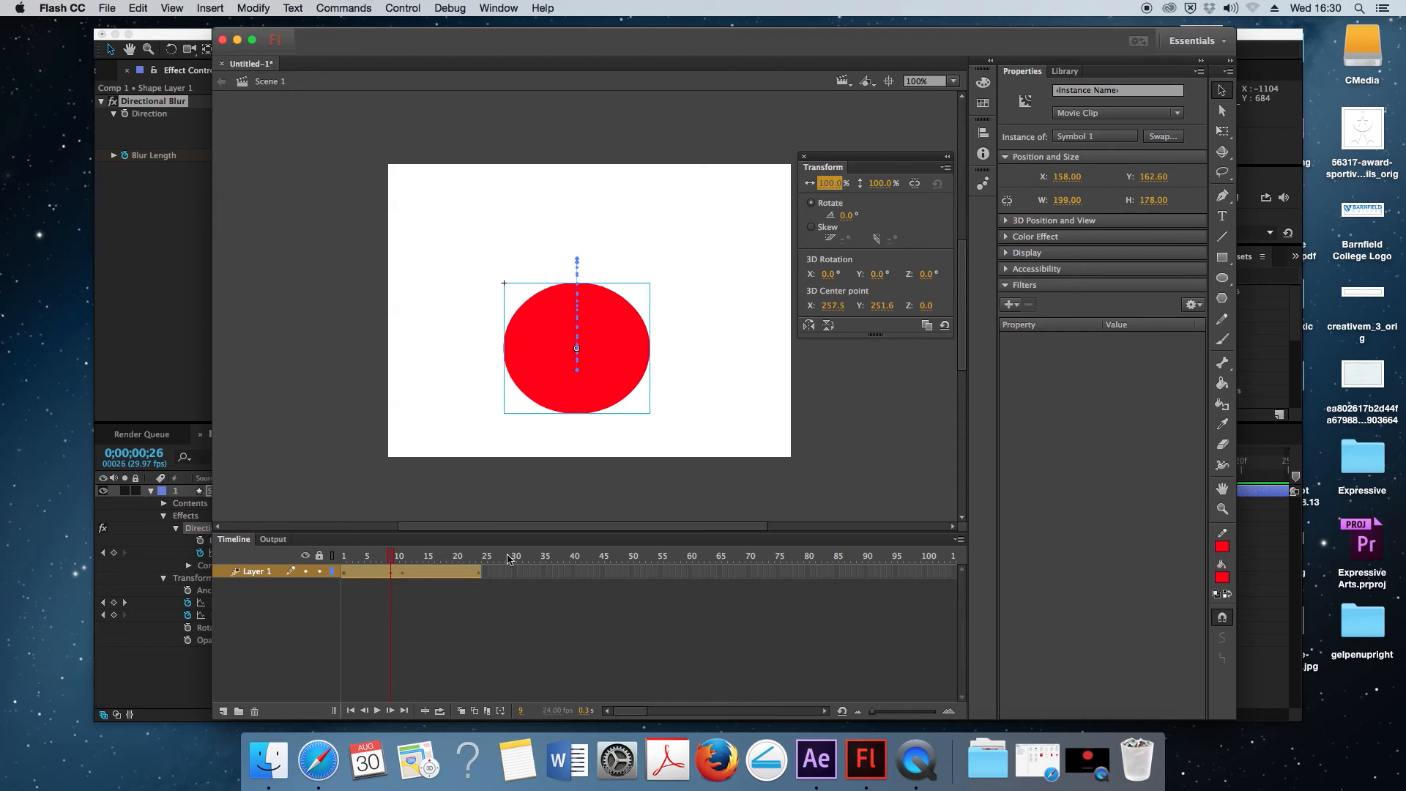
Set the ball's scale width and height to 100% at frame 14.
left_click(409, 561)
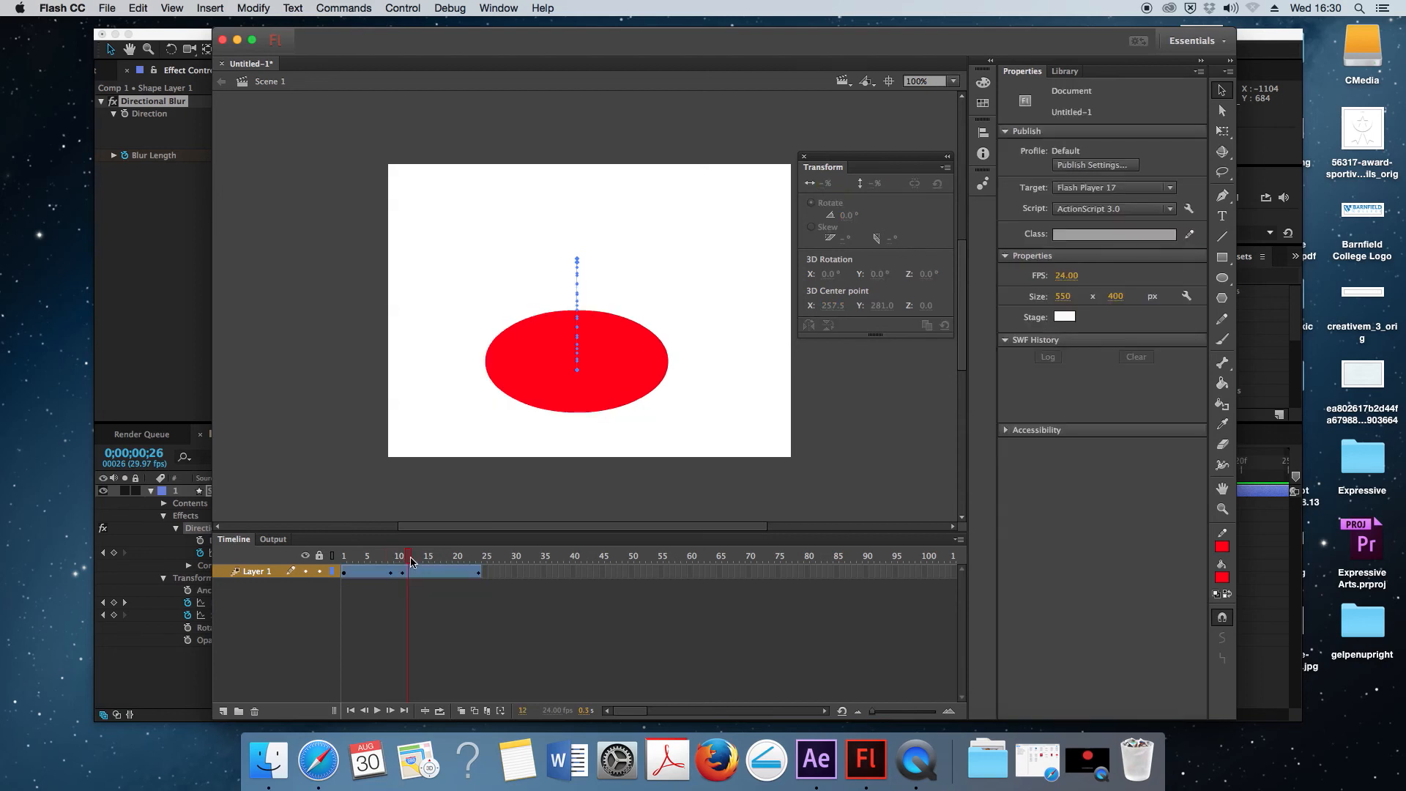
left_click_drag(410, 559, 421, 560)
left_click(421, 565)
left_click(836, 187)
type("100")
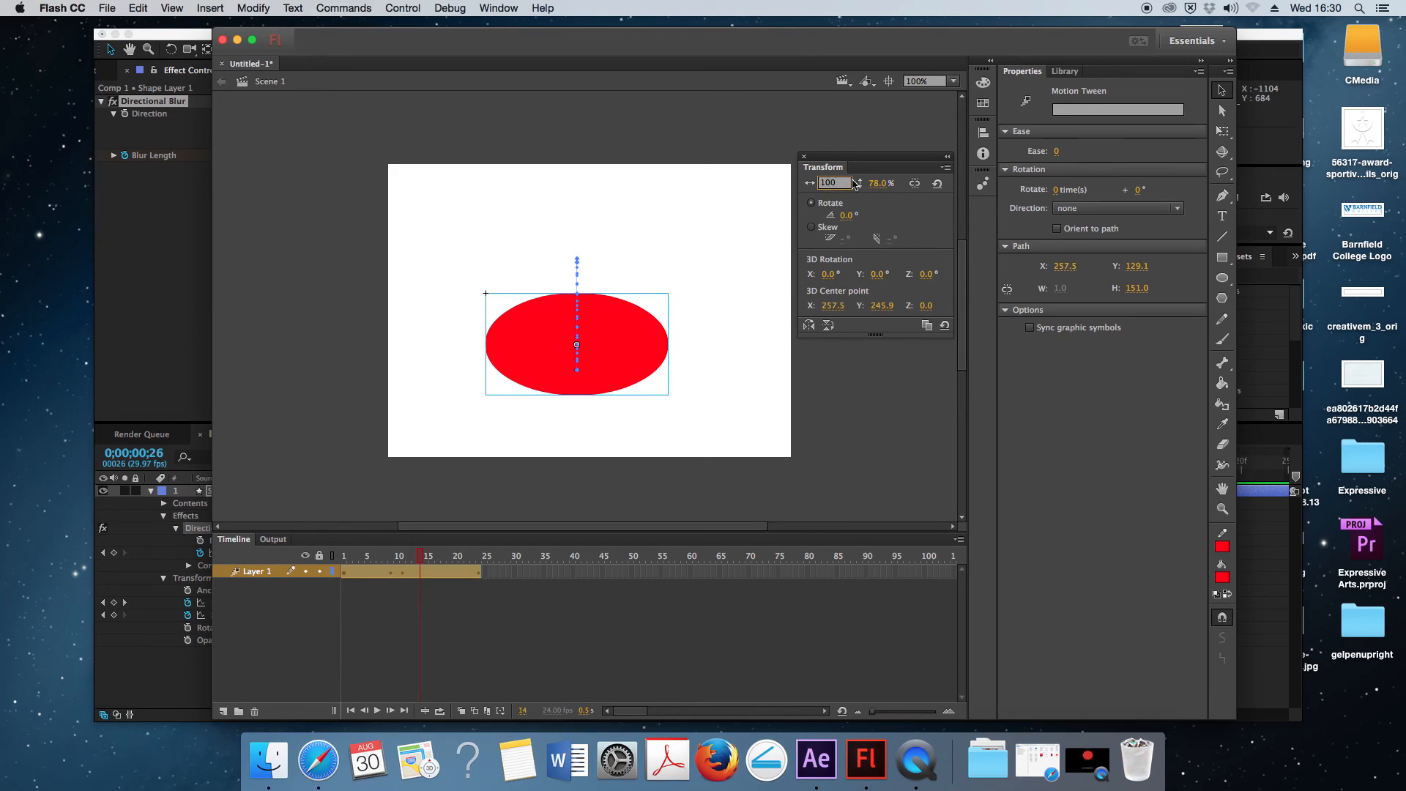
key("Tab")
type("10")
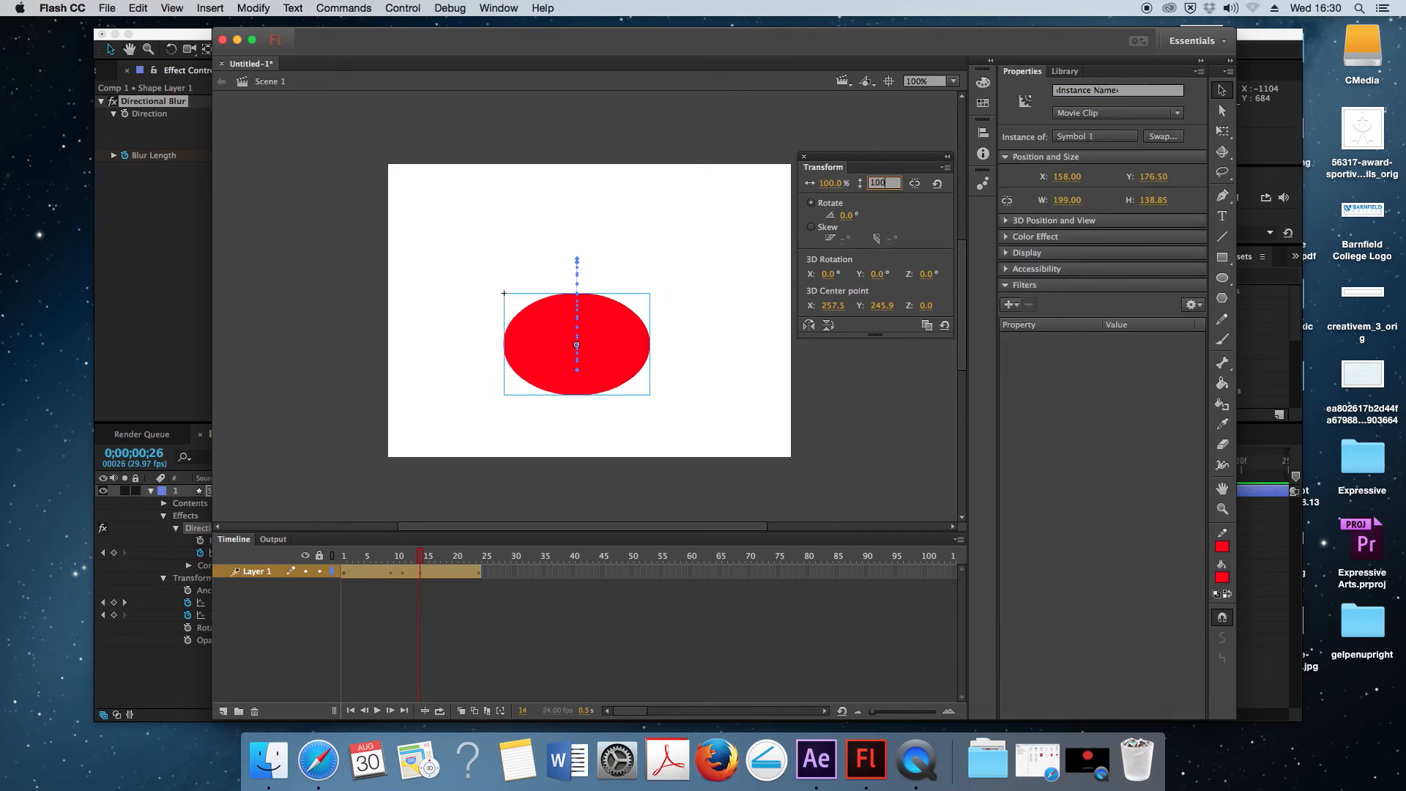
key("Return")
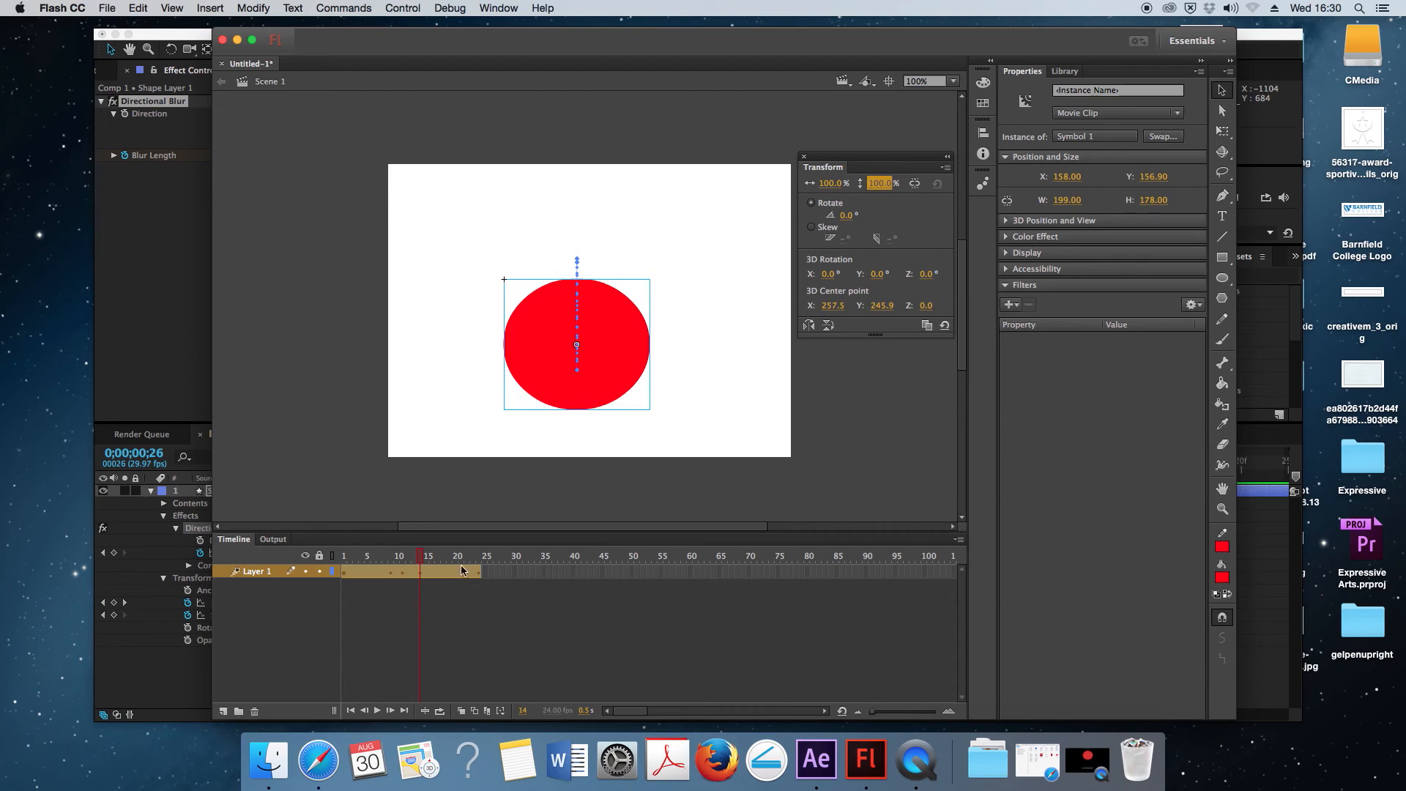
Move the ball down slightly to Y about 92 at frame 21 and return the playhead to frame 1.
left_click(364, 556)
left_click_drag(364, 557, 459, 560)
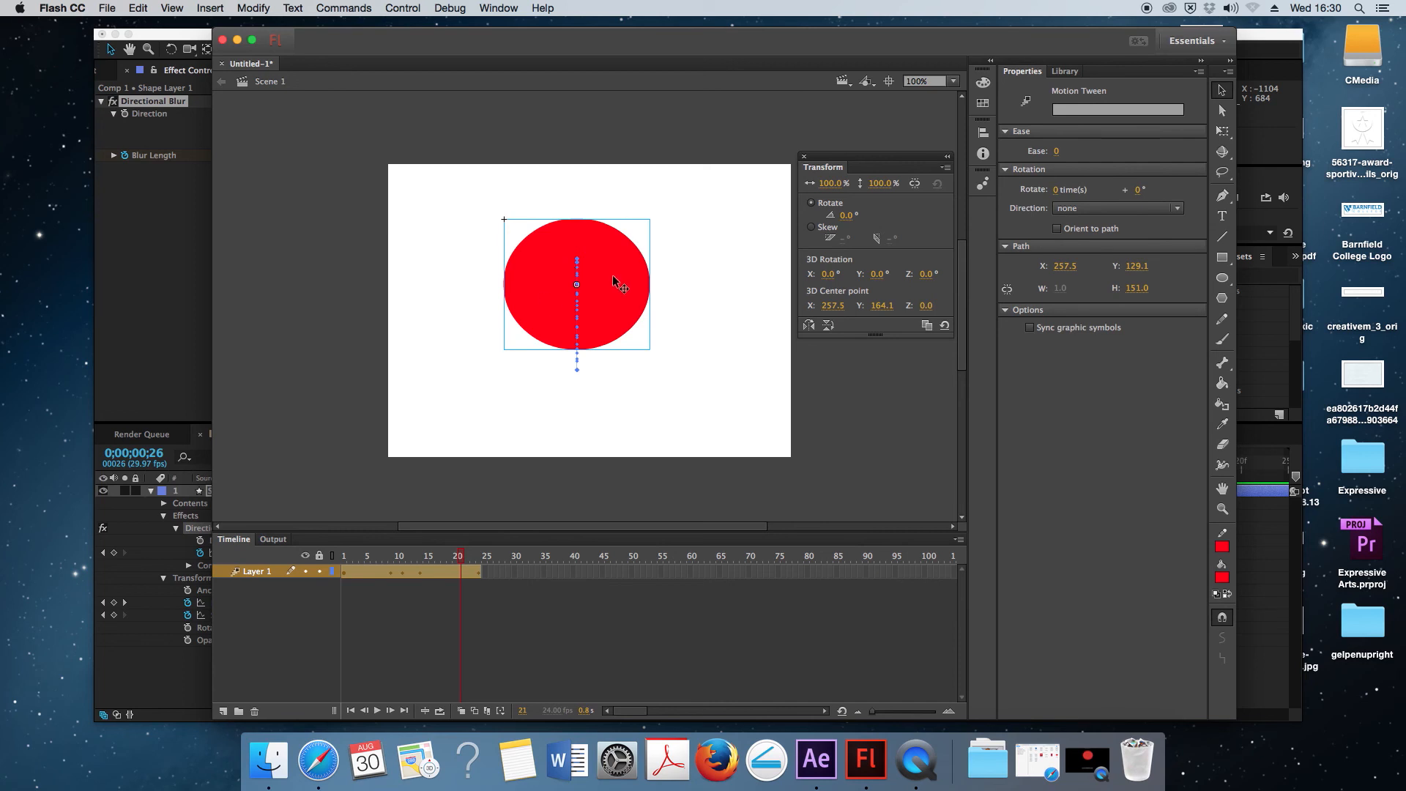
left_click_drag(620, 277, 621, 287)
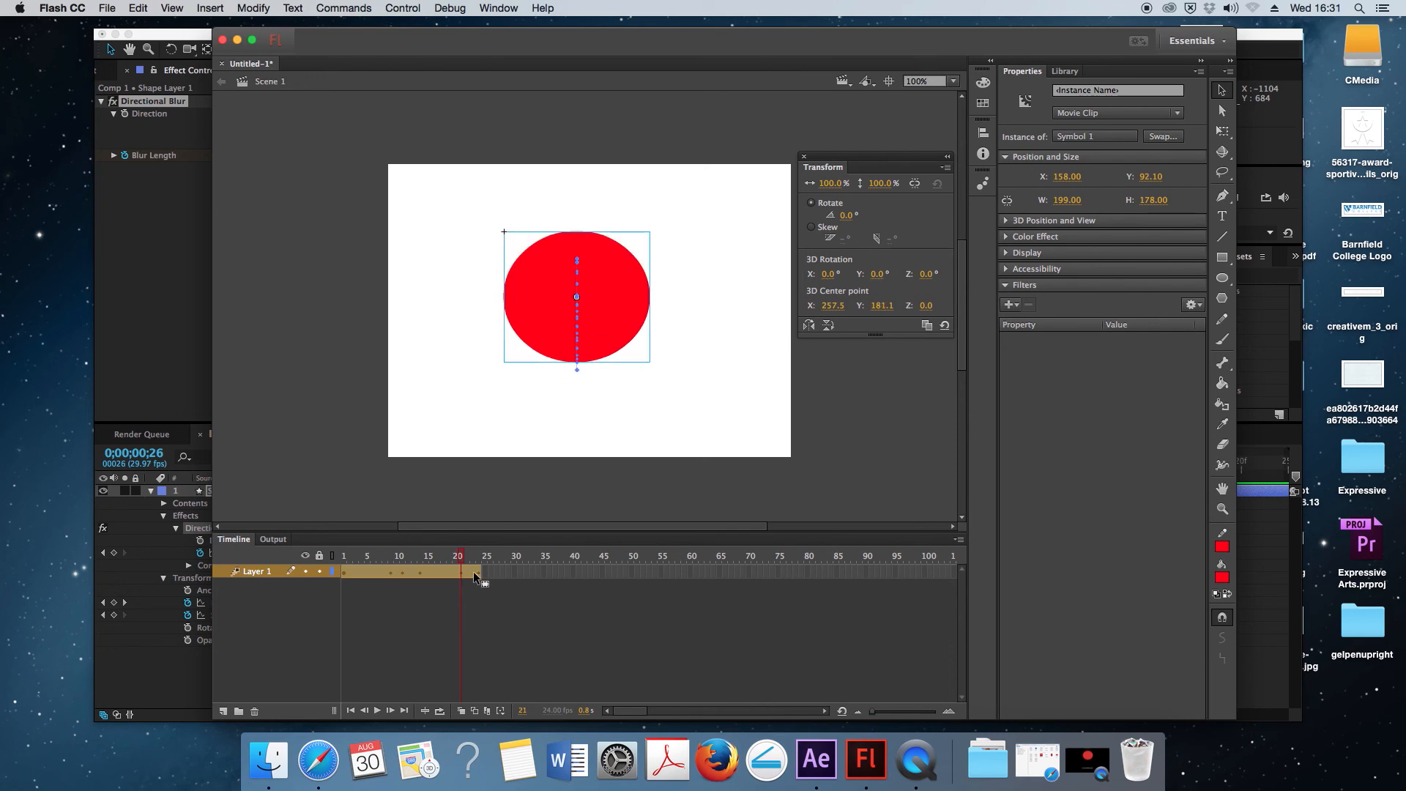
left_click_drag(460, 560, 293, 547)
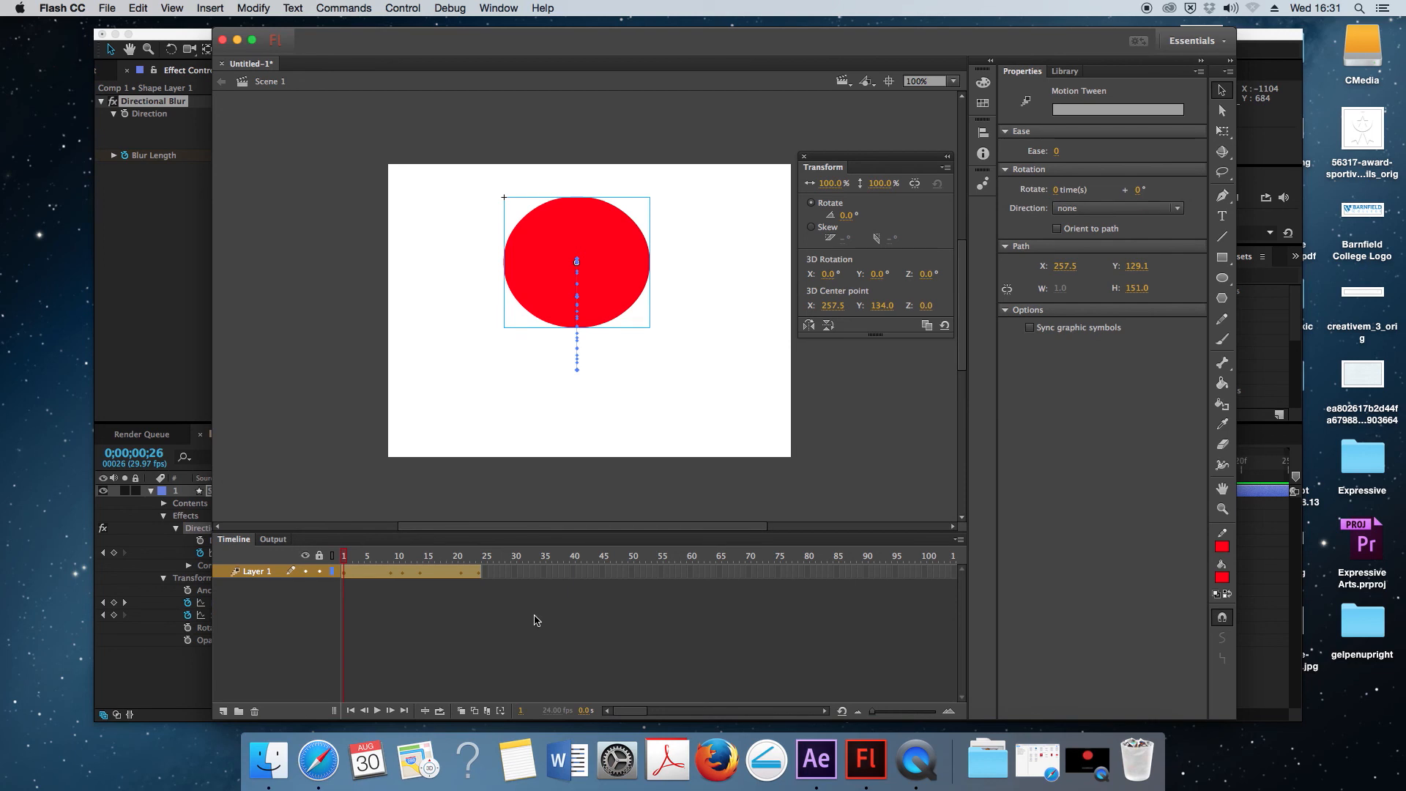
Play back the bounce, lower the ball slightly at frame 21, and preview the tween again.
key("Return")
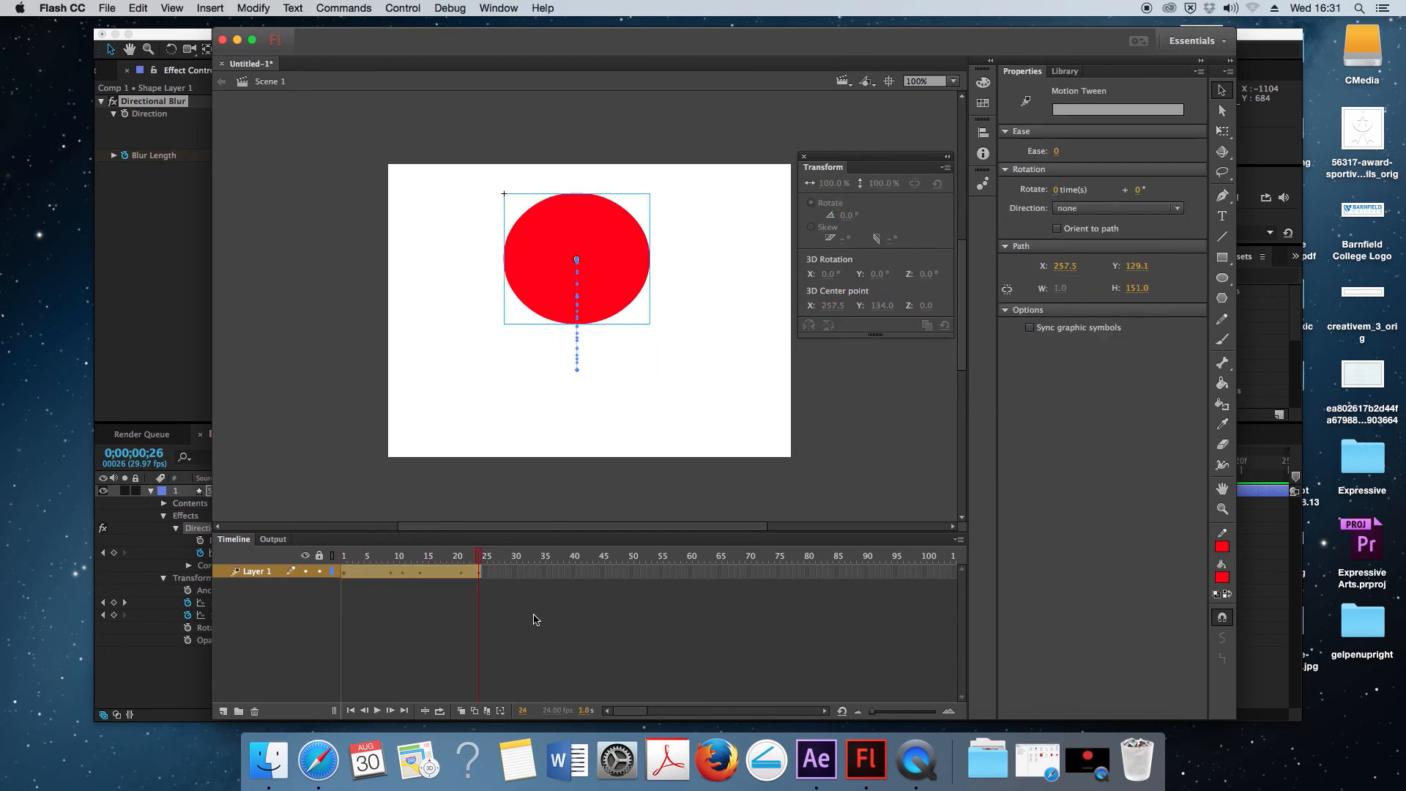
key("Return")
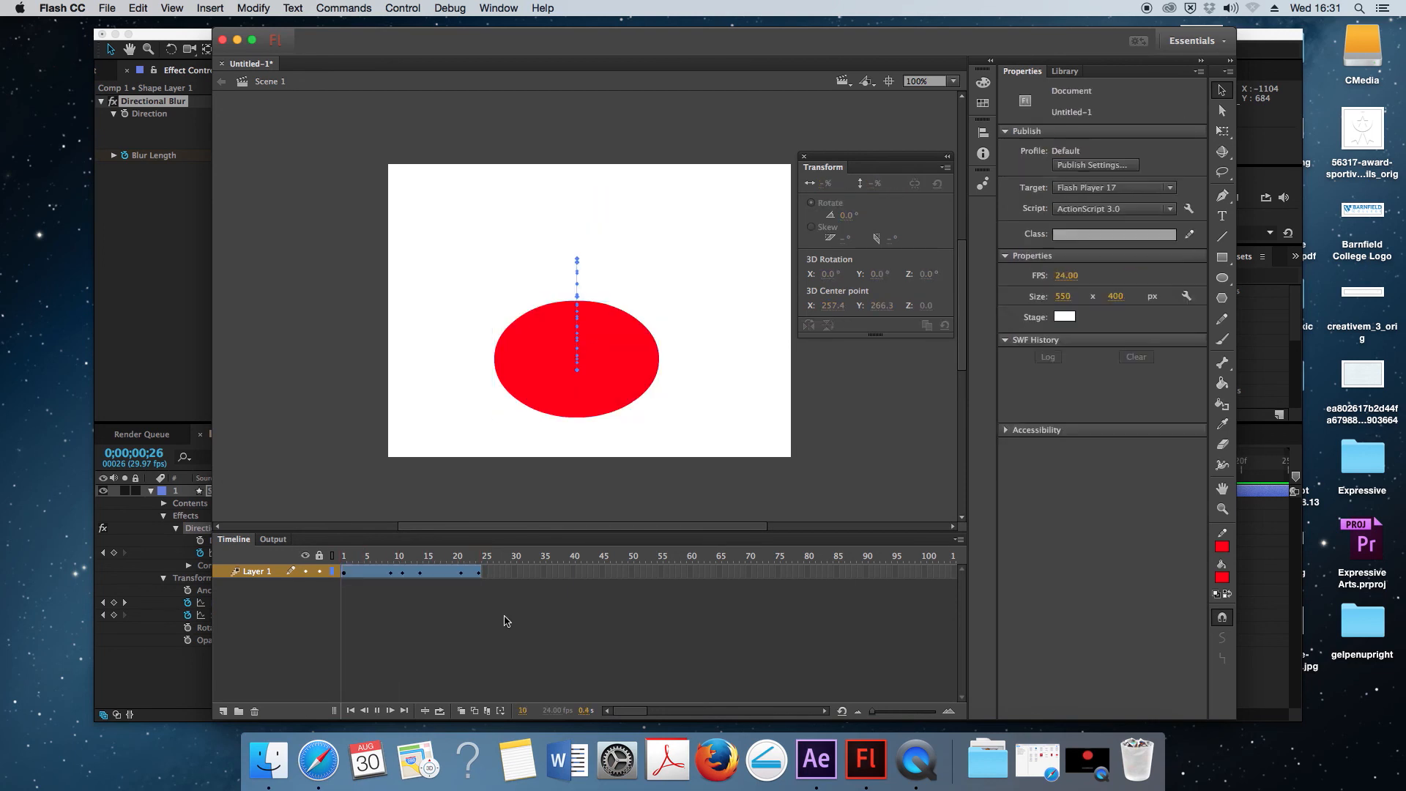
left_click(459, 554)
left_click(619, 296)
left_click_drag(622, 290, 622, 296)
left_click(363, 561)
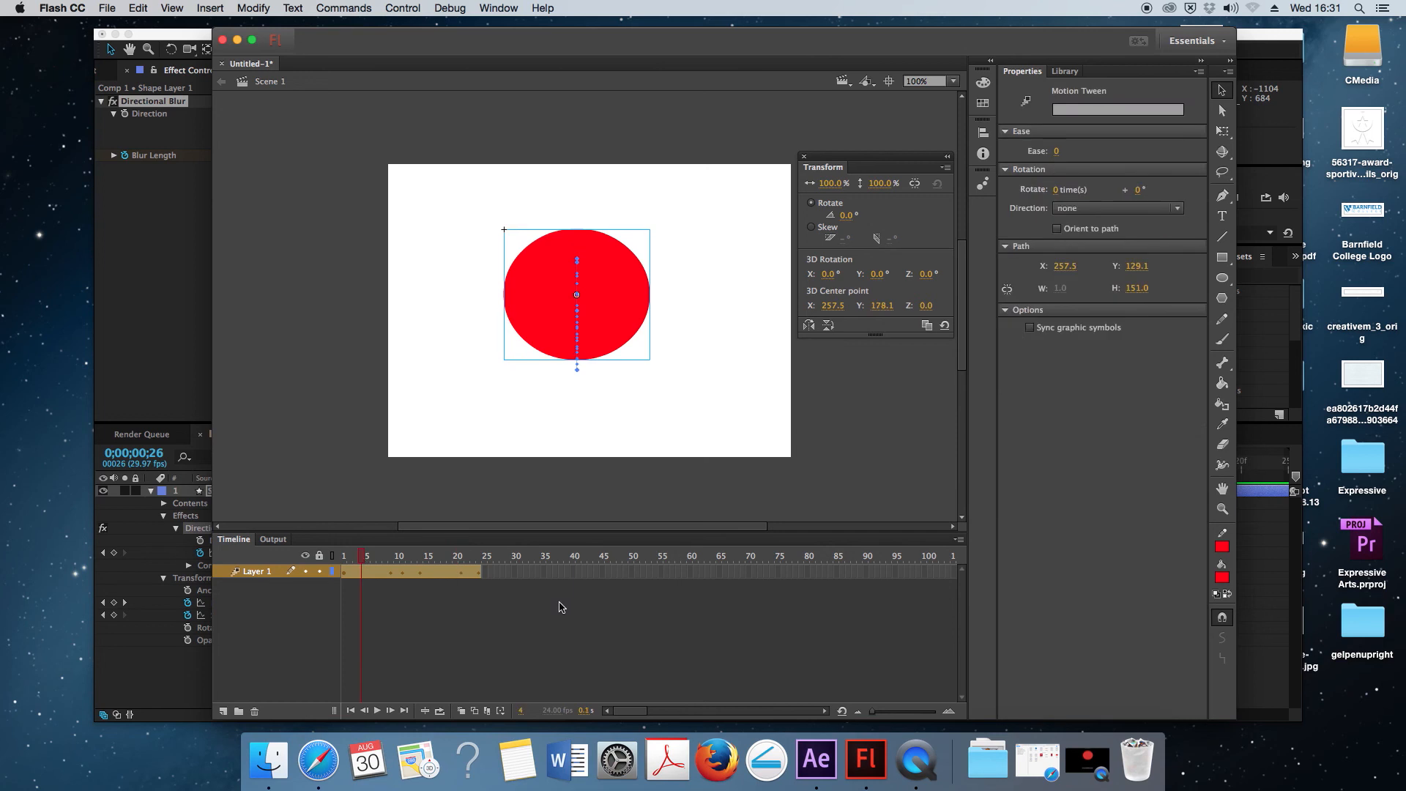
key("Return")
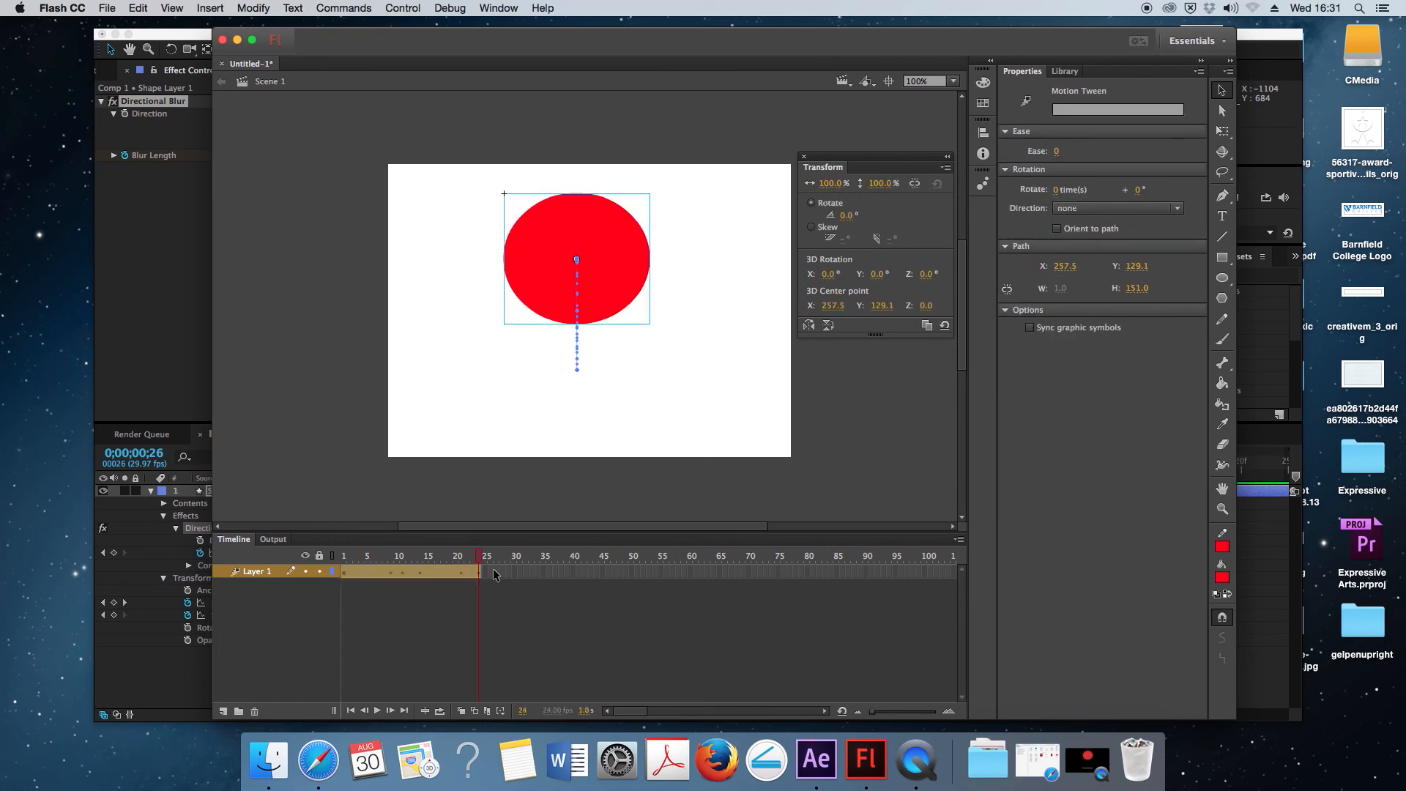
Raise the ball at frame 21 to Y about 86.
left_click(462, 560)
left_click(591, 333)
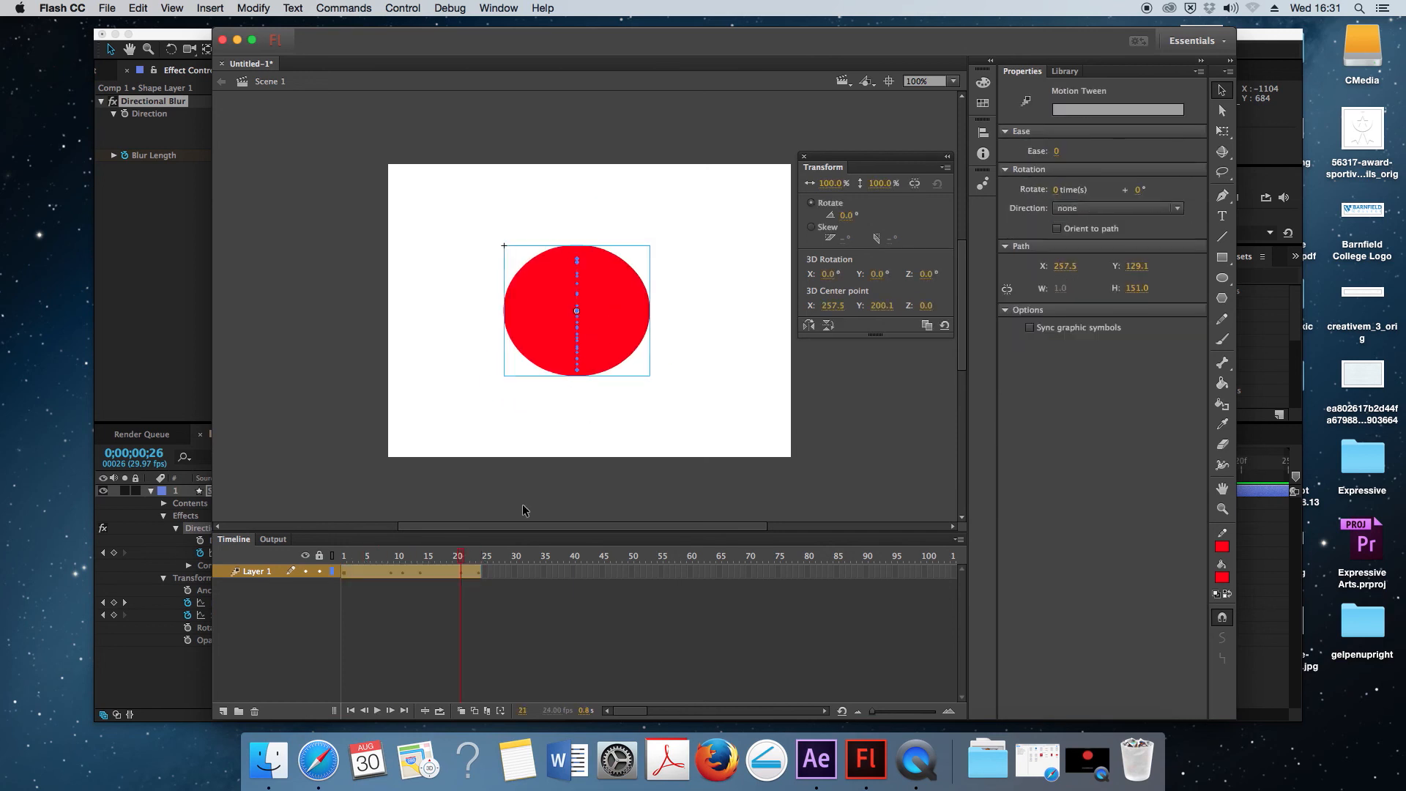
left_click_drag(617, 327, 616, 309)
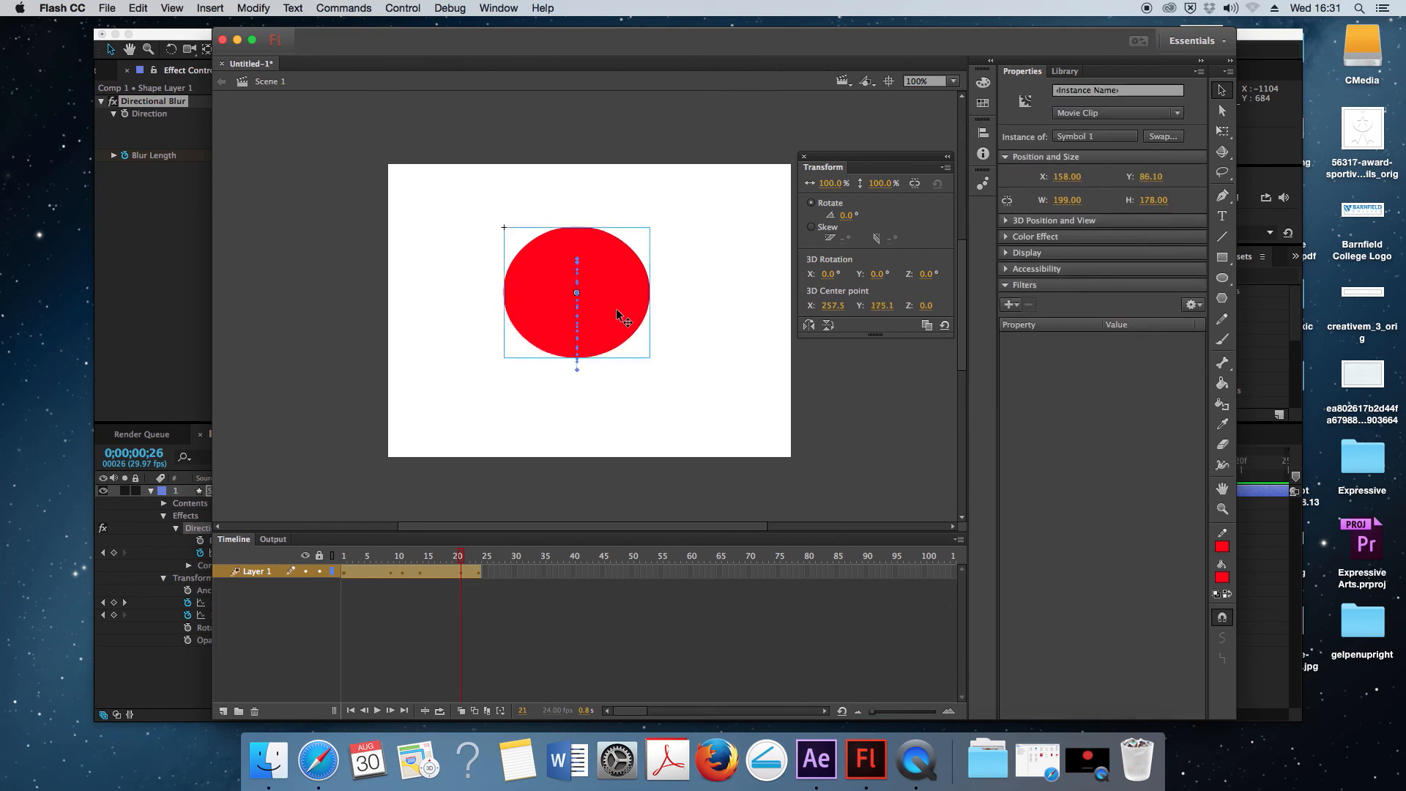
Lower the ball to Y about 60 at frame 24 and to Y 56 at frame 1, and play back the animation.
left_click(478, 561)
left_click(476, 571)
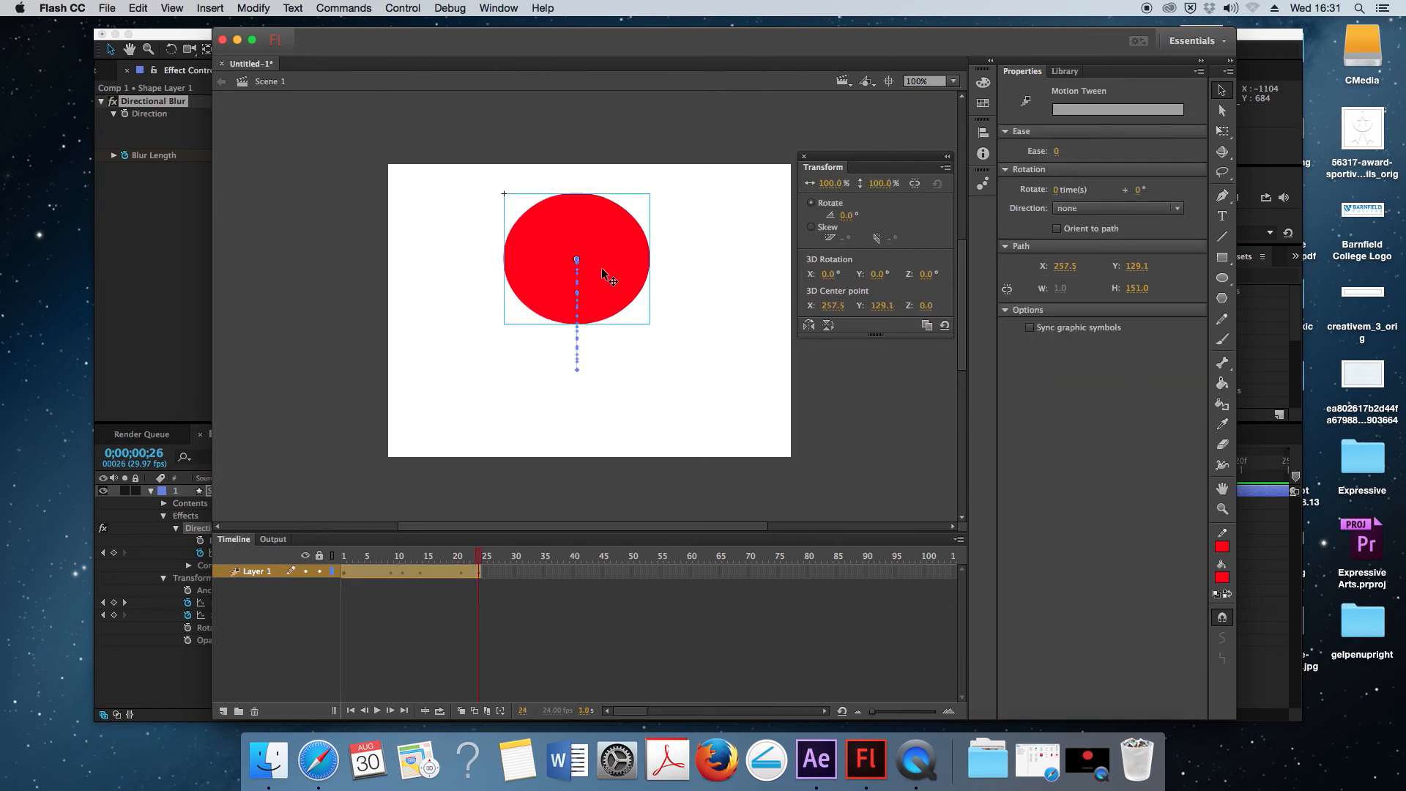
left_click_drag(606, 265, 609, 274)
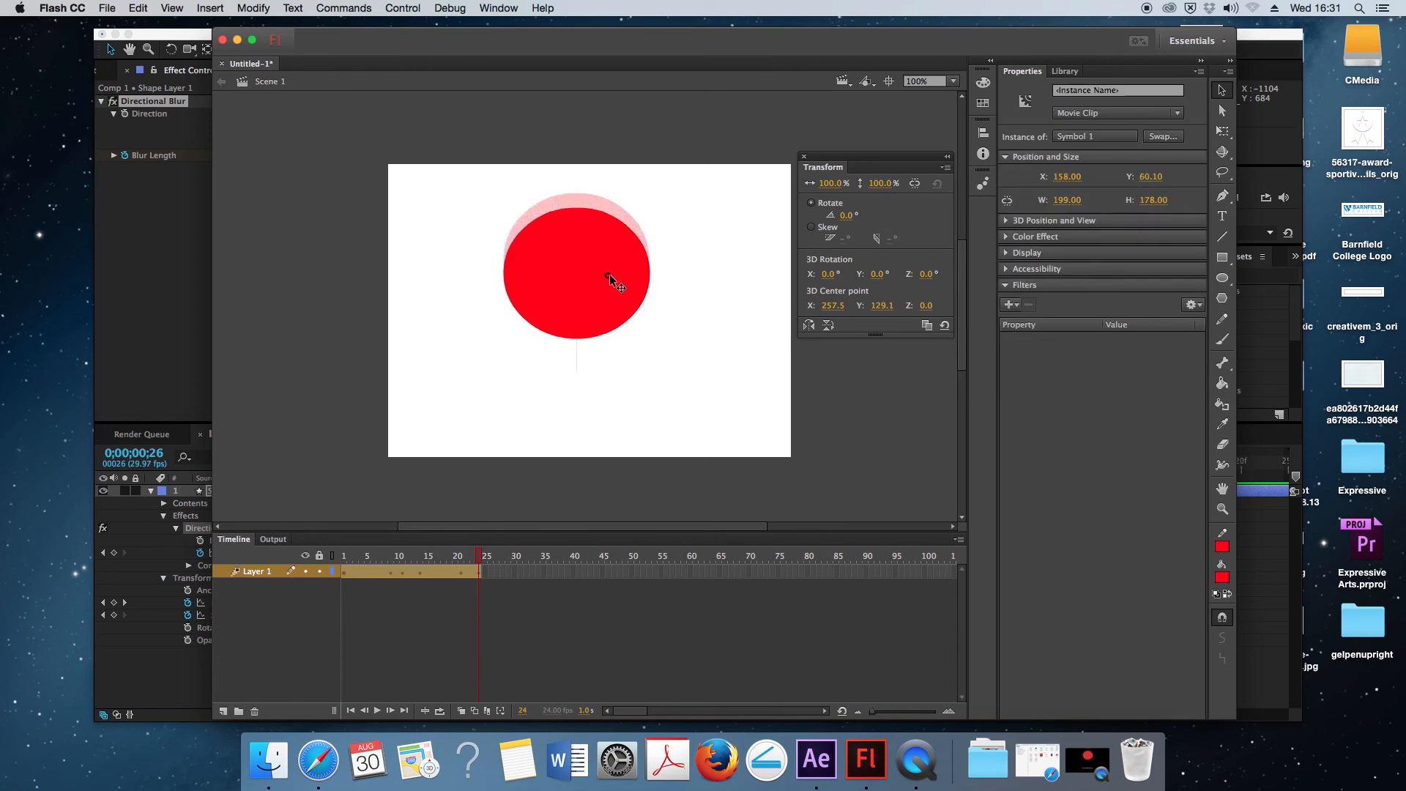
left_click(451, 562)
left_click_drag(452, 562, 340, 548)
left_click_drag(626, 271, 625, 279)
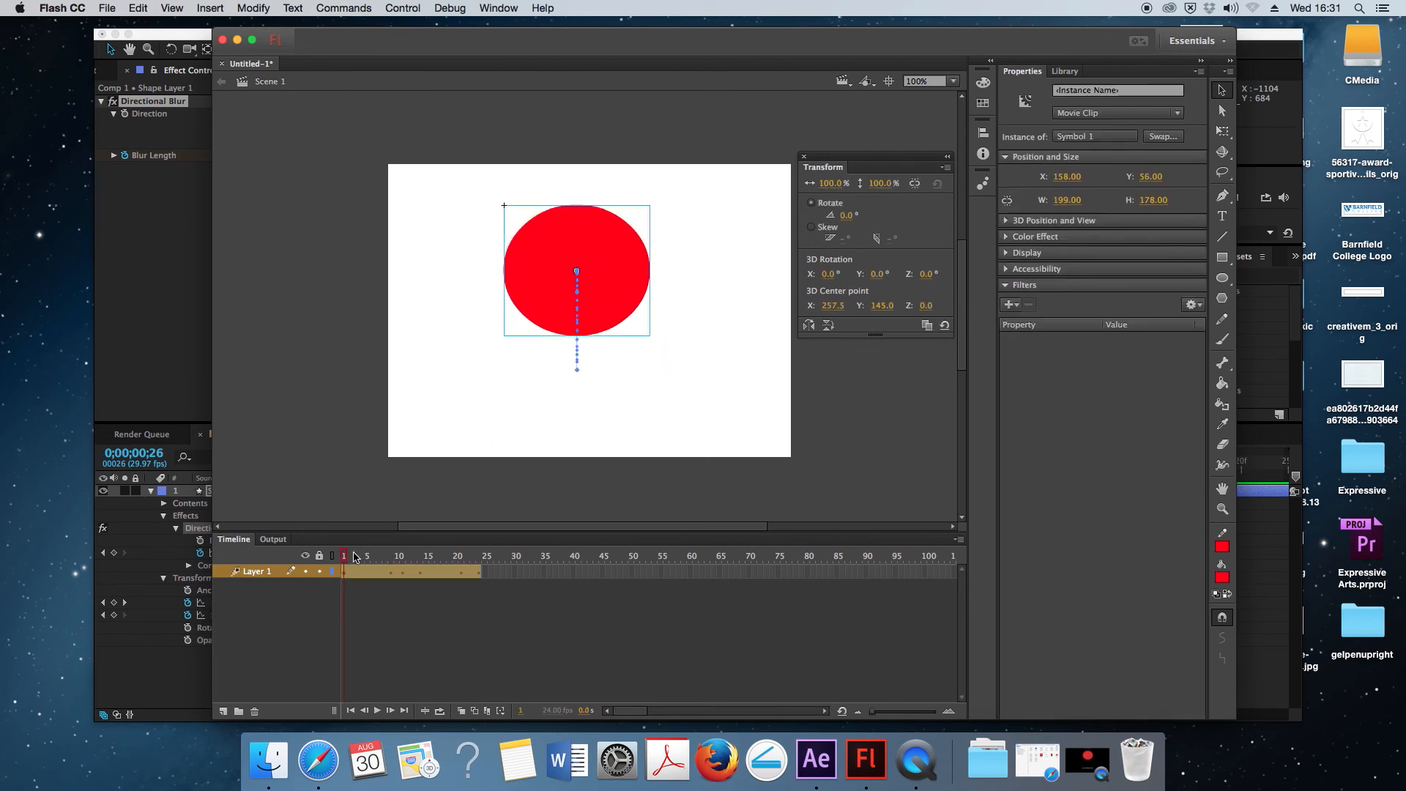
key("Return")
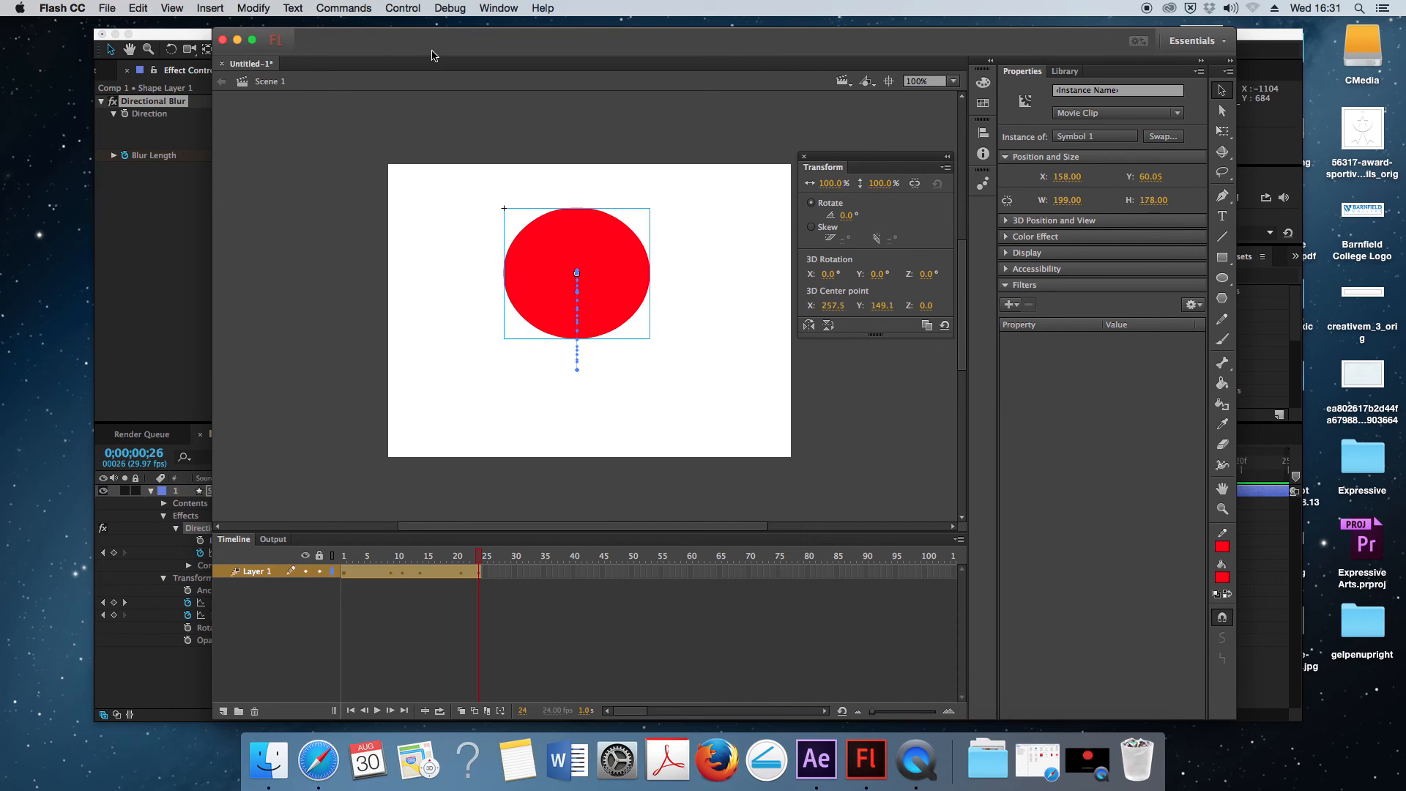
Export the movie to the Desktop as an animated GIF named "Bounce sample 2" at 550 x 400 pixels, repeating forever.
left_click(111, 8)
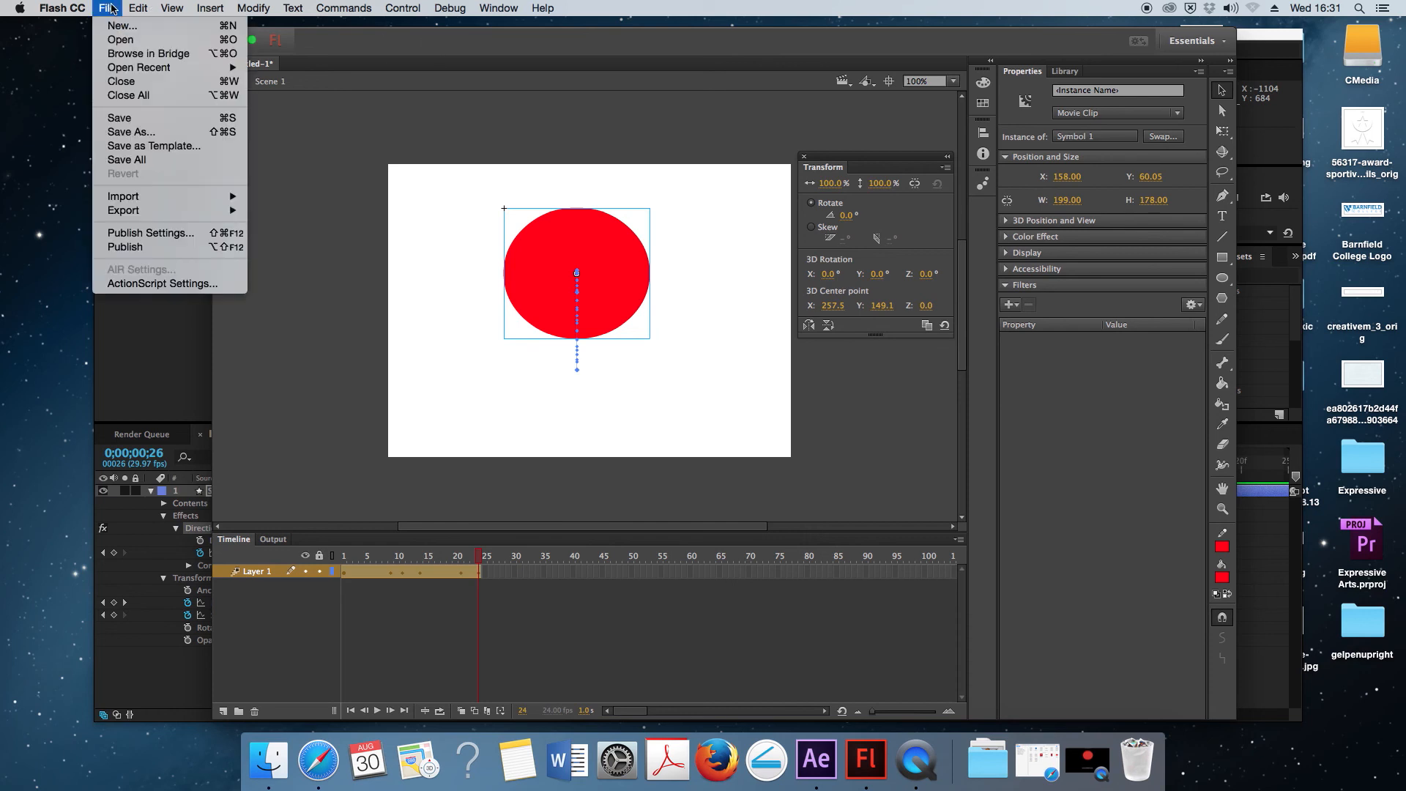
mouse_move(176, 218)
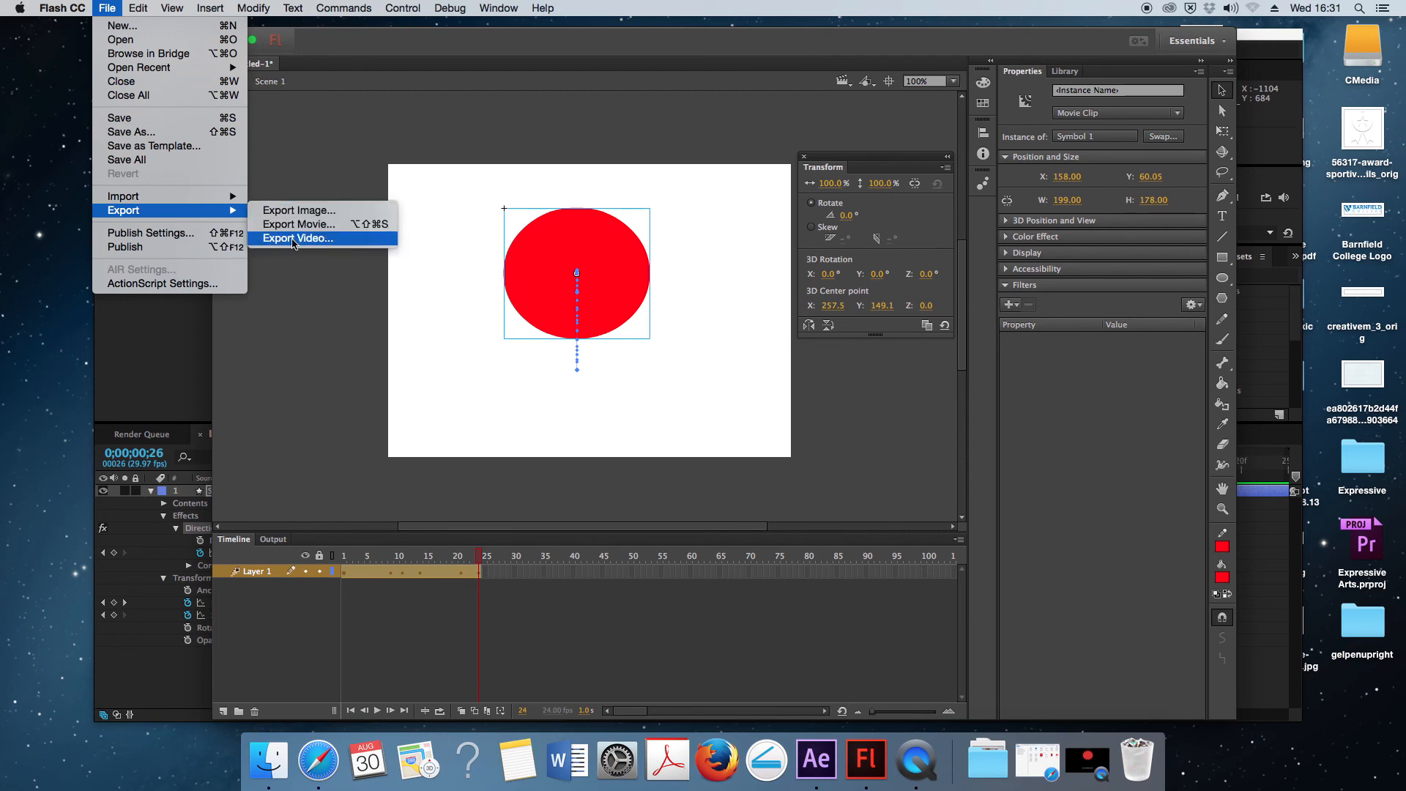
left_click(295, 230)
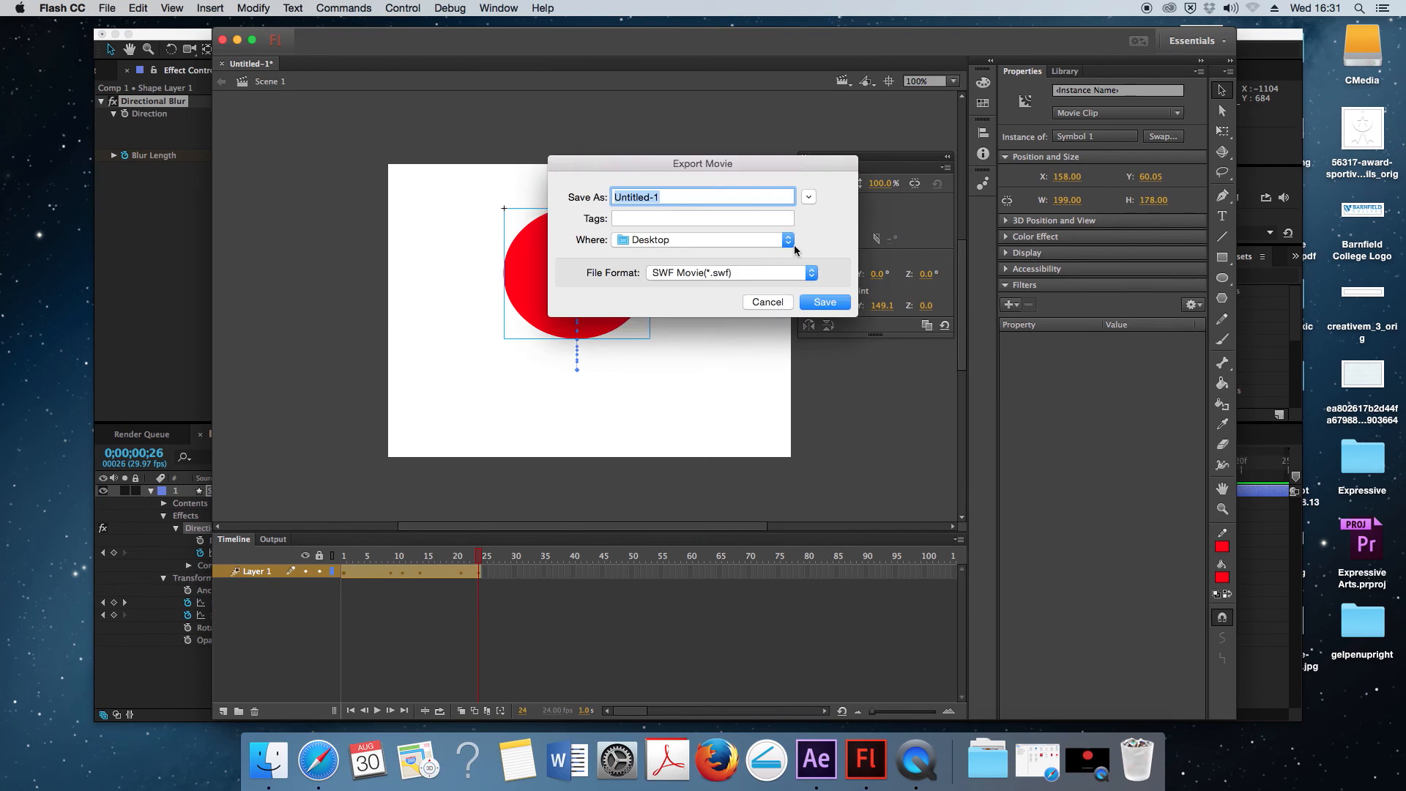
left_click(812, 273)
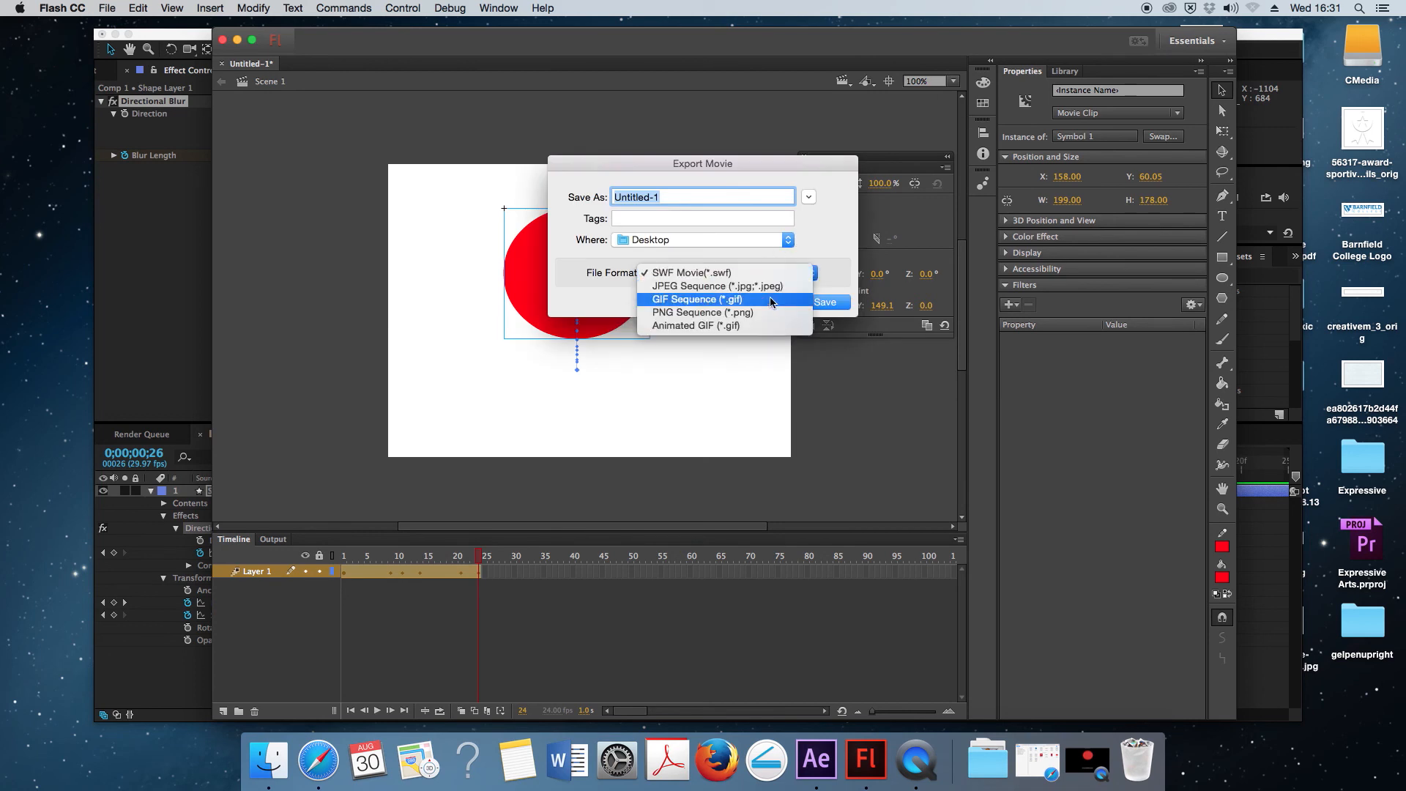
left_click(726, 327)
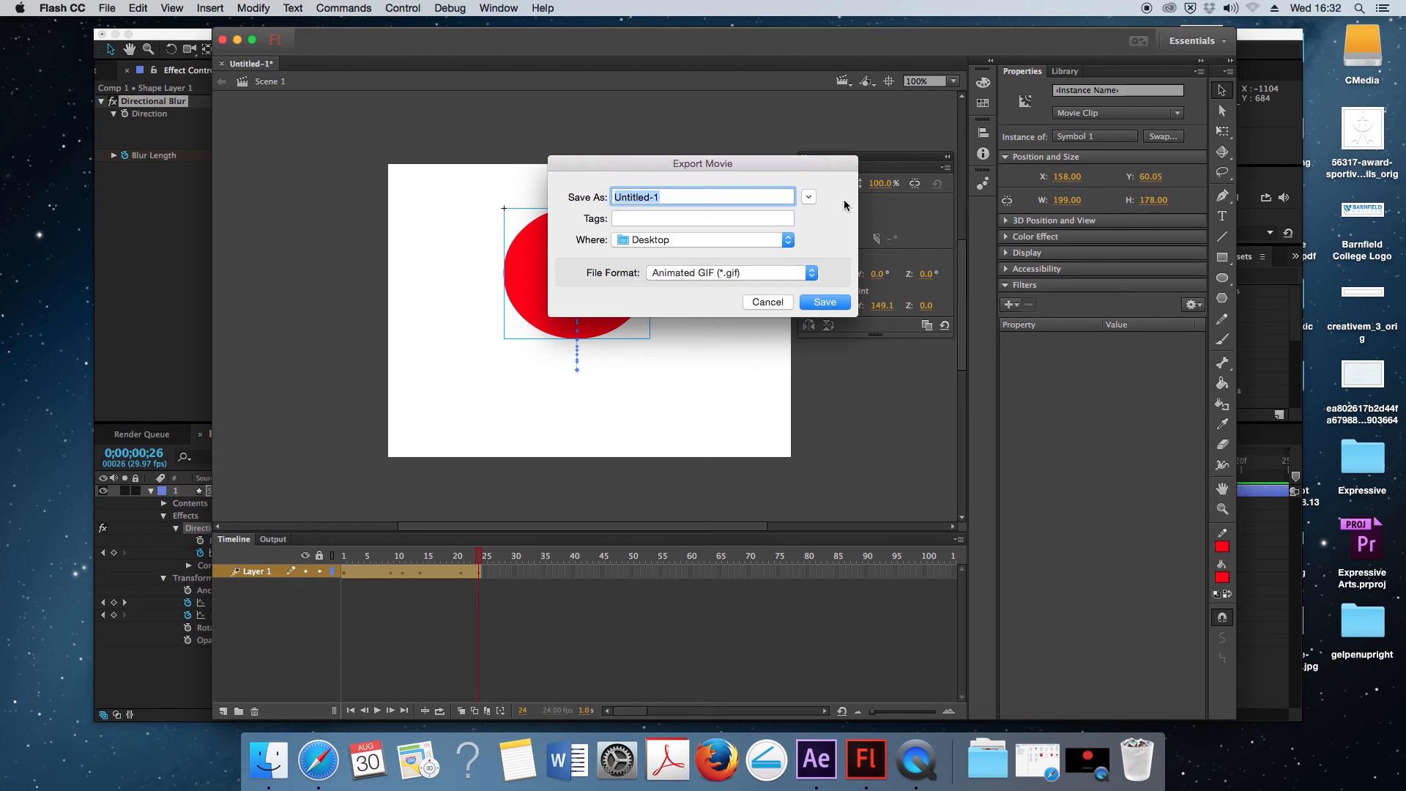
key("BackSpace")
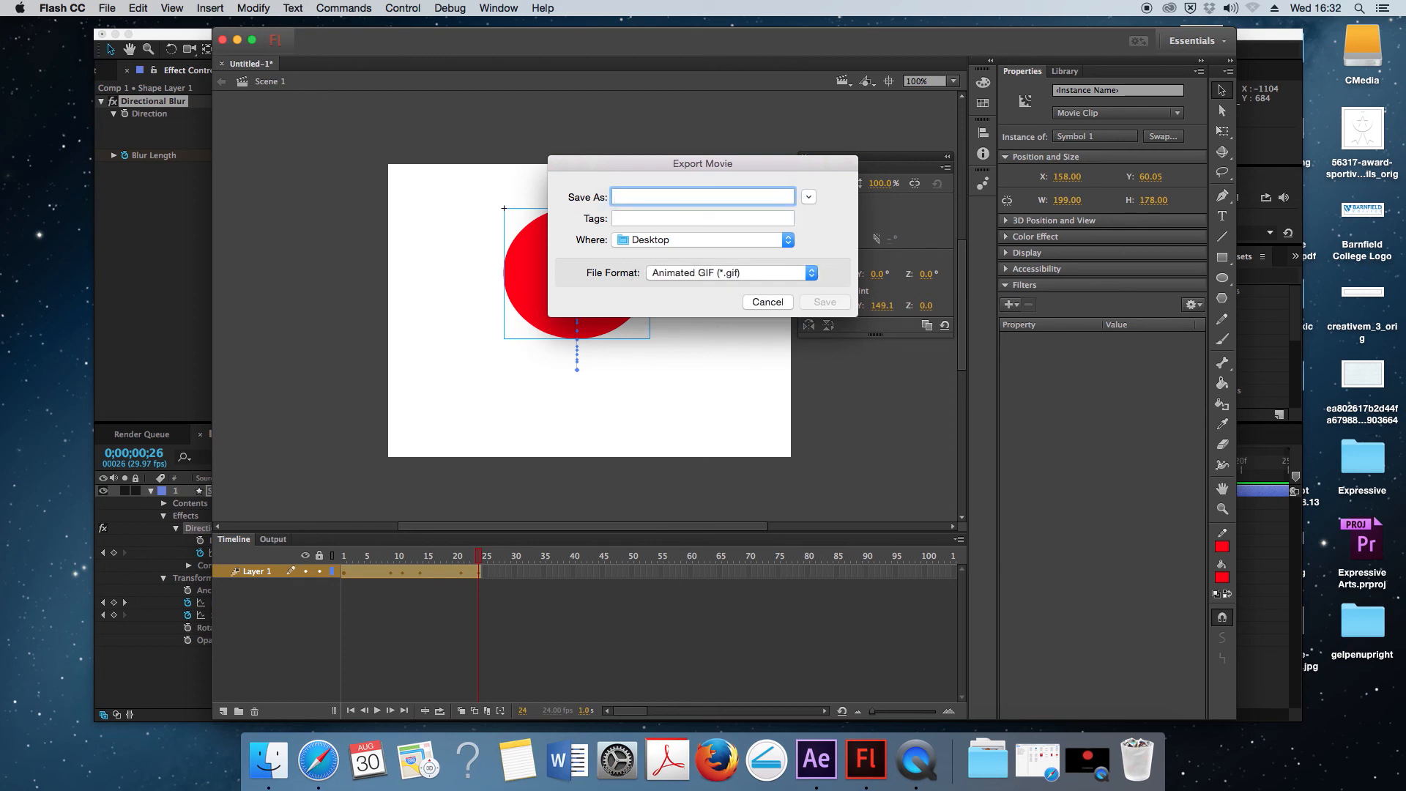
type("Bounce sample 2")
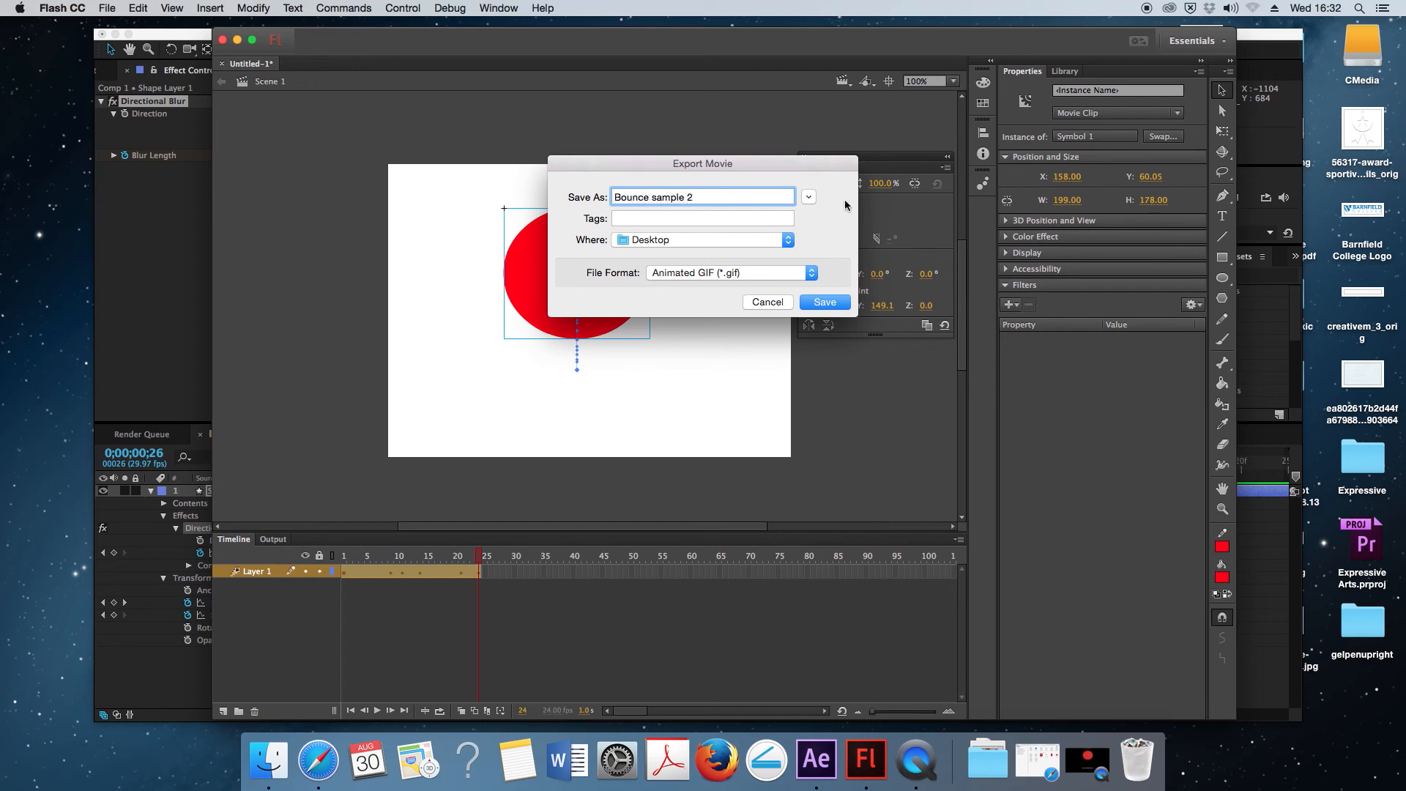
left_click(826, 301)
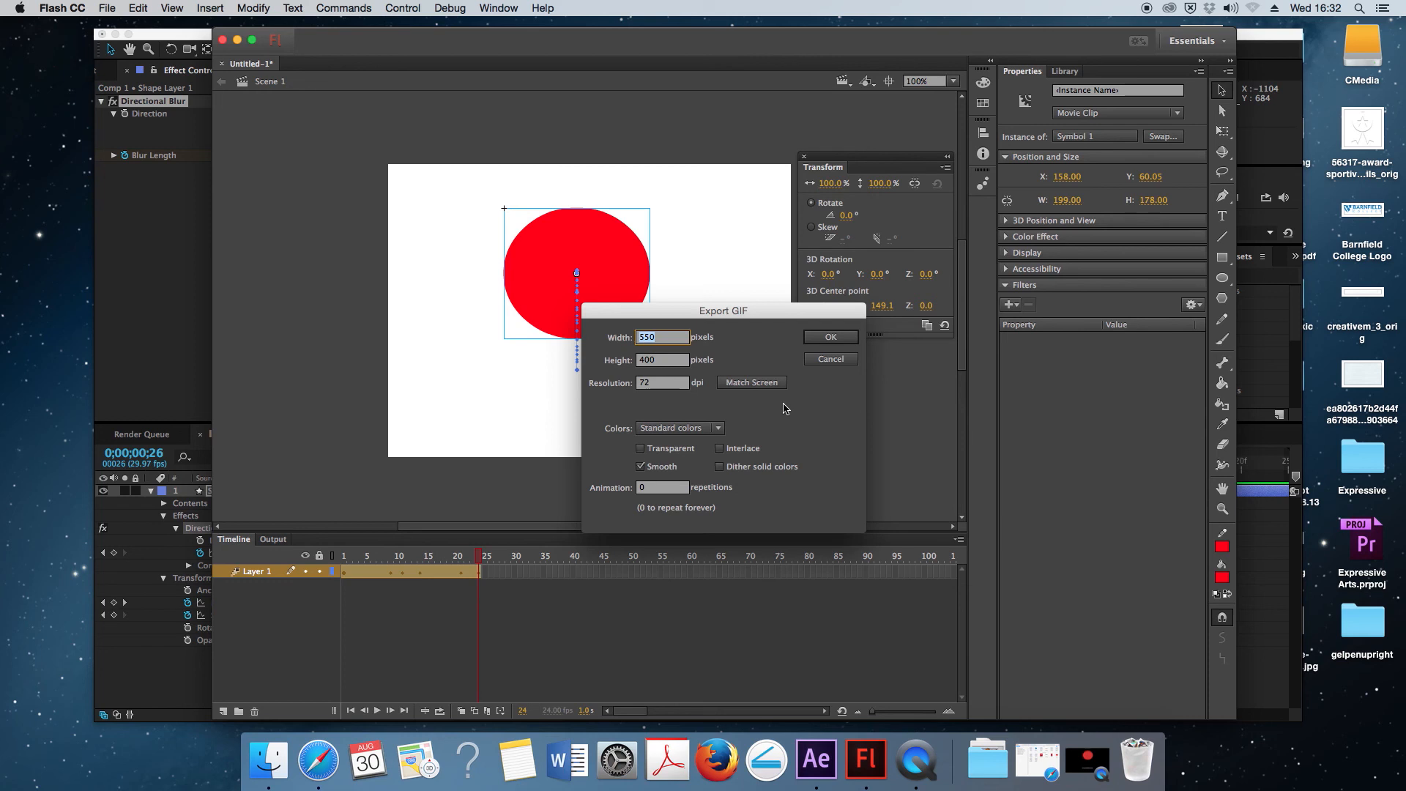
left_click(842, 337)
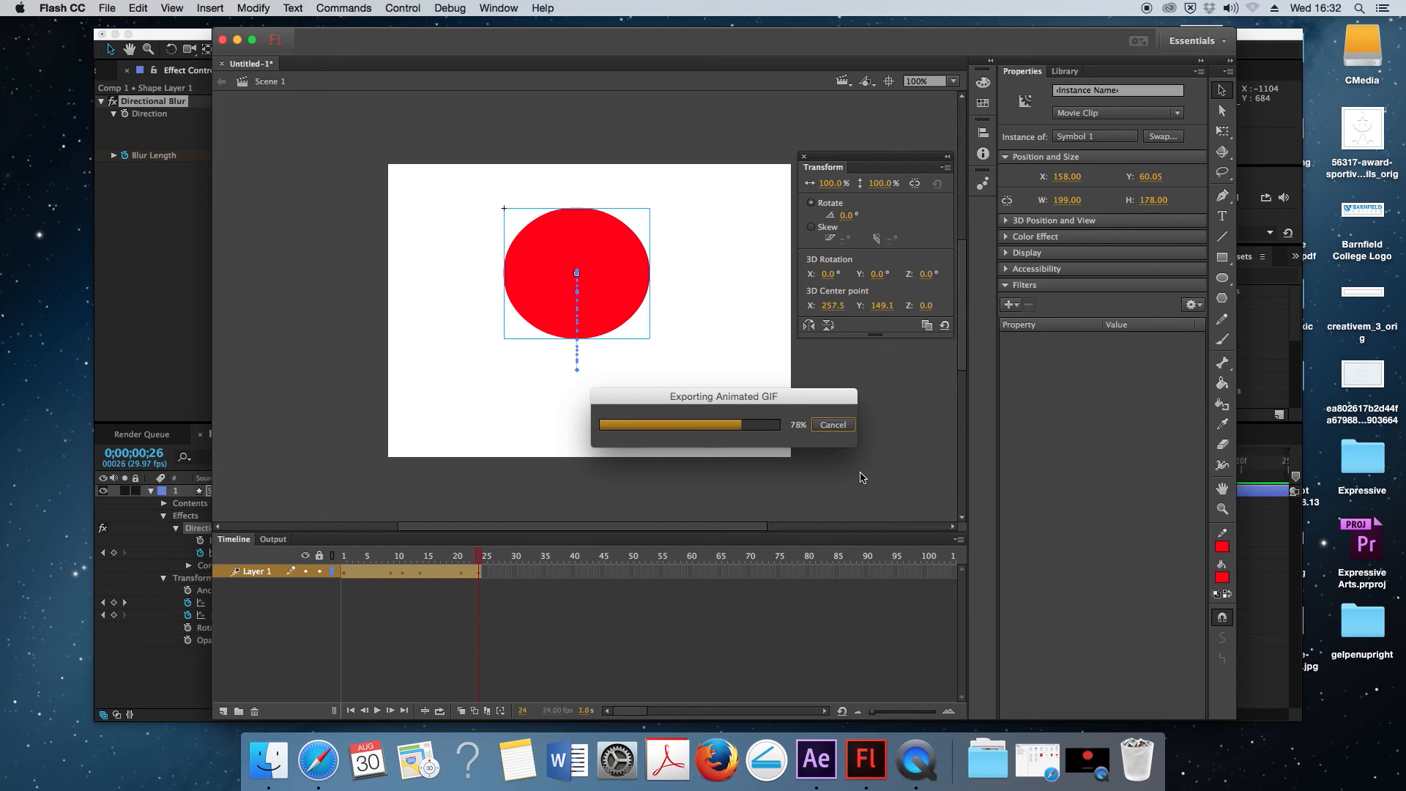
Switch to After Effects, move its window down to uncover part of the desktop, and return to Flash.
left_click(167, 36)
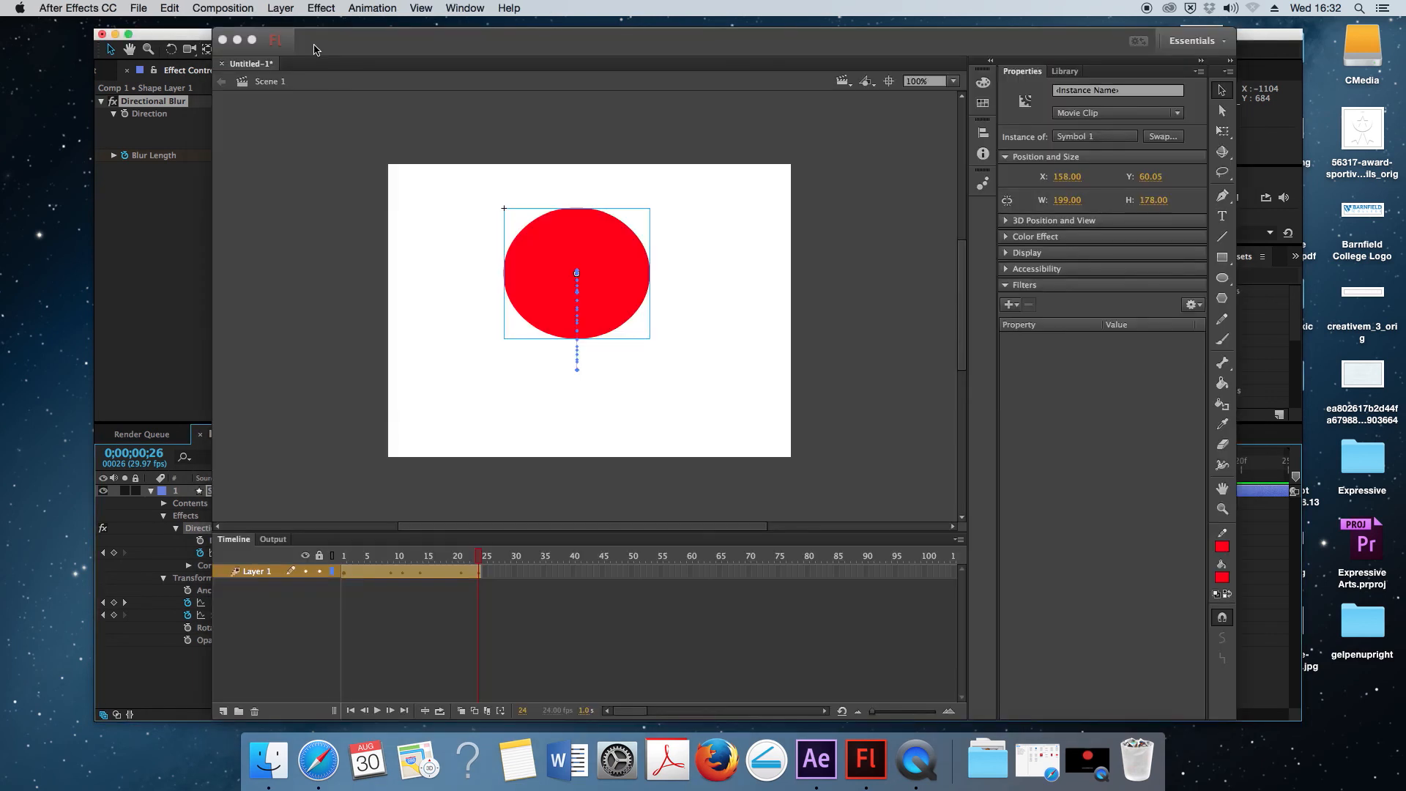
left_click(167, 37)
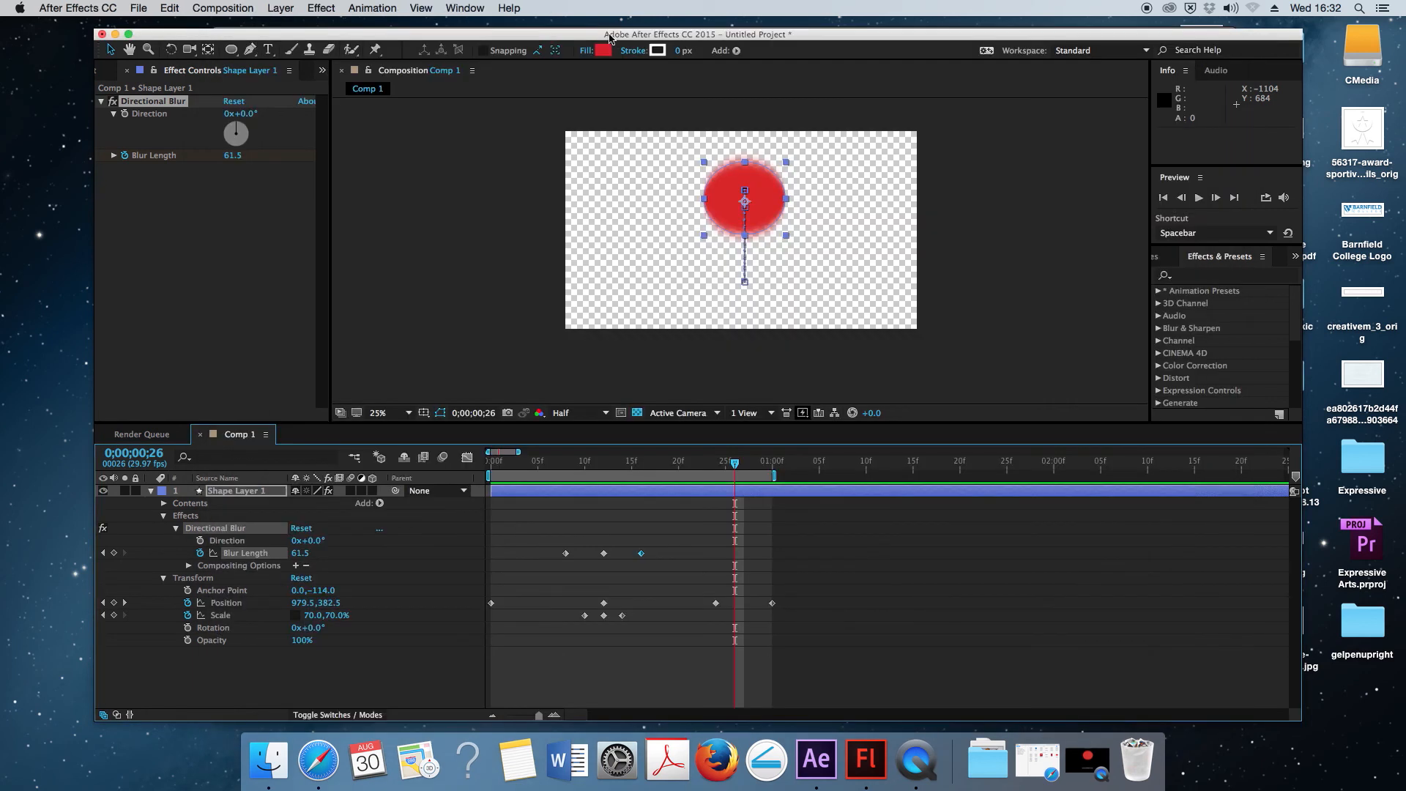
left_click_drag(612, 35, 565, 55)
left_click(564, 59)
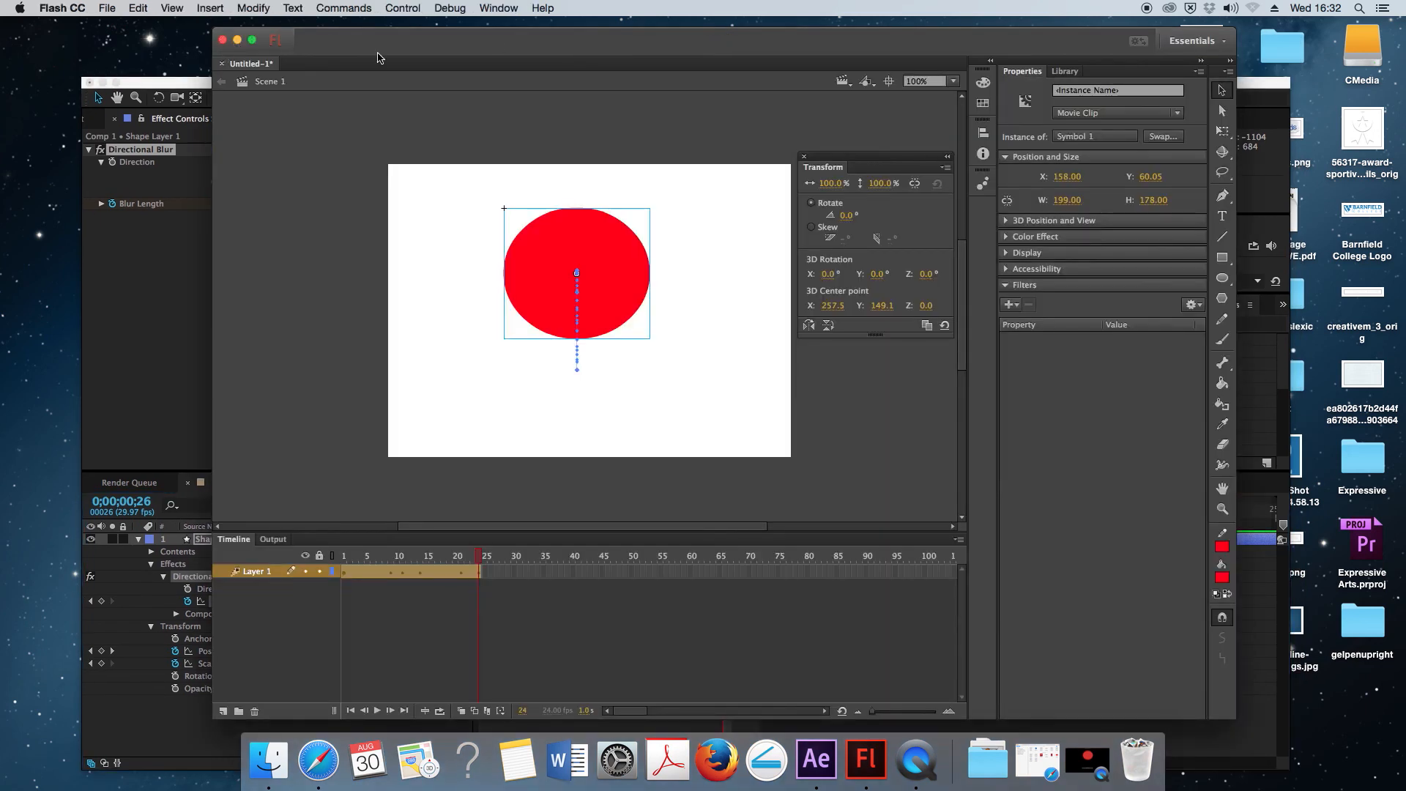